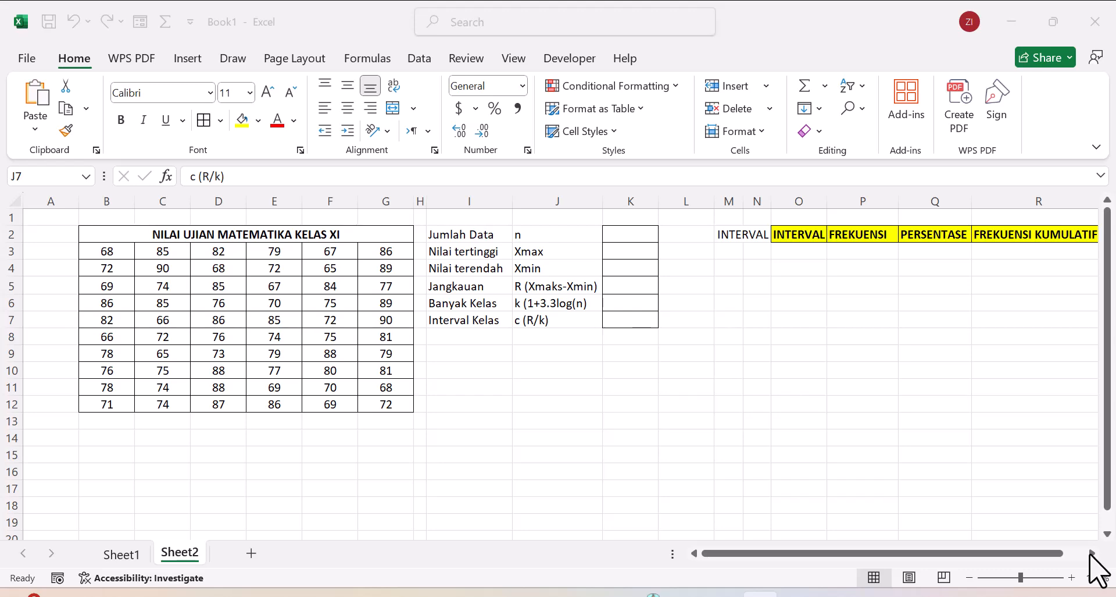
Step: Examine the frequency table headers and the statistics labels from Jumlah Data to Interval Kelas beside the score table
click(1092, 552)
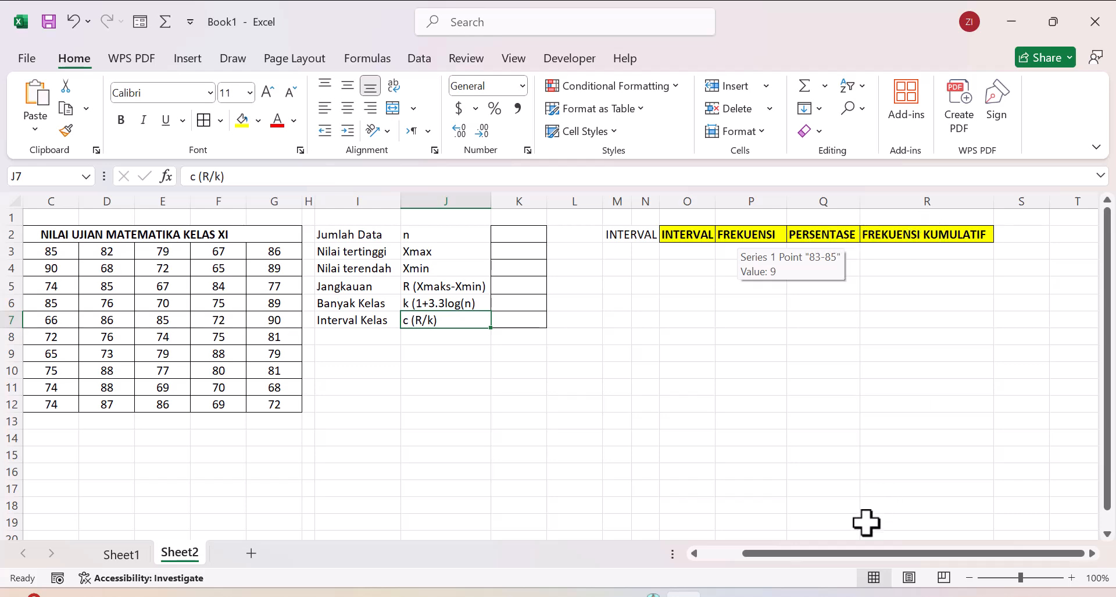
drag(855, 562, 759, 575)
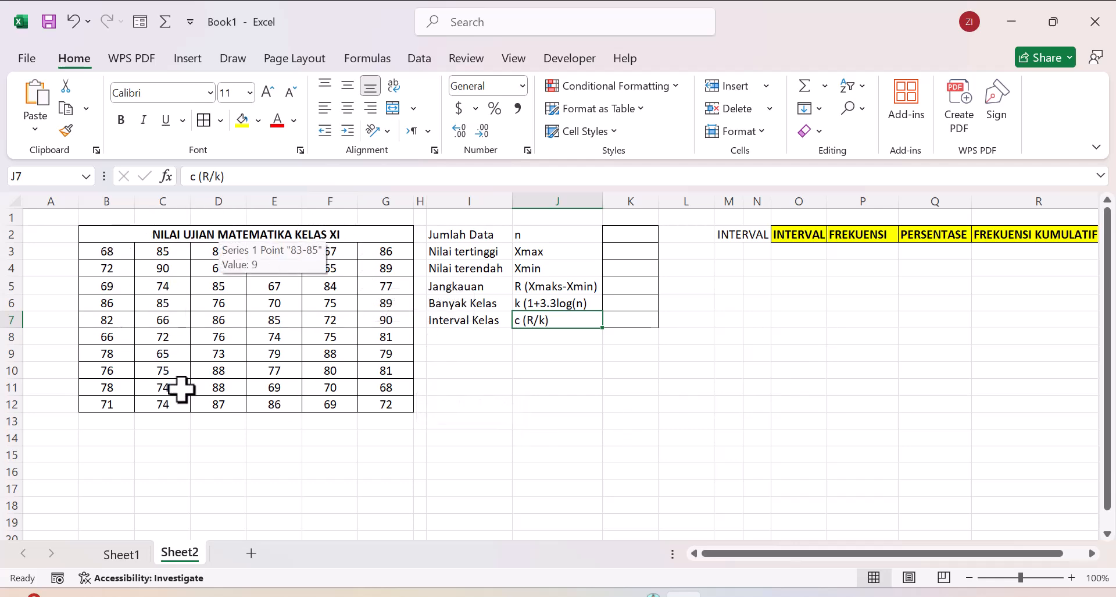
click(471, 232)
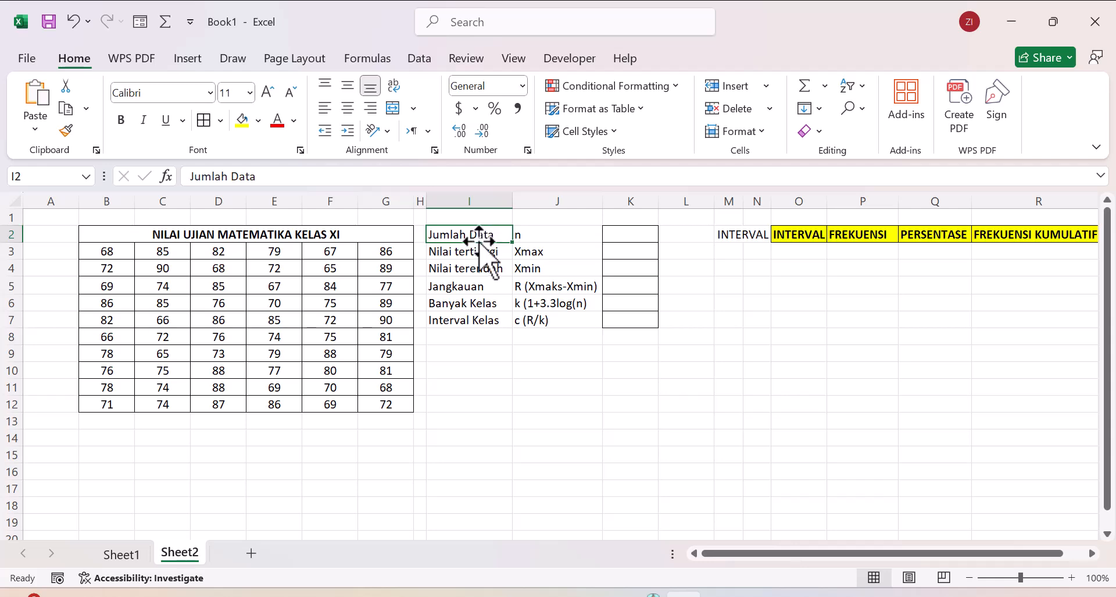
click(474, 253)
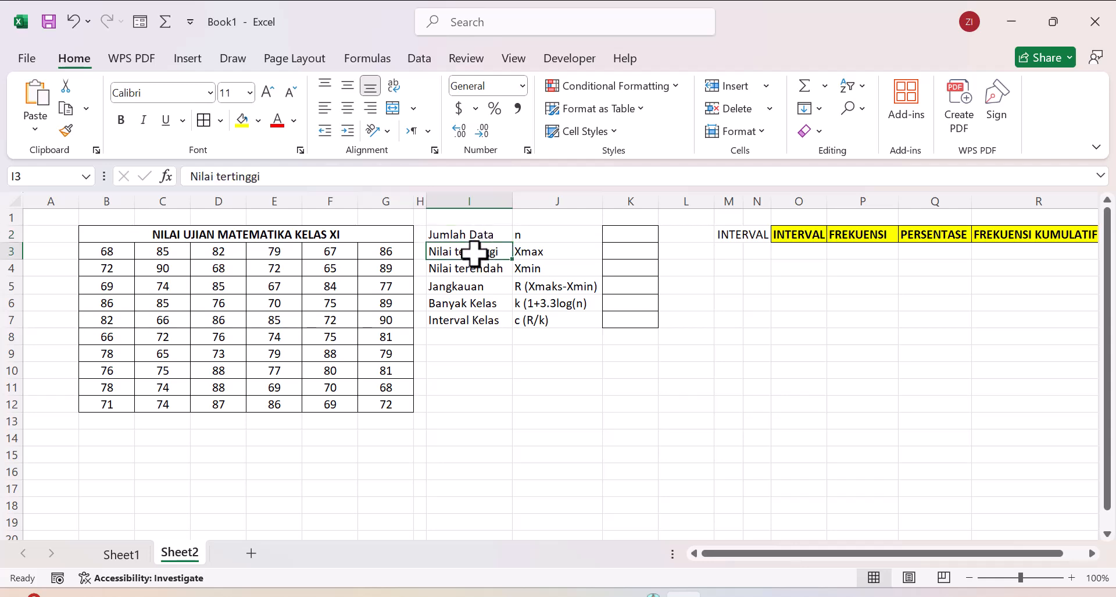
click(474, 272)
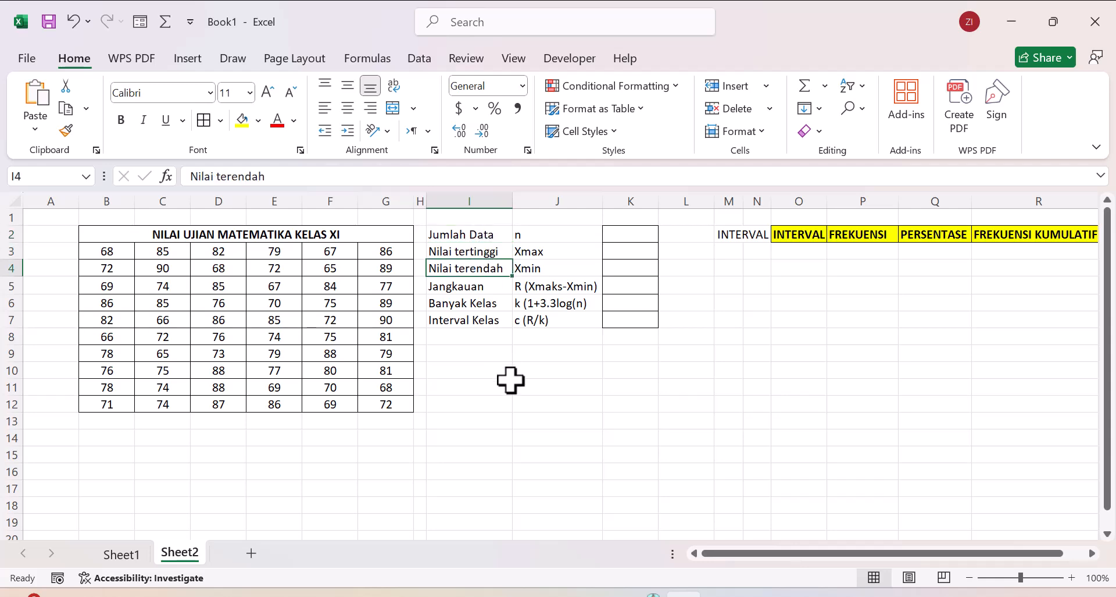
click(478, 288)
click(476, 305)
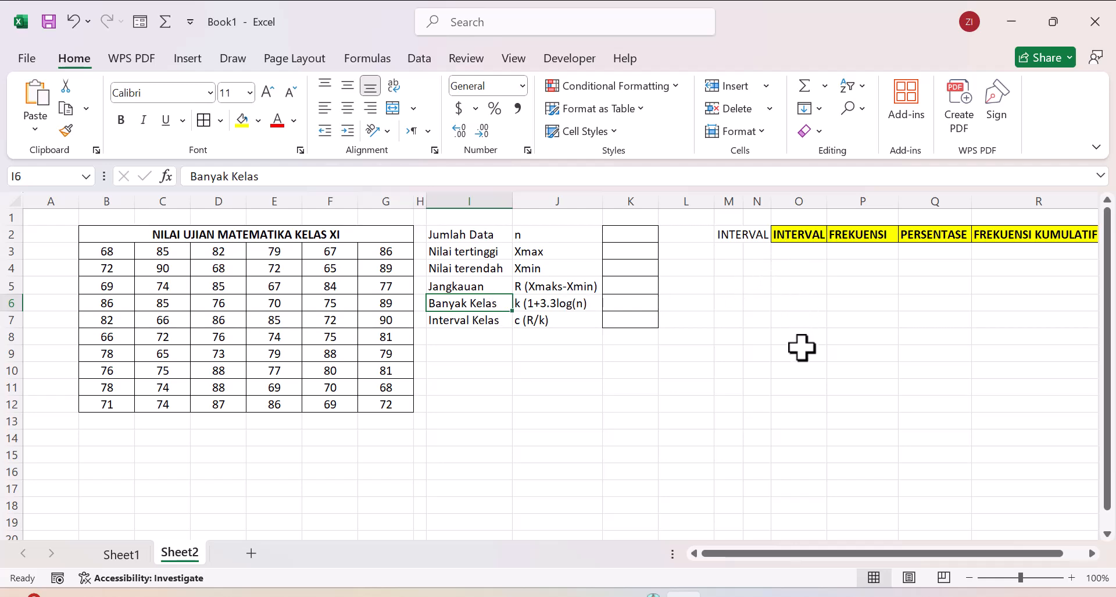
click(465, 322)
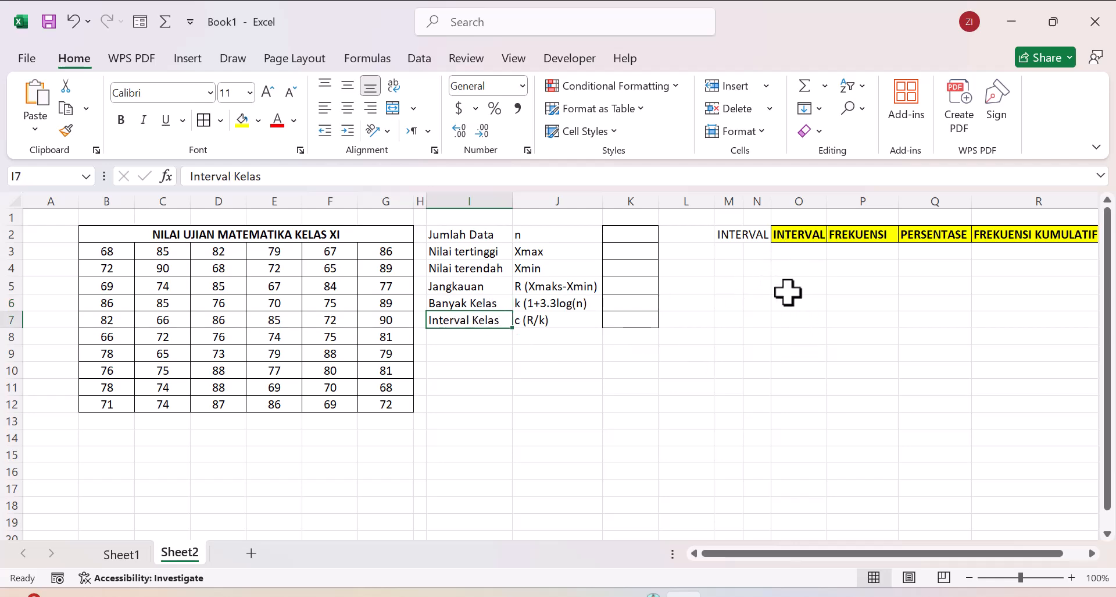
click(500, 351)
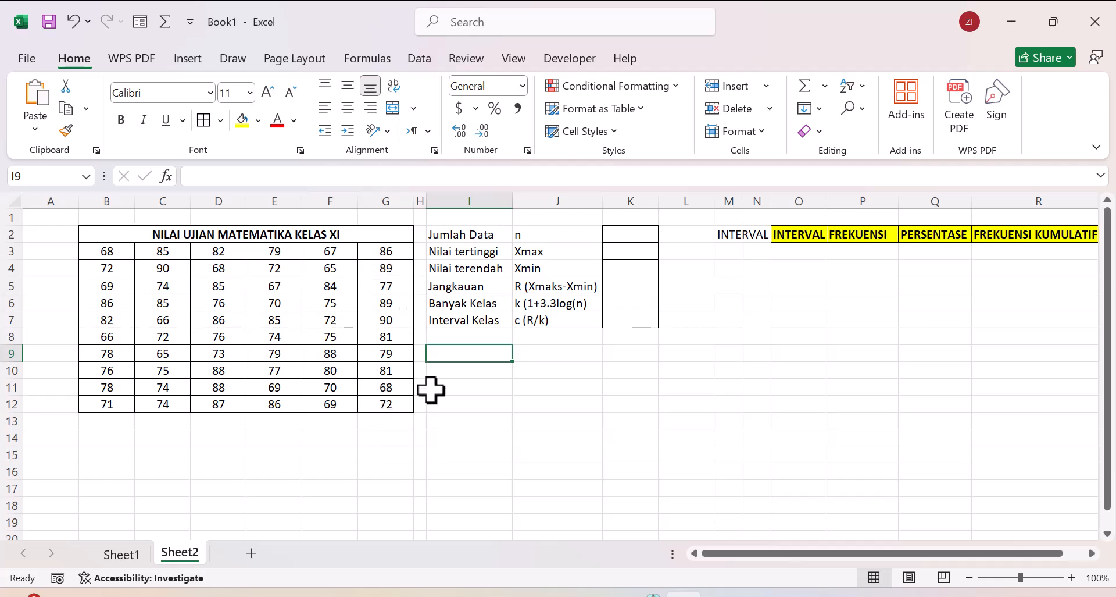
Step: Calculate Jumlah Data in K2 with the formula =COUNT(B3:G12)
click(469, 237)
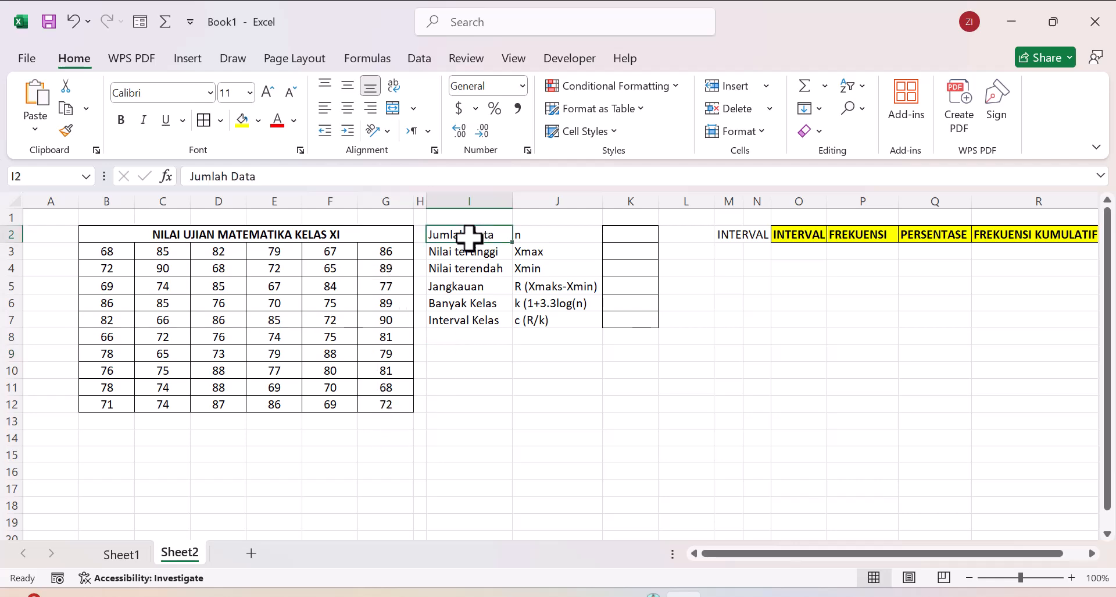
click(533, 235)
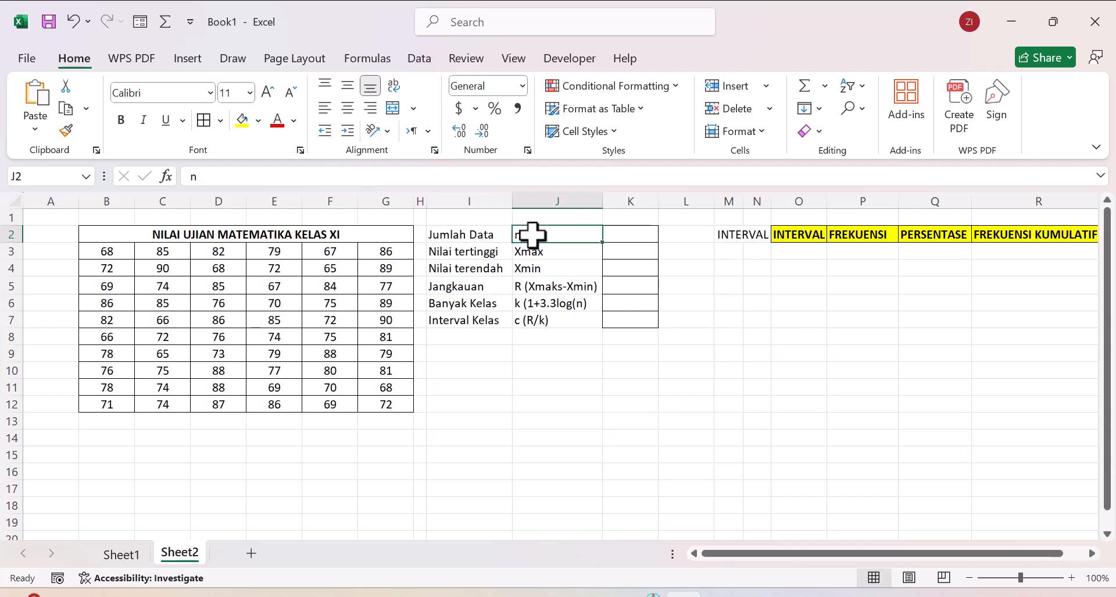
click(620, 235)
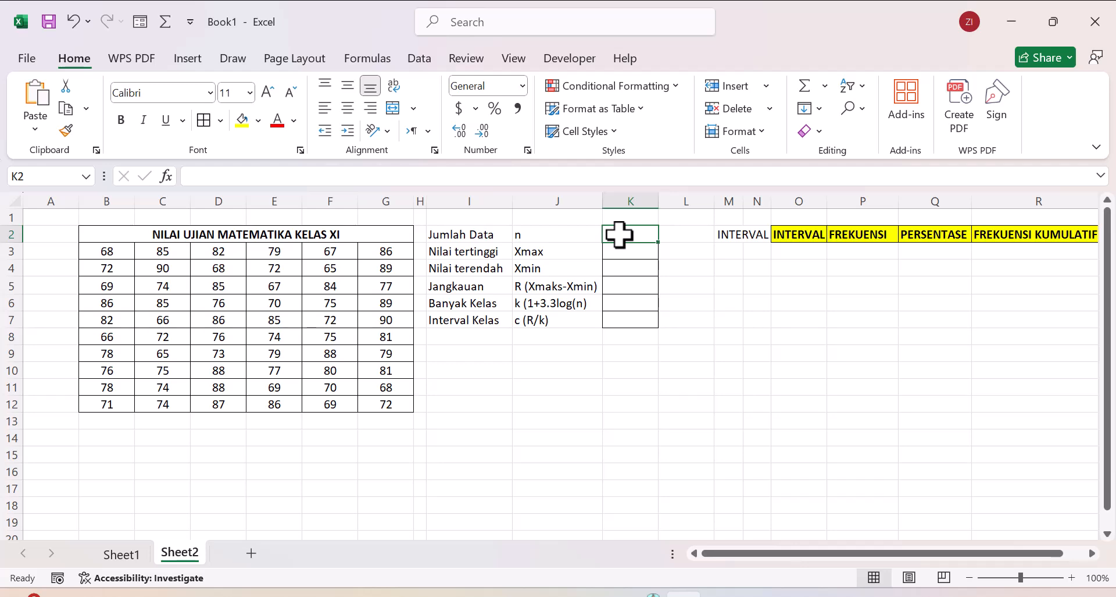
text(=)
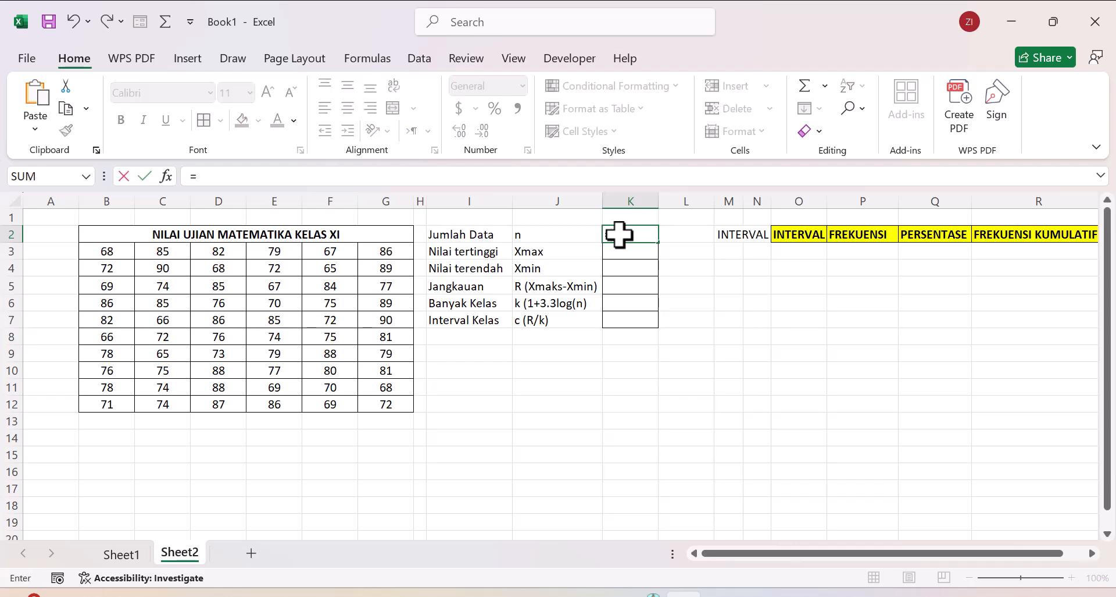
text(COUN)
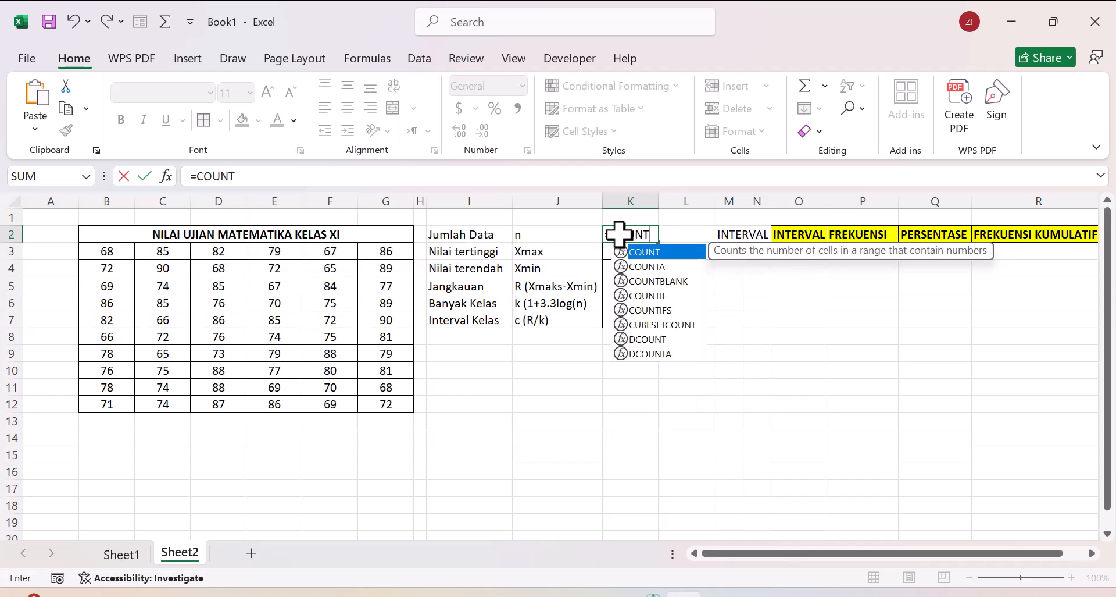
text(T)
double_click(643, 252)
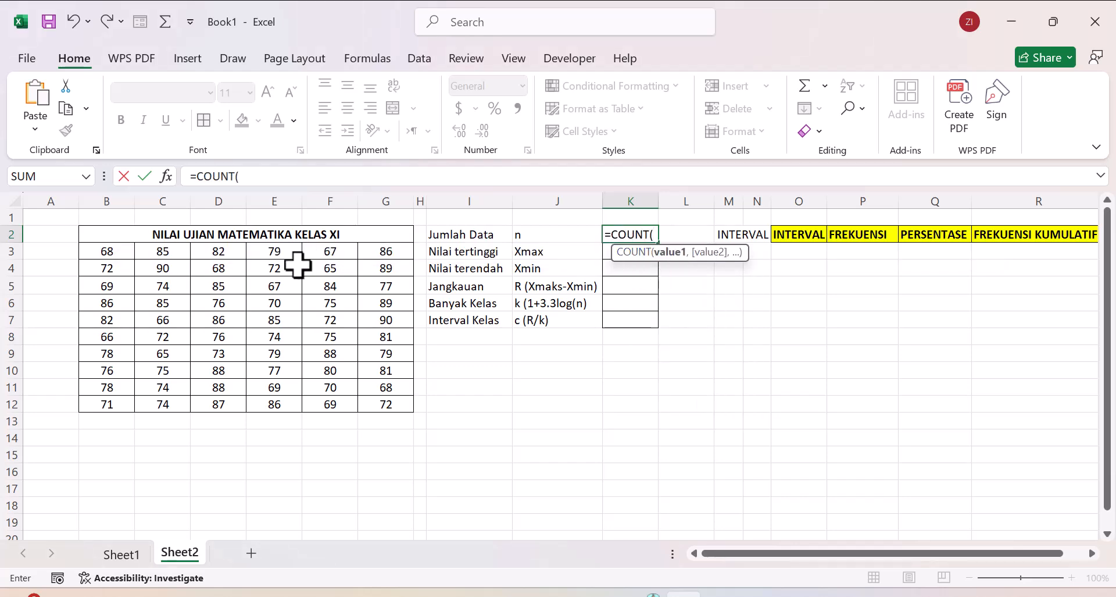
drag(92, 251, 379, 399)
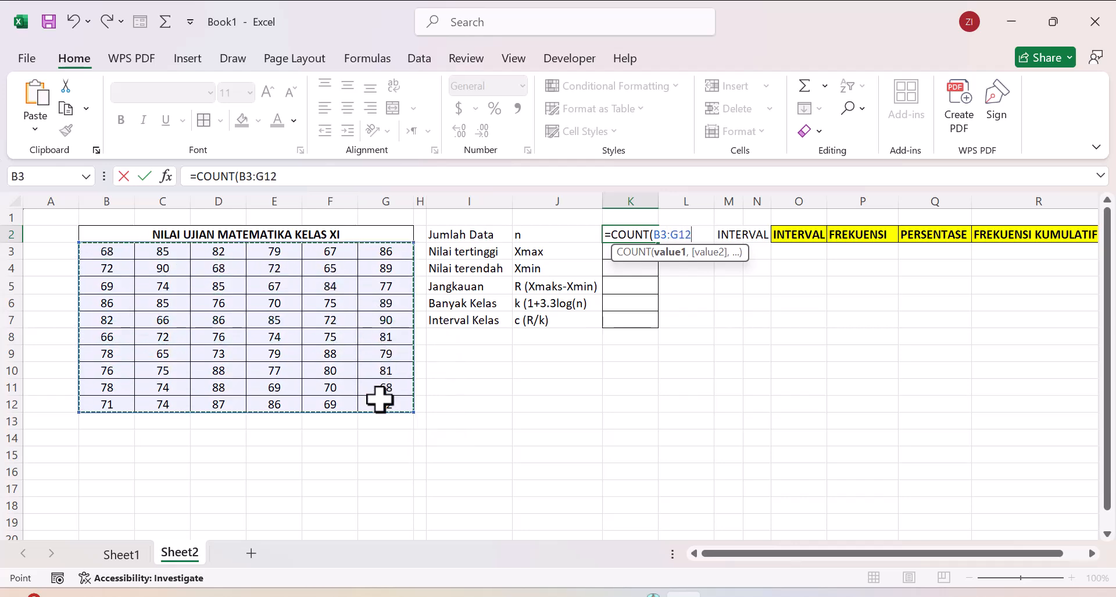
text())
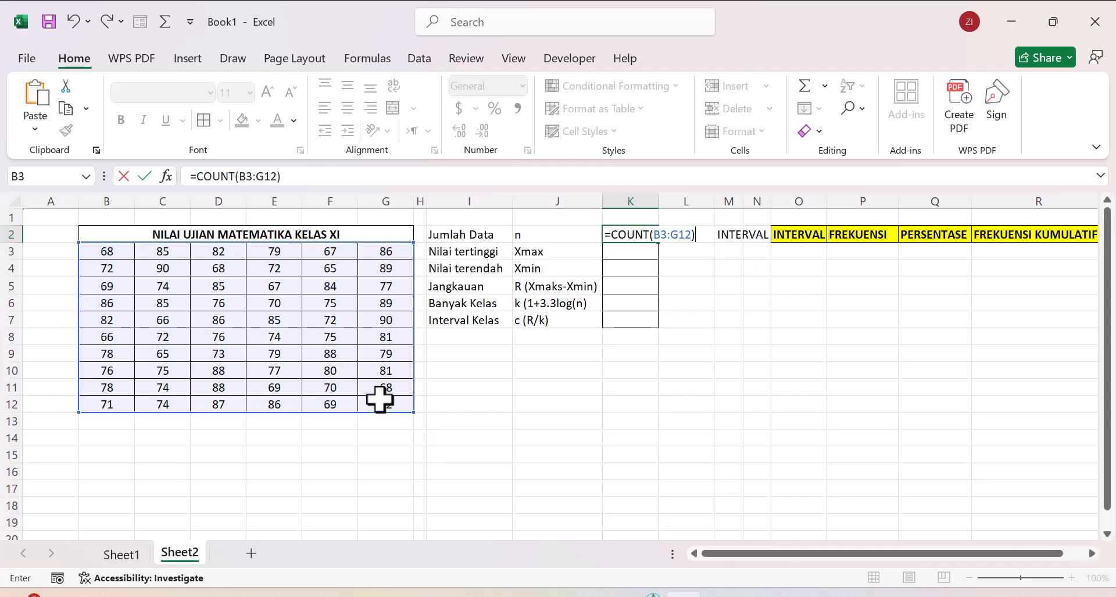
key(Return)
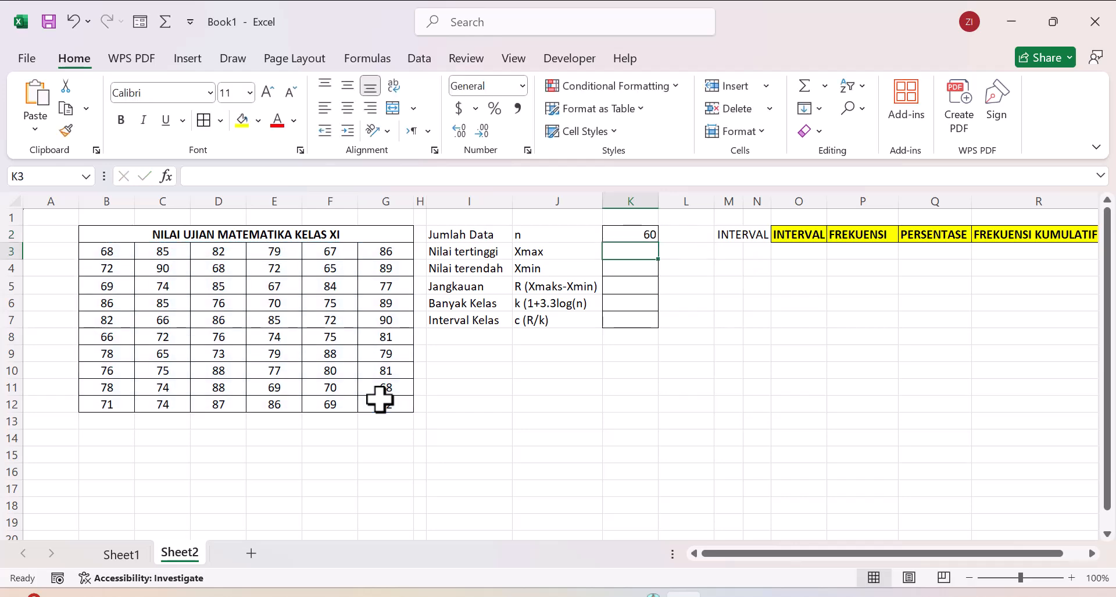
click(621, 233)
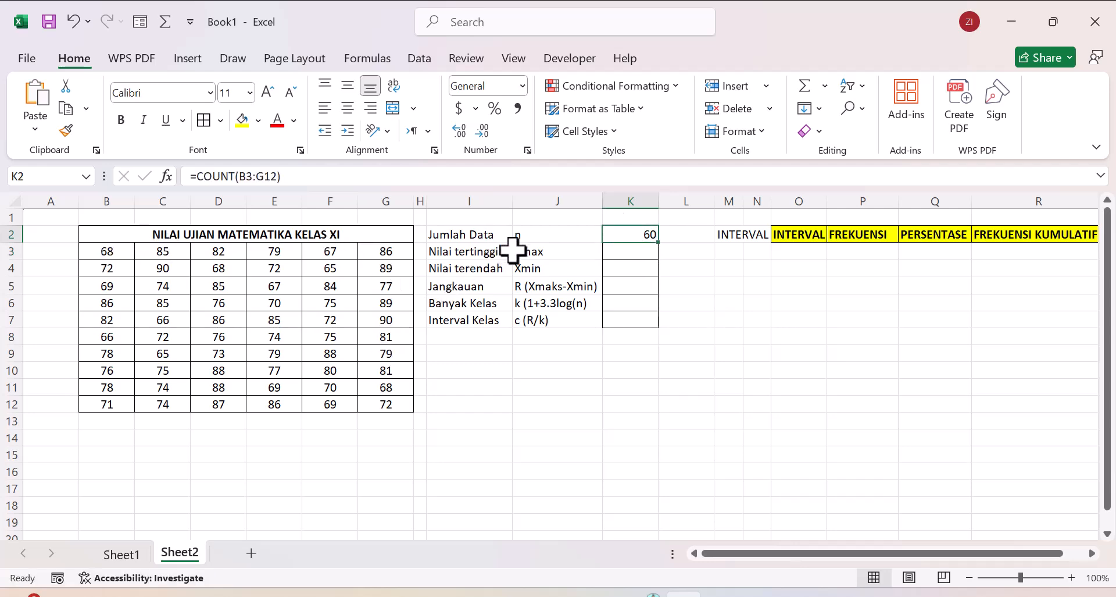
Step: Calculate Nilai tertinggi in K3 with the formula =MAX(B3:G12)
click(613, 250)
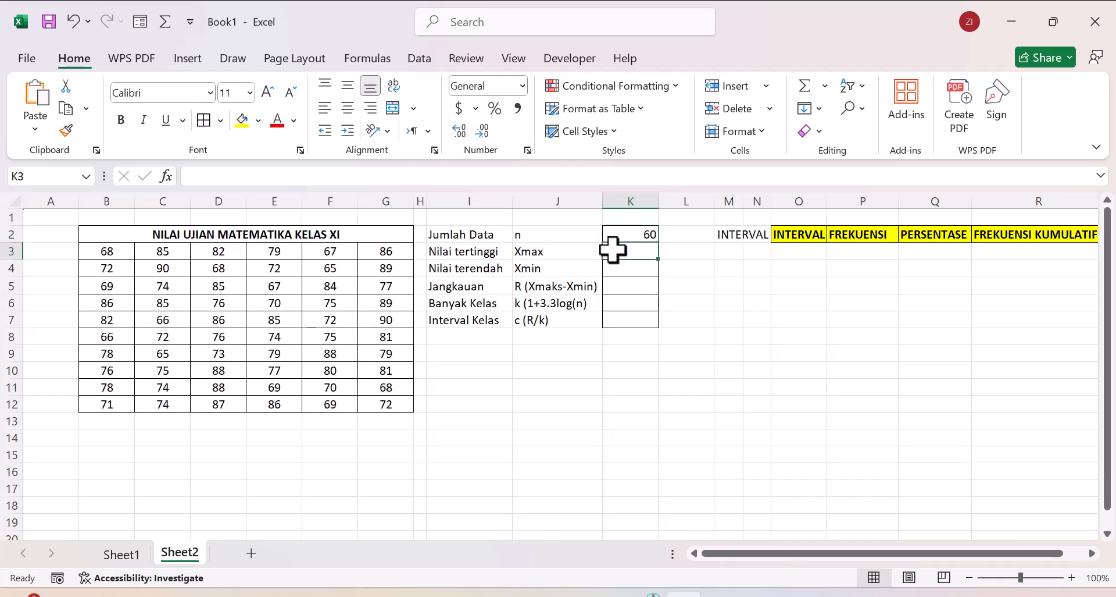
text(=)
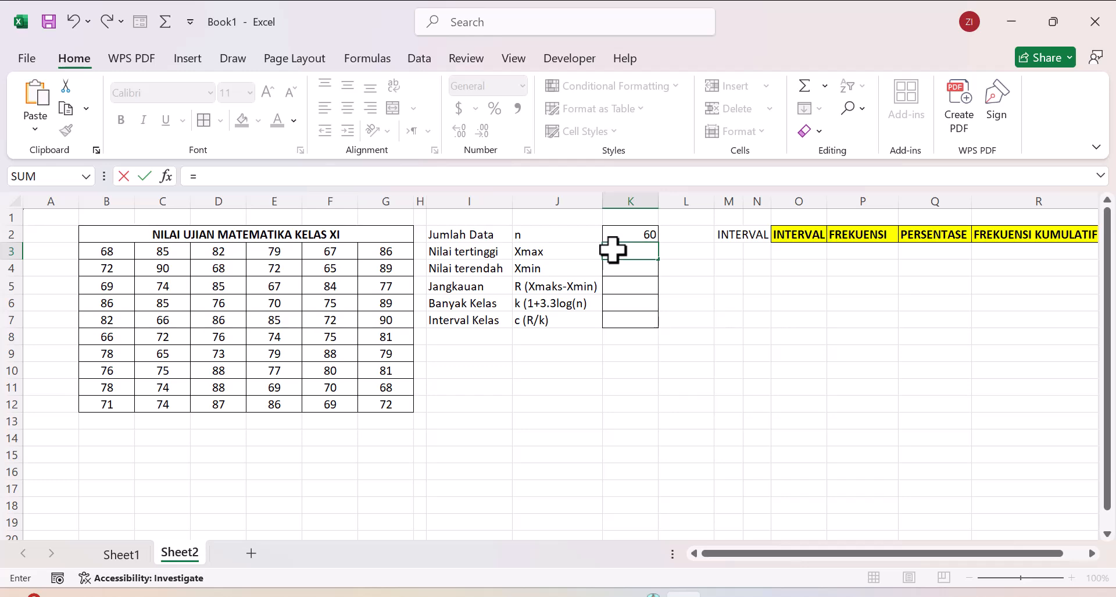
text(MAX)
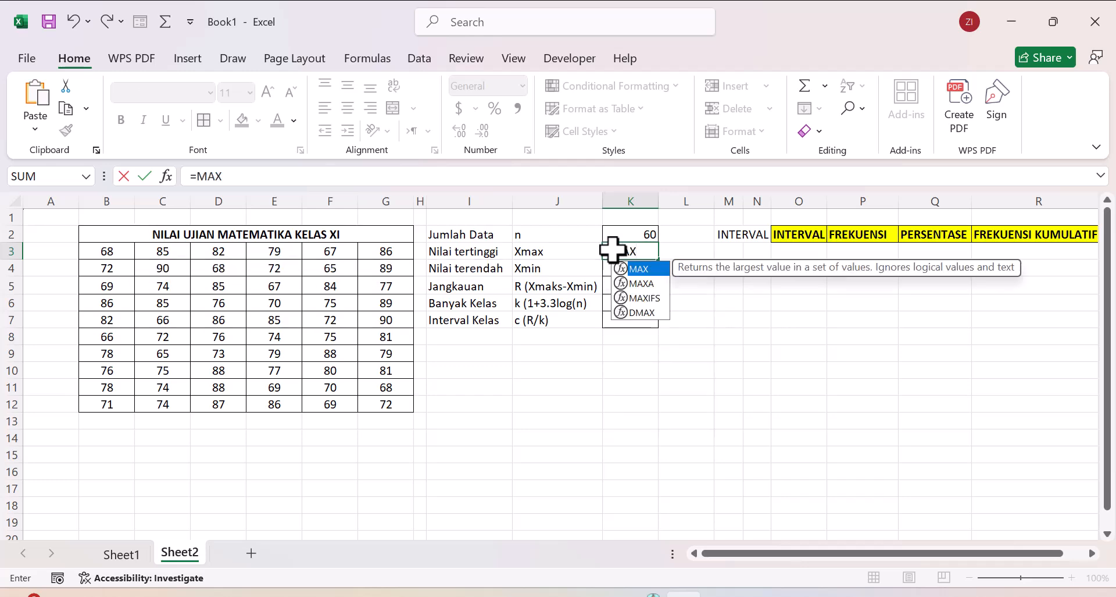
text(()
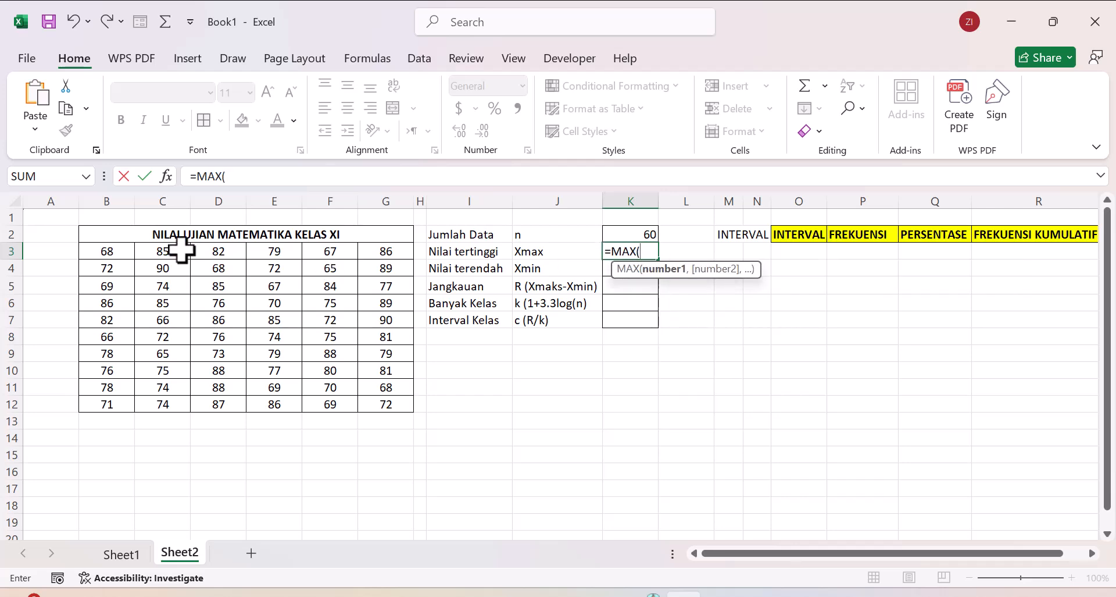
drag(116, 251, 373, 398)
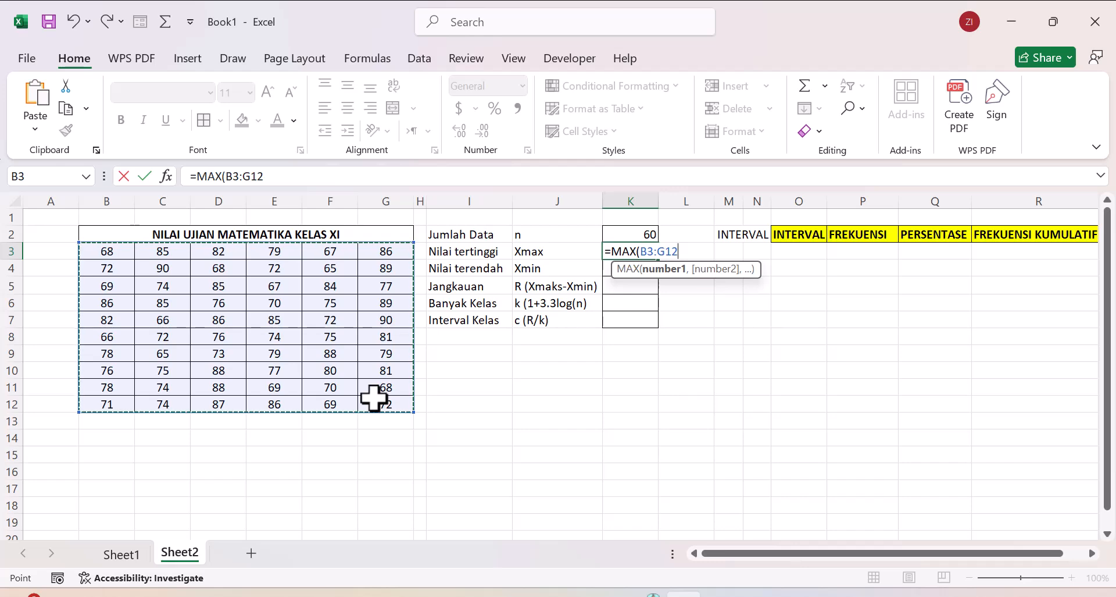
text())
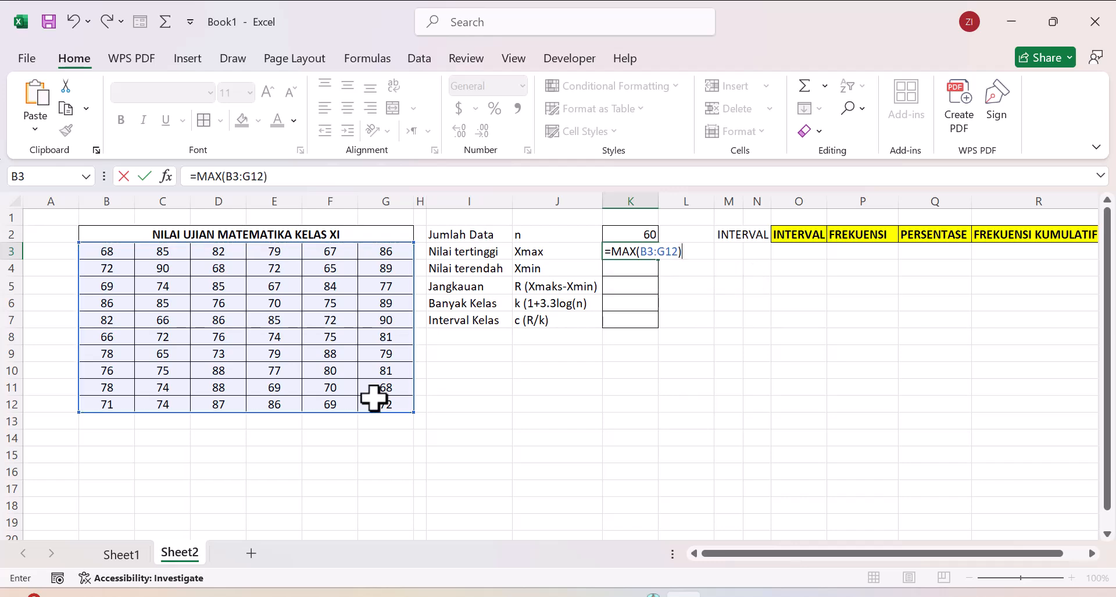
key(Return)
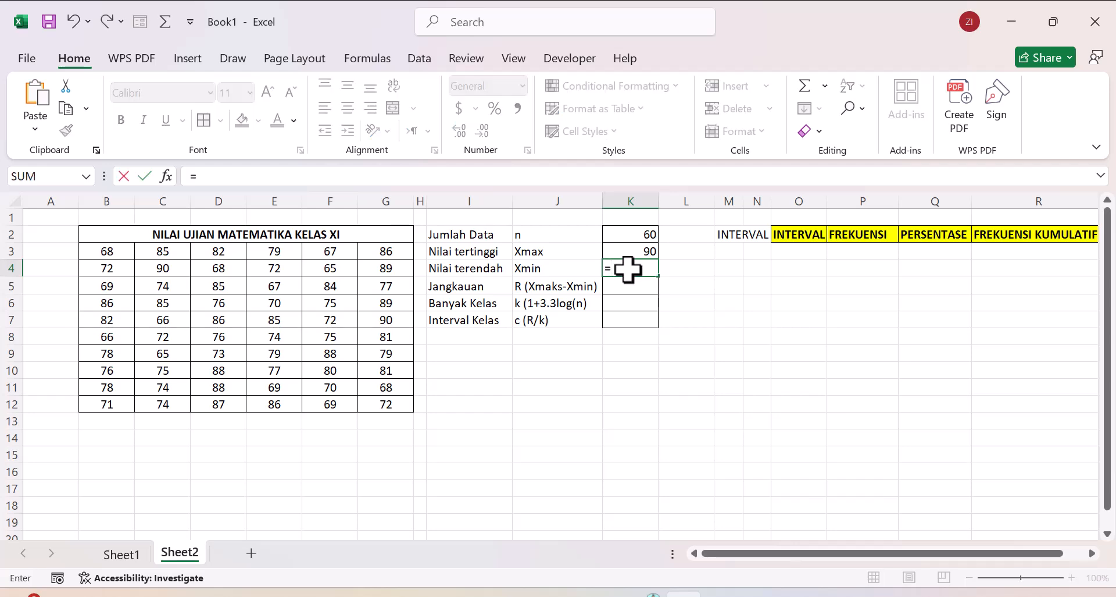
Step: Calculate Nilai terendah in K4 with the formula =MIN(B3:G12)
text(MIN)
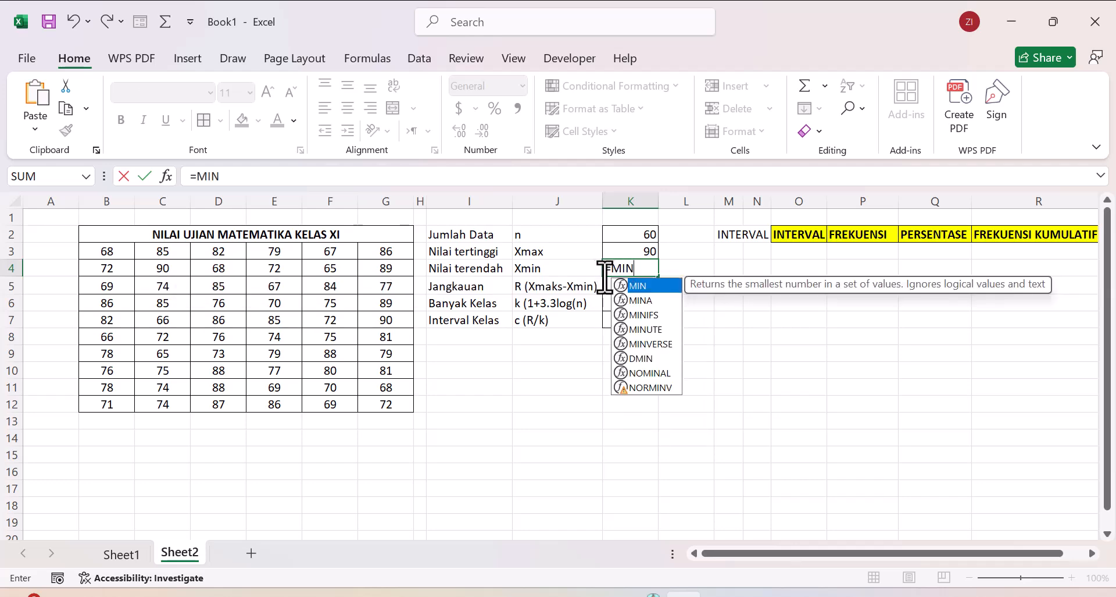
double_click(656, 286)
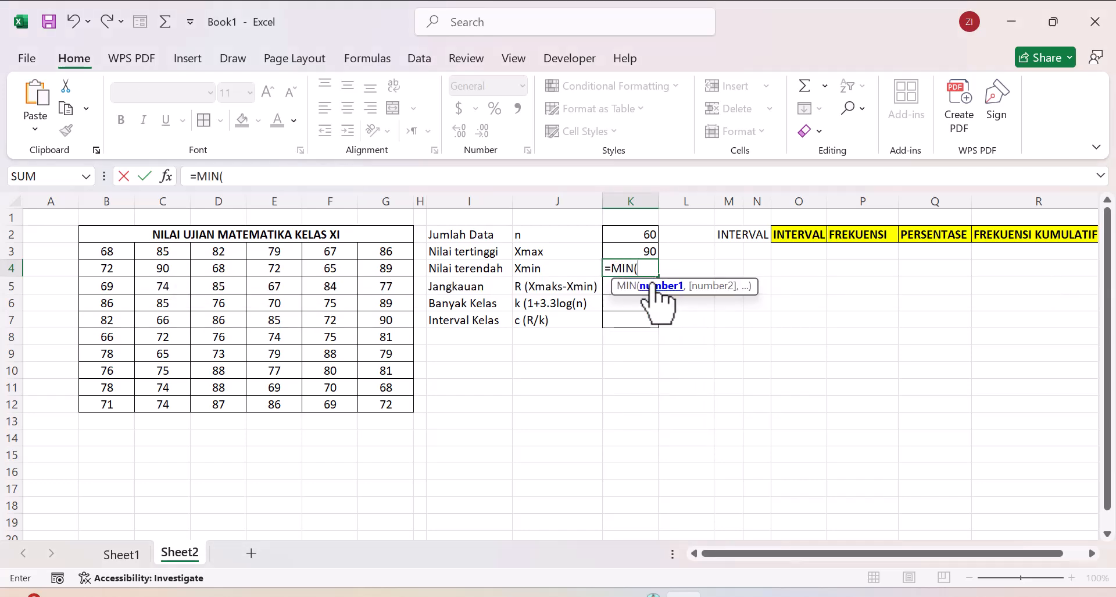
drag(126, 250, 369, 403)
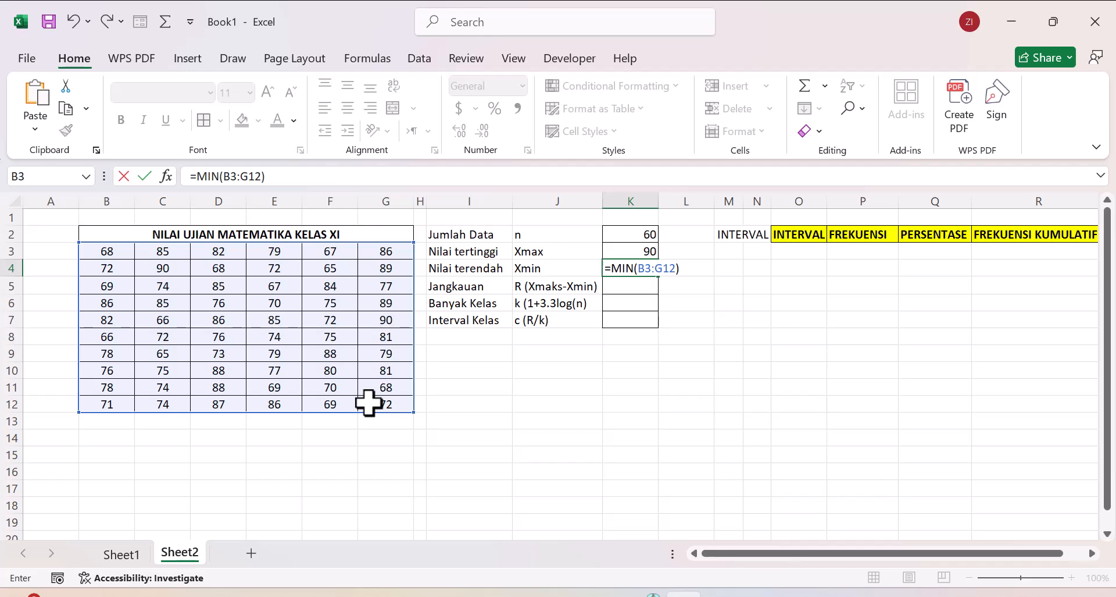
key(Return)
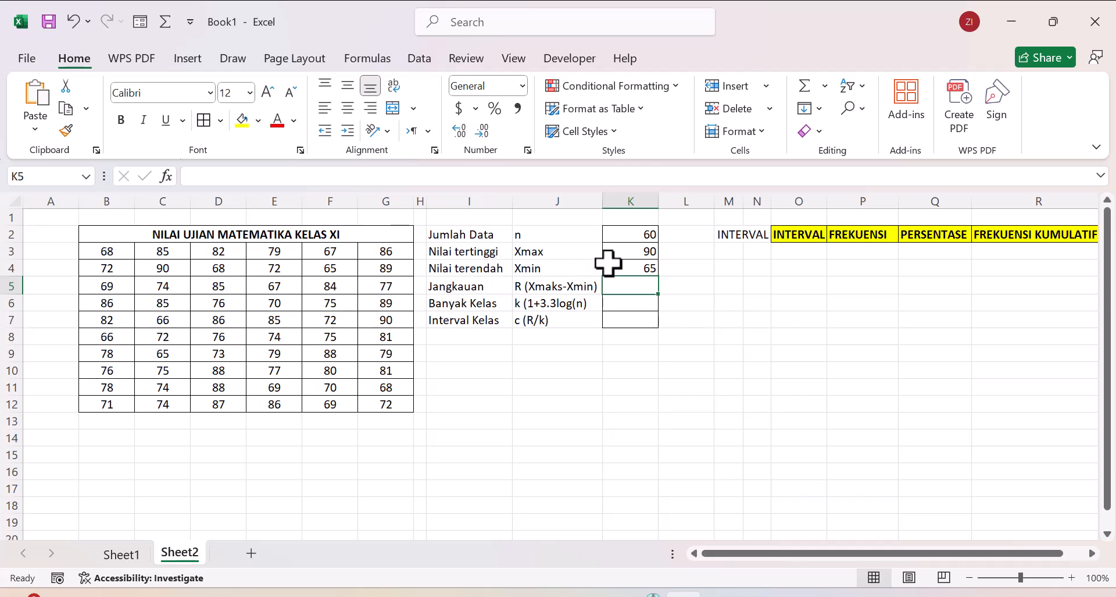
Step: Review the Nilai tertinggi and Nilai terendah results in K3 and K4 as inputs for the Jangkauan formula
click(632, 266)
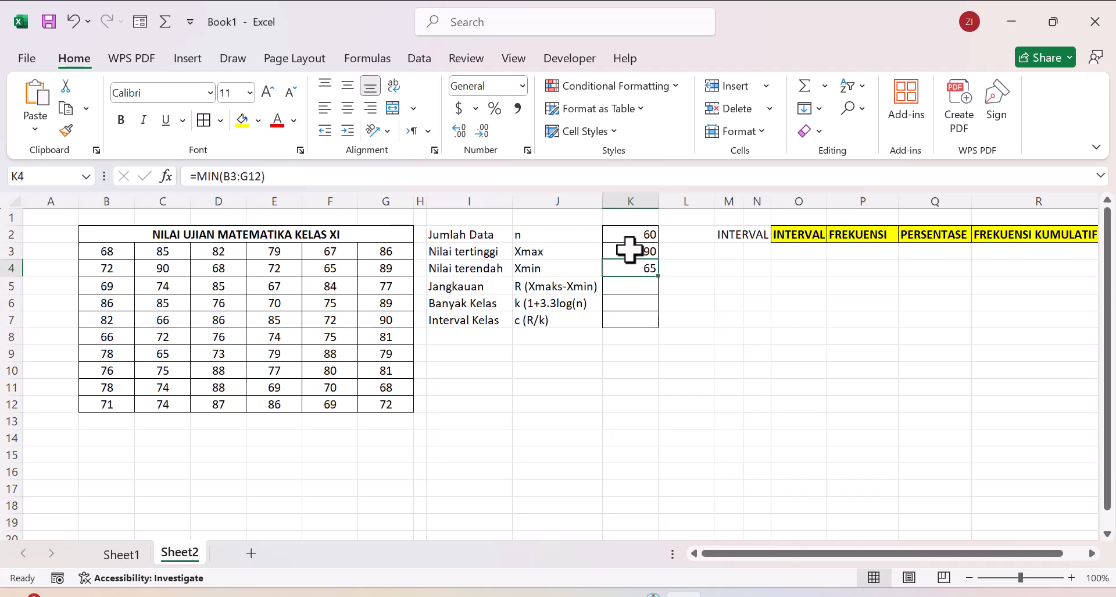
right_click(623, 251)
click(618, 250)
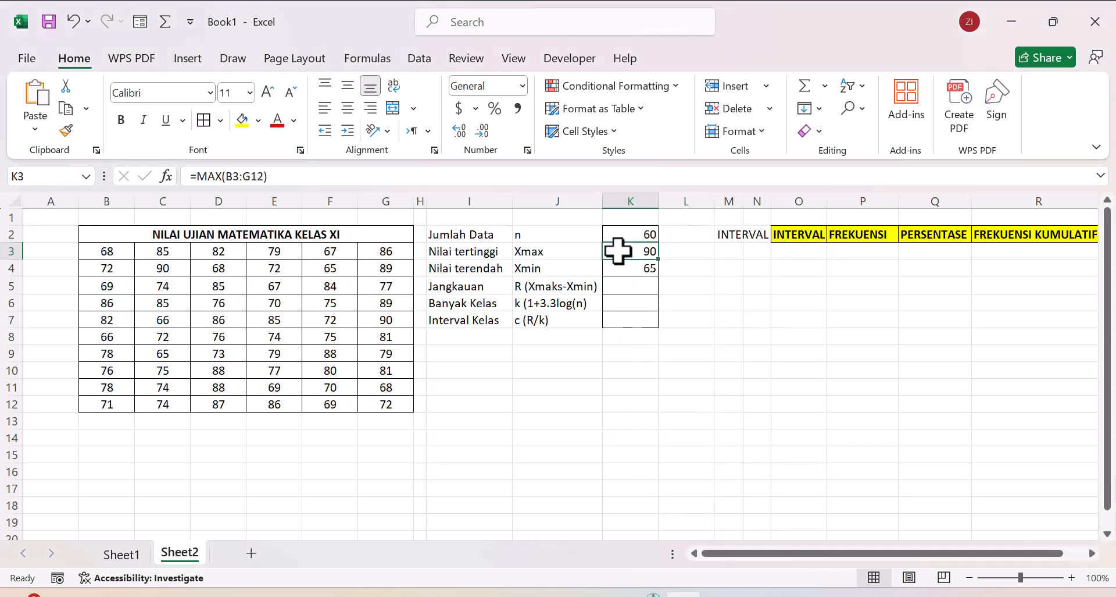
click(611, 285)
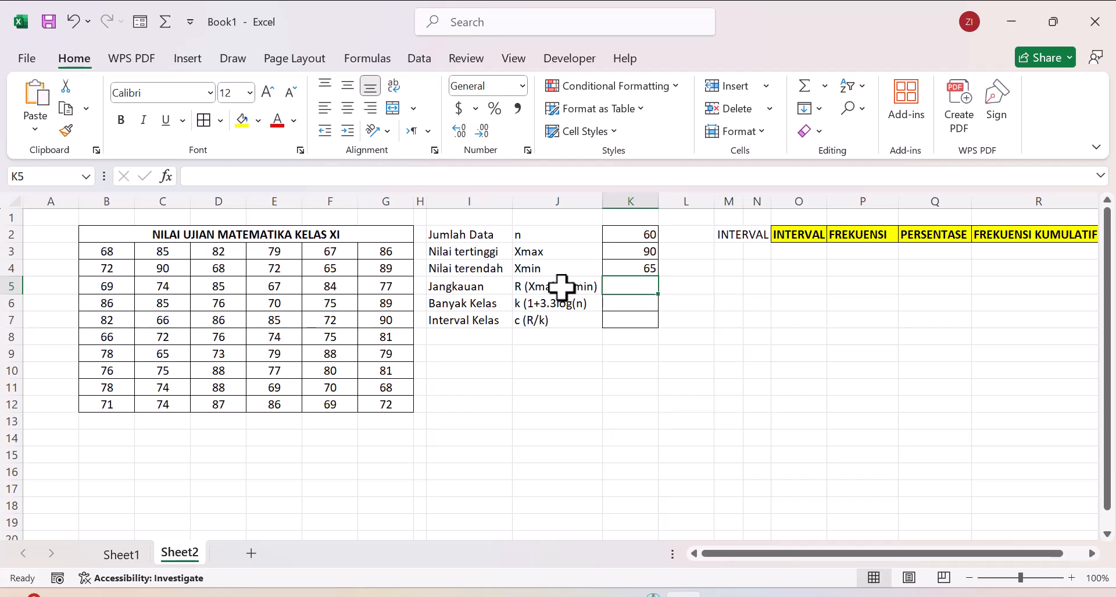
click(642, 251)
text(=MAX(B3:G12))
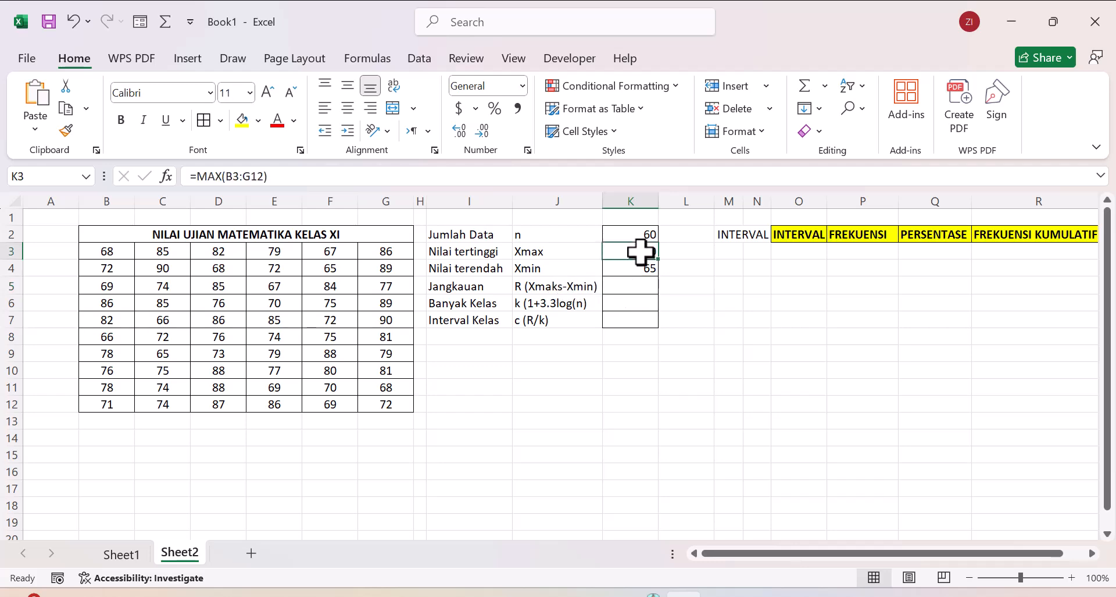
click(638, 267)
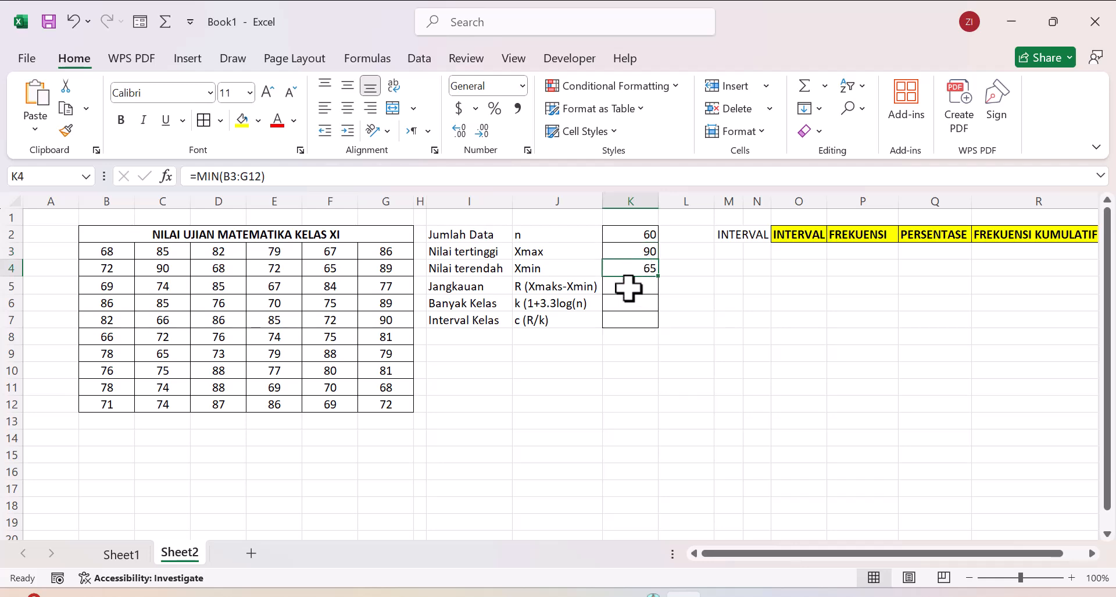
Step: Calculate Jangkauan in K5 with the formula =K3-K4
right_click(628, 286)
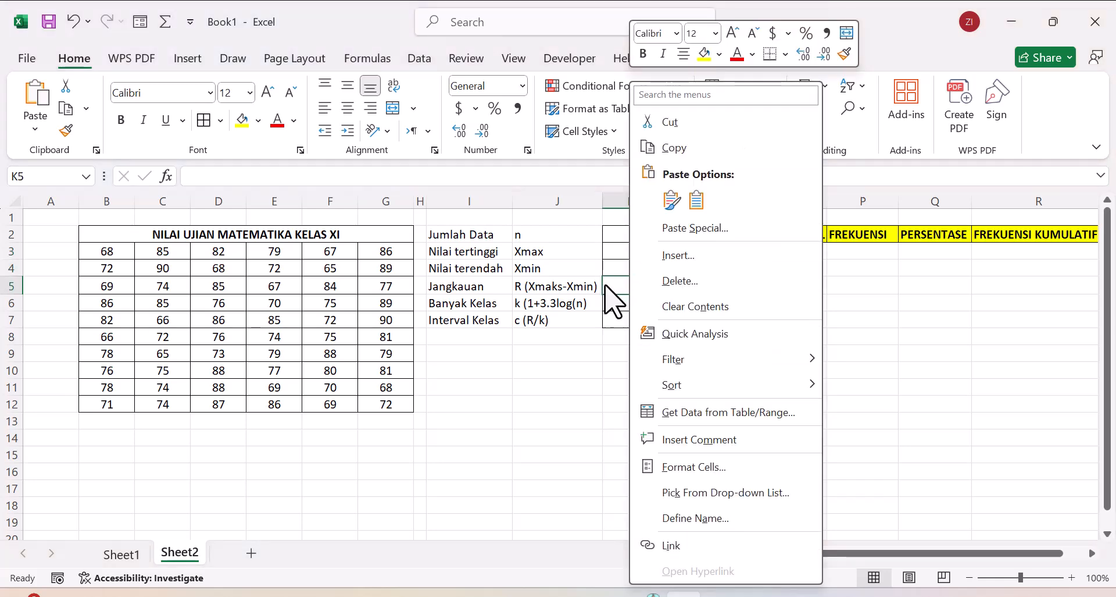
click(609, 283)
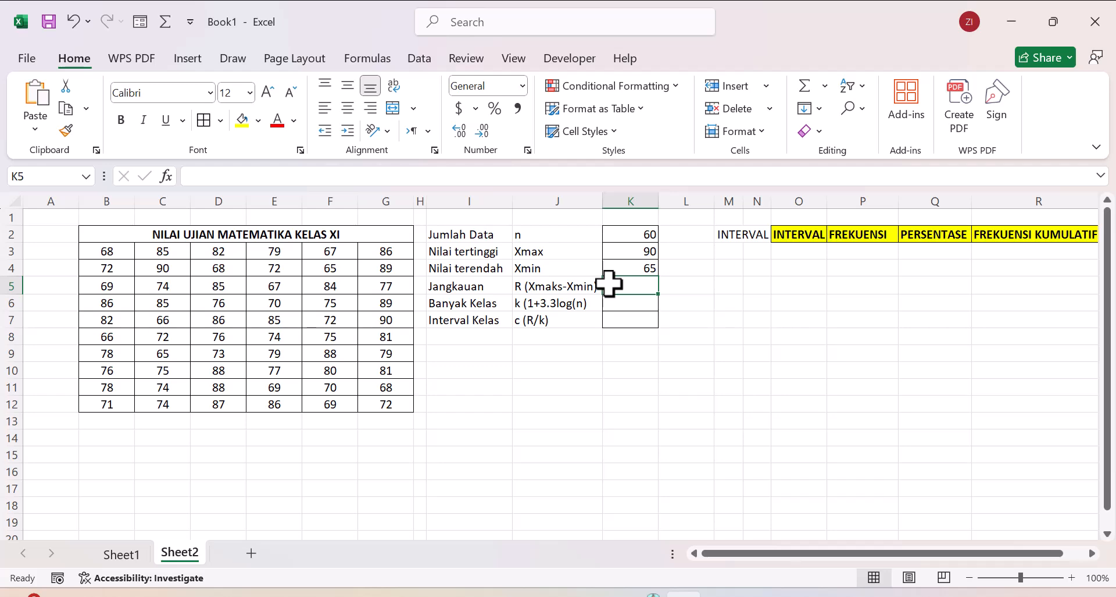
click(621, 251)
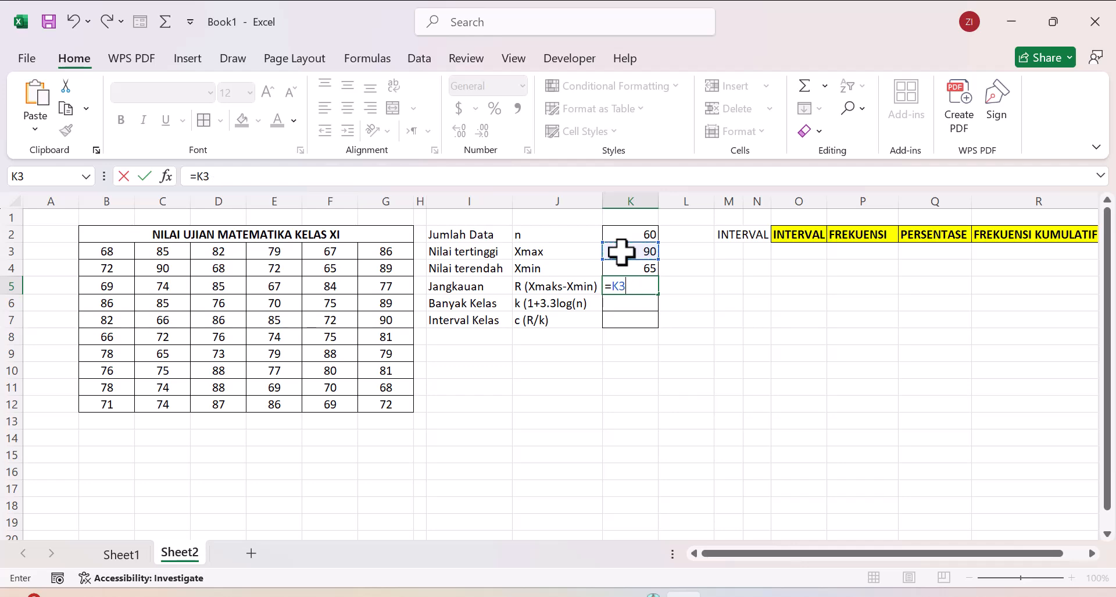
text(_)
key(BackSpace)
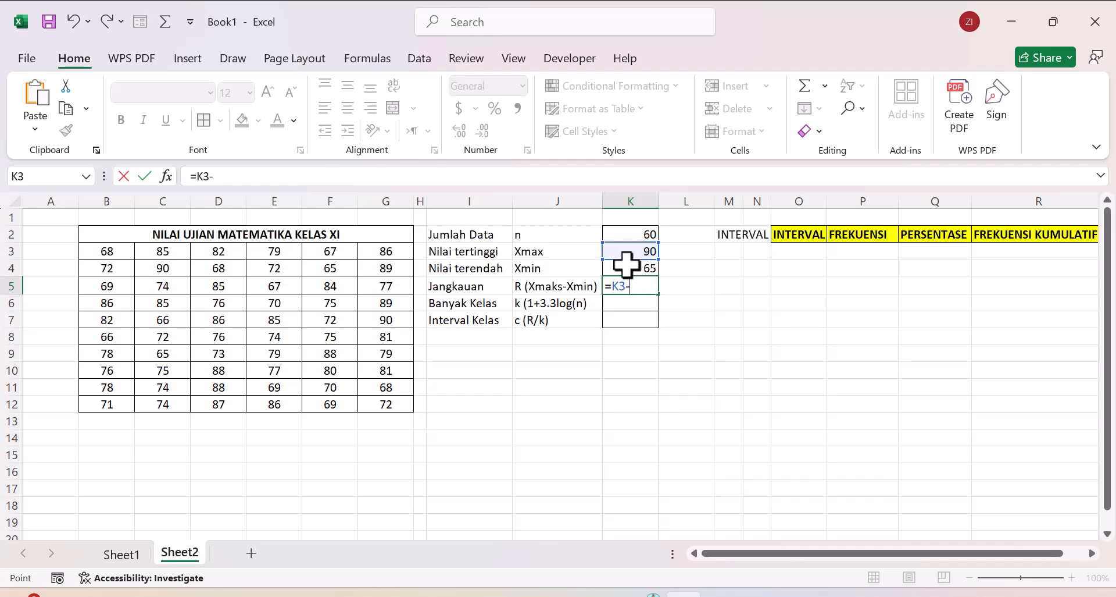
click(626, 265)
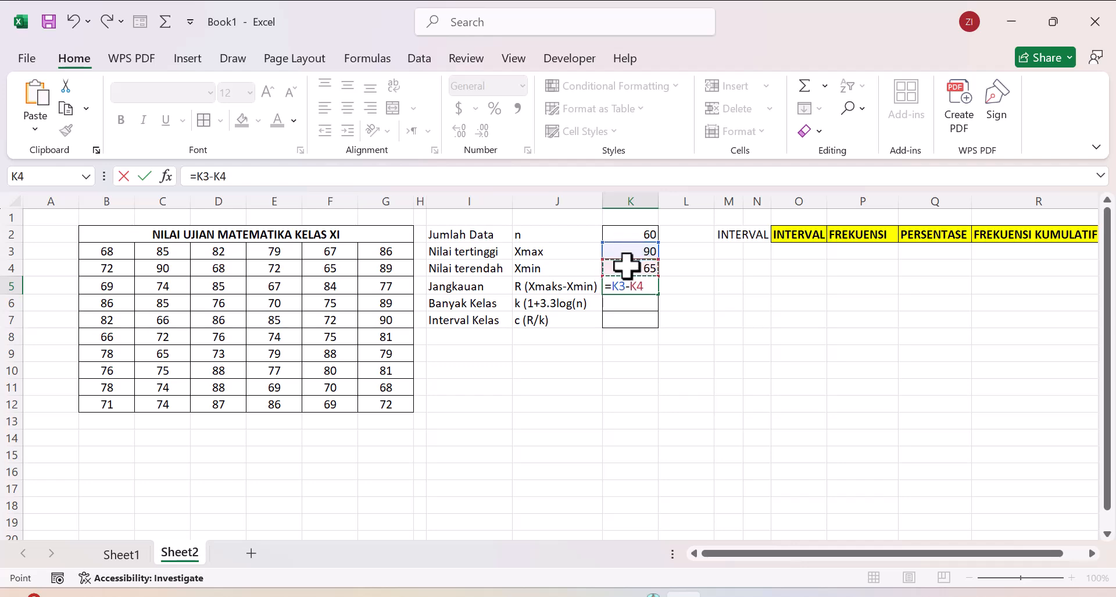
key(Return)
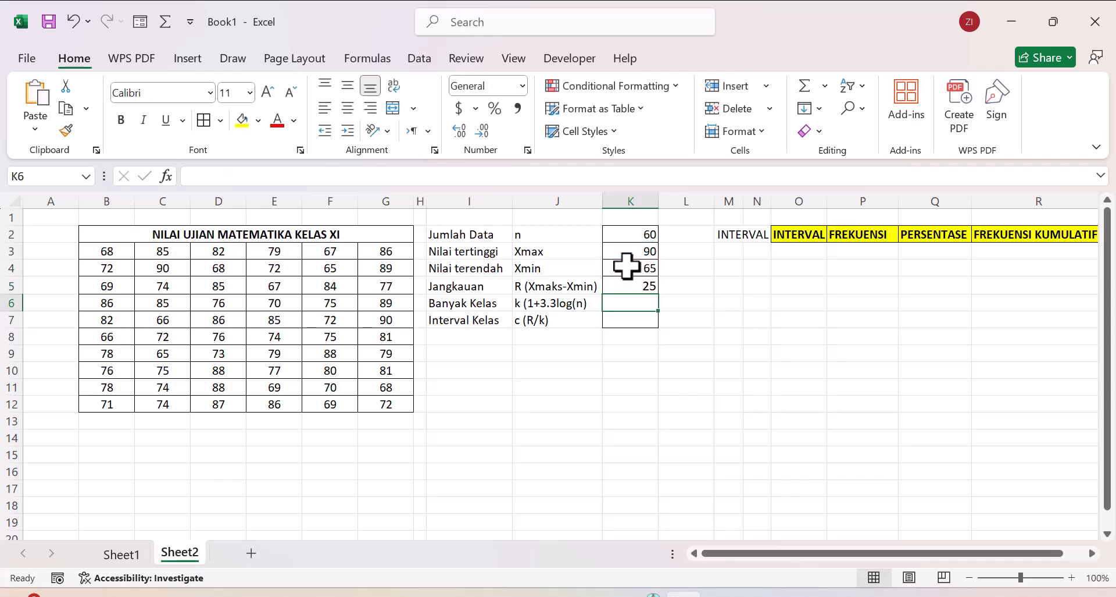
click(635, 283)
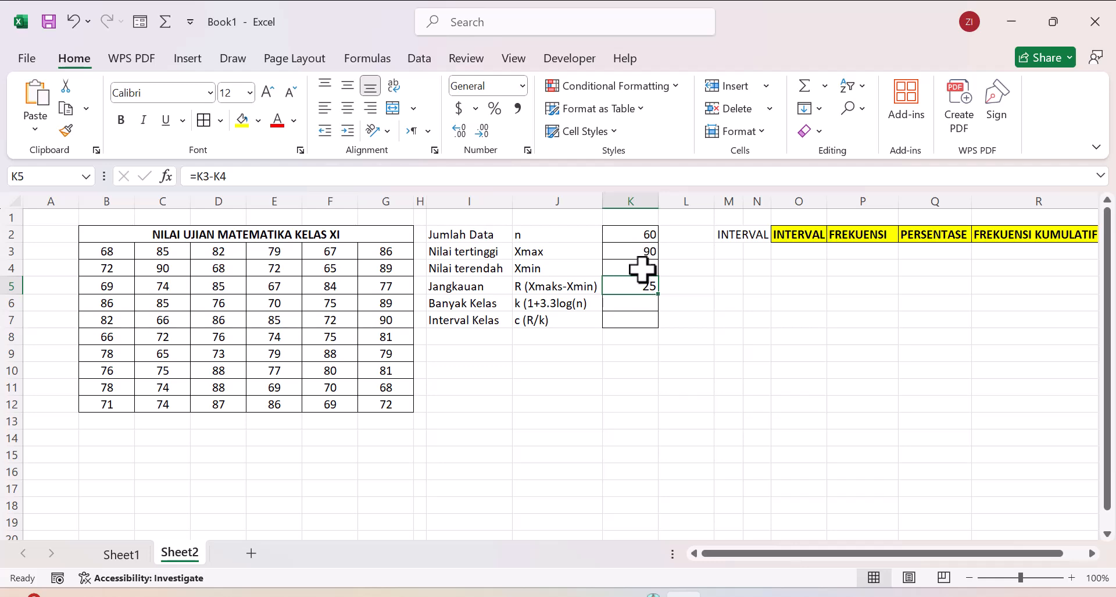
Step: Enter the Banyak Kelas formula in K6 as 1 plus 3.3 times the LOG of the data count in K2
click(625, 301)
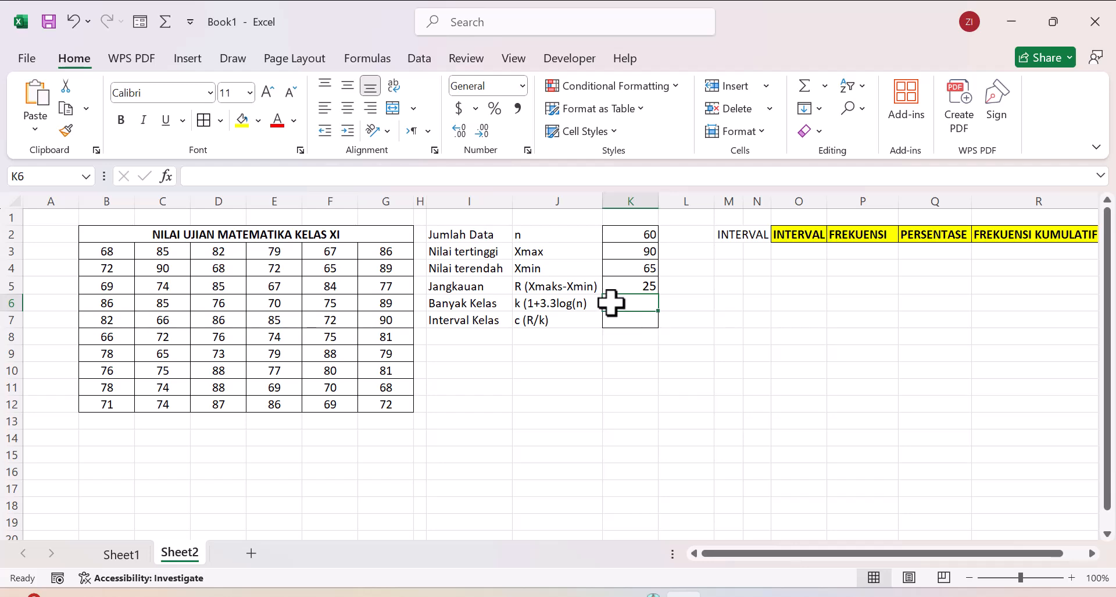
text(=1+3.3)
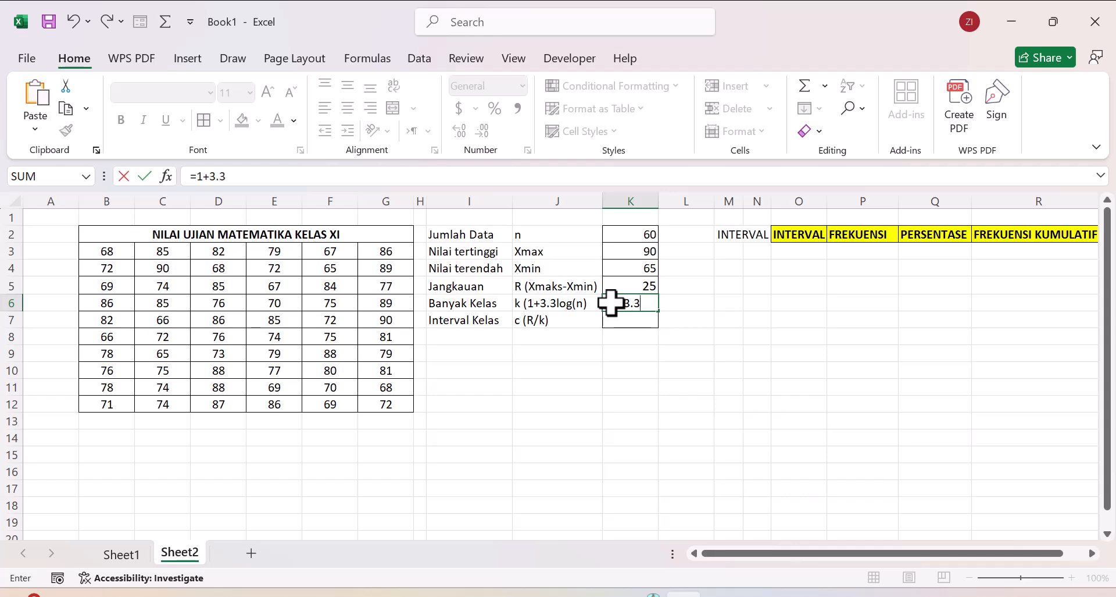
text(LO)
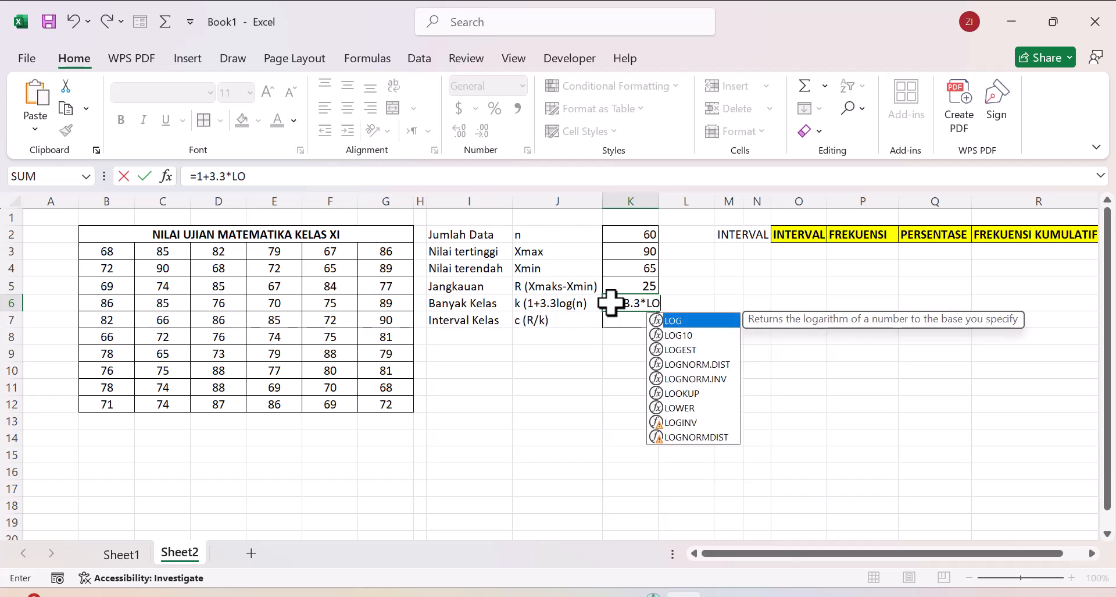
double_click(677, 321)
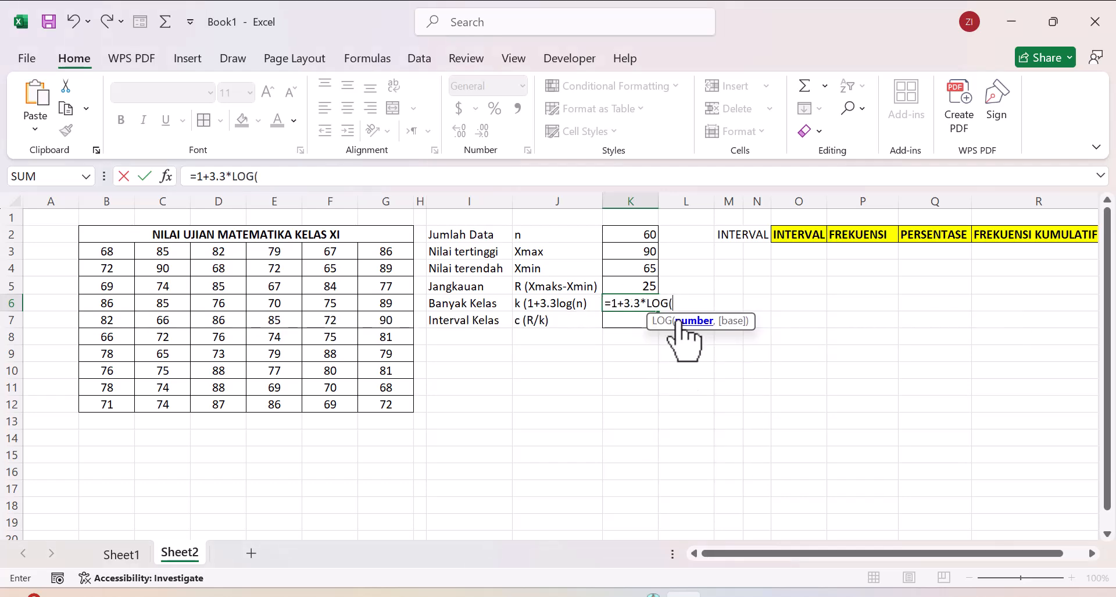
click(632, 233)
click(632, 234)
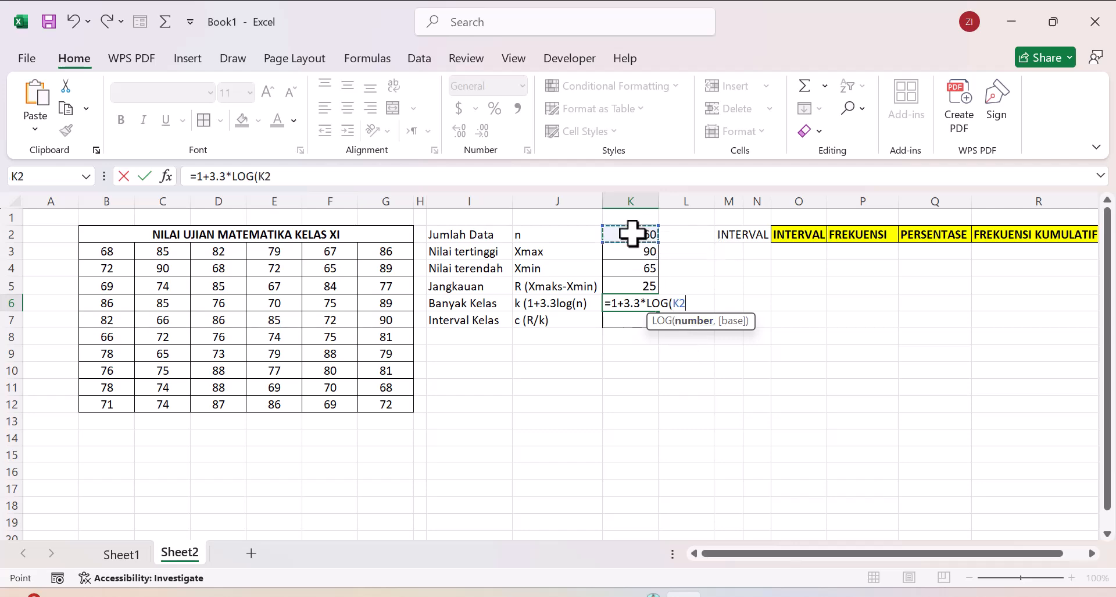
text(_)
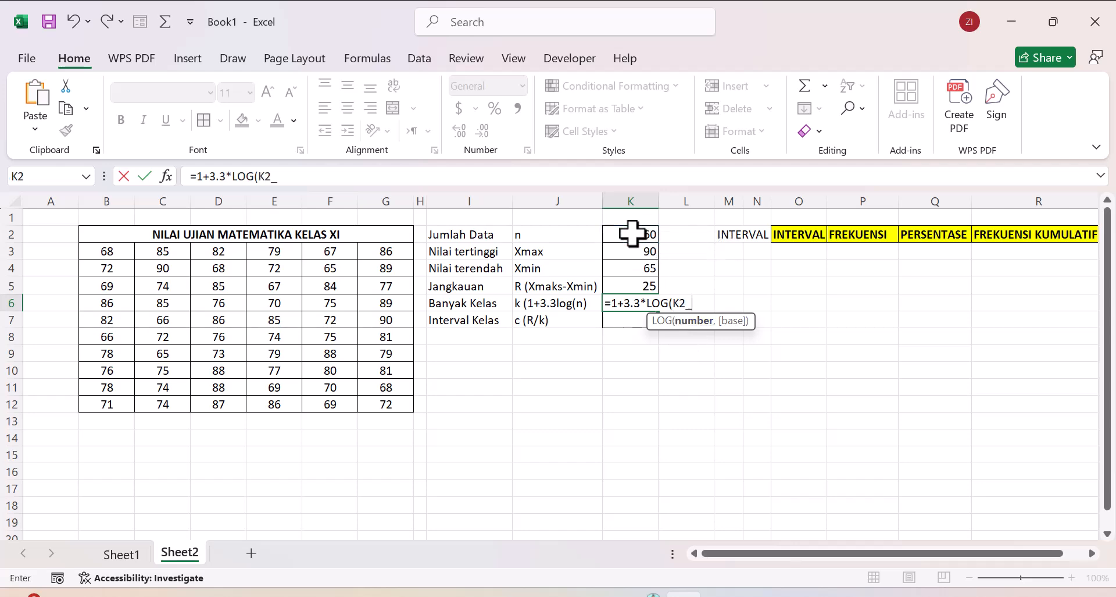
key(Return)
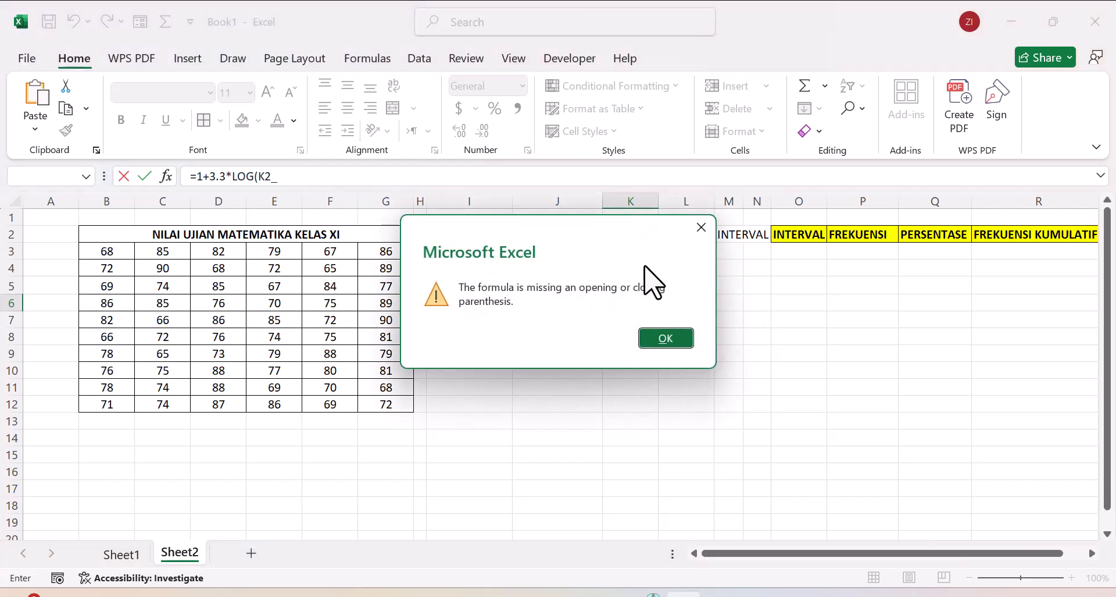
click(666, 338)
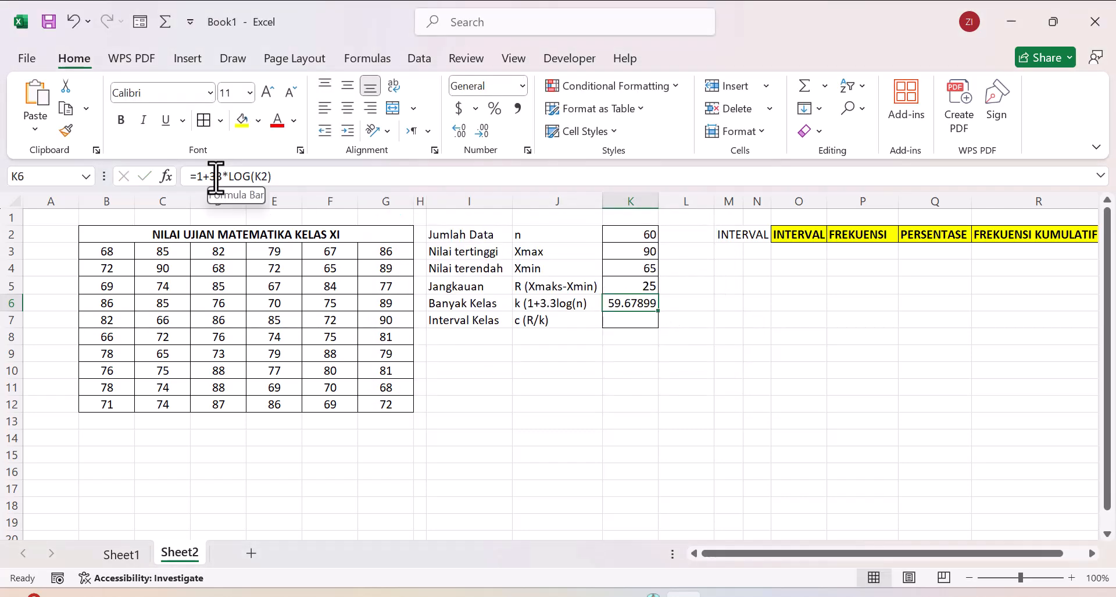
Step: Correct the multiplier in the K6 formula to 3.3 so that it reads =1+3.3*LOG(K2)
click(216, 176)
key(BackSpace)
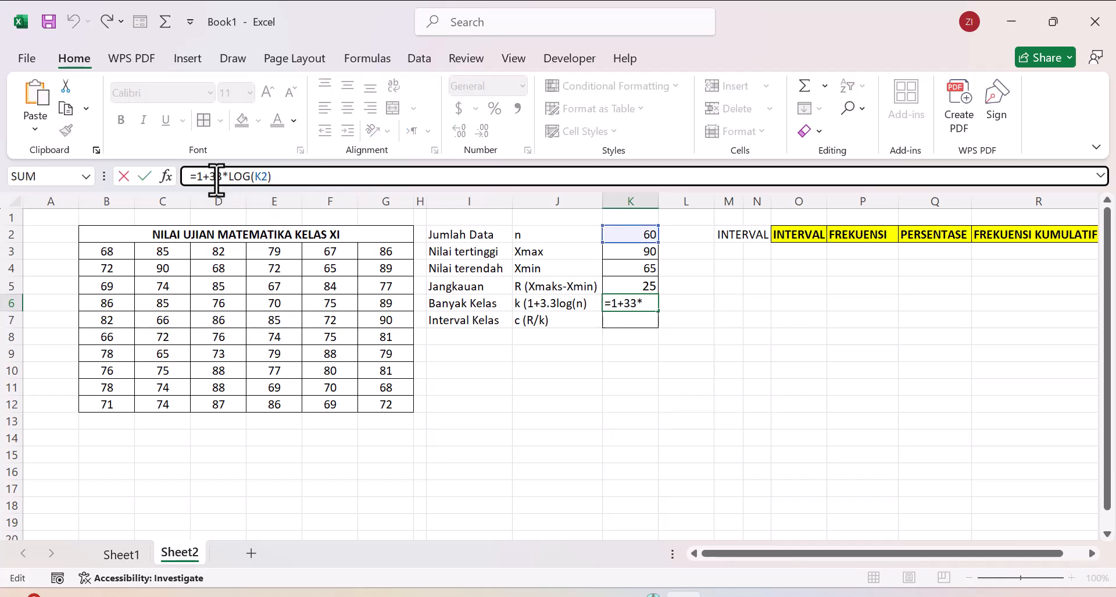
text(.)
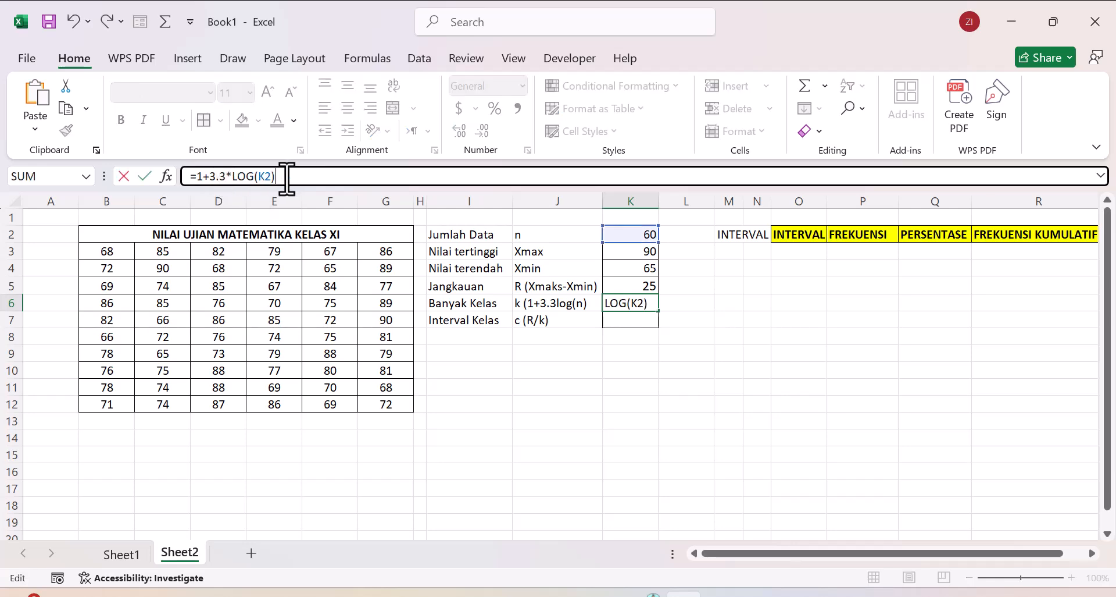
key(Return)
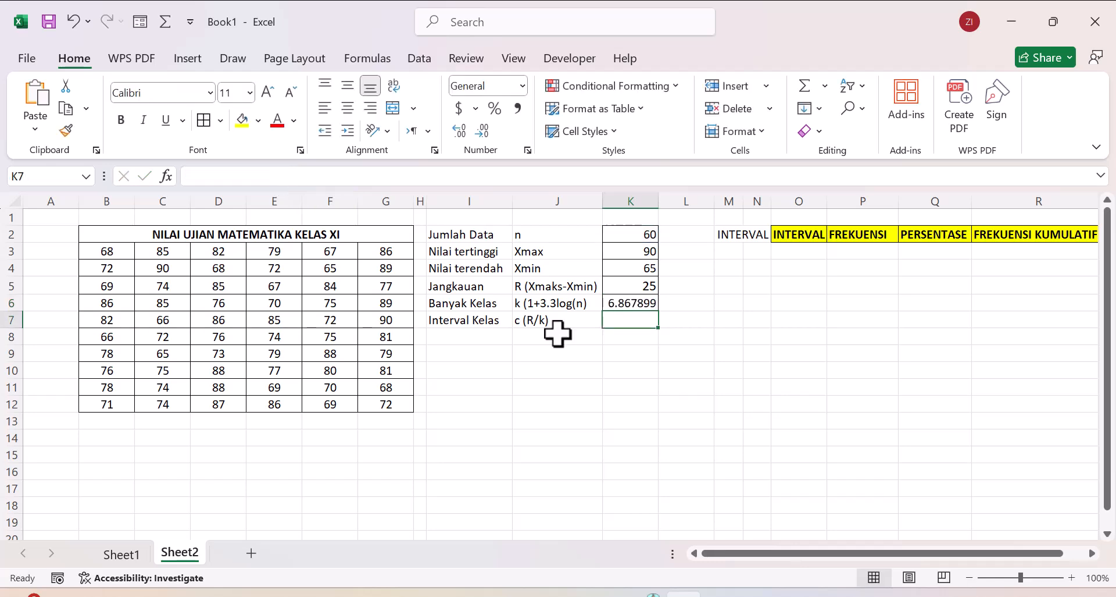
click(640, 300)
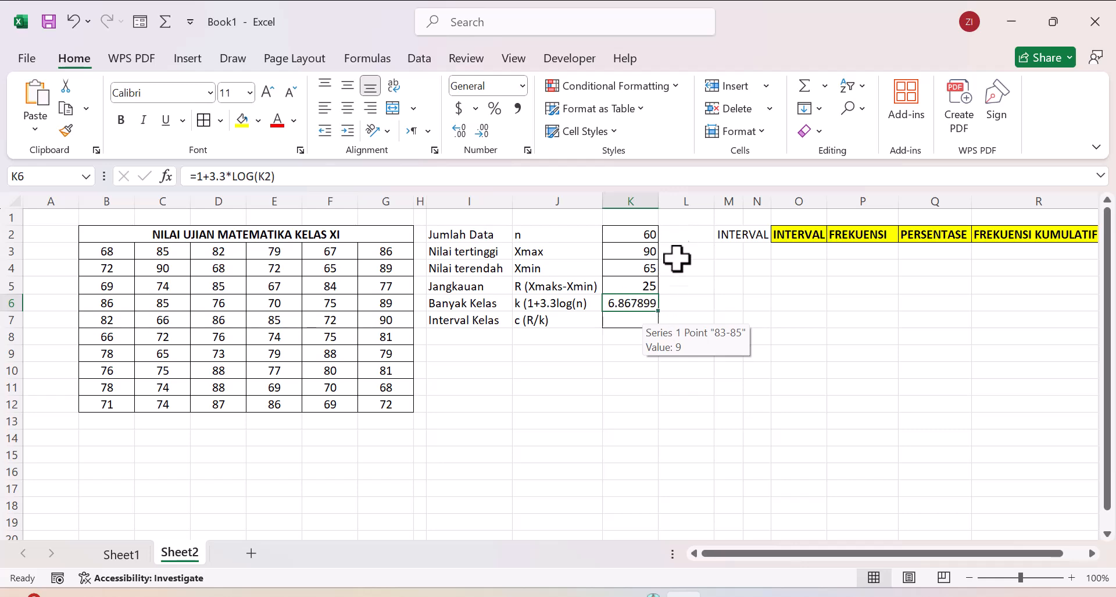
Step: Examine the c (R/k) formula label for Interval Kelas in J7 and its result cell K7
click(677, 303)
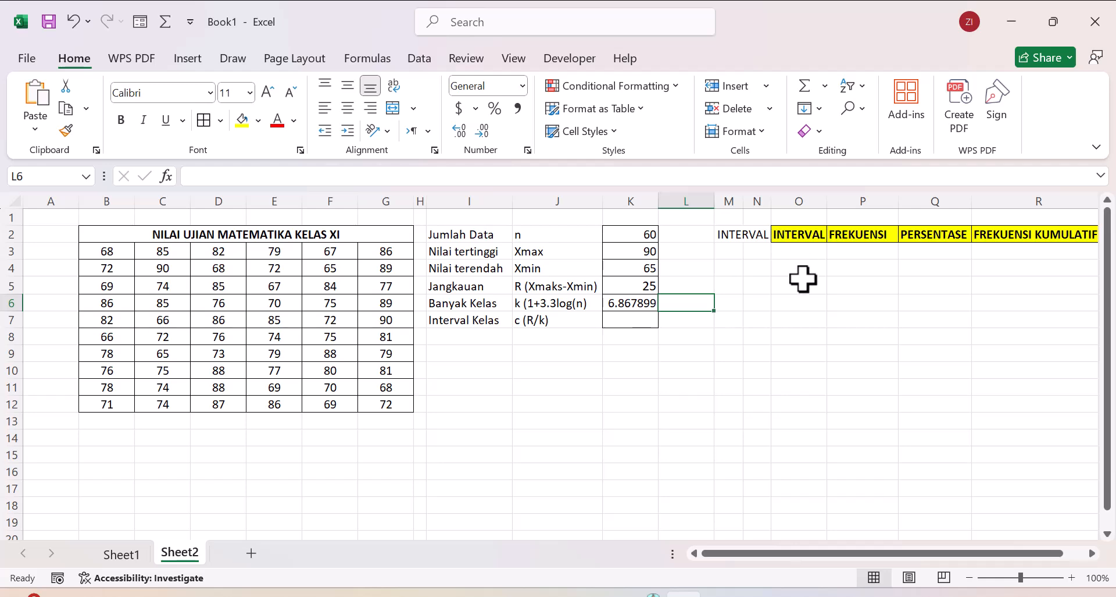
right_click(551, 323)
click(543, 320)
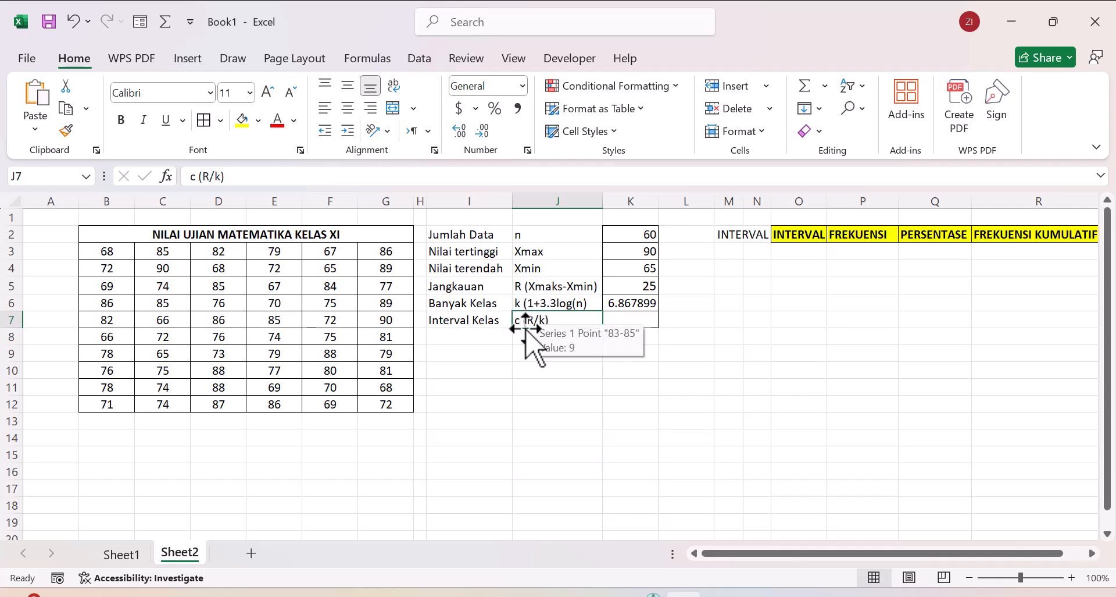
click(614, 321)
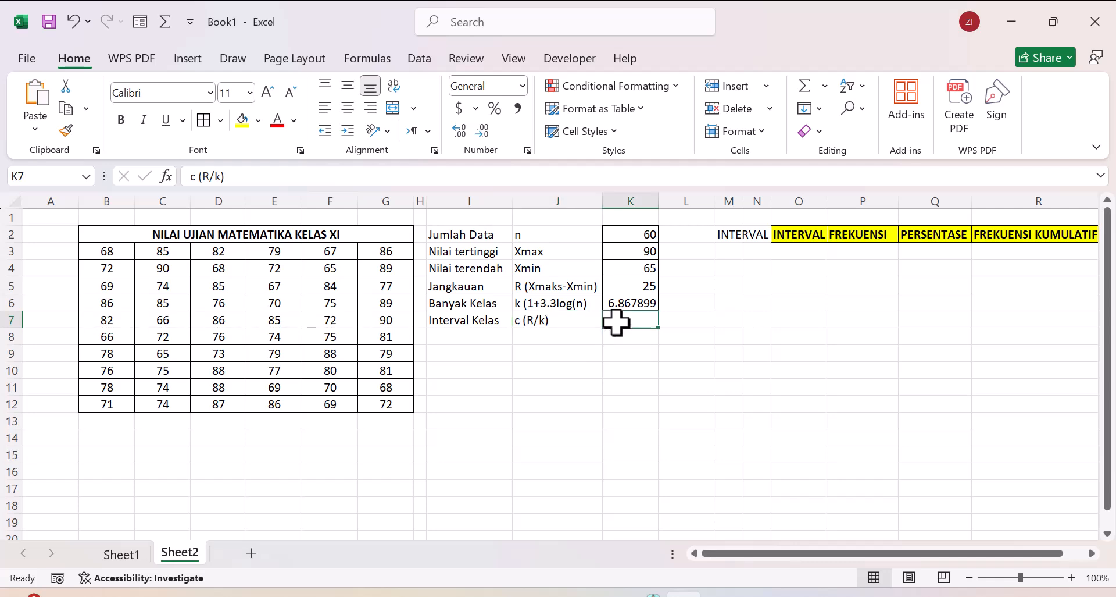
right_click(613, 323)
click(611, 323)
right_click(610, 322)
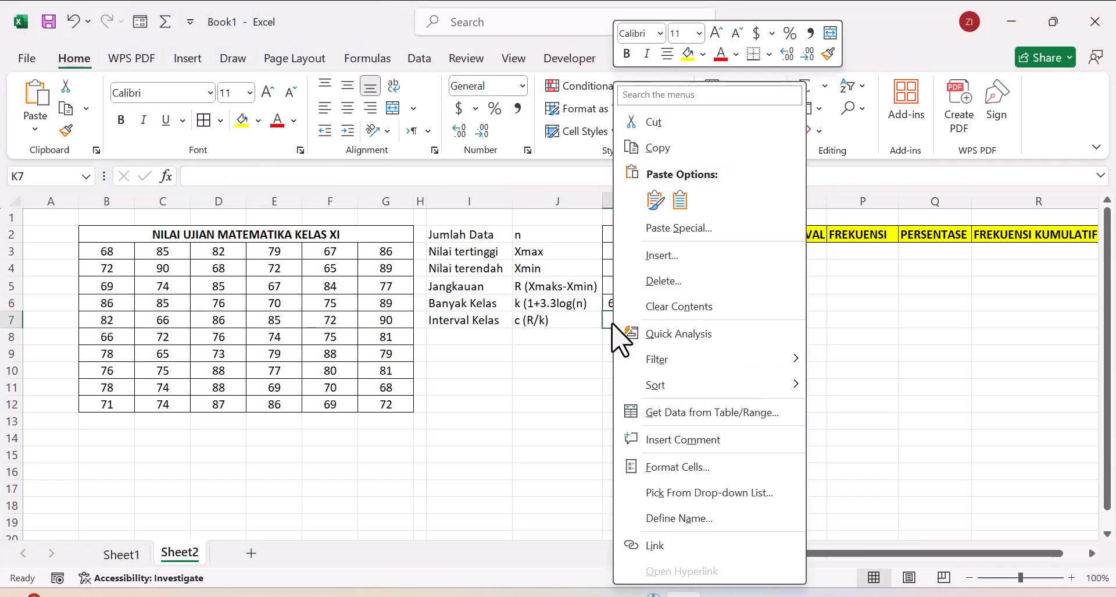
Step: Calculate Interval Kelas in K7 with the formula =K5/K6
click(609, 319)
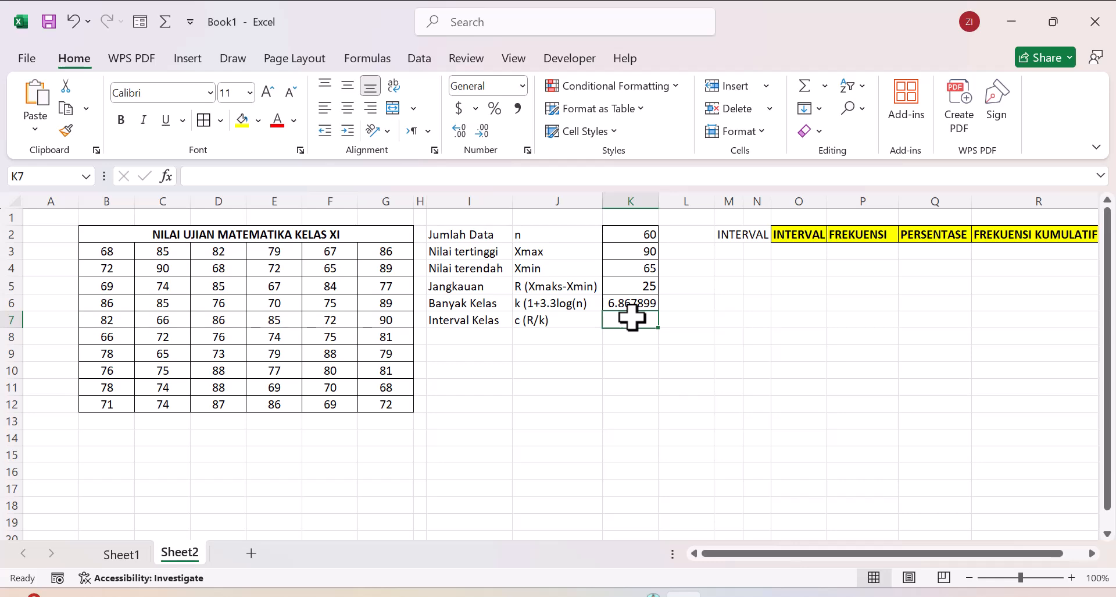
text(=)
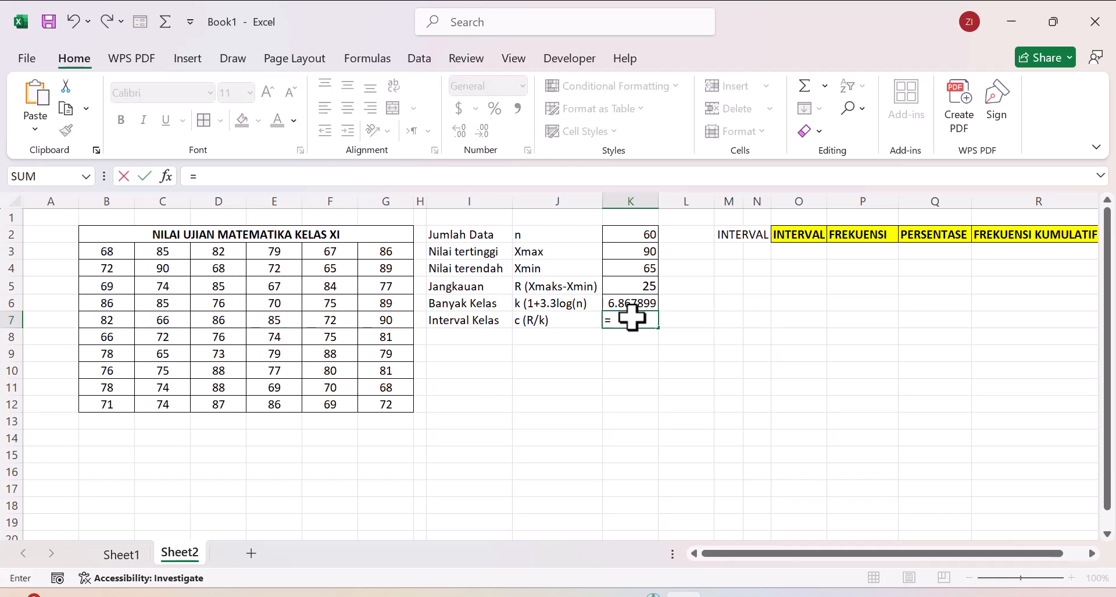
click(626, 284)
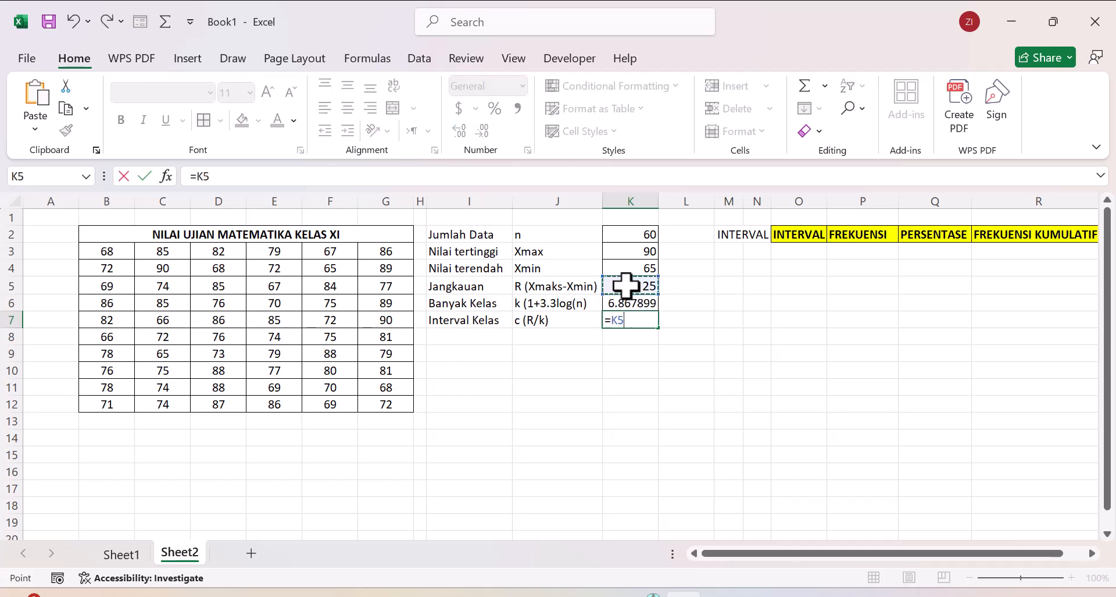
text(/)
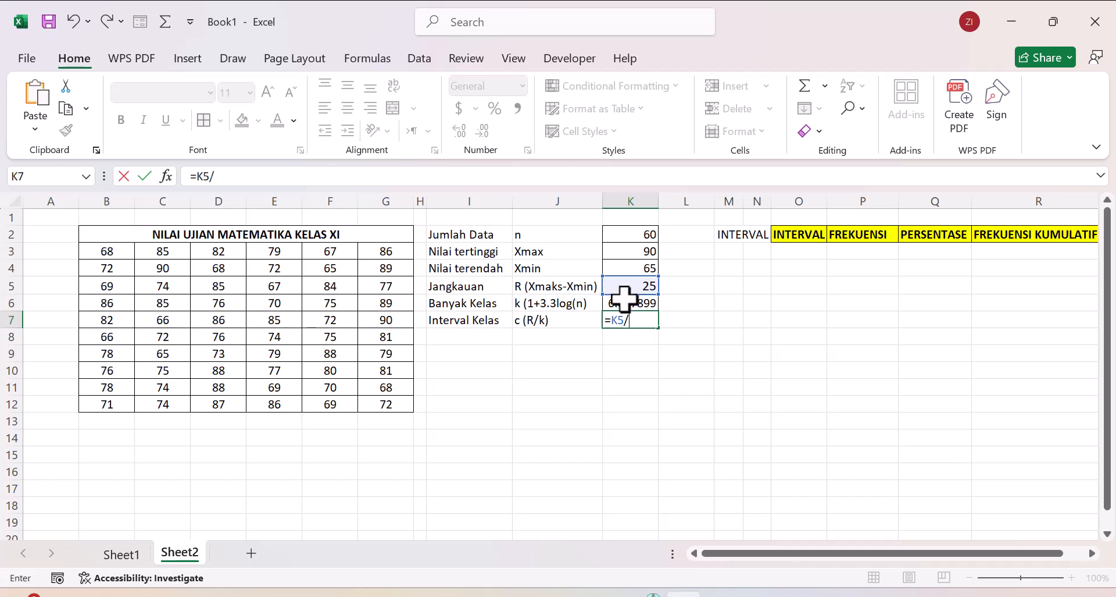
click(620, 302)
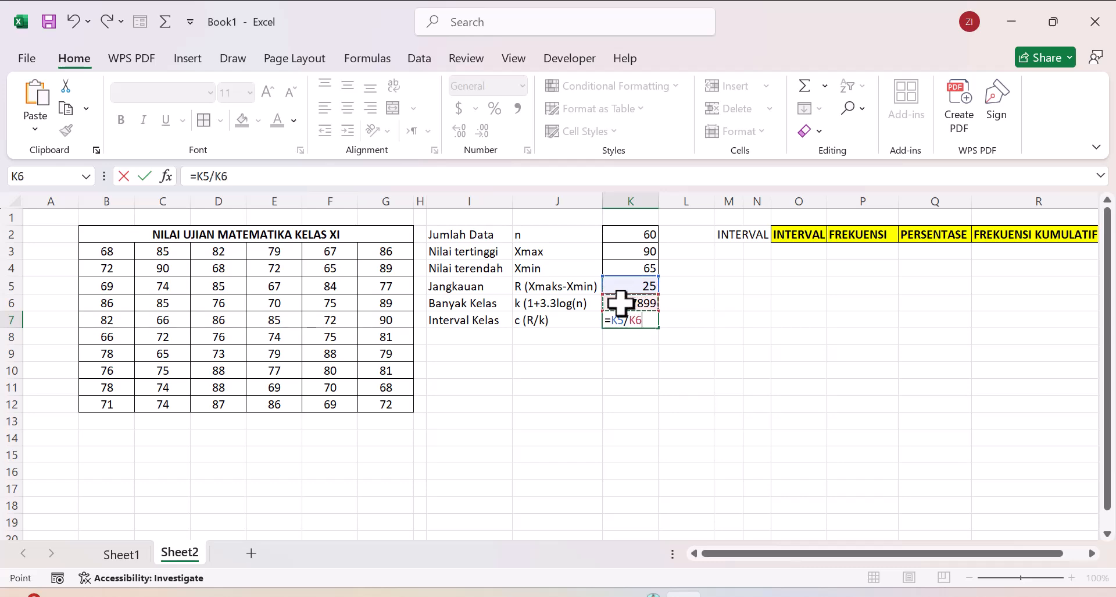
key(Return)
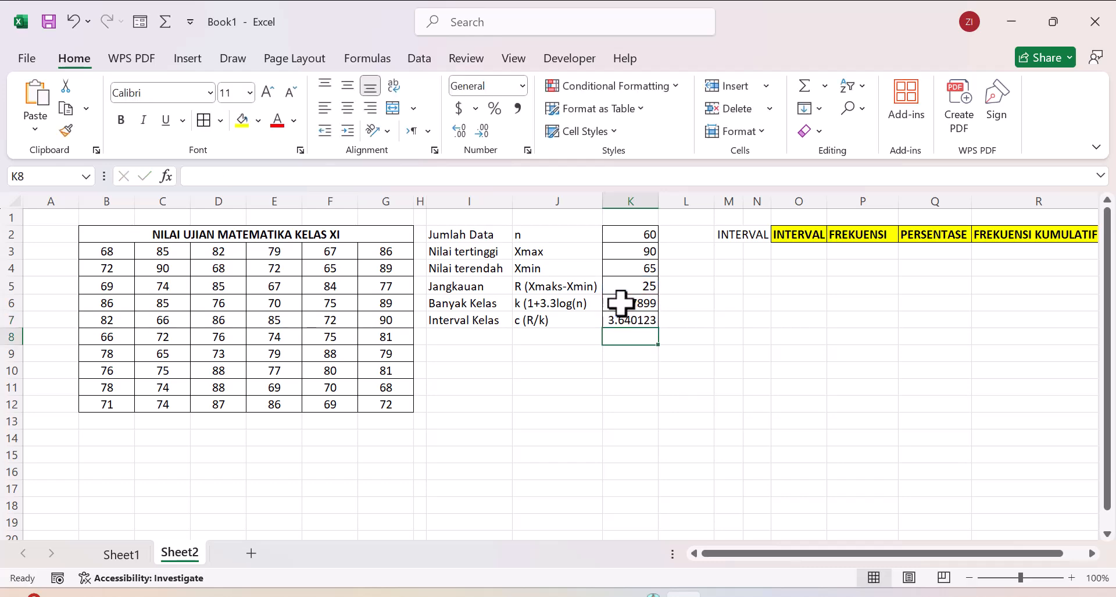
click(678, 319)
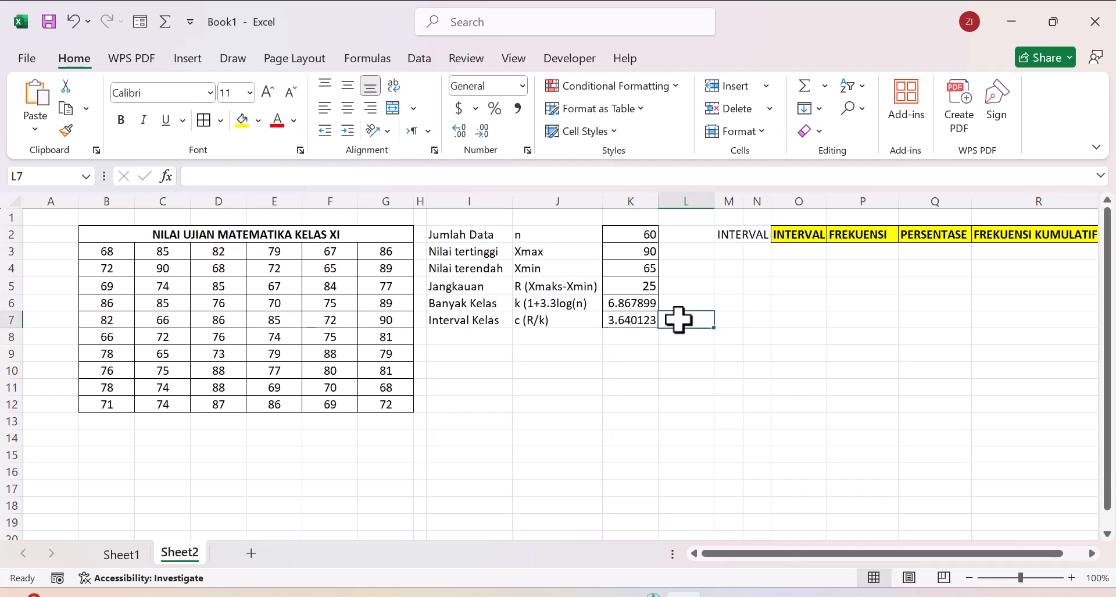
Step: Enter 4 as the rounded Interval Kelas in L7 and narrow column L to fit the short values
text(4)
click(730, 282)
drag(714, 199, 684, 199)
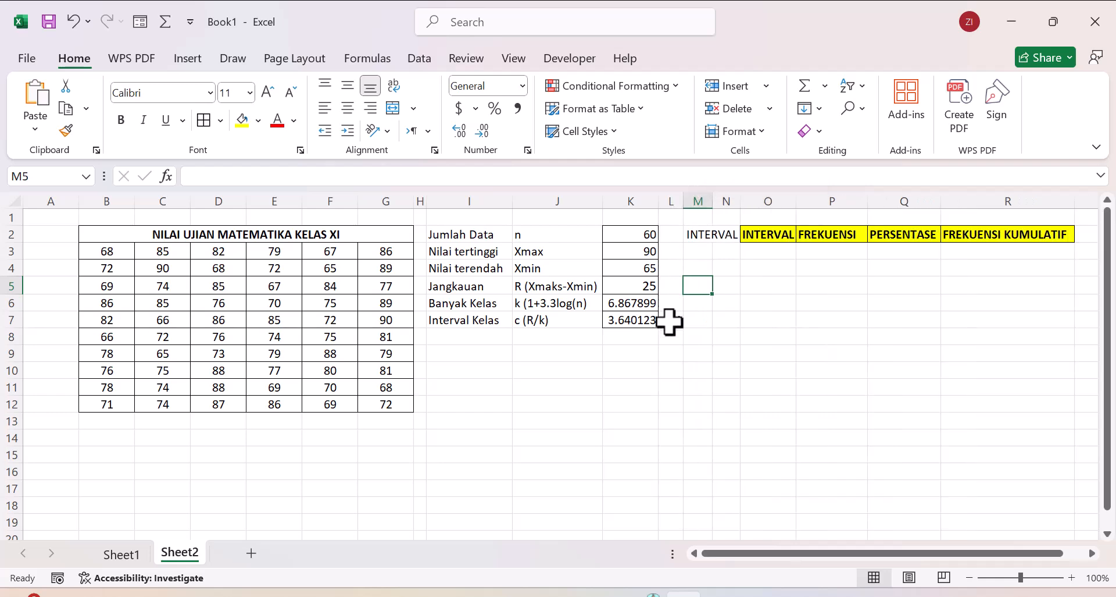
click(672, 321)
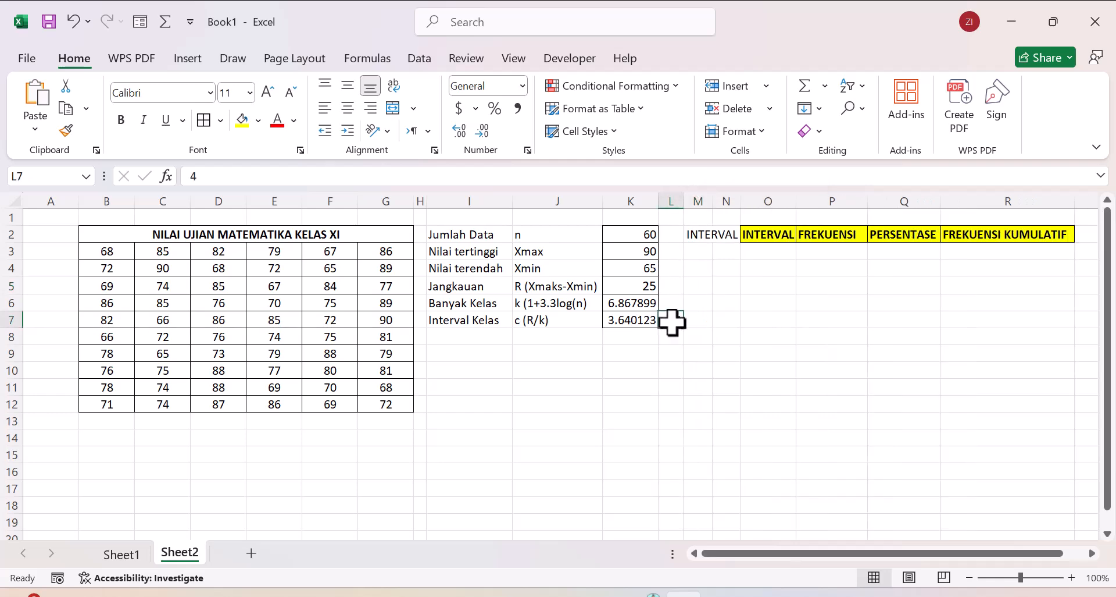
Step: Enter 6 as the whole-number Banyak Kelas in L6
click(672, 304)
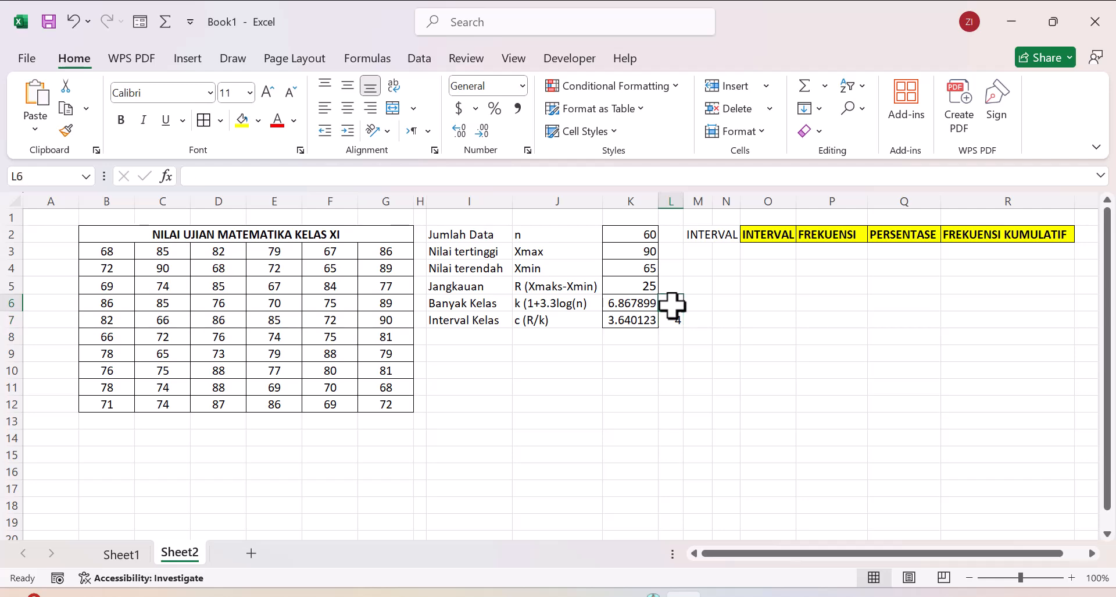
text(6)
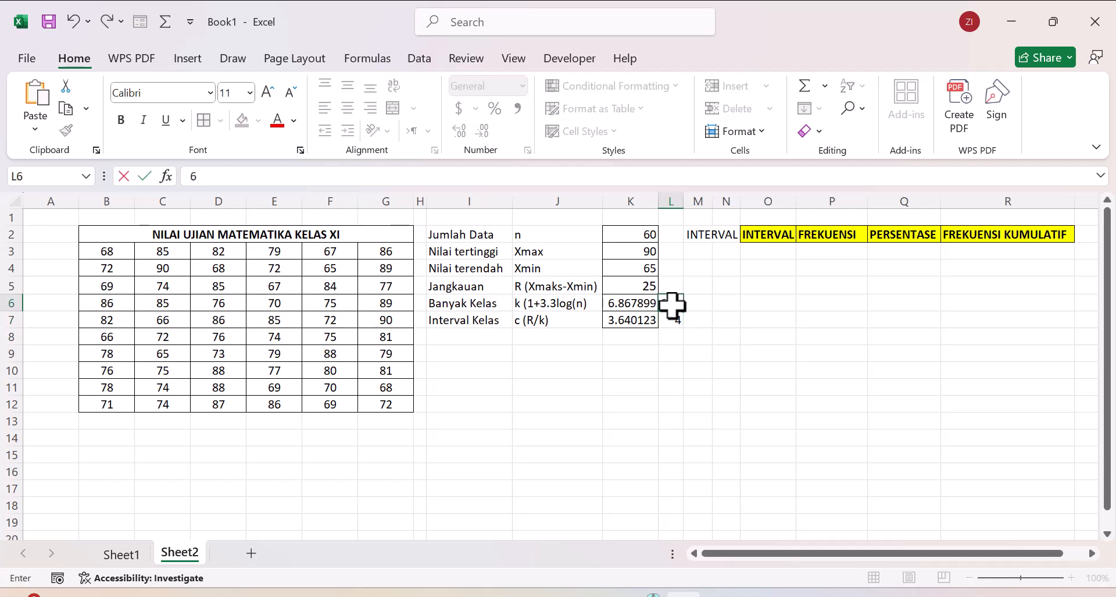
click(669, 336)
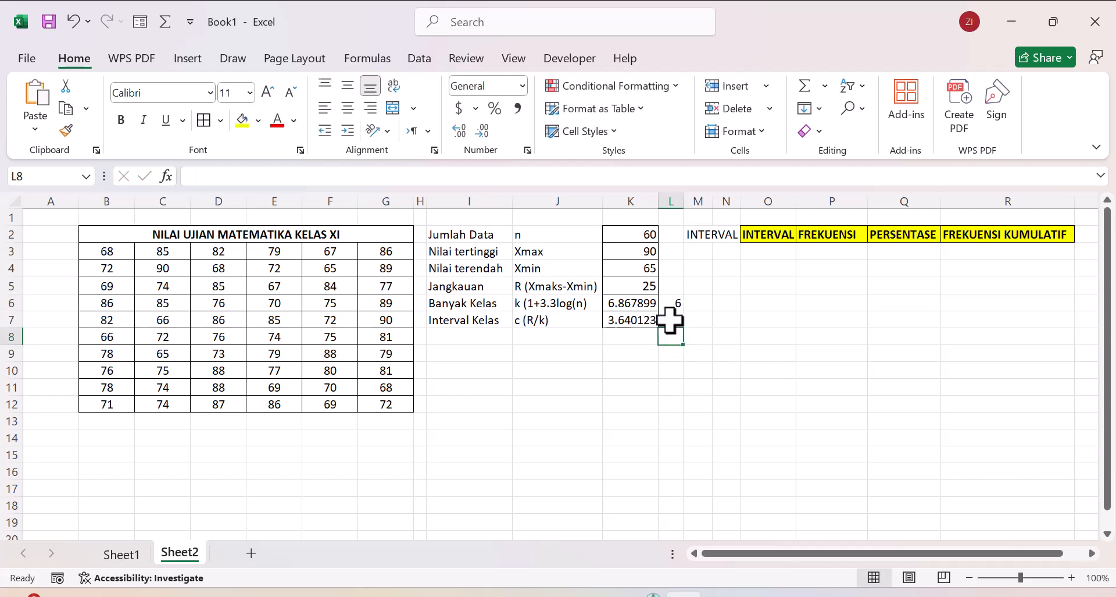
click(669, 323)
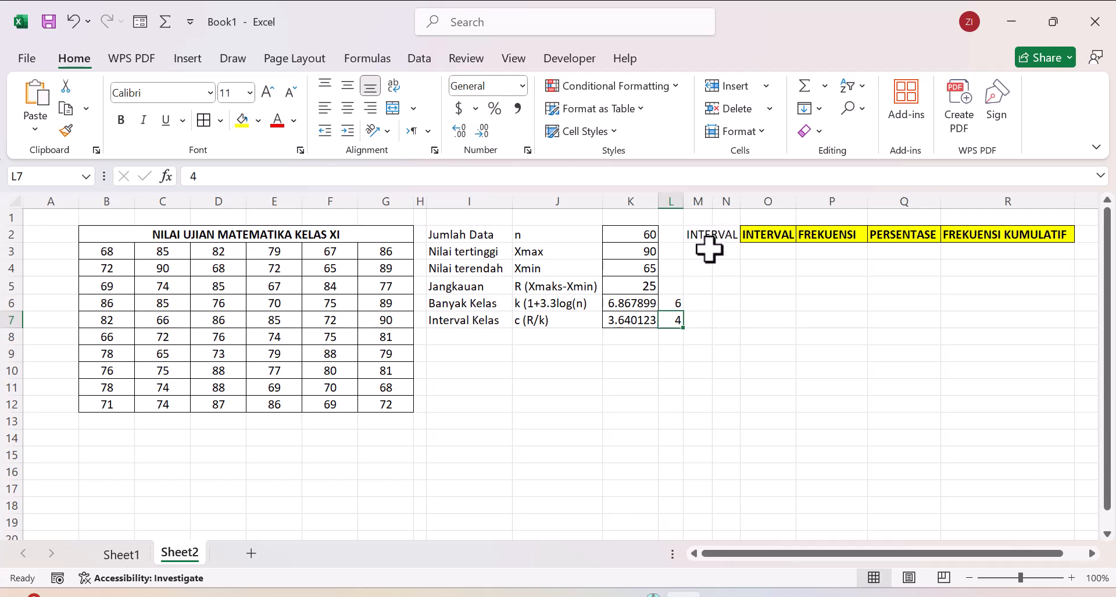
Step: Enter the lowest score, 65, in M3 as the lower limit of the first class interval
click(639, 266)
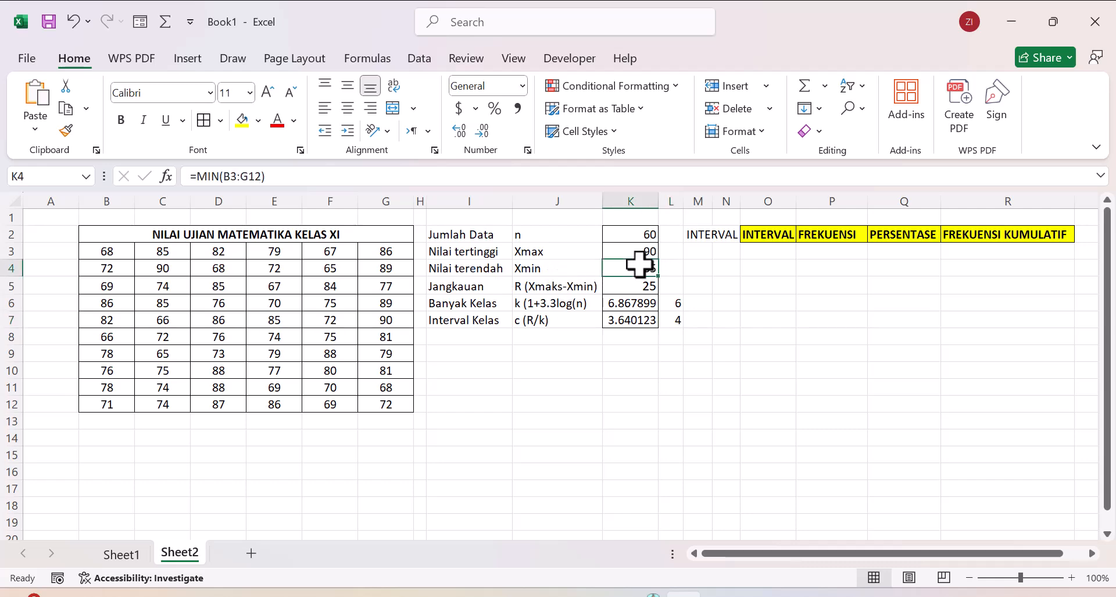
click(701, 251)
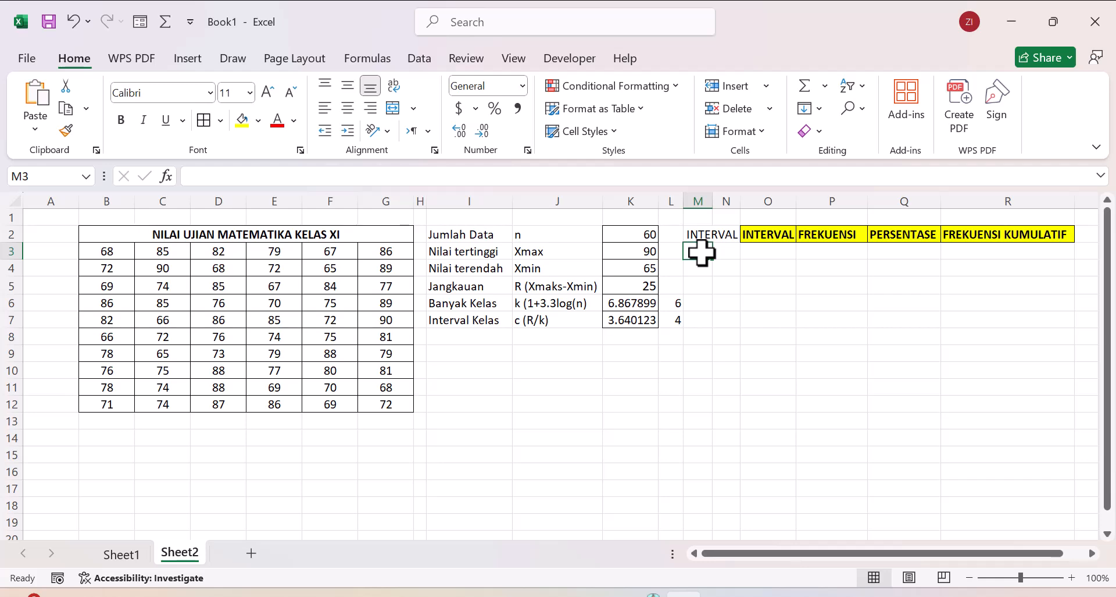
text(65)
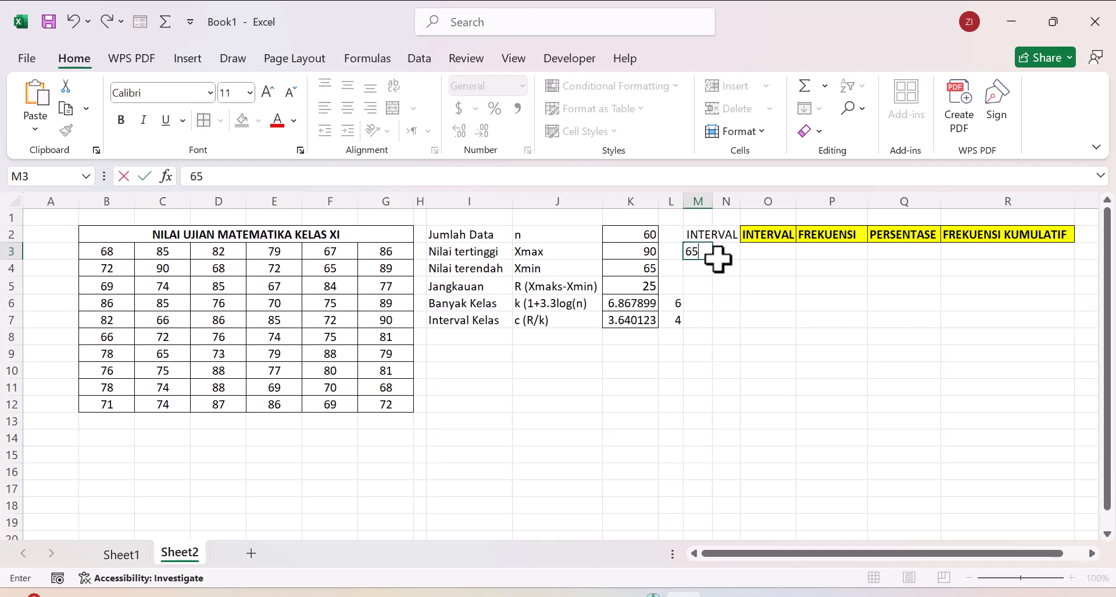
click(727, 255)
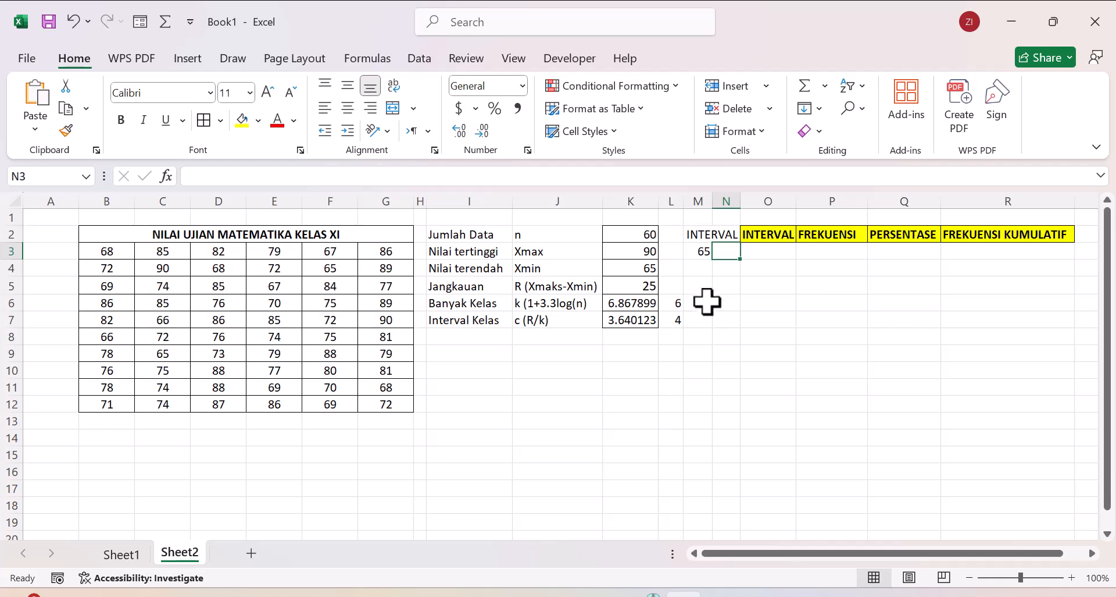
Step: Start the first class's upper limit in N3 with a formula adding M3 and the interval in L7
click(674, 320)
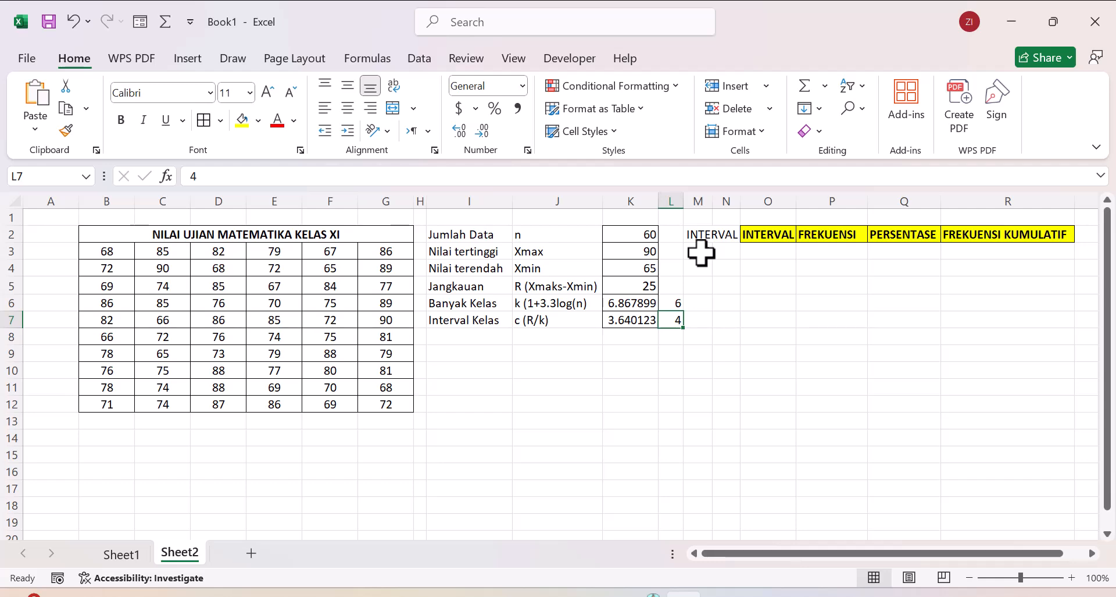
click(722, 251)
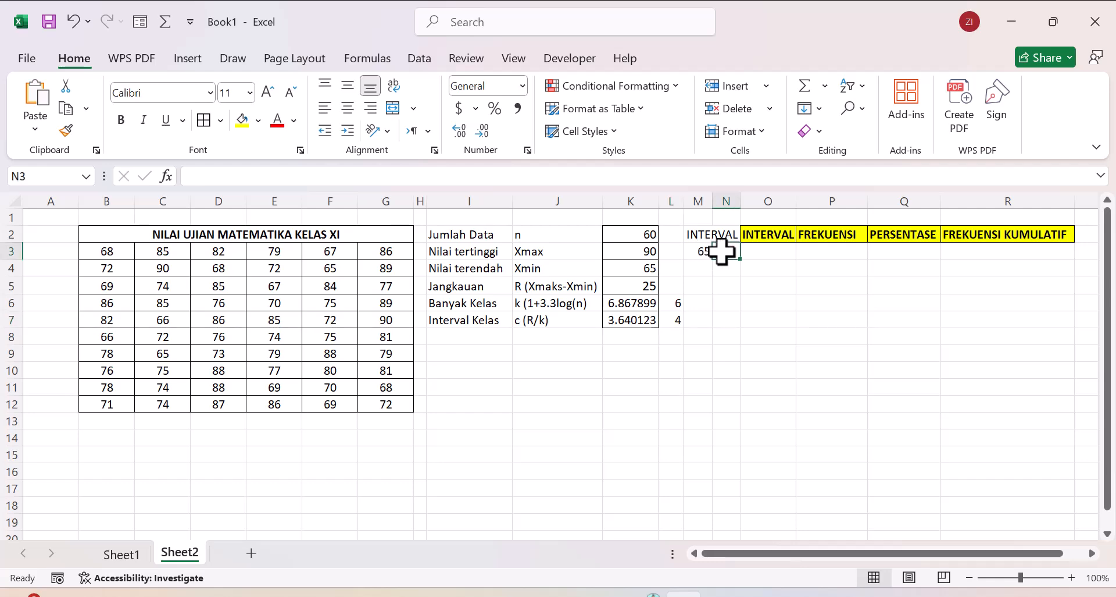
text(=)
click(704, 252)
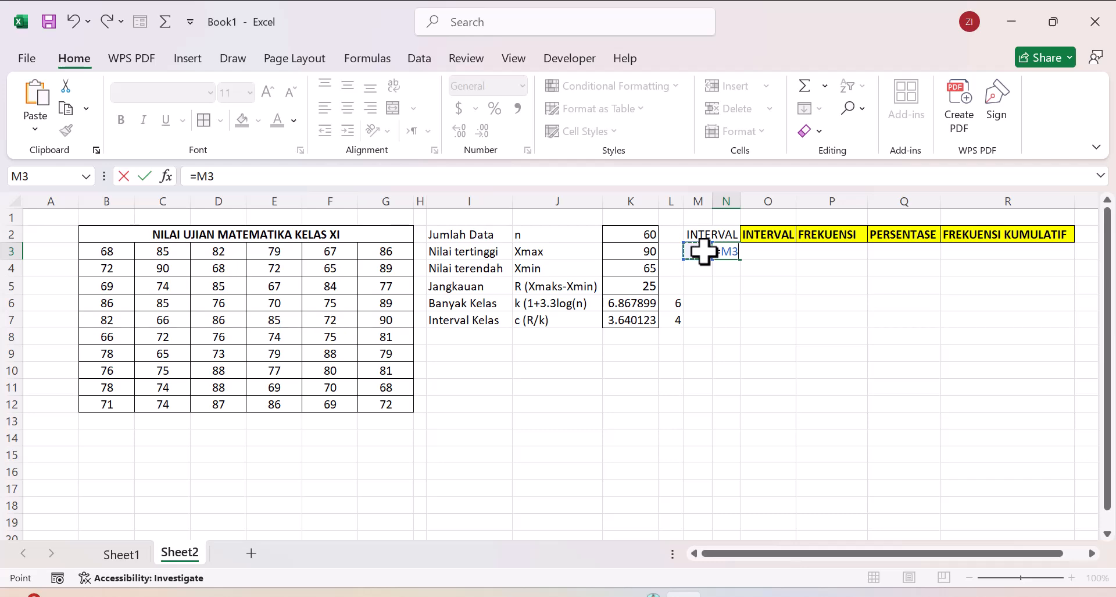
text(_)
key(BackSpace)
click(675, 318)
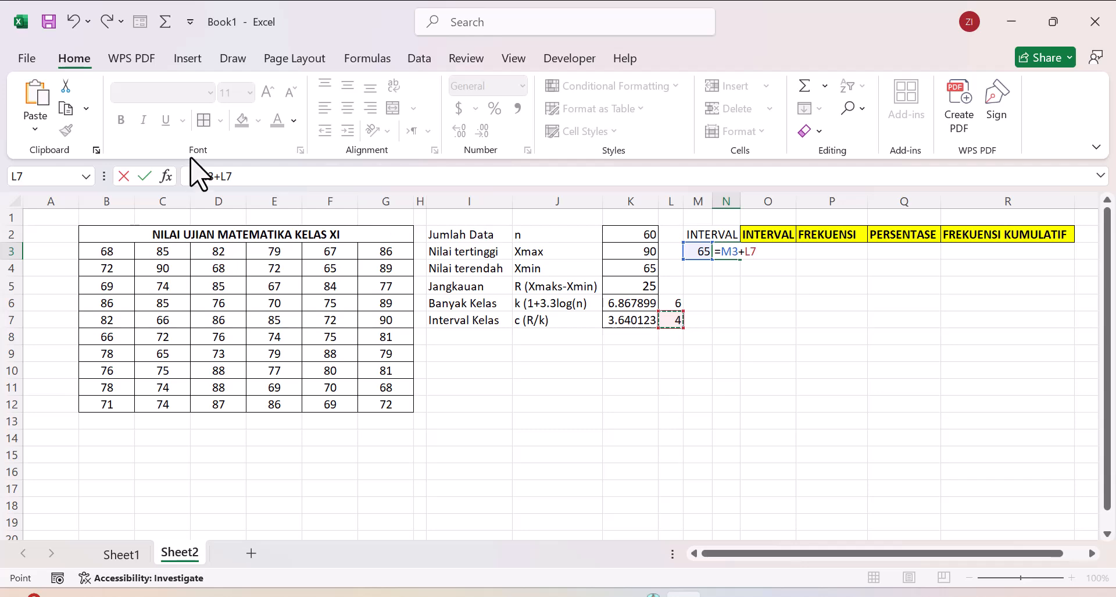
Step: Complete the N3 formula as =$M$3+(L7-1), subtracting 1 from the interval and making M3 absolute
click(221, 176)
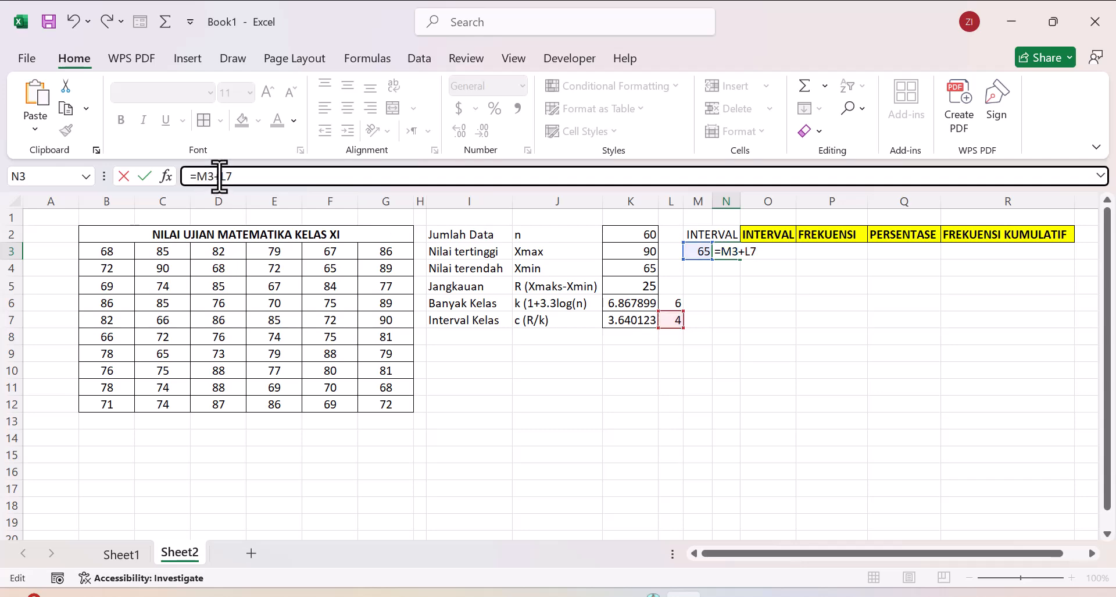
text(()
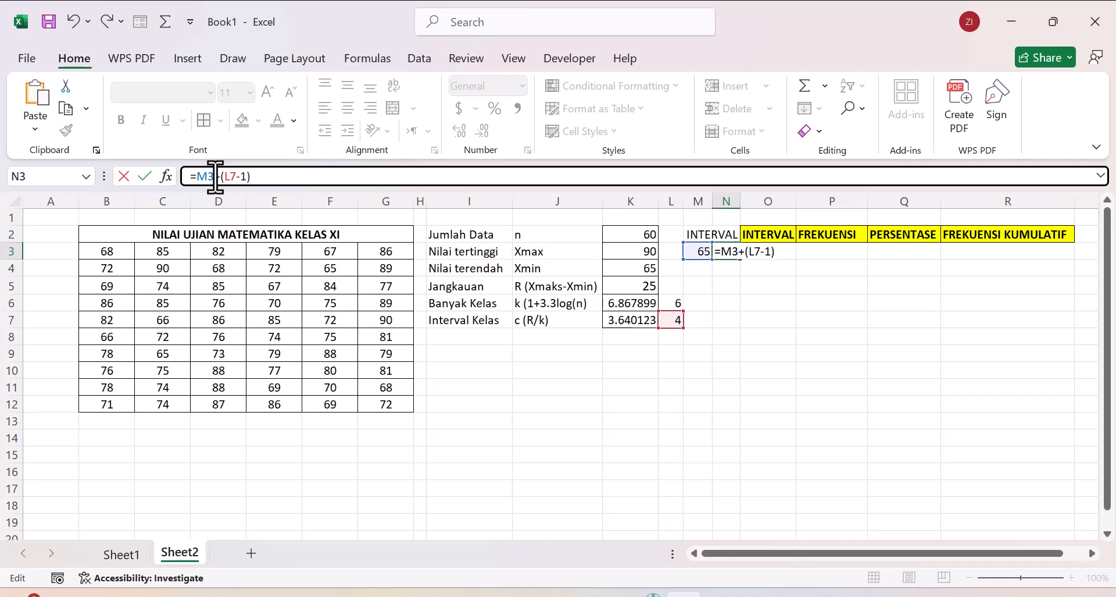
key(F4)
click(279, 178)
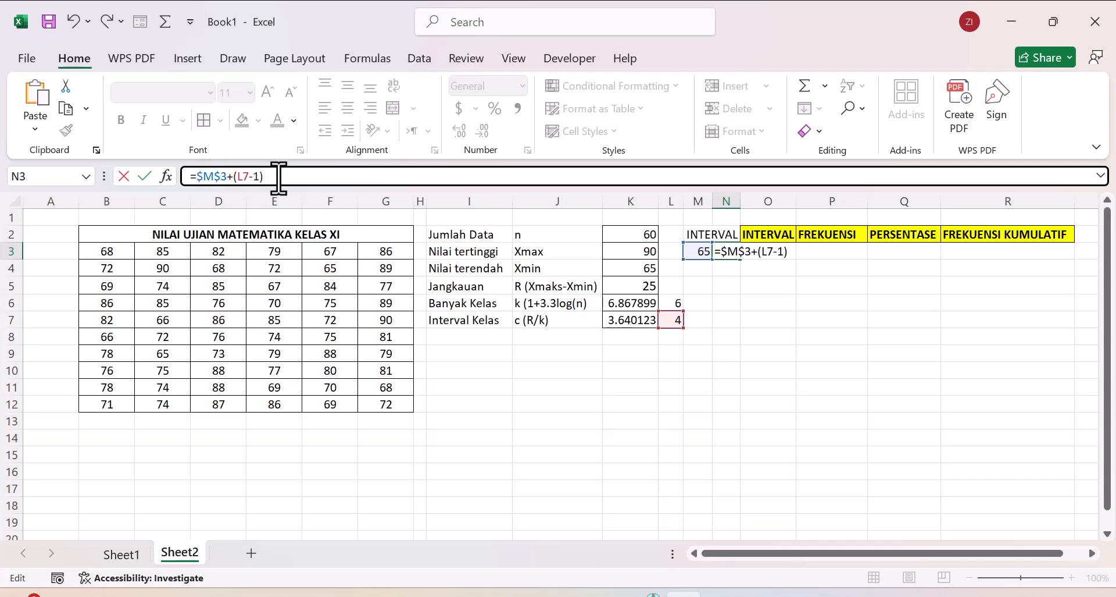
key(Return)
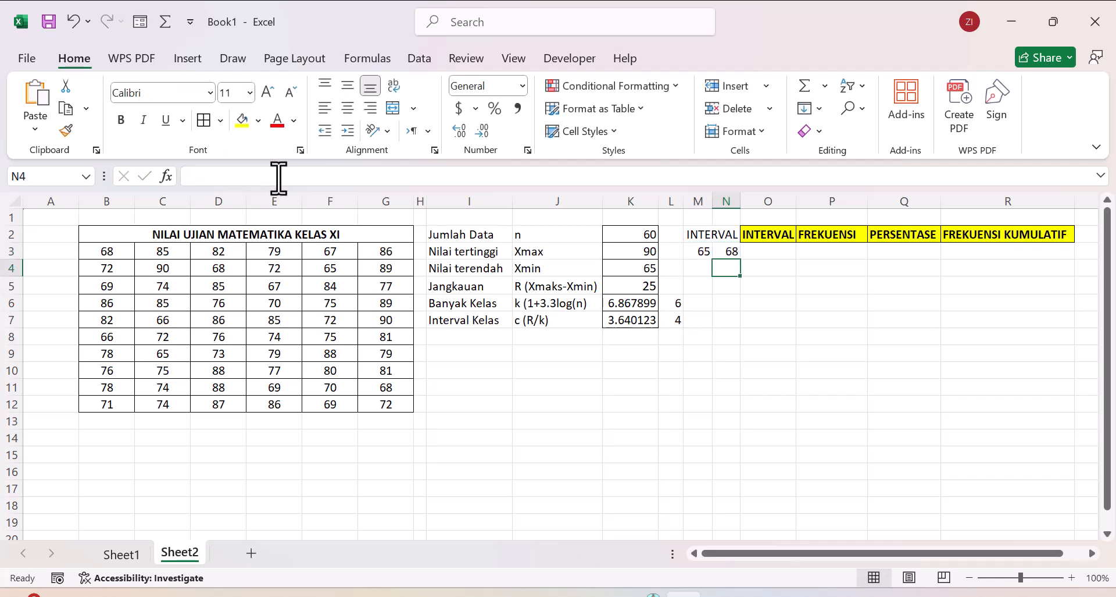
Step: Calculate the second class's lower limit in M4 with the formula =N3+1
click(700, 251)
right_click(700, 251)
click(690, 251)
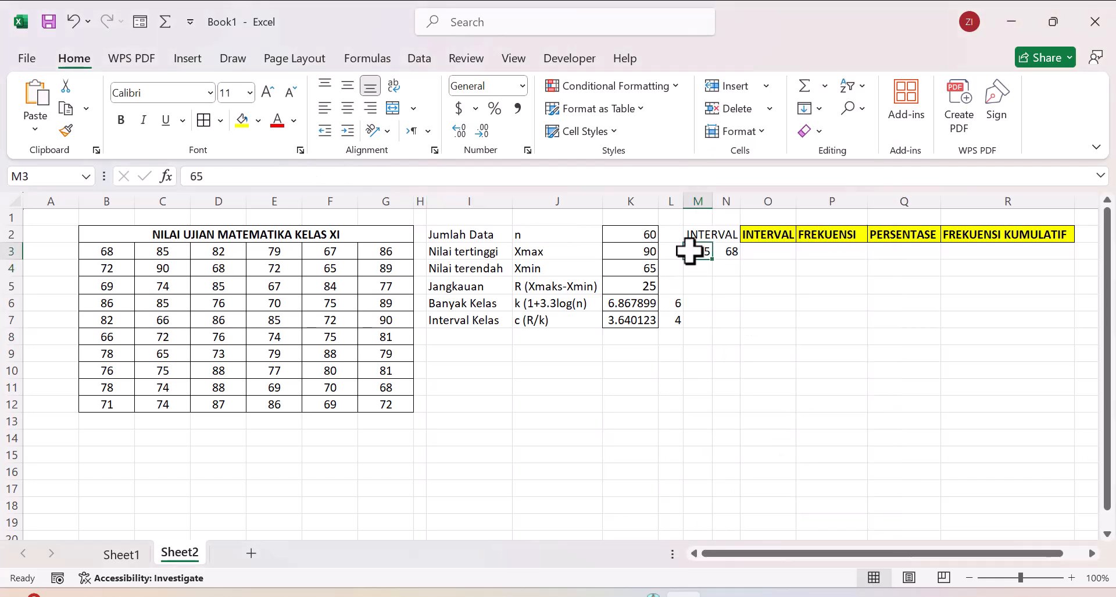
click(696, 267)
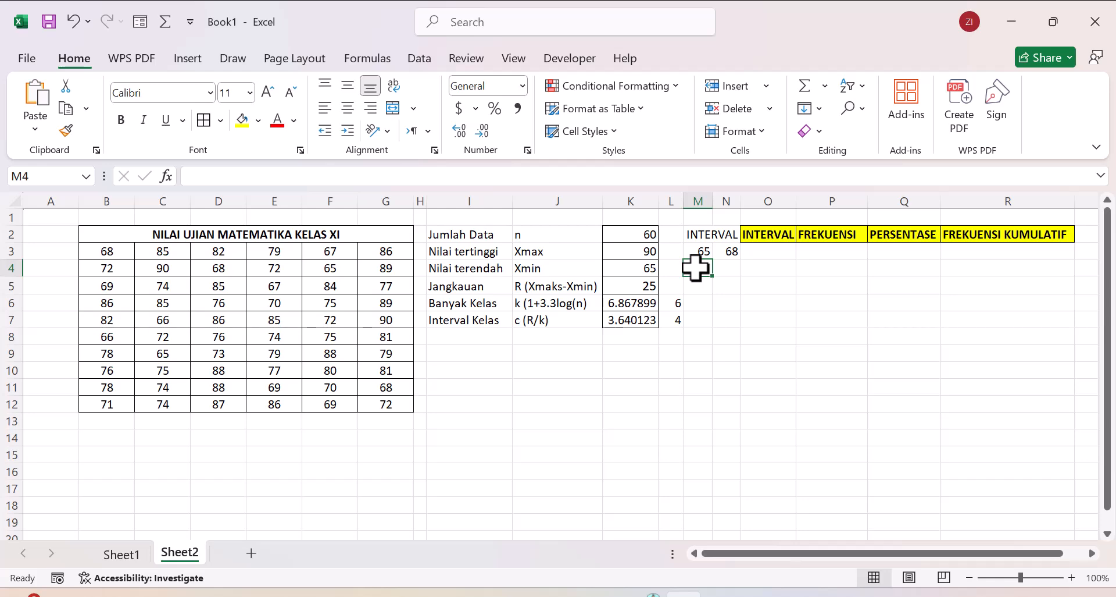
click(729, 251)
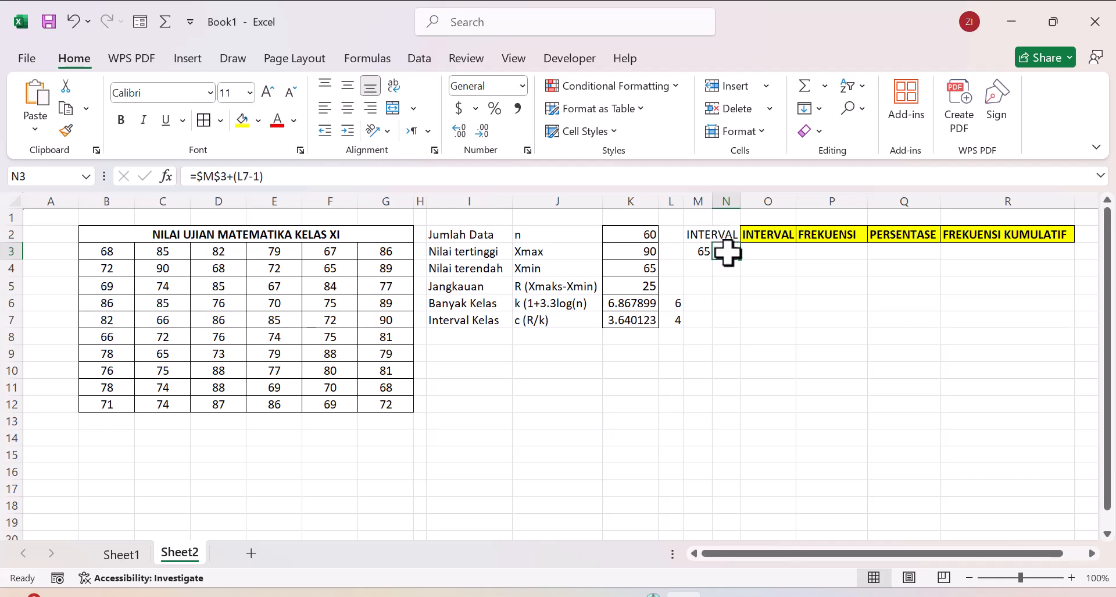
right_click(699, 266)
click(694, 266)
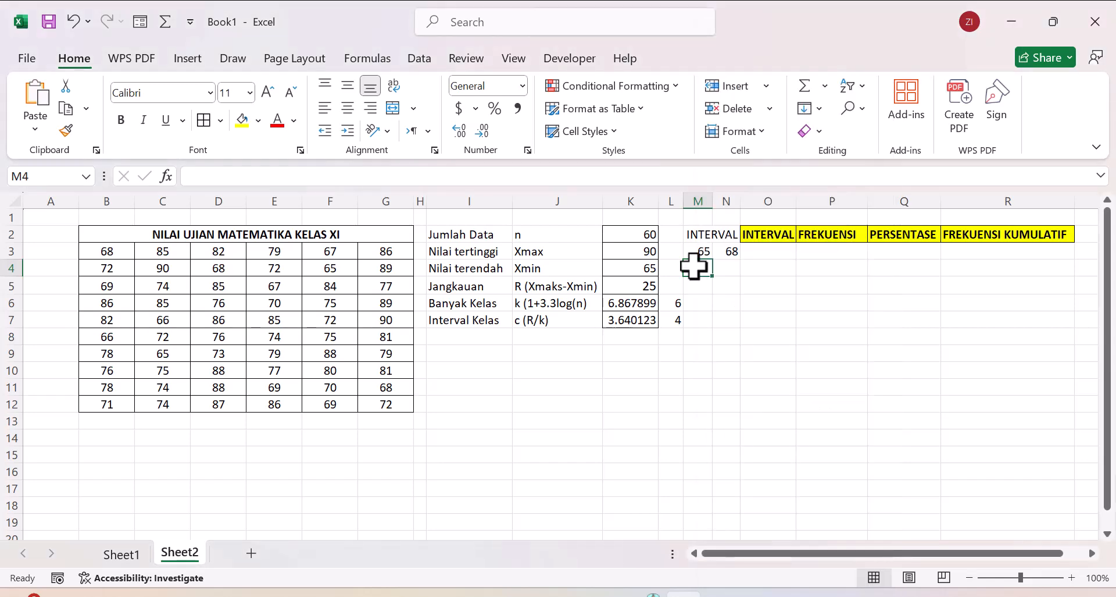
text(=)
click(727, 251)
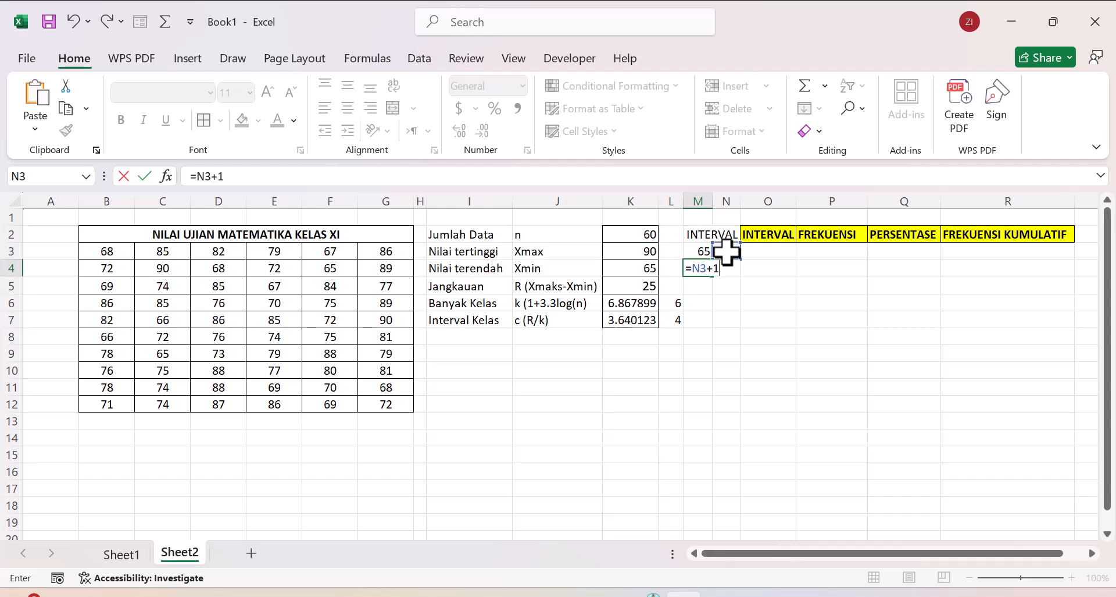
key(Return)
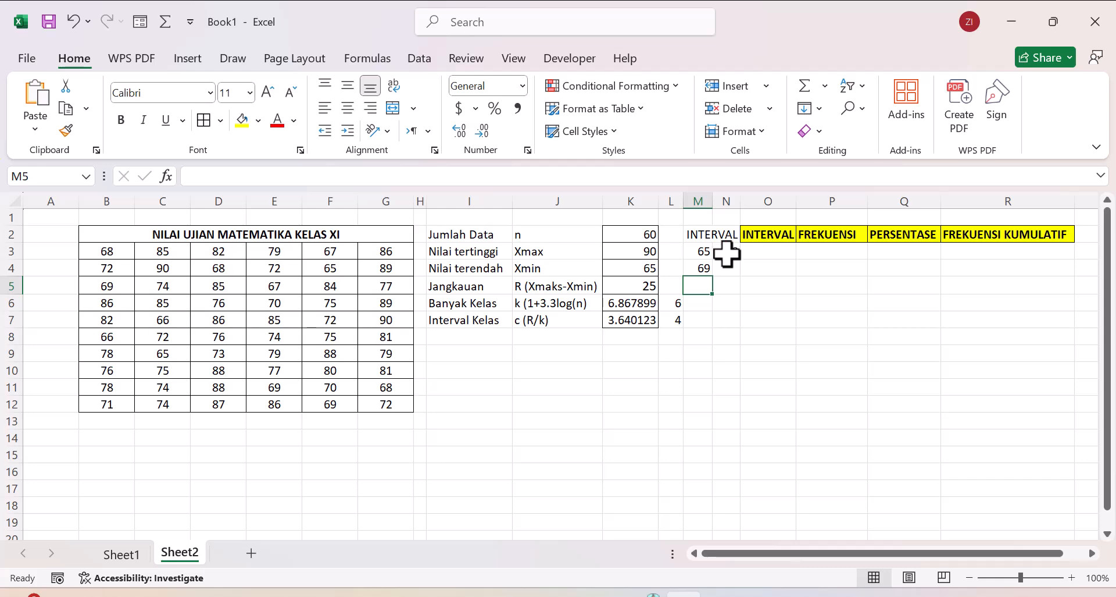
Step: Copy the upper-limit formula from N3 down to N8 and the lower-limit formula from M4 down to M8
click(727, 251)
drag(743, 262, 739, 344)
click(704, 269)
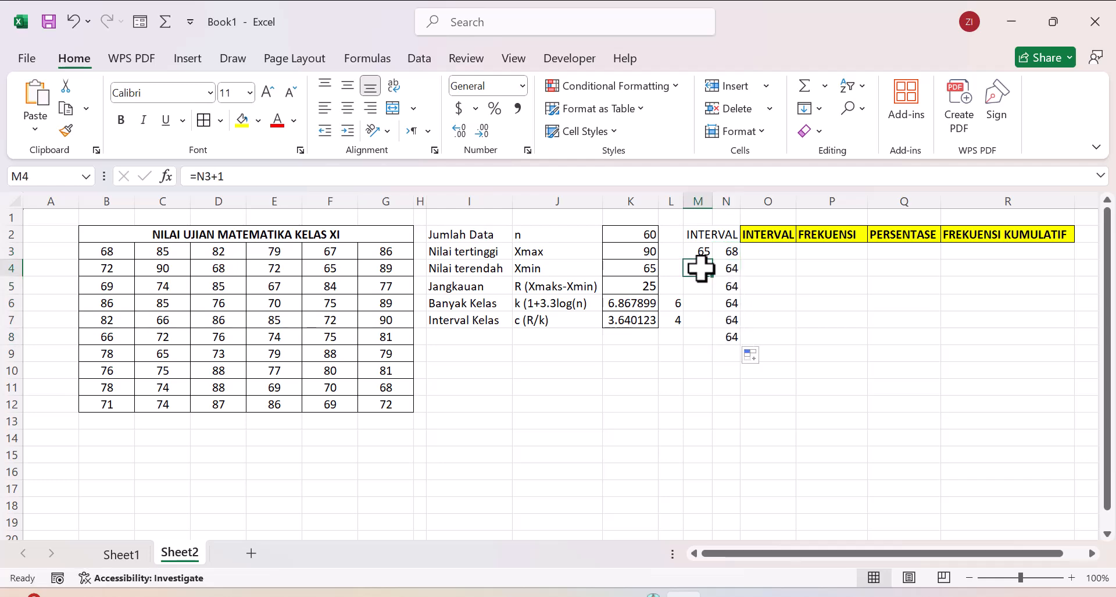
drag(713, 277, 720, 350)
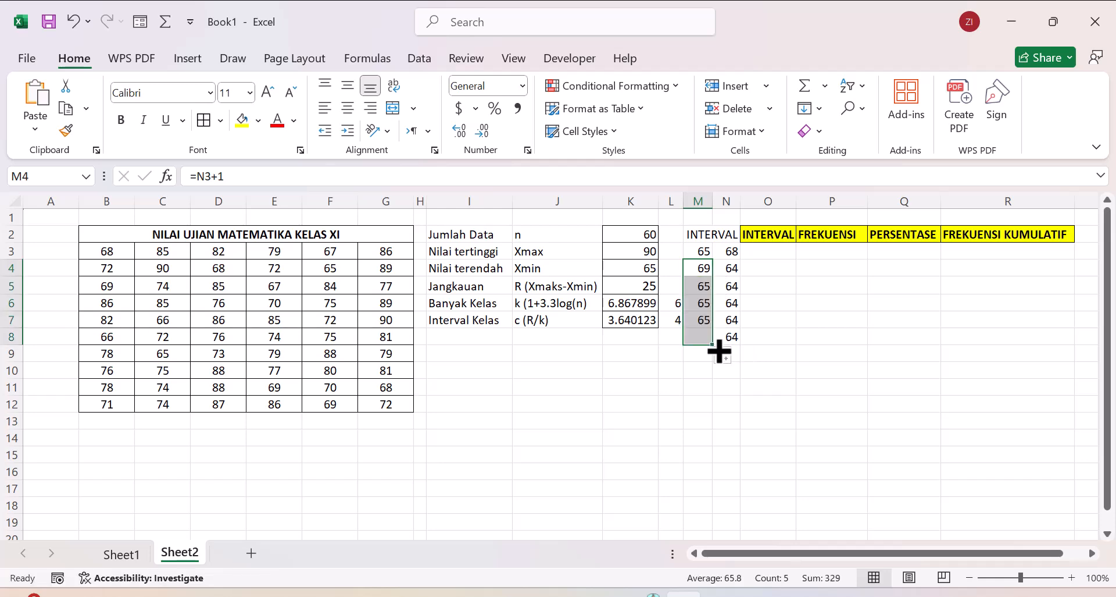
click(733, 252)
drag(741, 258, 741, 342)
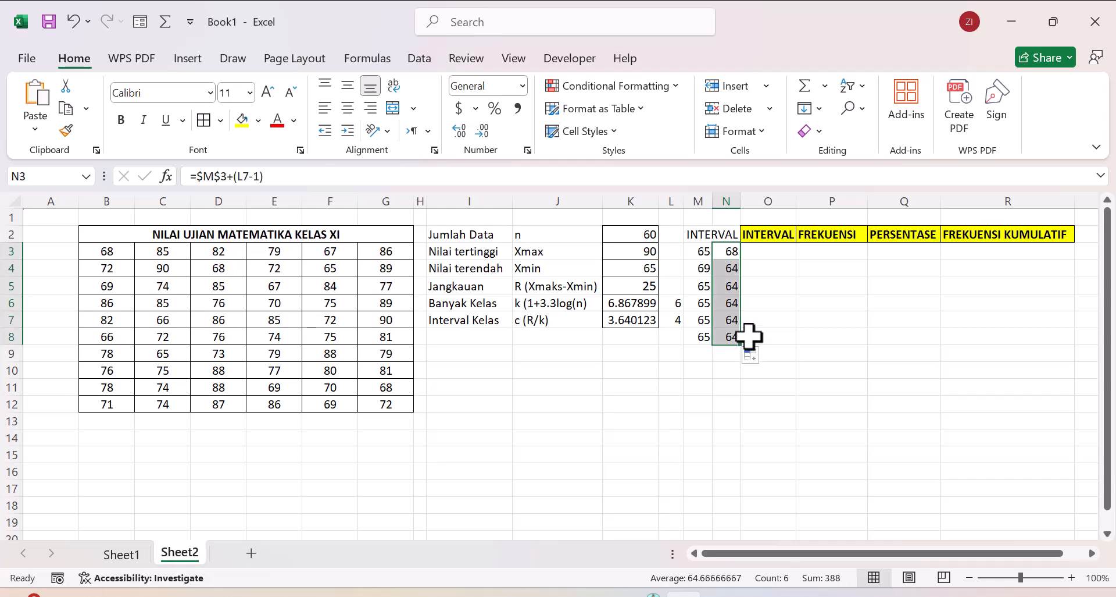
Step: Make the M3 reference in N3's upper-limit formula relative by removing both of its dollar signs
click(700, 252)
click(732, 251)
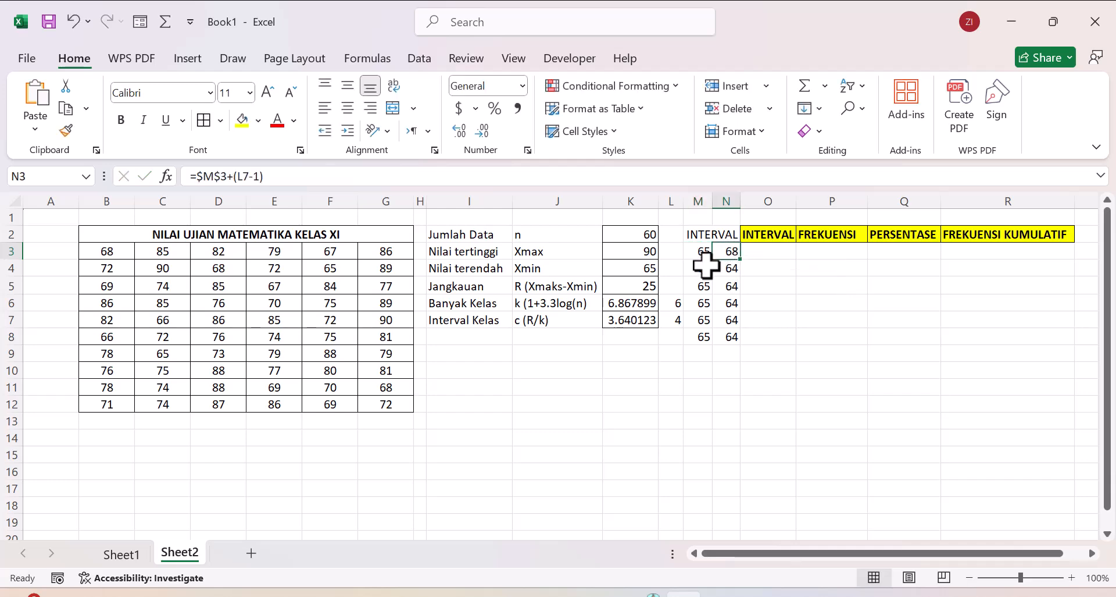
click(709, 269)
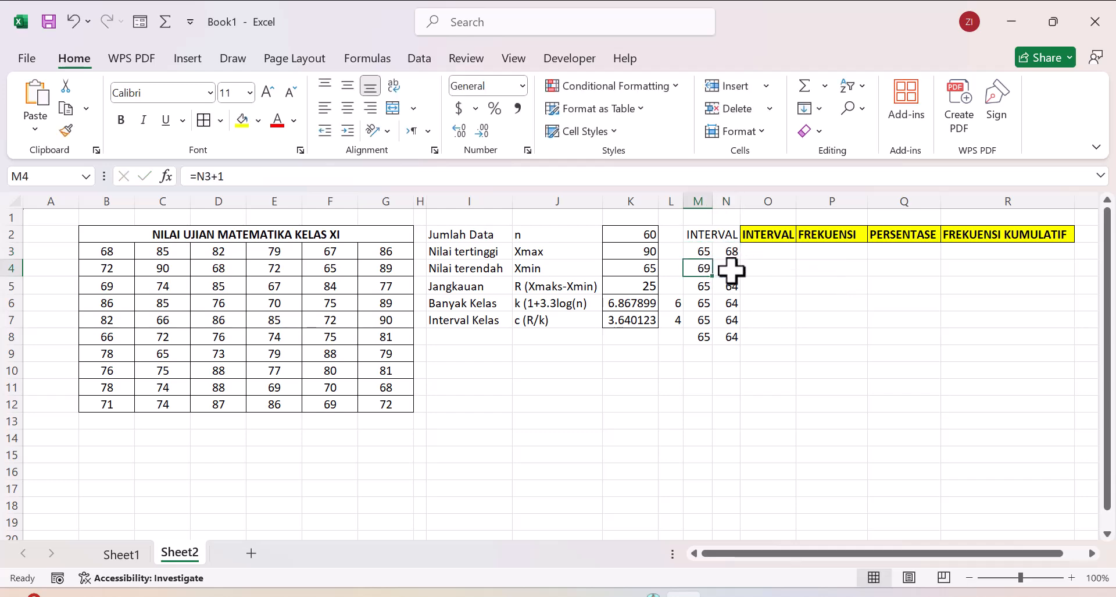
click(731, 268)
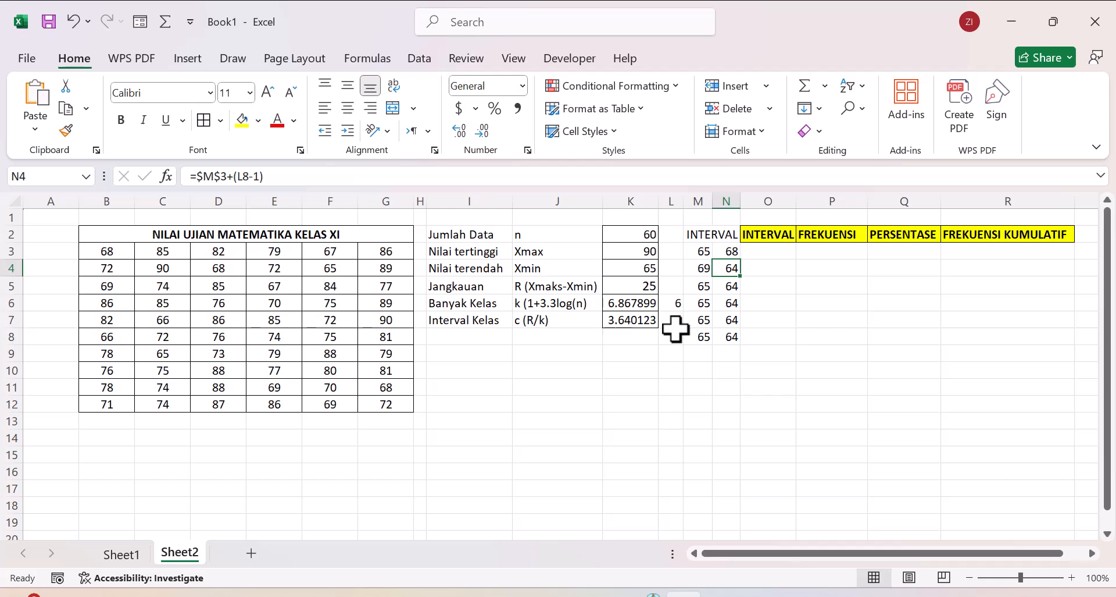
click(725, 251)
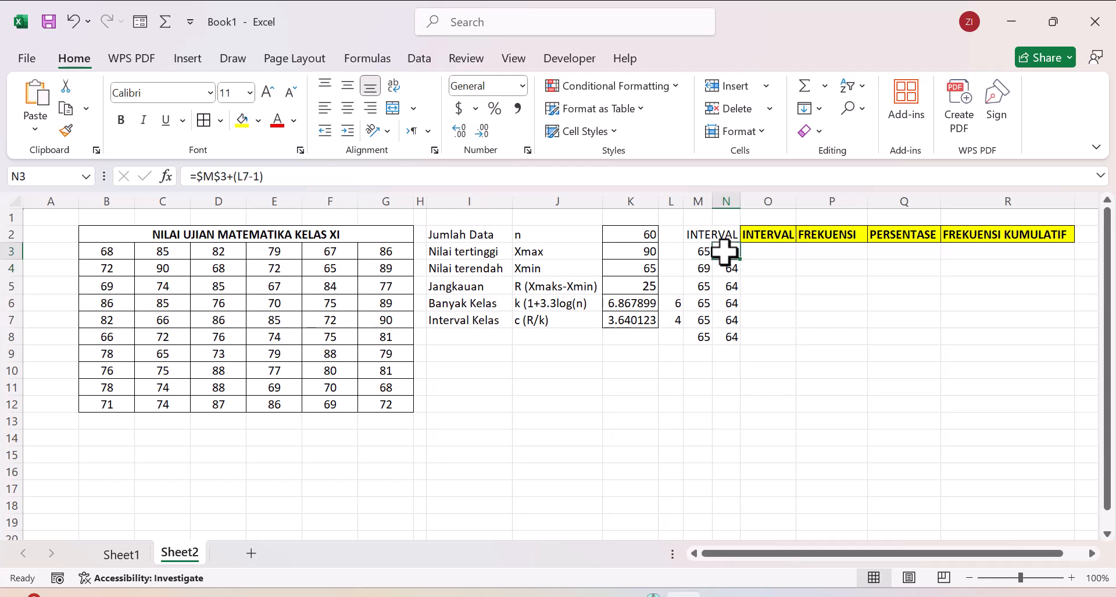
click(222, 176)
key(BackSpace)
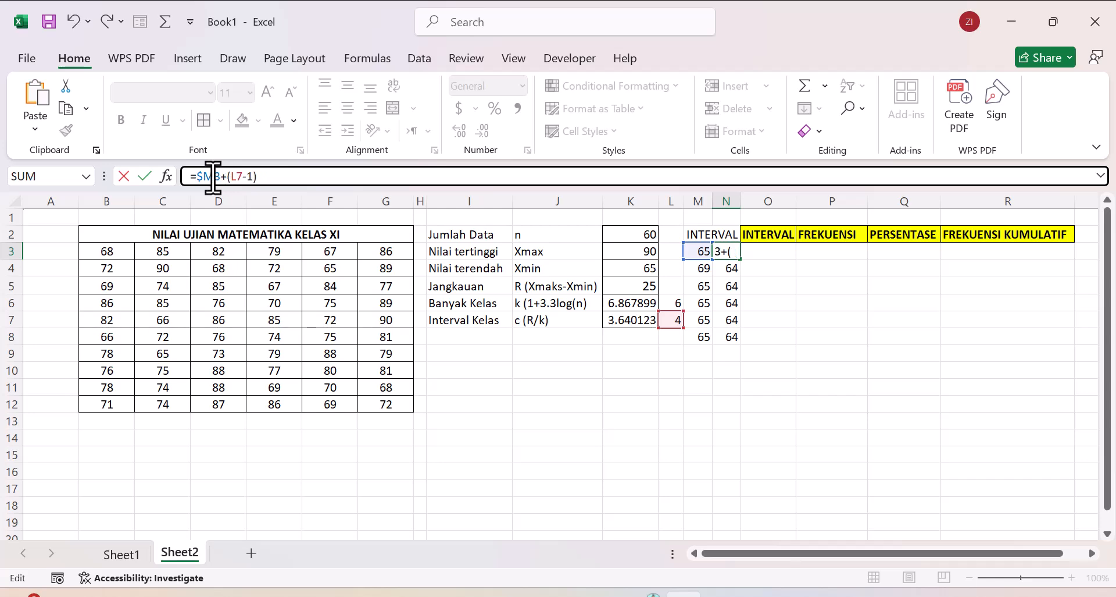
right_click(207, 176)
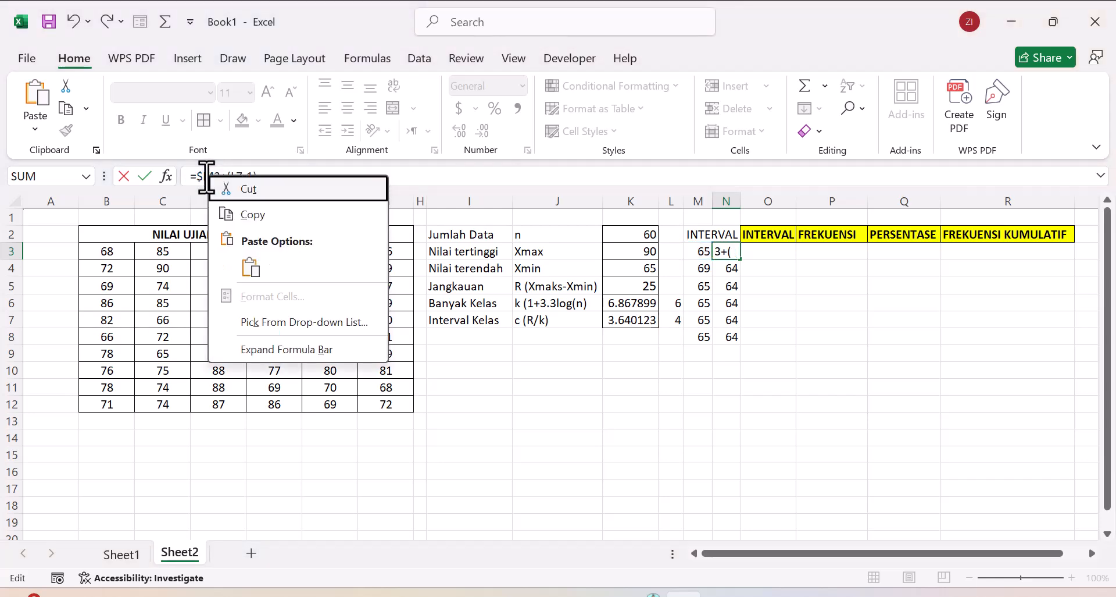
click(205, 177)
click(205, 176)
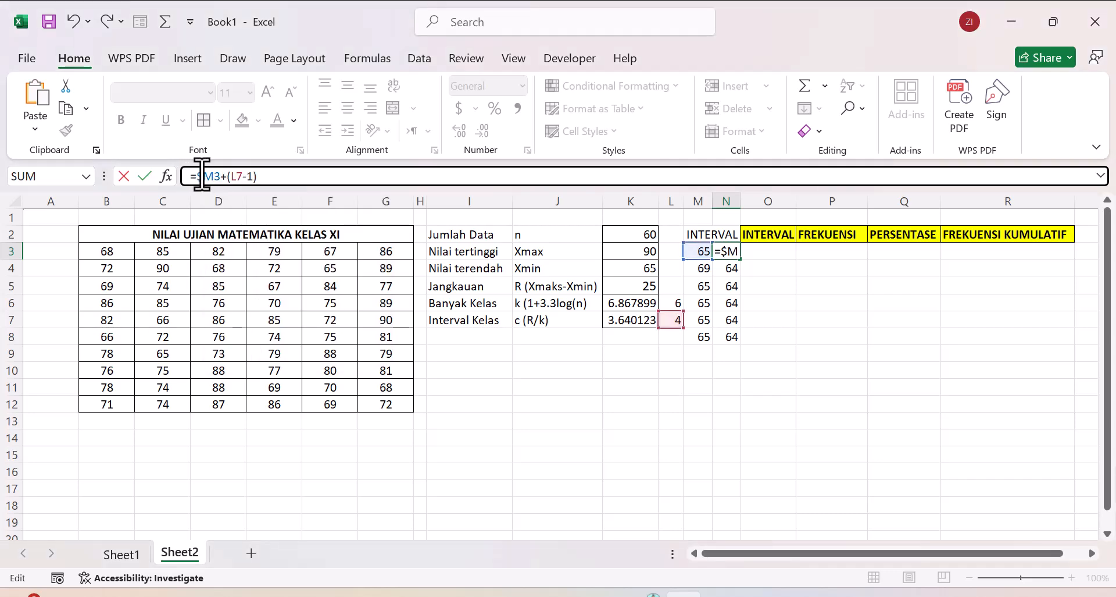
key(BackSpace)
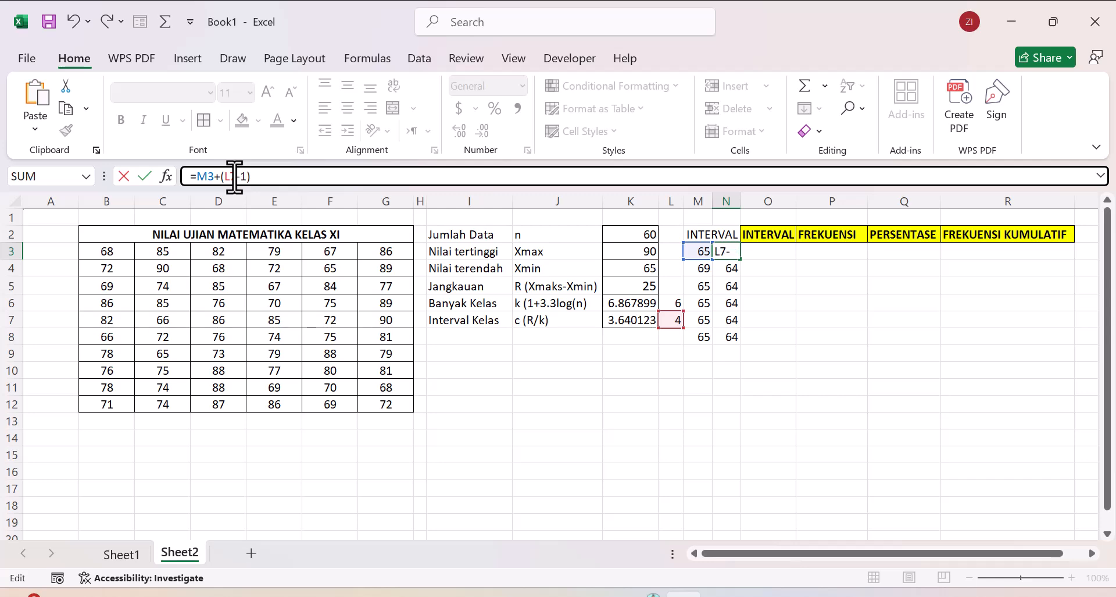
Step: Make the L7 reference in the N3 formula absolute so the formula reads =M3+($L$7-1)
double_click(235, 176)
key(F4)
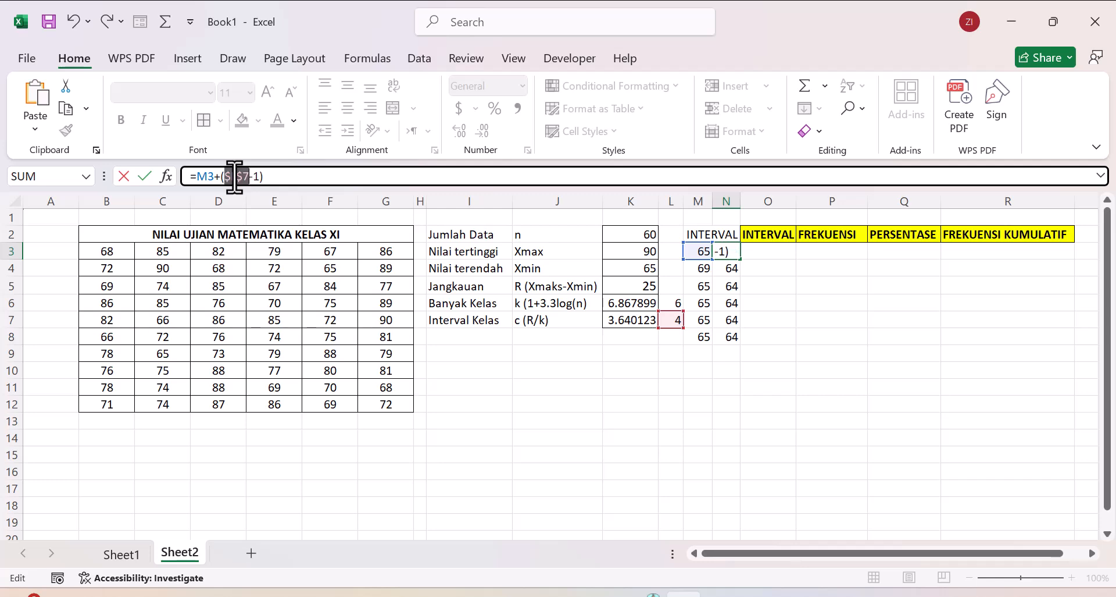
click(275, 176)
key(Return)
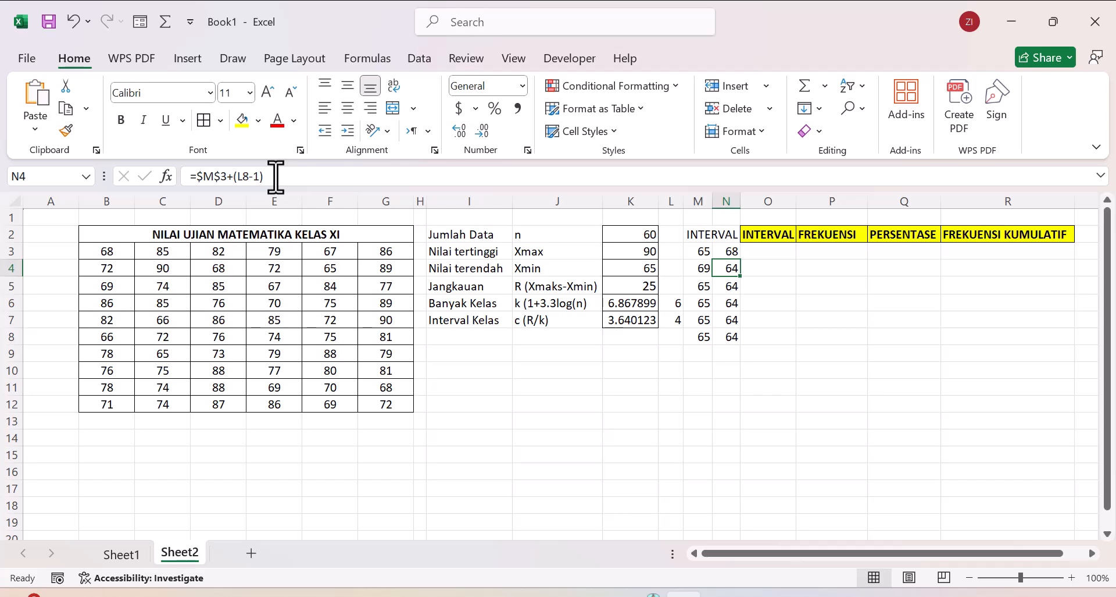
Step: Copy the corrected upper-limit formula from N3 down to N8
right_click(727, 249)
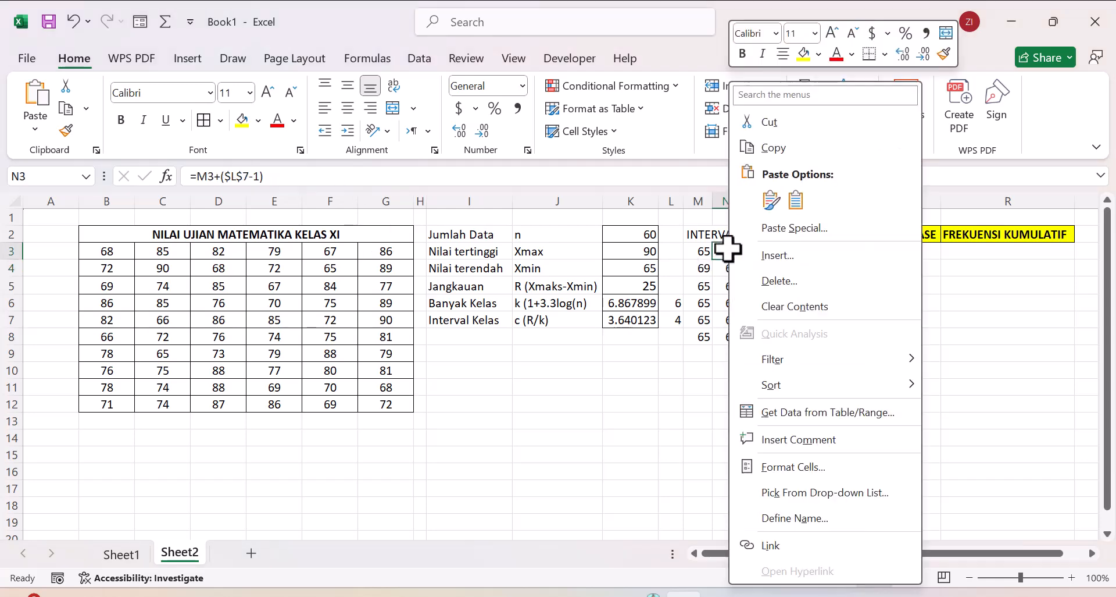
click(727, 250)
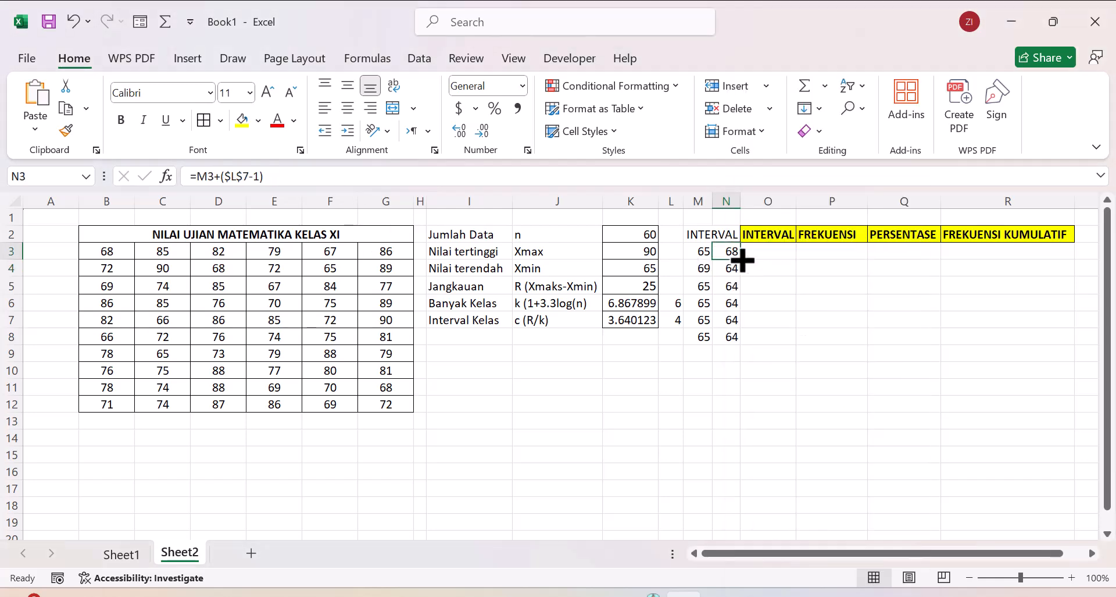
drag(743, 259, 743, 341)
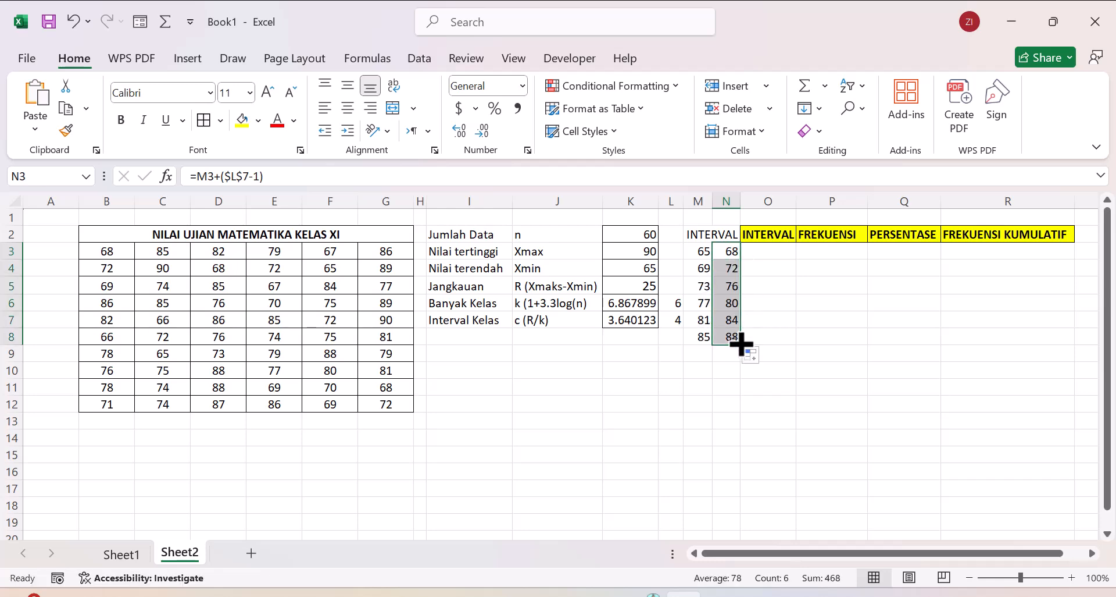
click(782, 331)
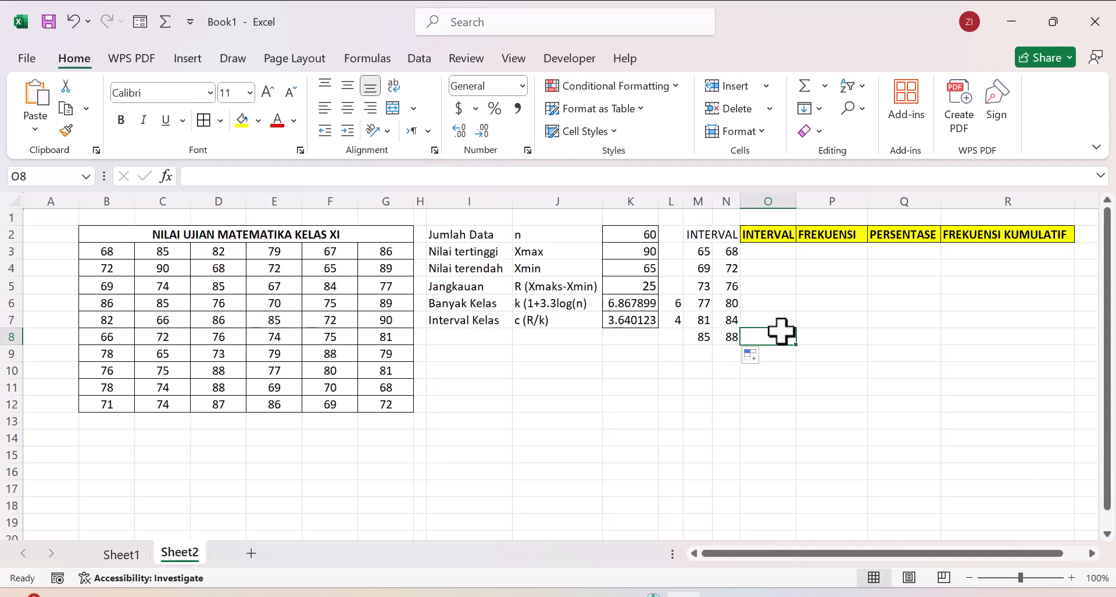
Step: Set the rounded number of classes in L6 to 7
right_click(705, 254)
click(697, 256)
right_click(688, 253)
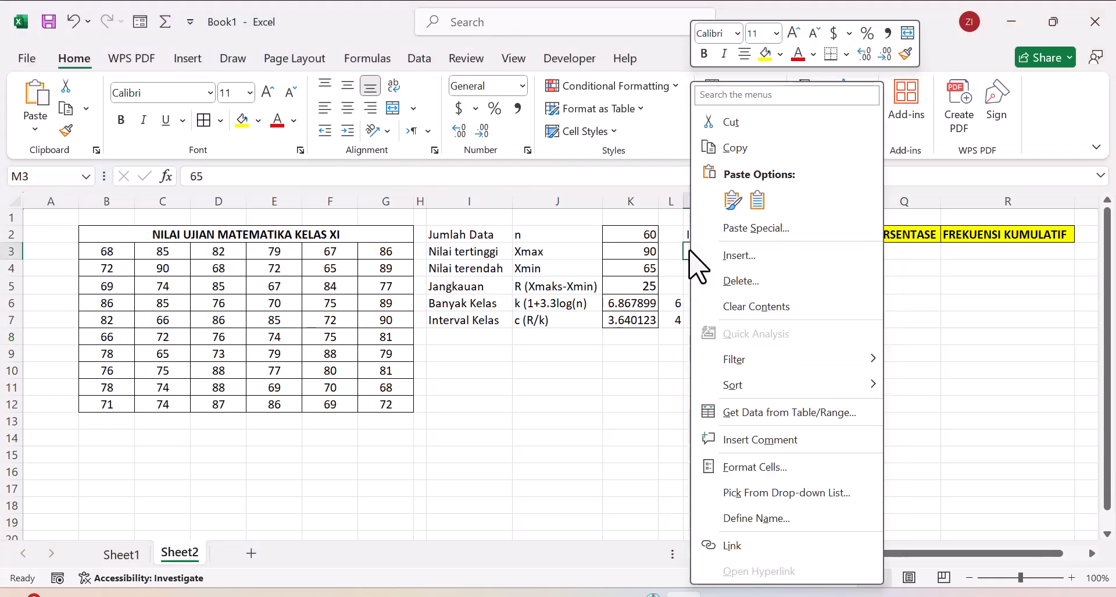
click(688, 251)
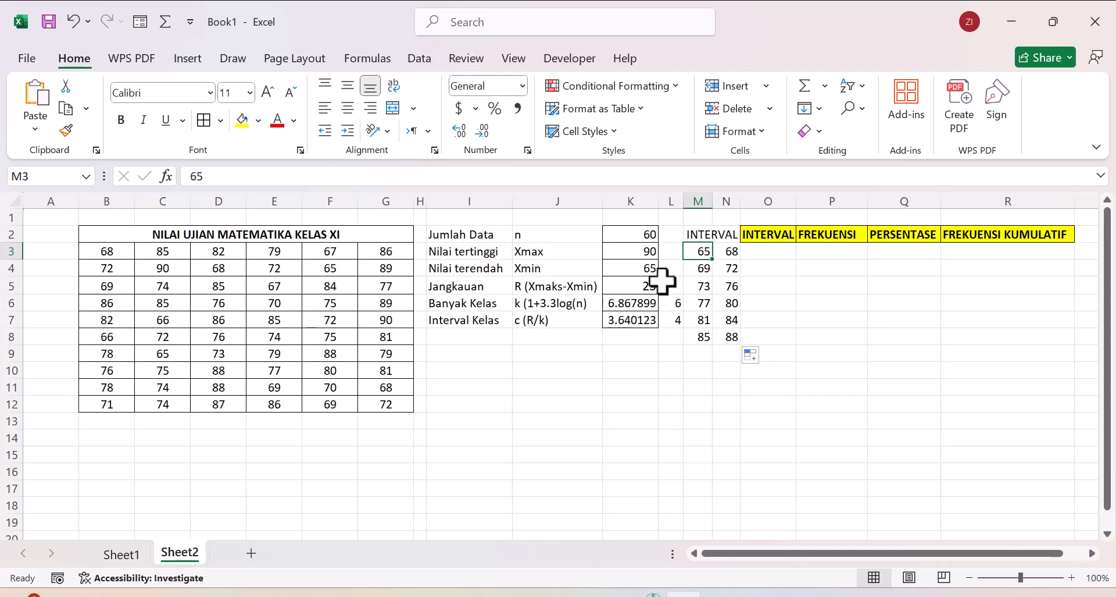
click(673, 302)
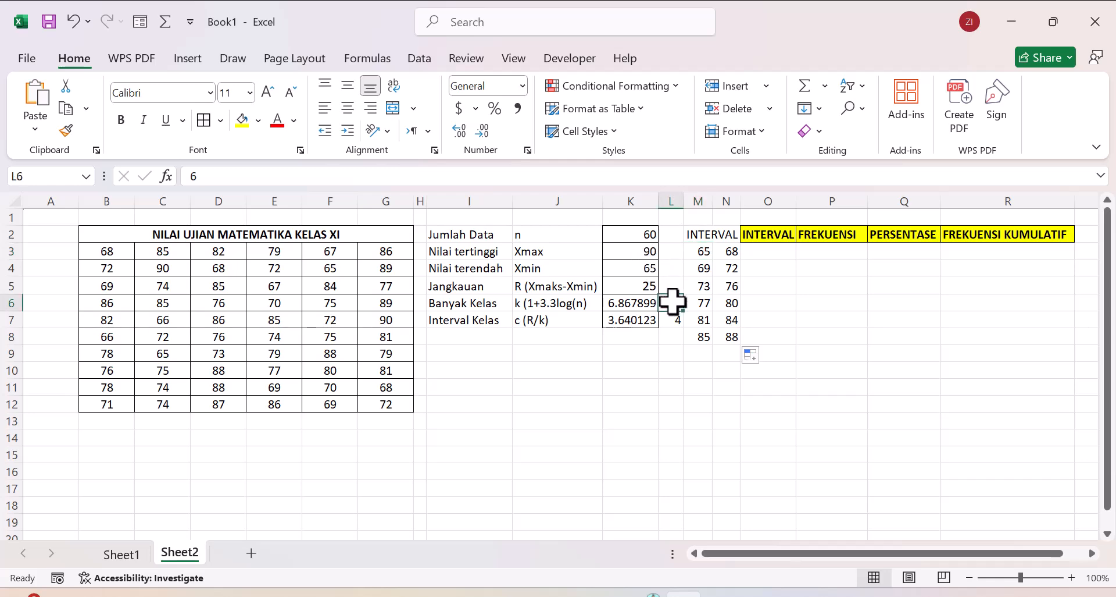
text(7)
Step: Add a seventh class by extending the lower-limit formula from M8 and the upper-limit formula from N8 into row 9
click(695, 339)
right_click(695, 339)
key(Escape)
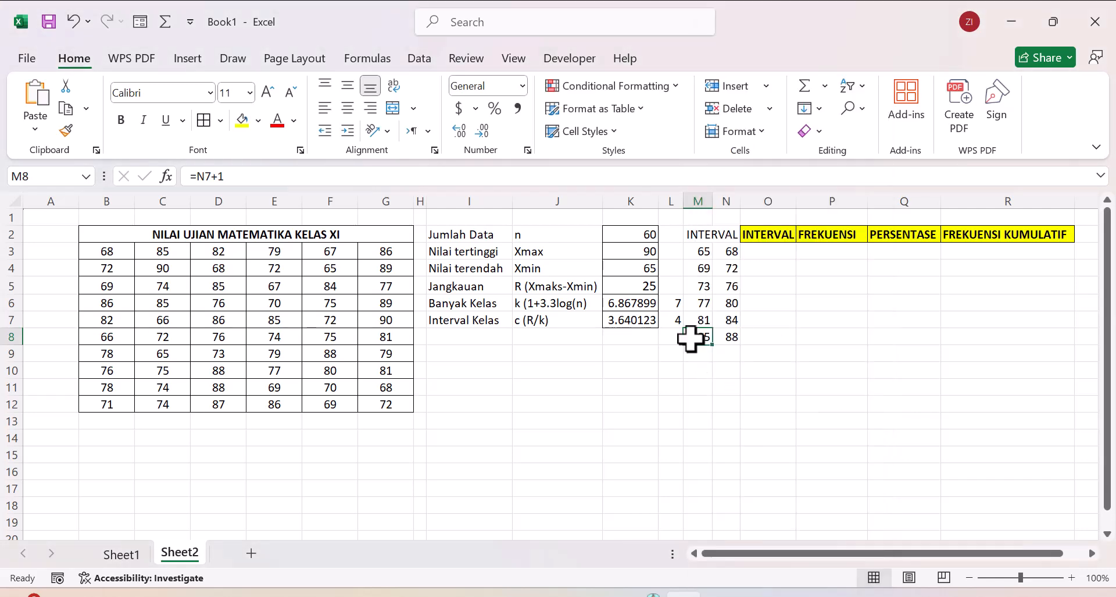
drag(715, 347, 715, 359)
click(732, 336)
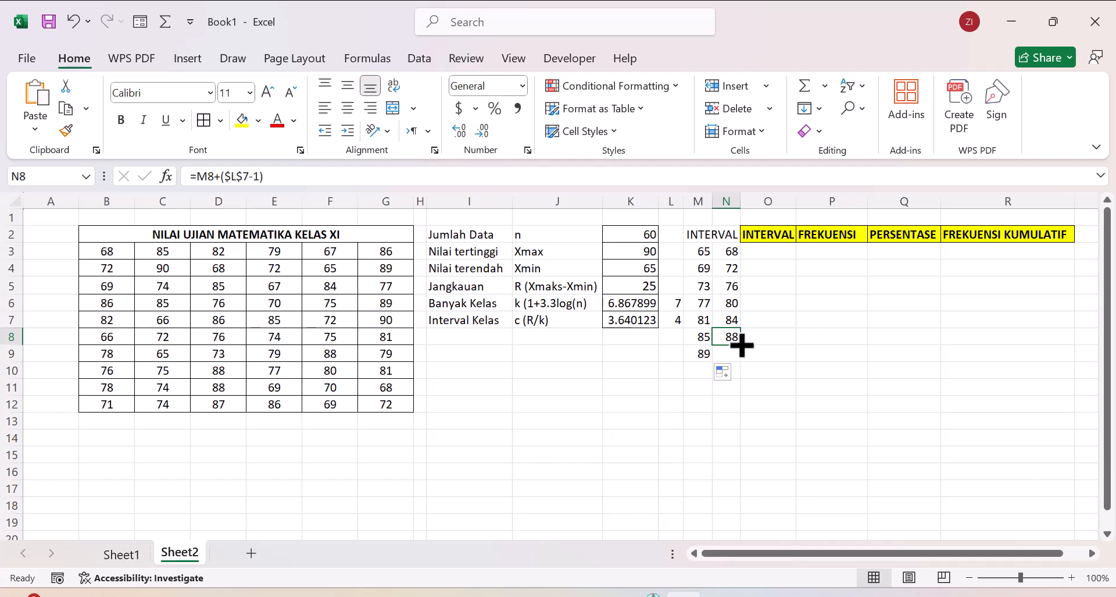
drag(743, 350, 743, 357)
click(730, 403)
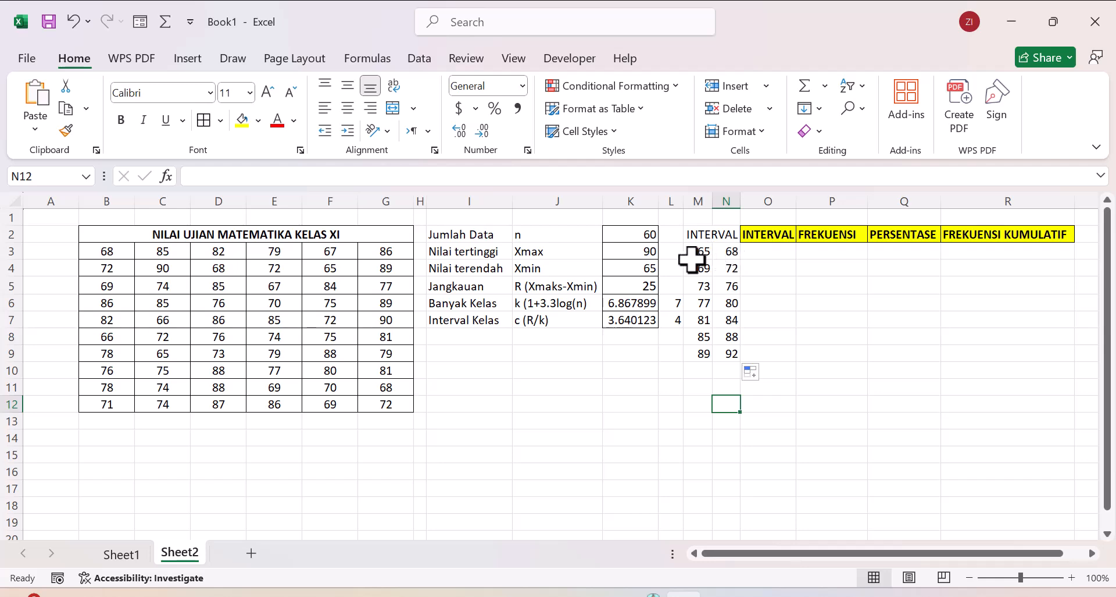
Step: Build the first class's interval label in O3 with the formula =CONCATENATE(M3,"-",N3)
right_click(751, 252)
click(704, 247)
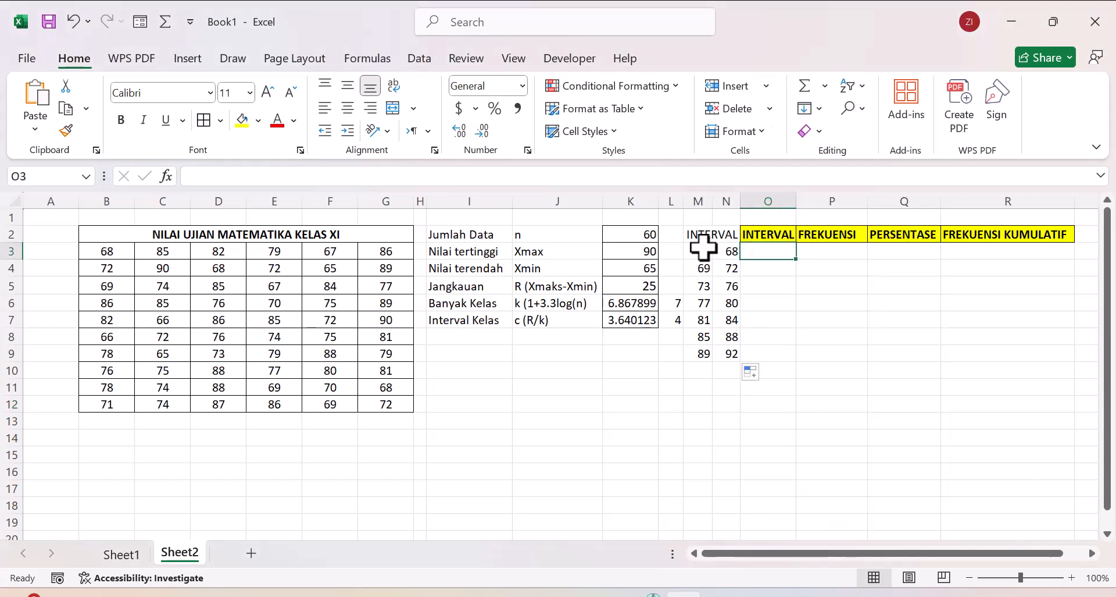
click(703, 247)
click(726, 250)
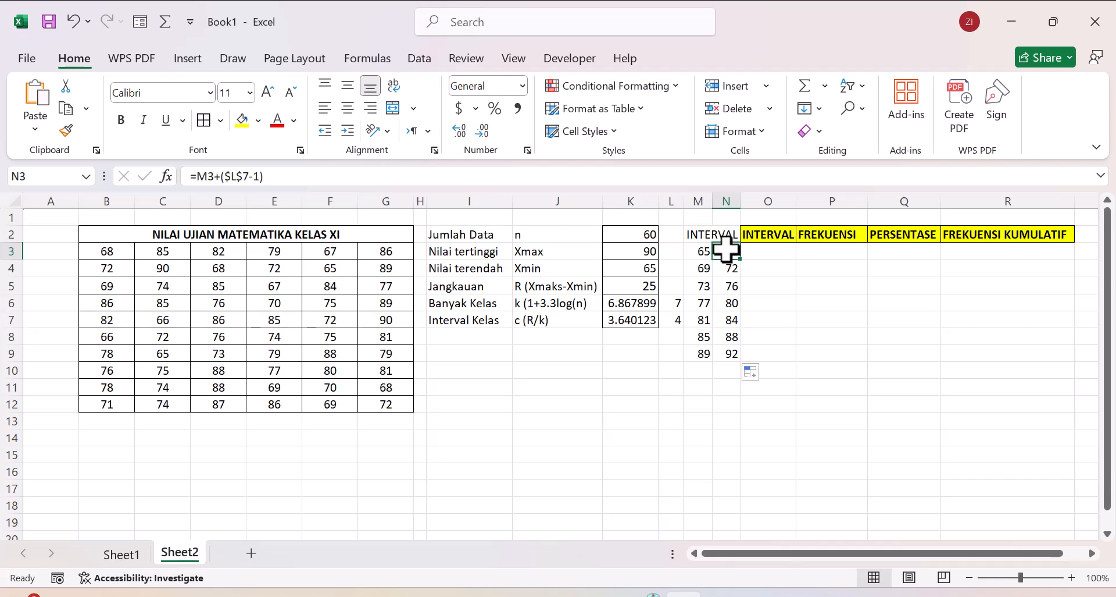
click(755, 256)
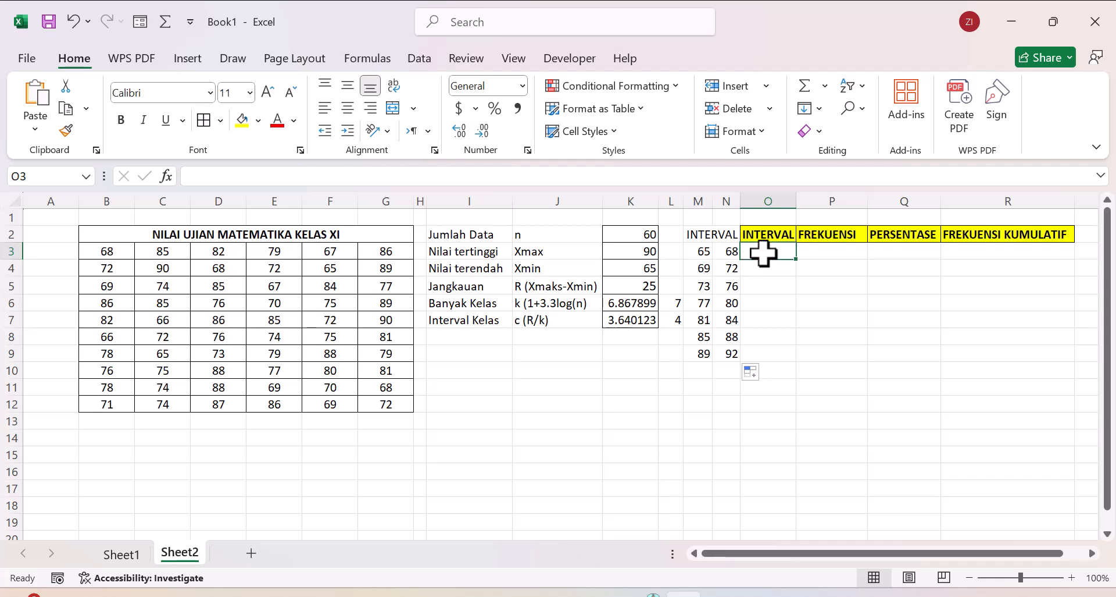
text(=)
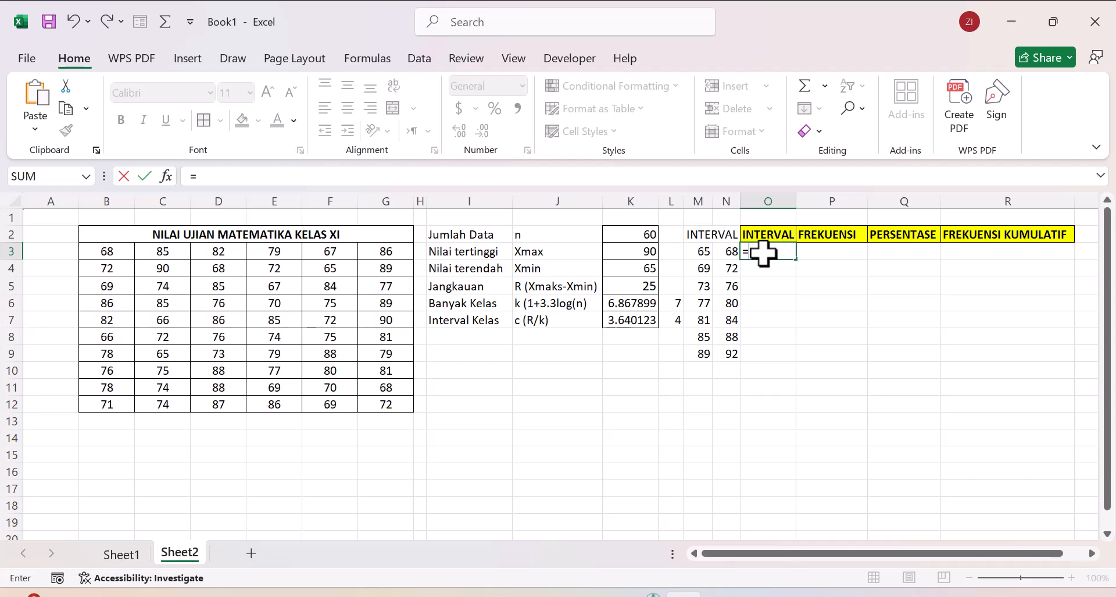
text(ONCA)
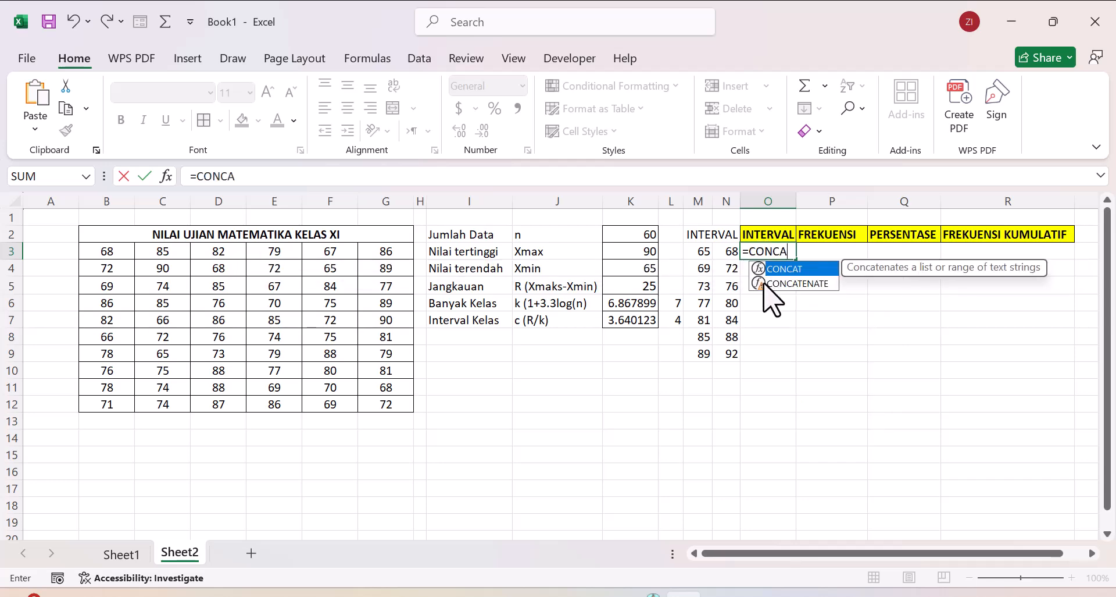
double_click(777, 283)
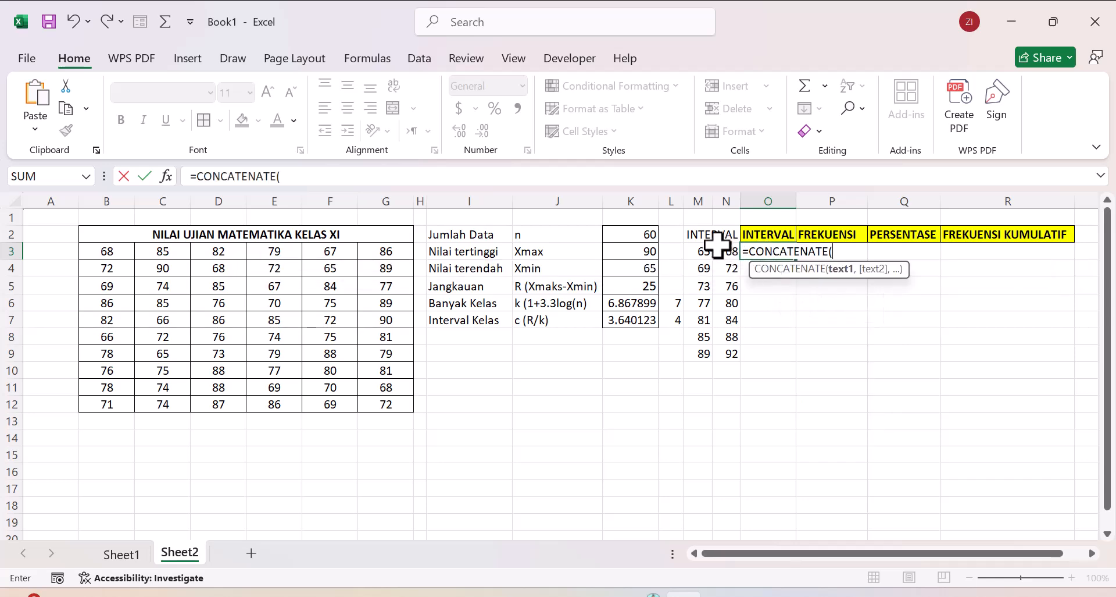
click(695, 252)
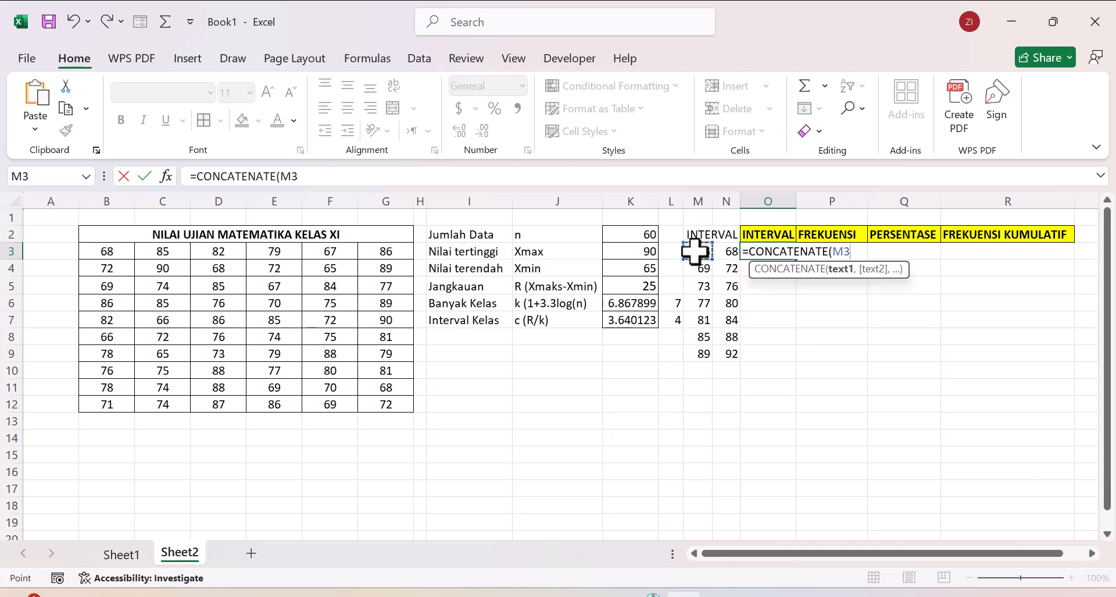
text(,"-)
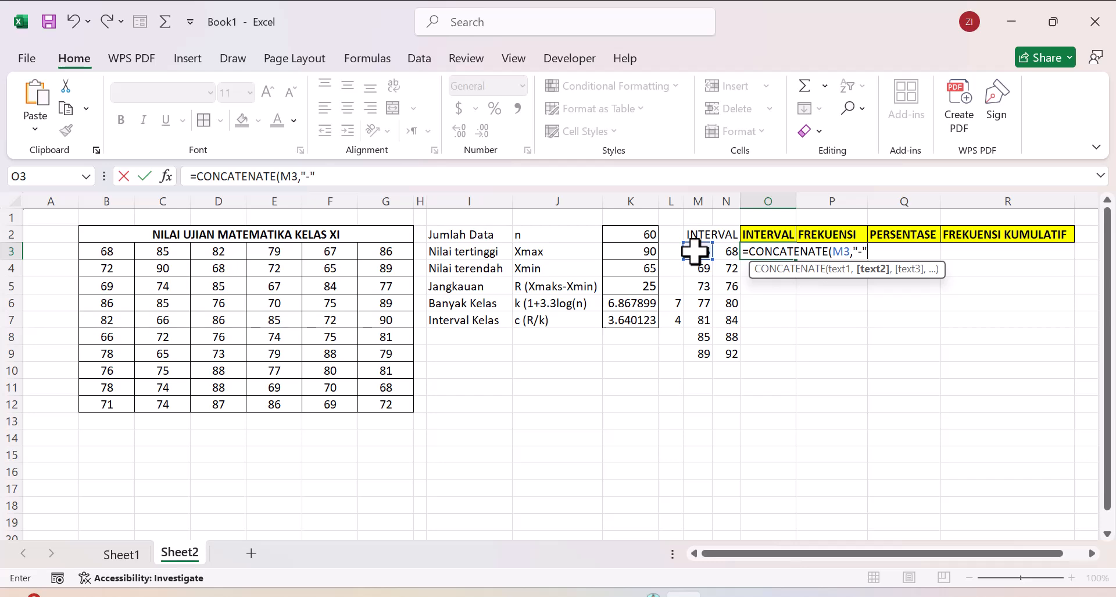
text(,)
click(726, 251)
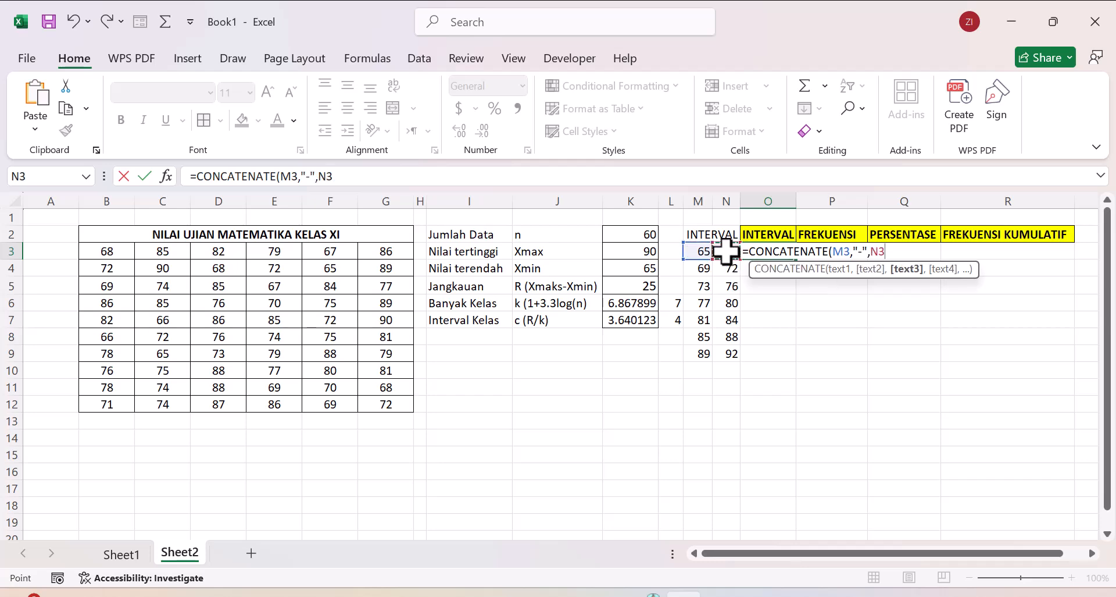
text())
key(Return)
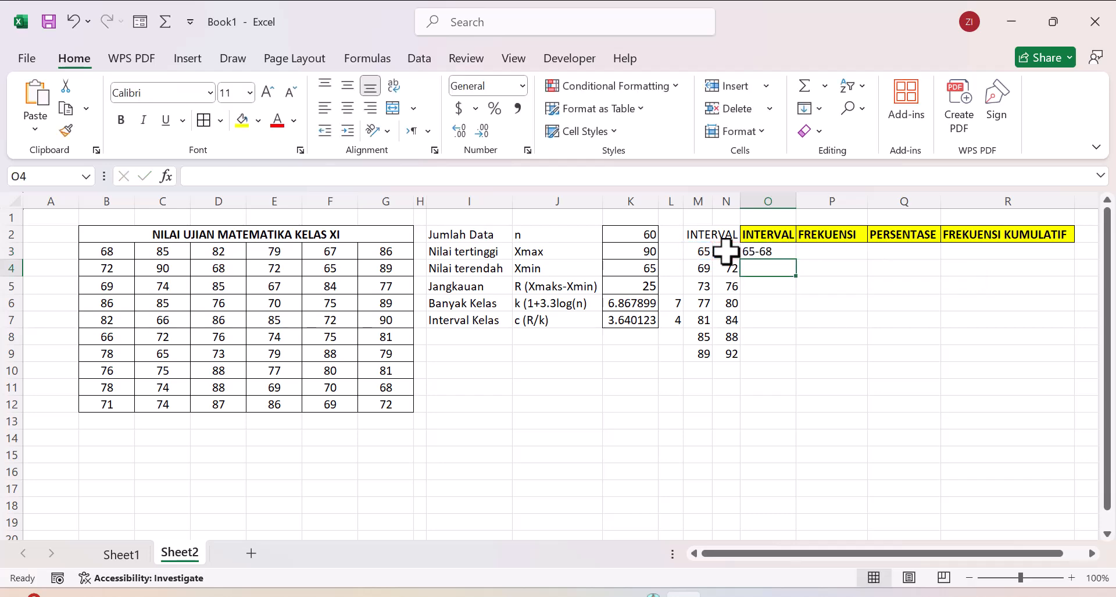
Step: Copy the interval label formula from O3 down to O9 and center the labels horizontally
right_click(785, 252)
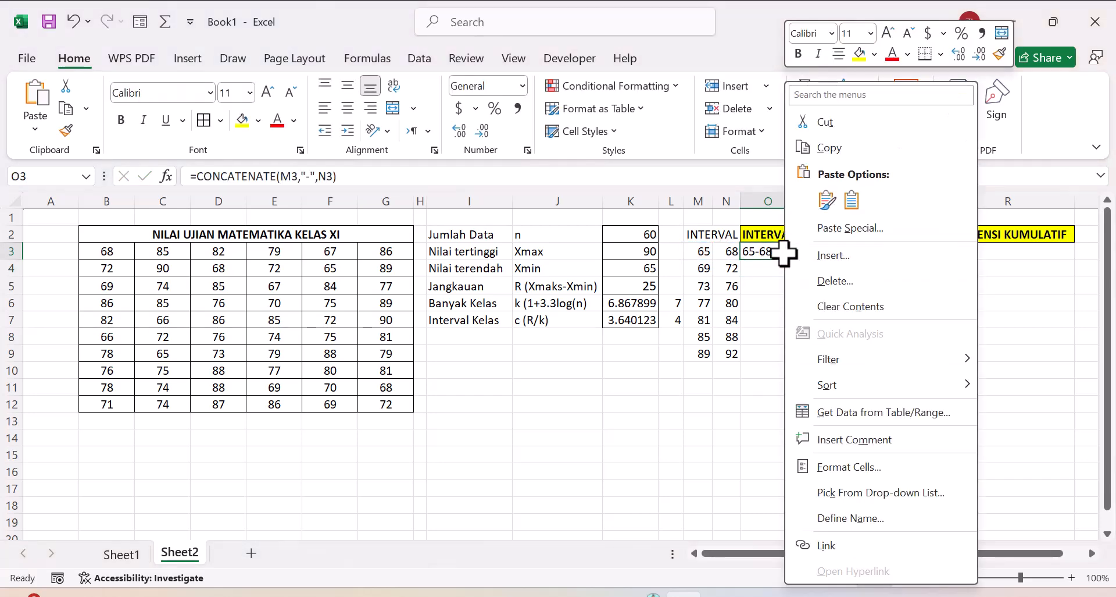
click(765, 251)
right_click(767, 251)
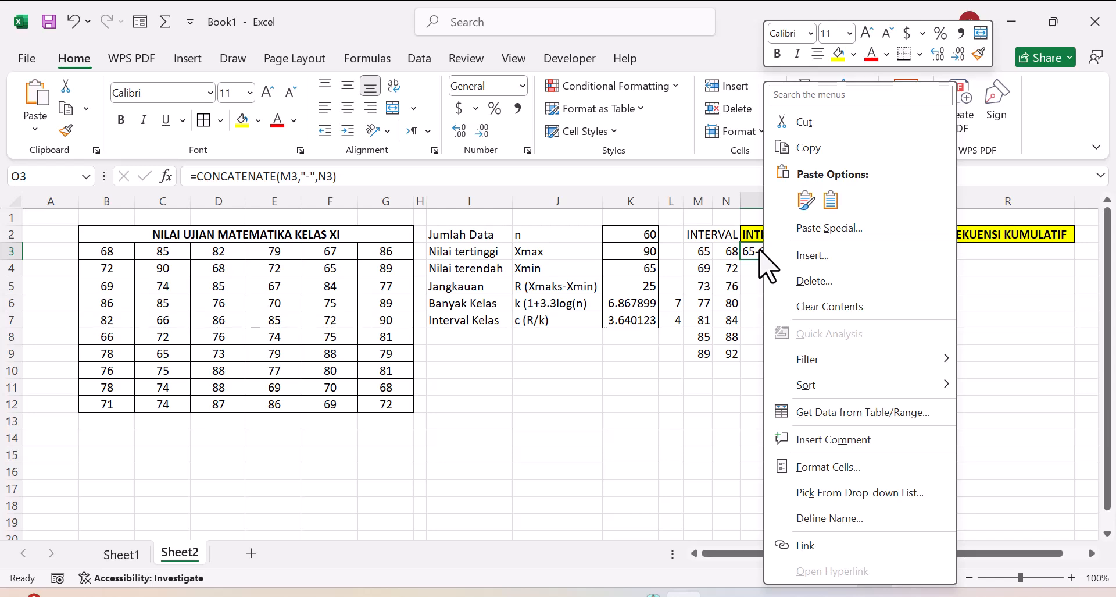
click(760, 251)
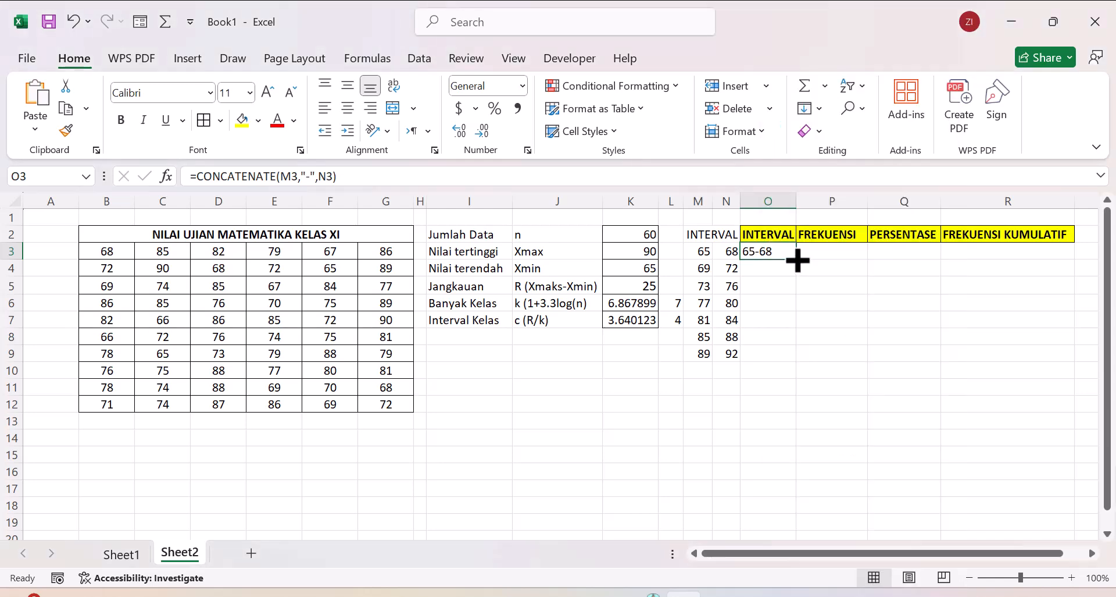
double_click(796, 260)
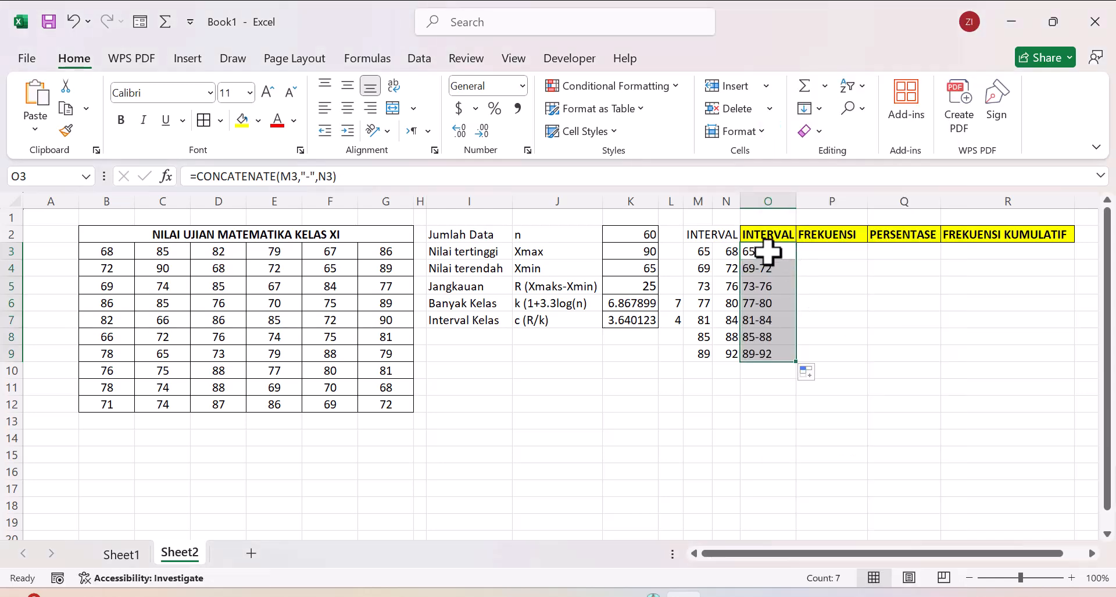
click(348, 109)
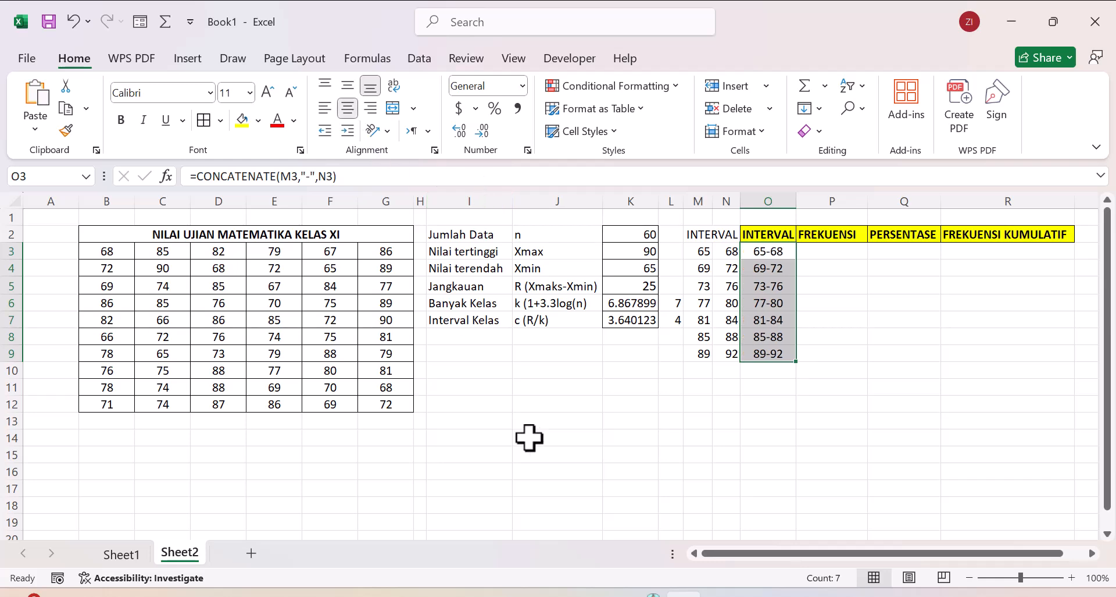
click(664, 454)
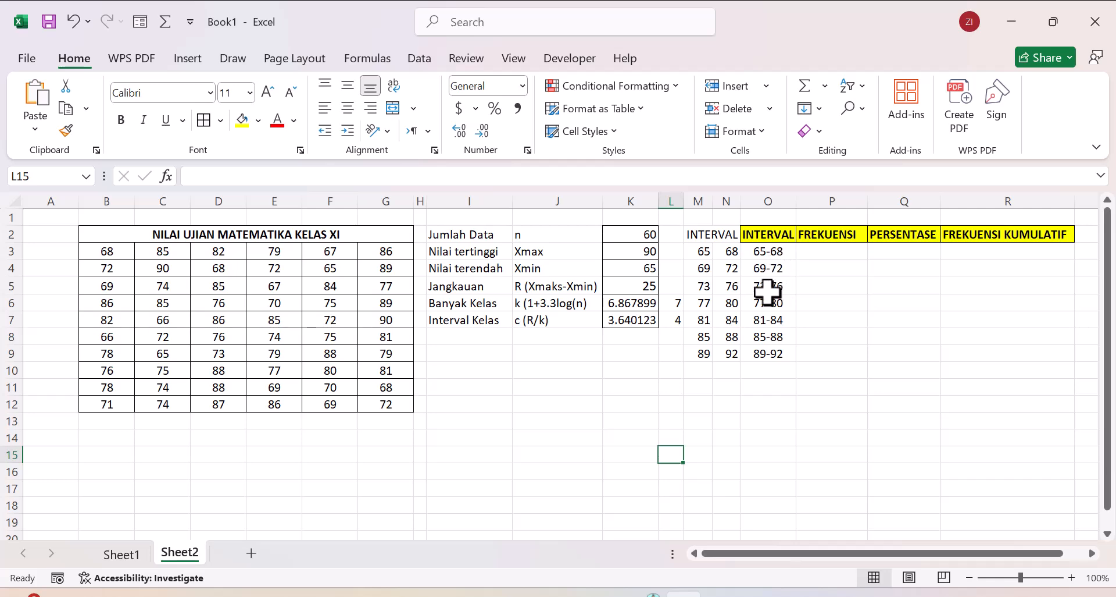
right_click(770, 256)
click(658, 467)
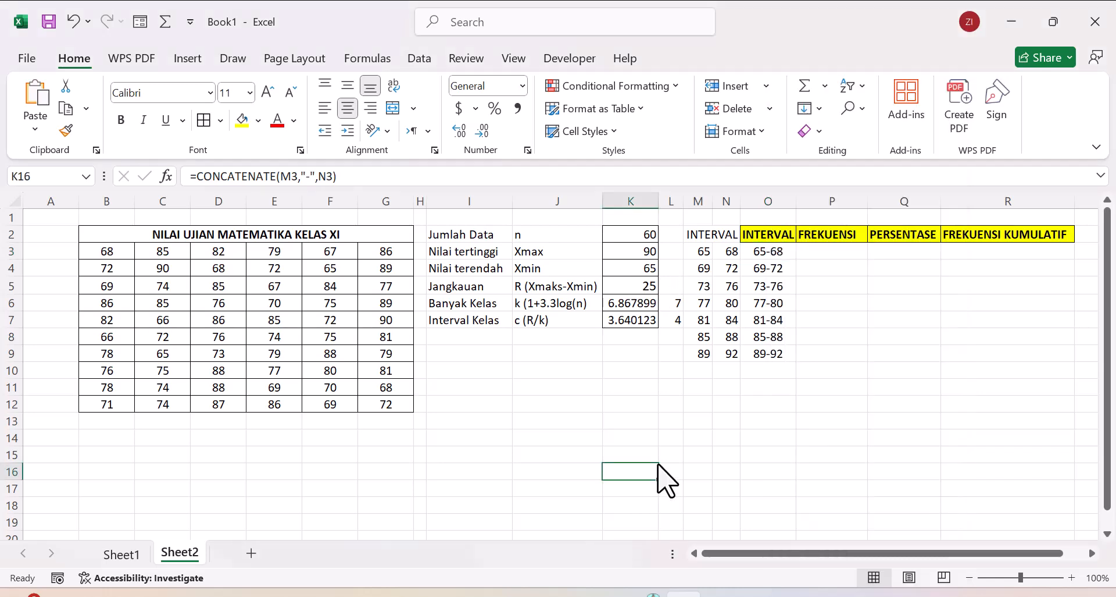
right_click(658, 468)
click(621, 422)
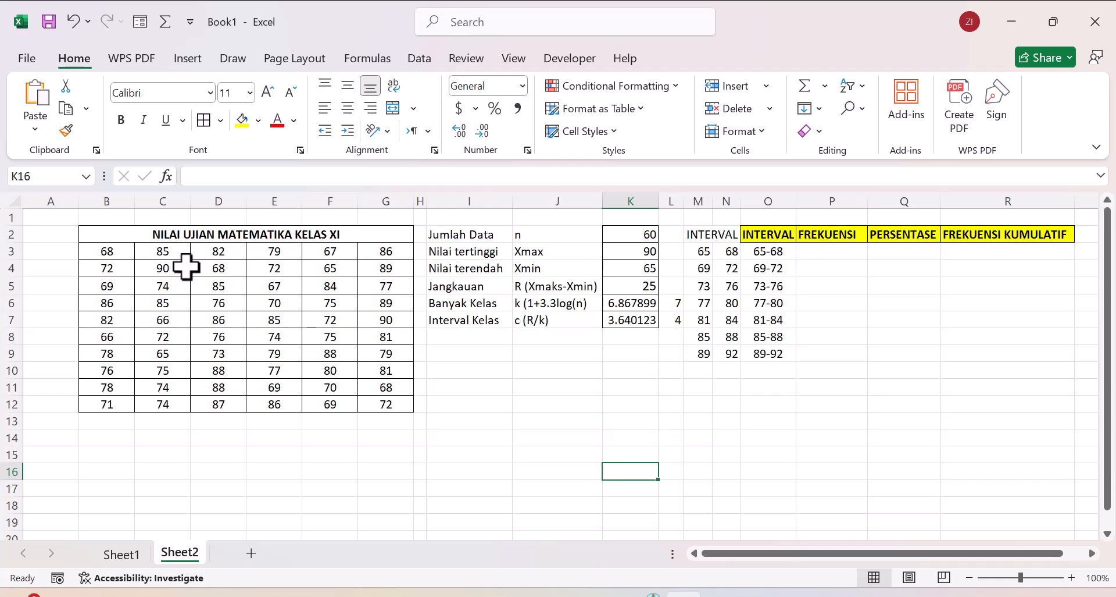
click(114, 251)
drag(115, 251, 389, 404)
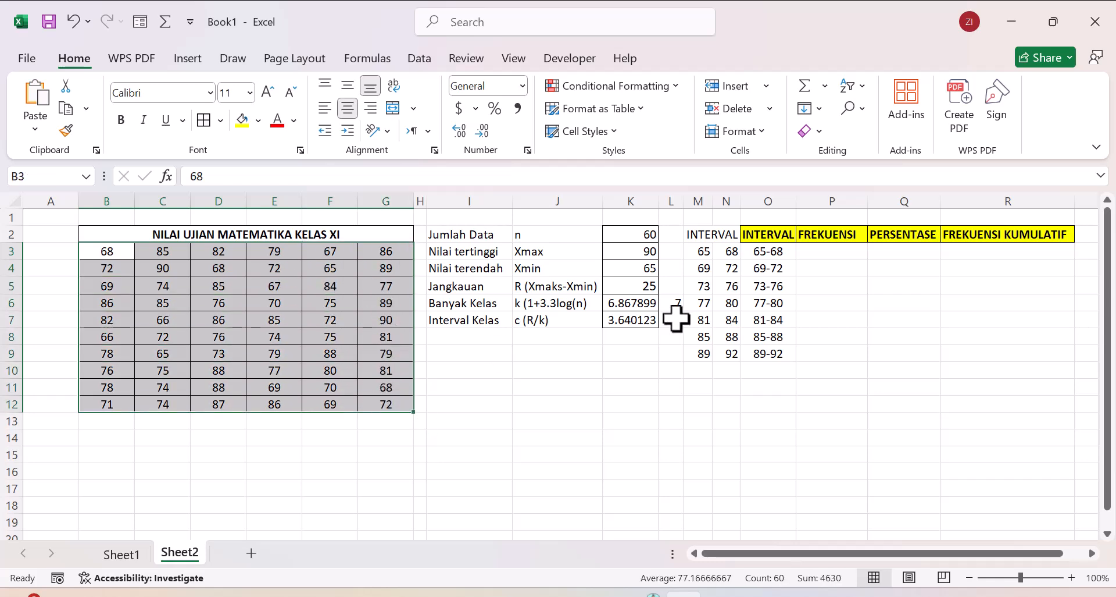
Step: Fill the class frequencies from P3 downward with the formula =FREQUENCY(B3:G12,N3:N9)
click(820, 250)
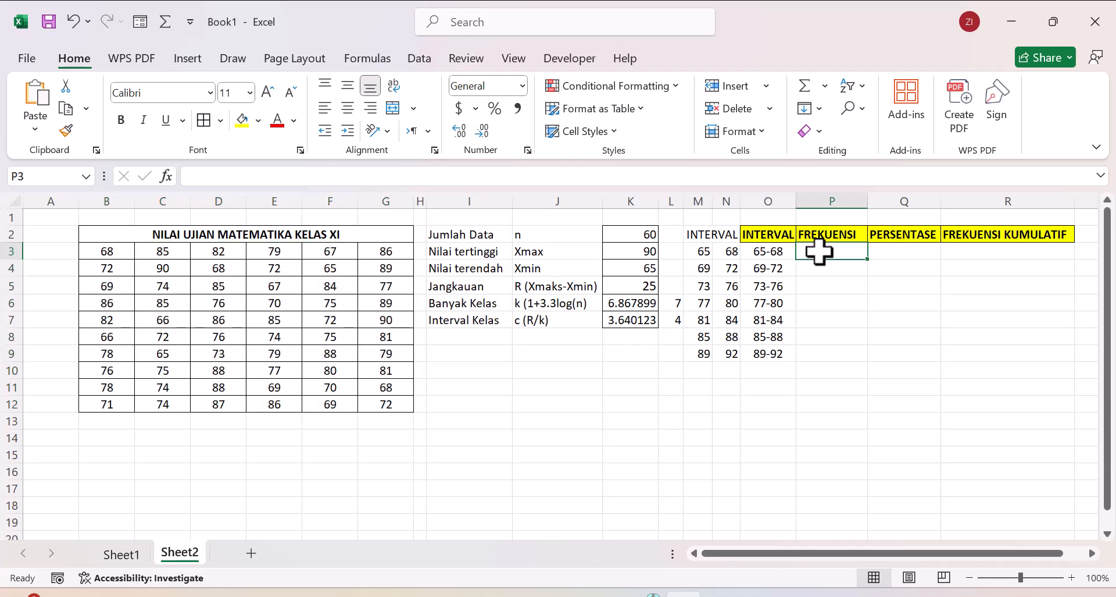
text(=)
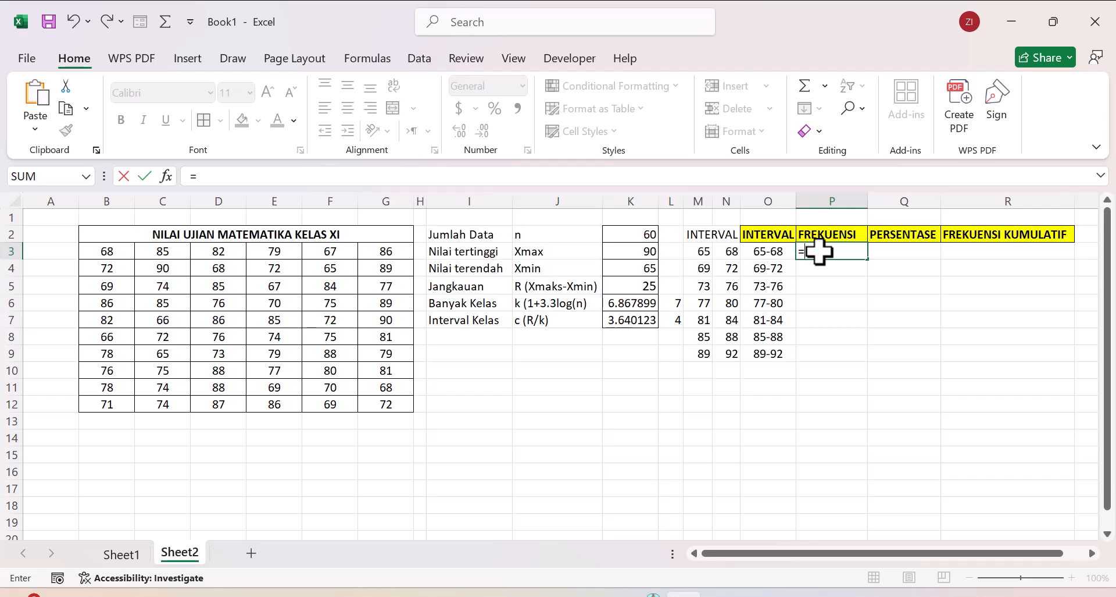
text(FRE)
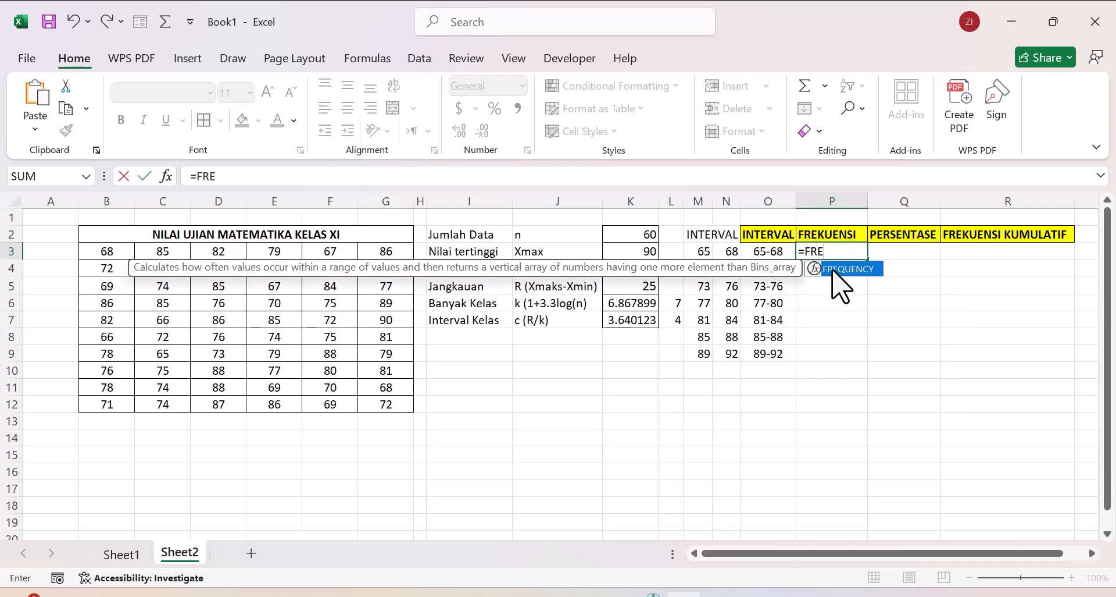
double_click(834, 268)
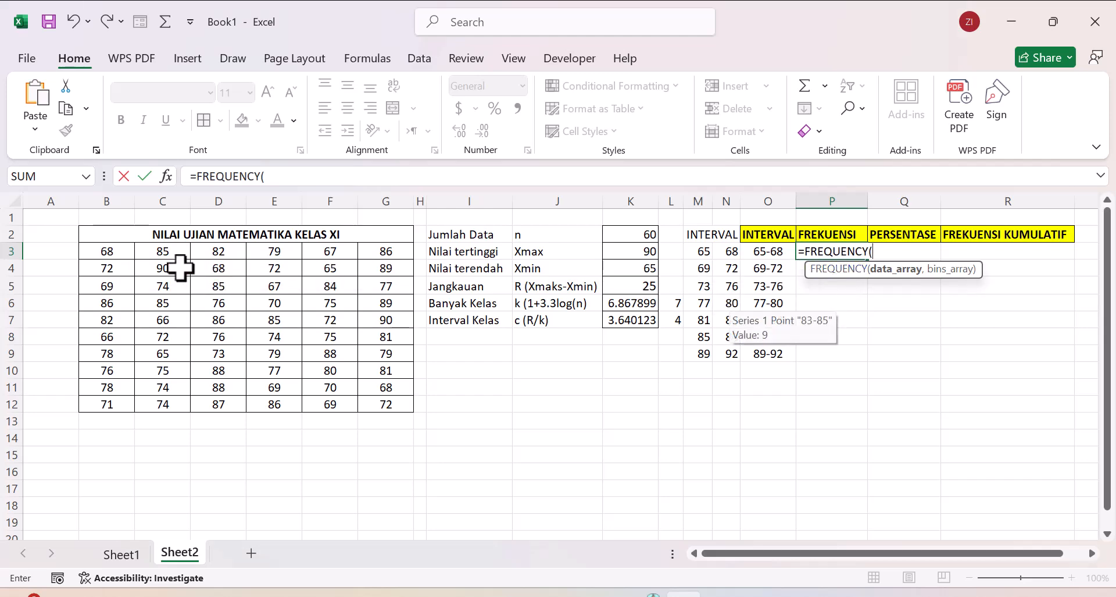
drag(95, 251, 374, 402)
text(,)
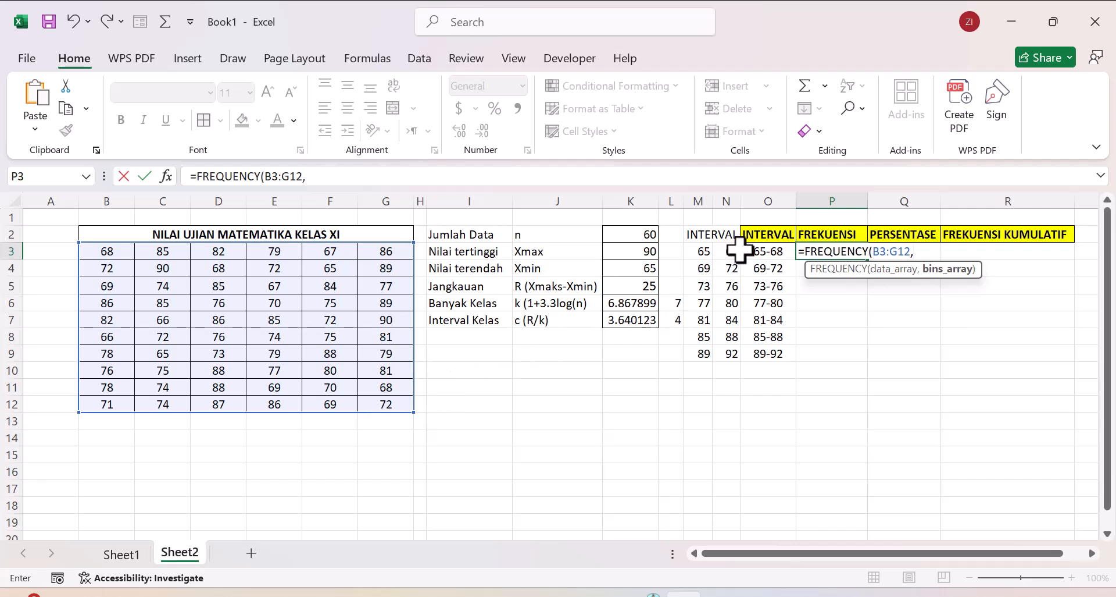
drag(730, 251, 735, 353)
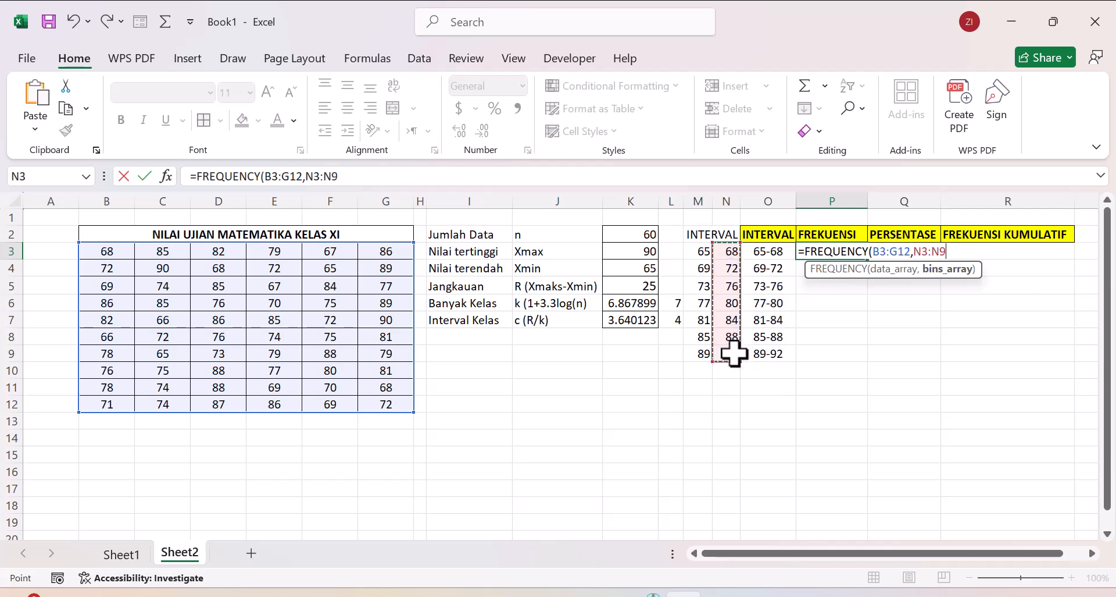
text())
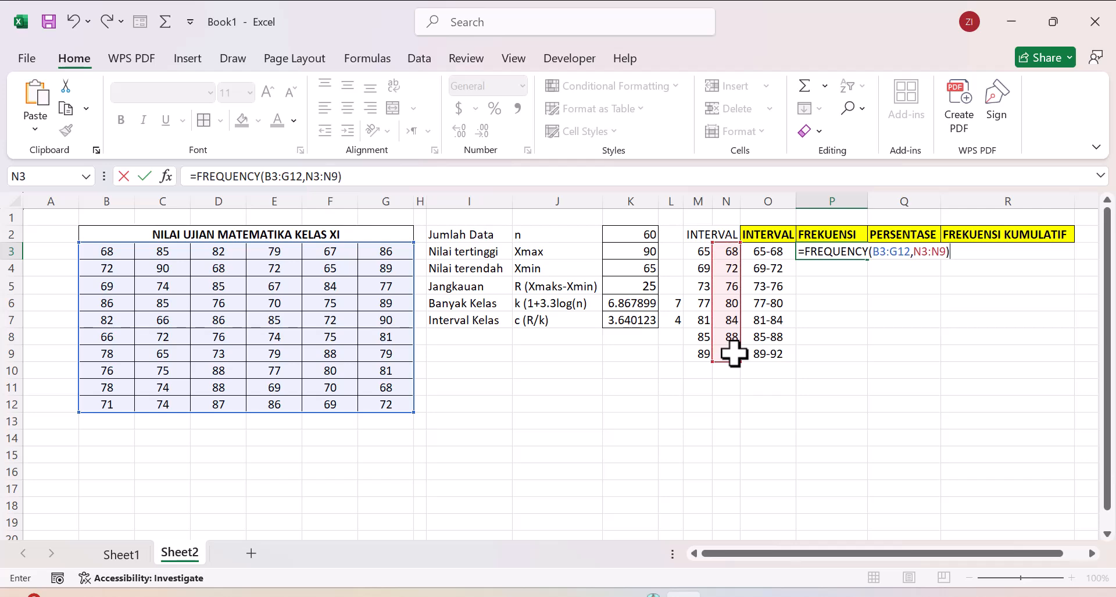
key(Return)
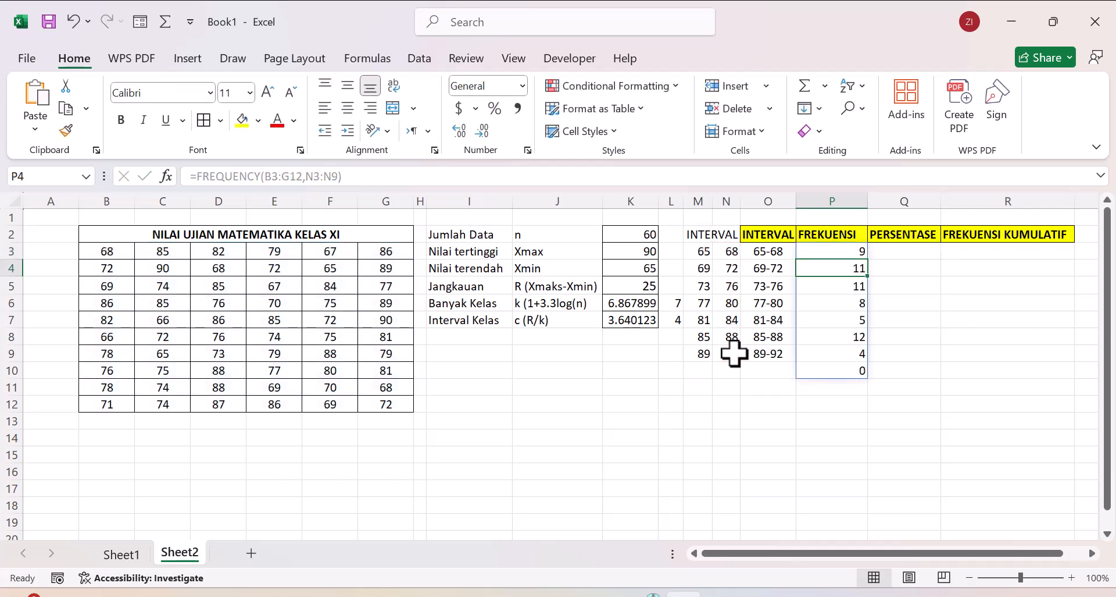
click(937, 335)
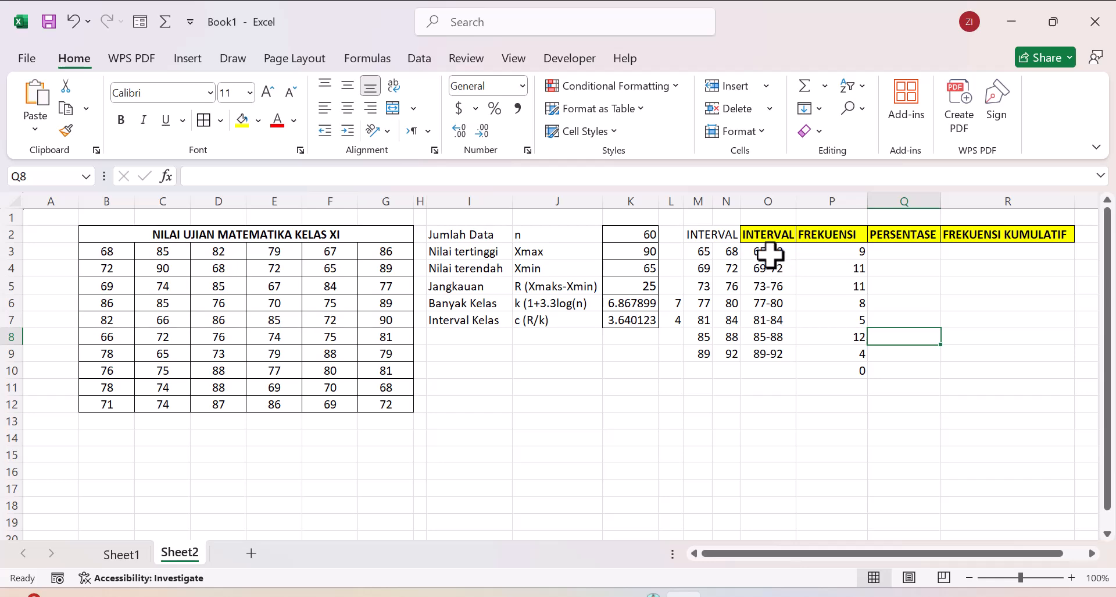
click(832, 252)
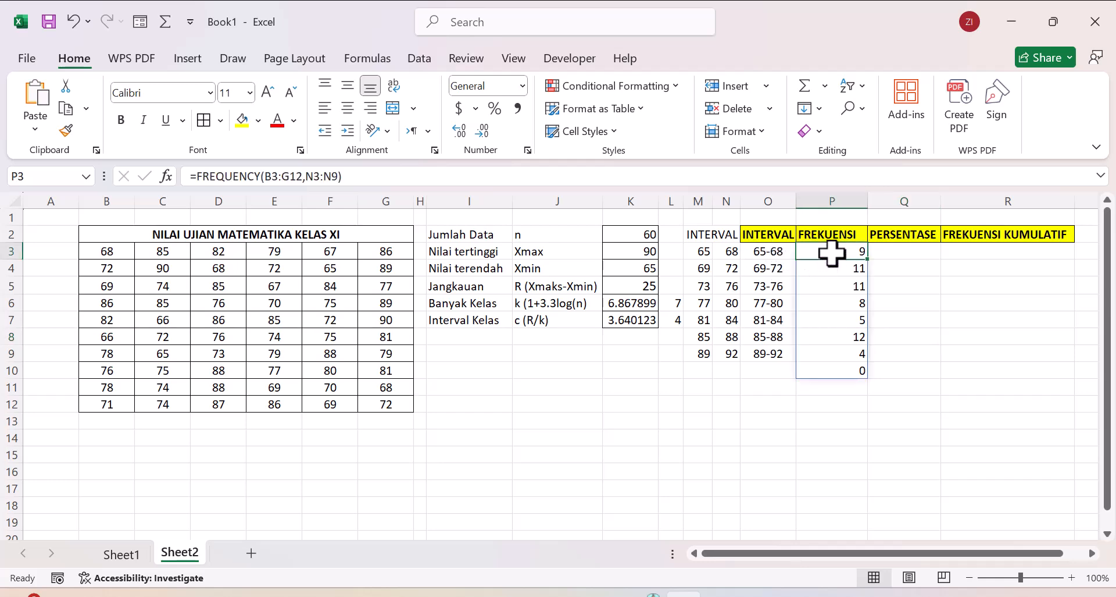
Step: Try to total the frequencies in P10 with =SUM(P3:P9) and undo that entry
right_click(823, 368)
click(817, 366)
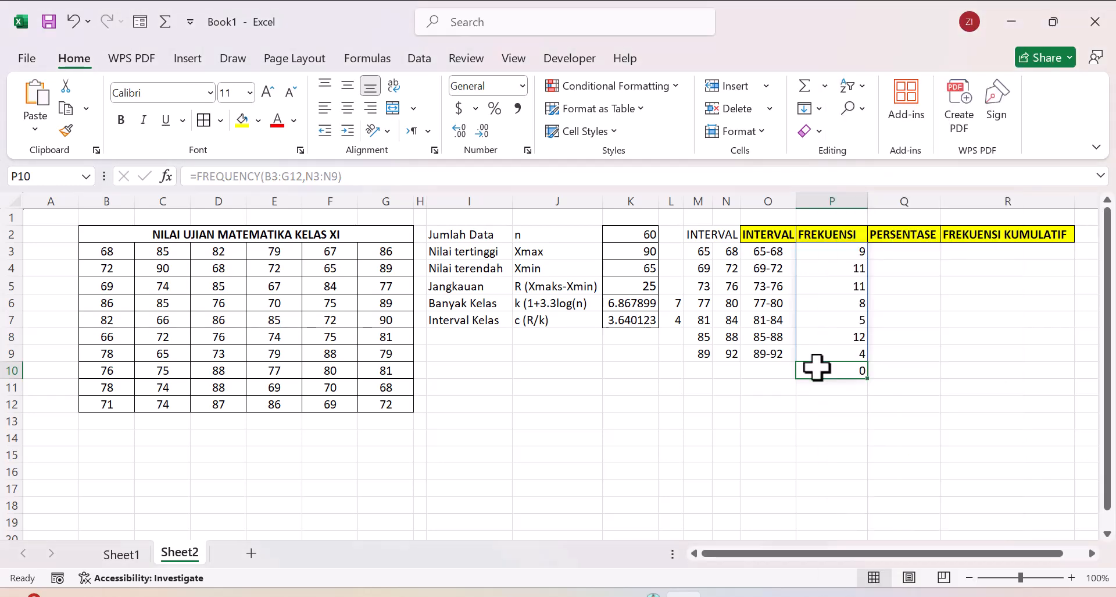
click(804, 87)
key(Return)
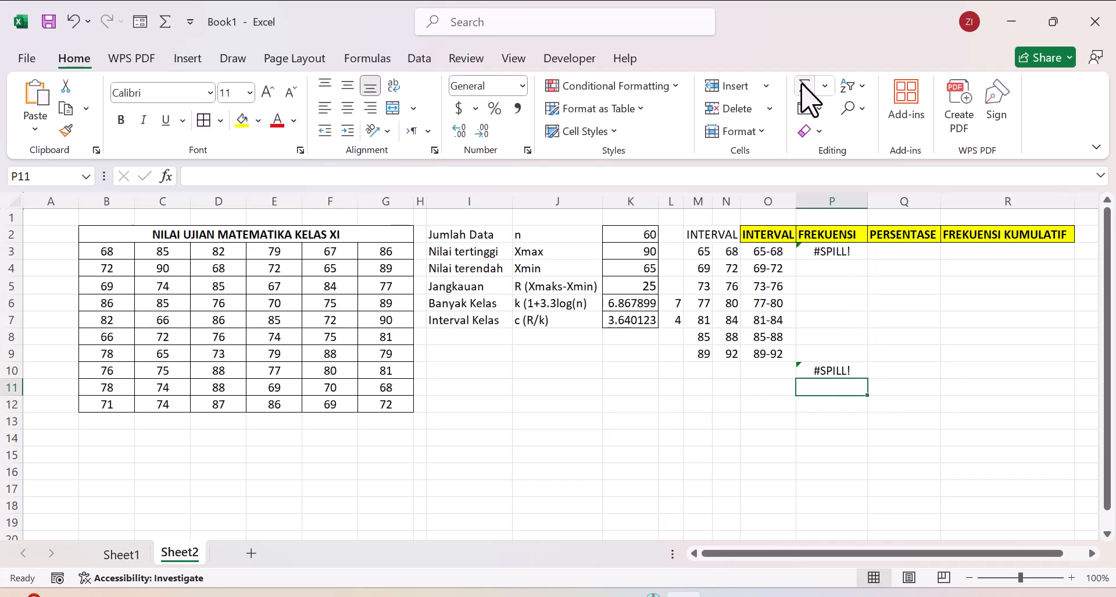
click(70, 23)
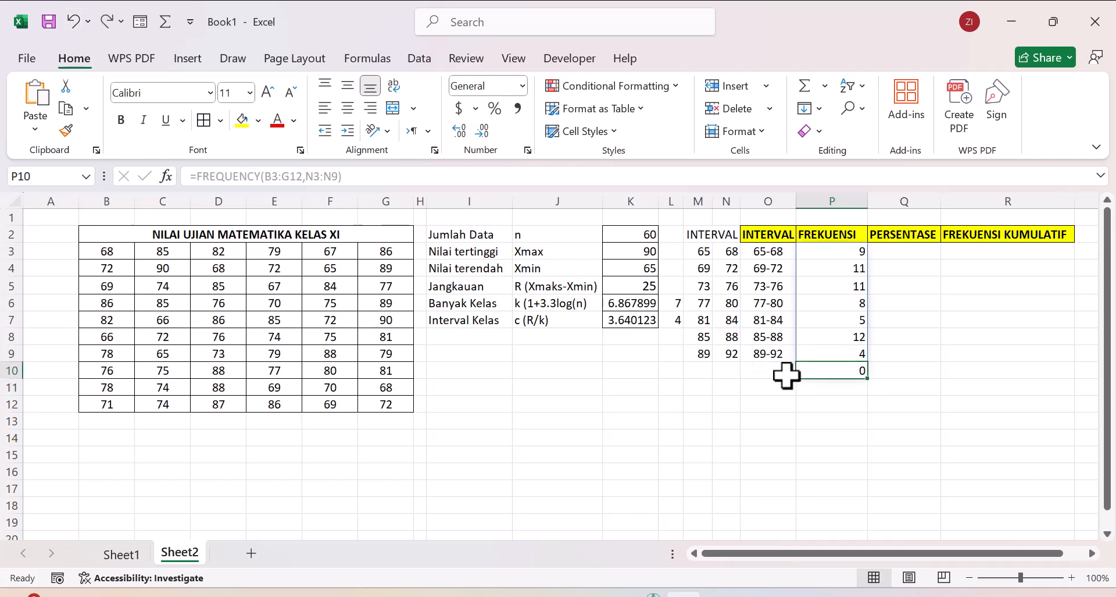
click(701, 370)
click(819, 370)
right_click(819, 370)
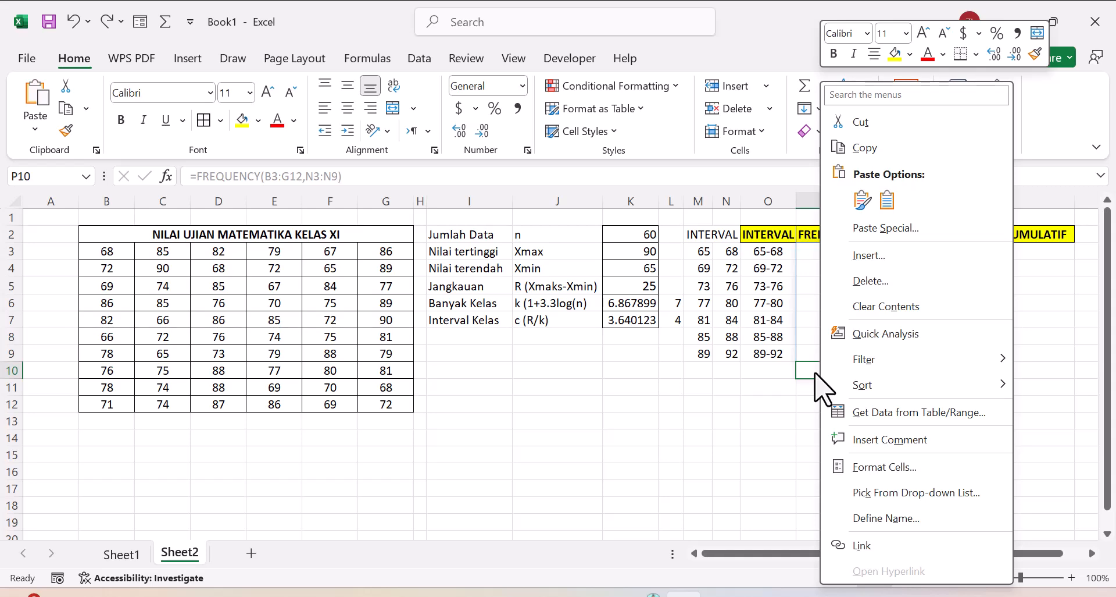
click(811, 370)
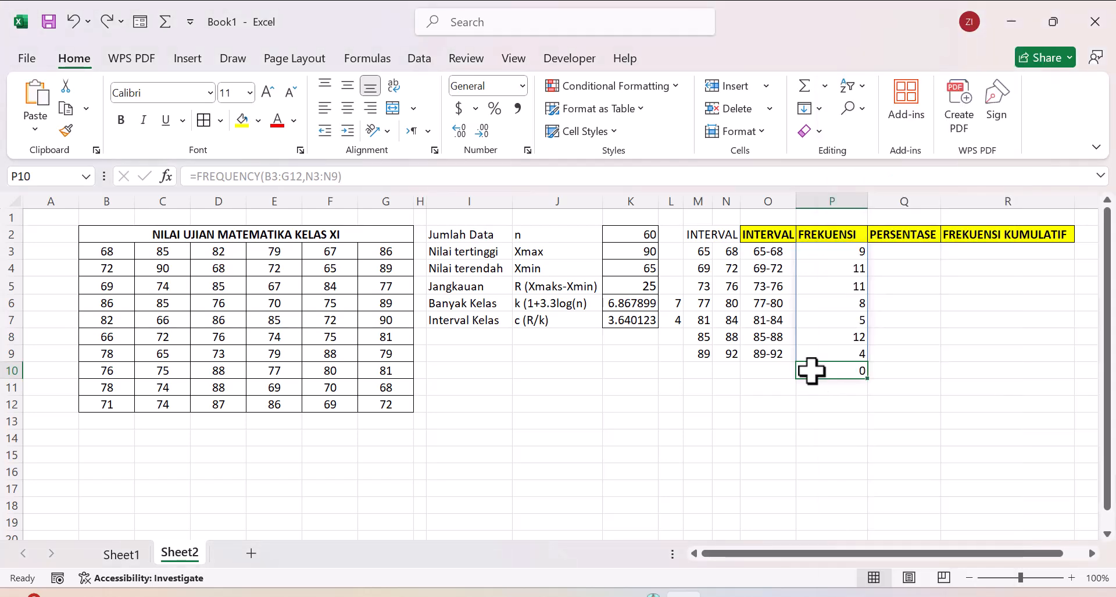
Step: Total the class frequencies in P11 with the formula =SUM(P3#)
right_click(818, 389)
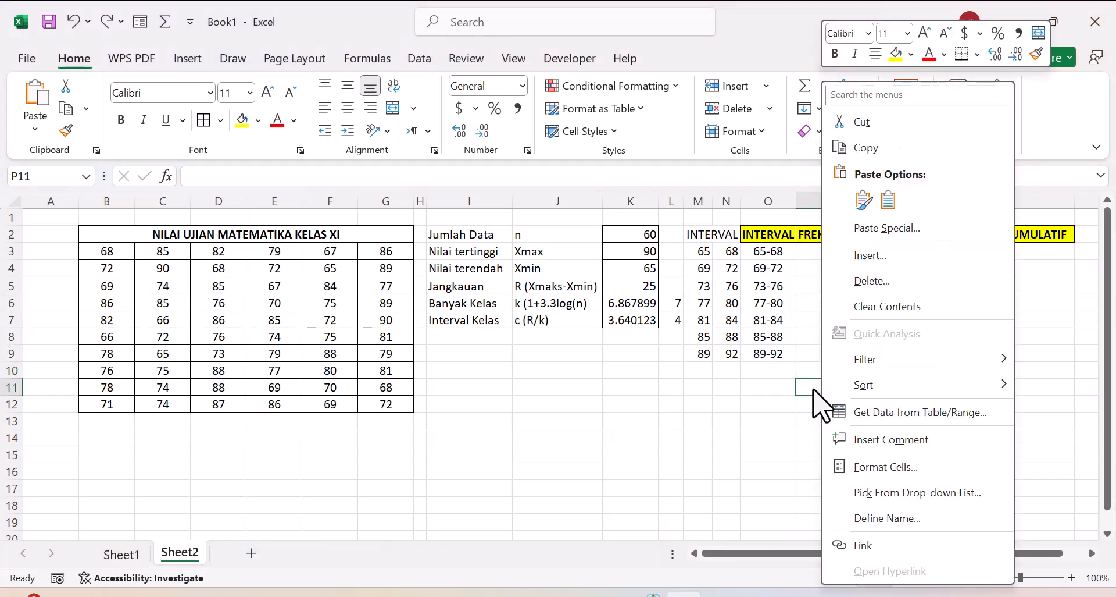
right_click(807, 385)
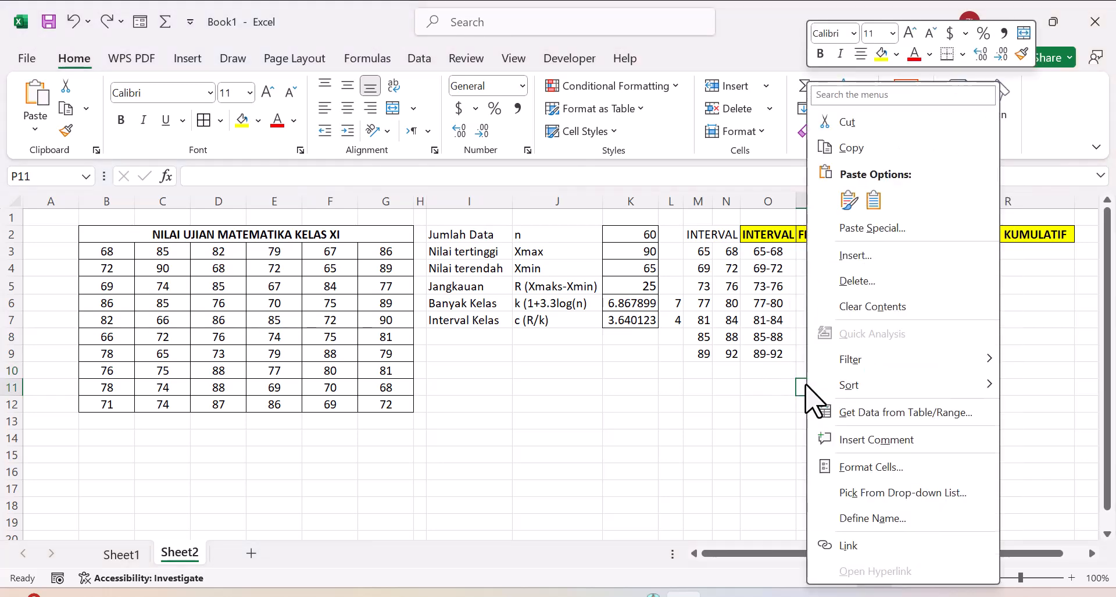
click(805, 386)
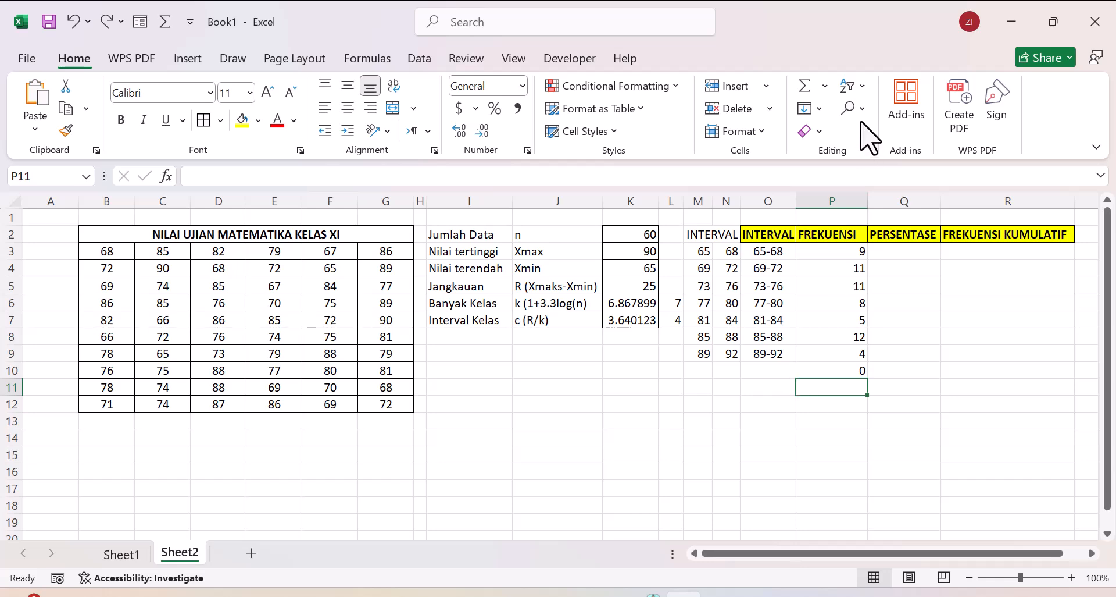
click(810, 82)
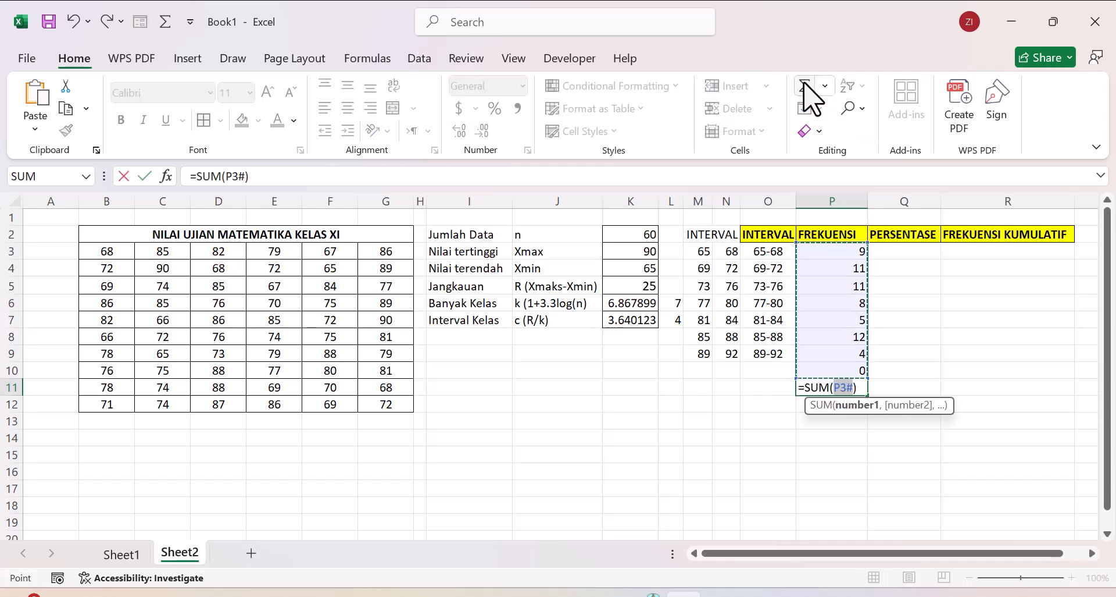
key(Return)
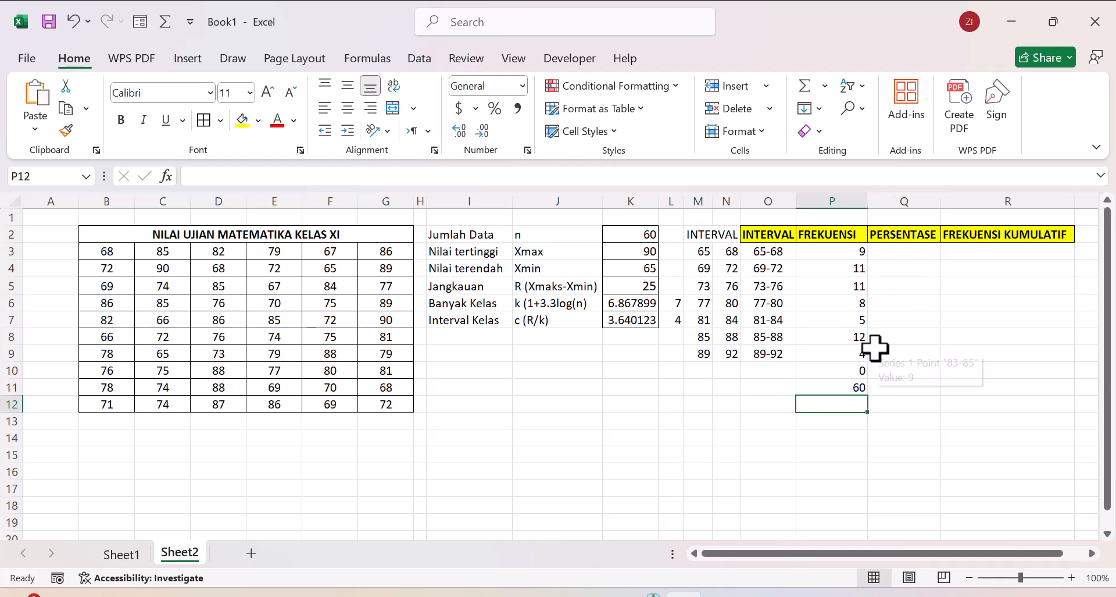
Step: Examine the frequency total in P11 and the frequencies of the 85-88 and 89-92 classes
click(814, 387)
click(774, 389)
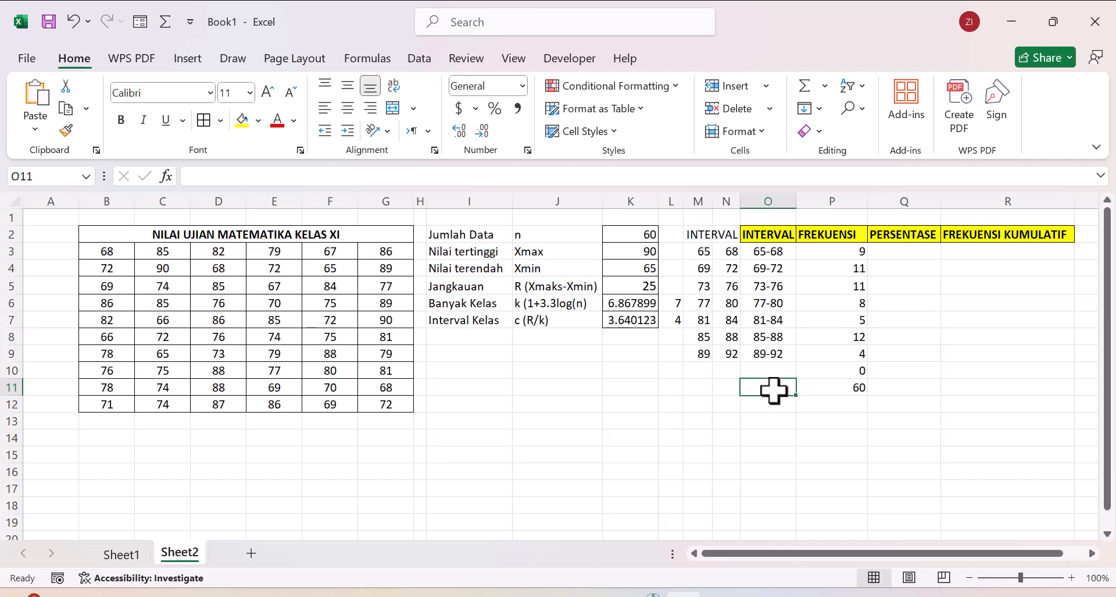
right_click(830, 389)
click(812, 386)
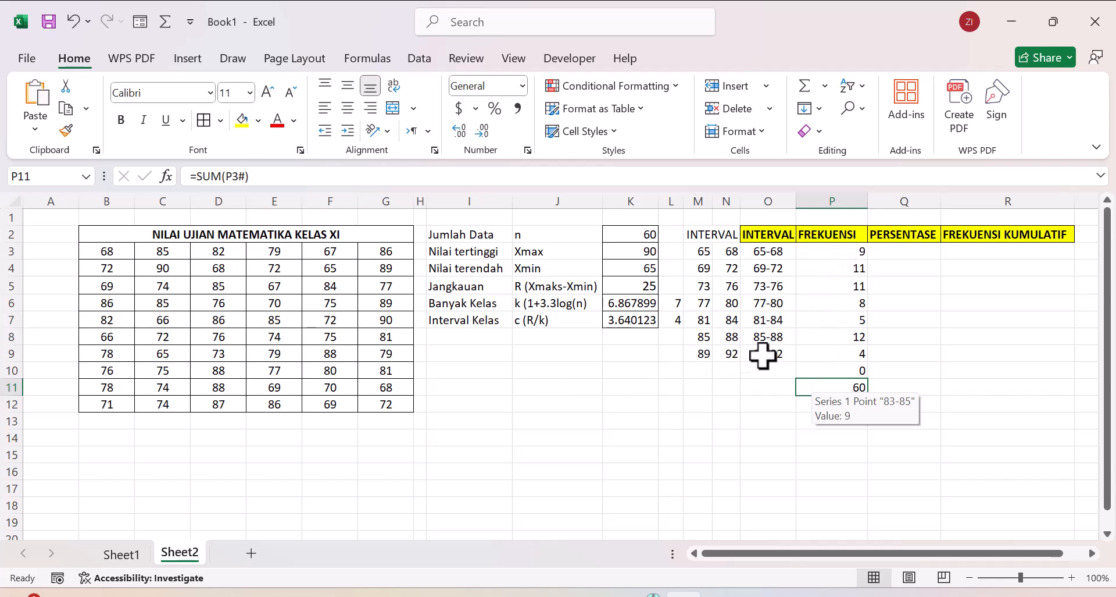
click(804, 353)
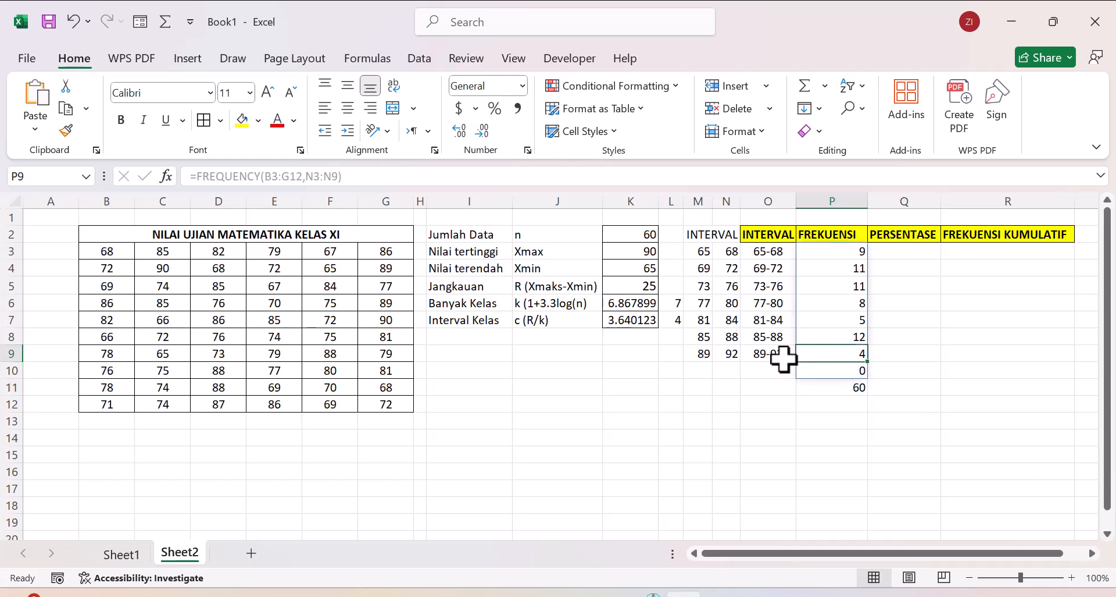
click(824, 337)
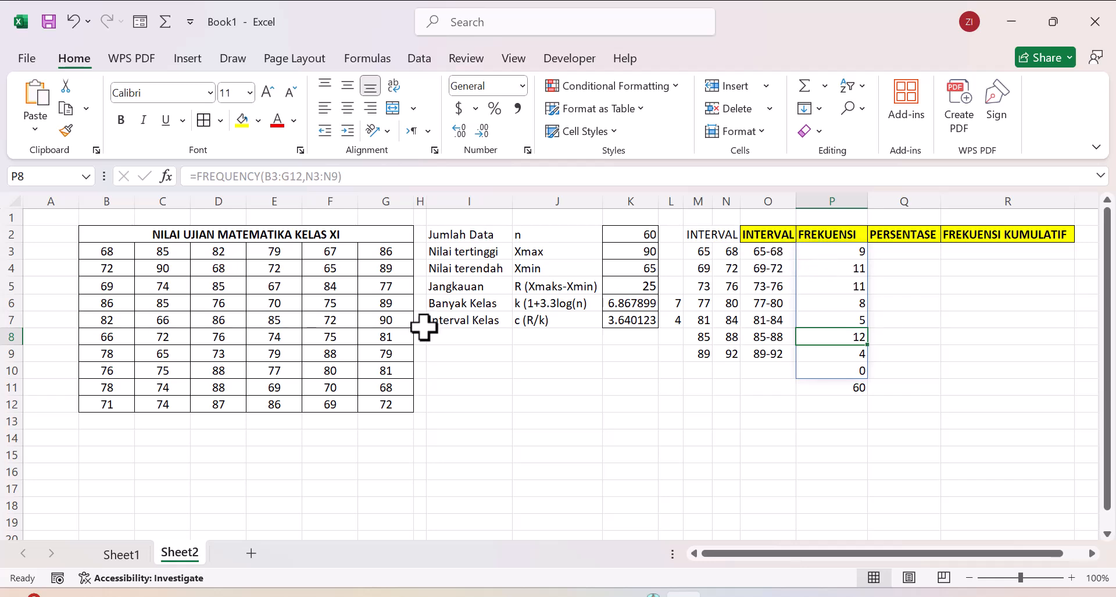
click(808, 355)
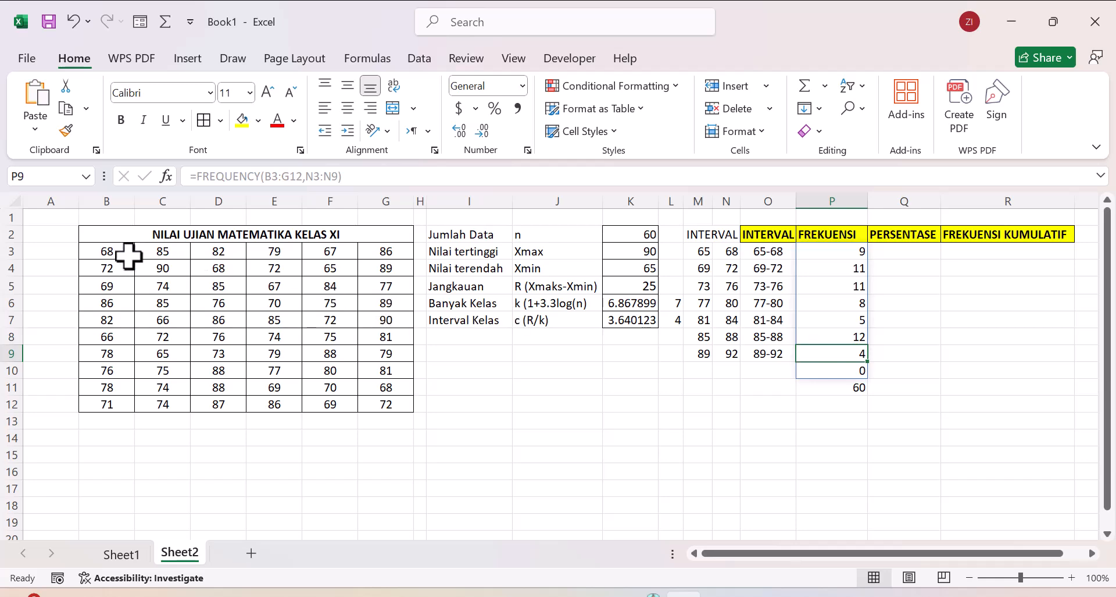
Step: Set up a conditional formatting rule on the scores in B3:G12 for cell values between 89 and 92
drag(112, 251, 393, 405)
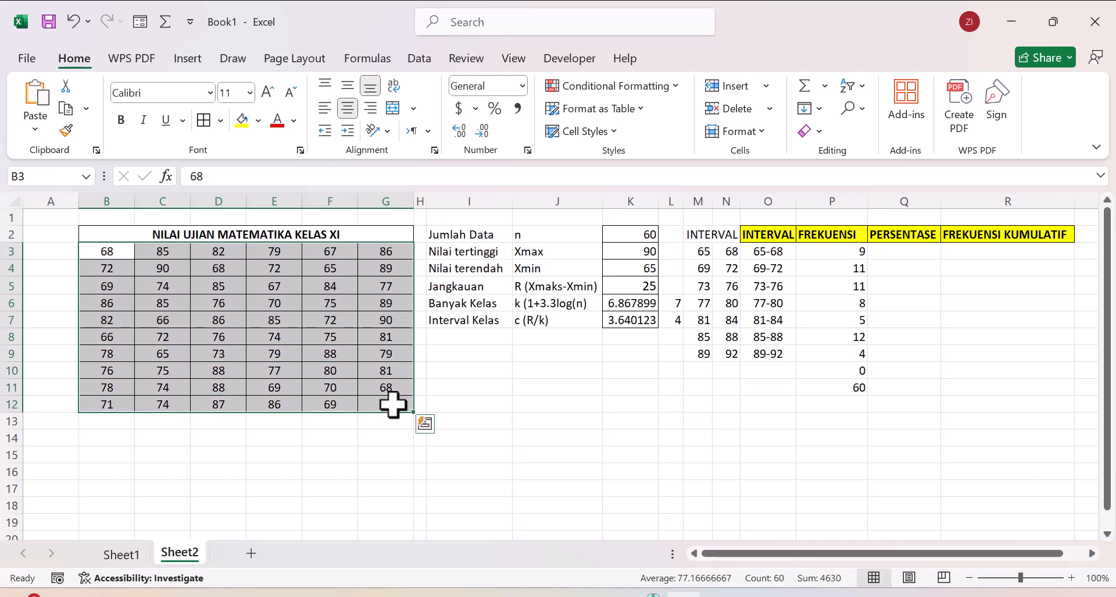
click(674, 86)
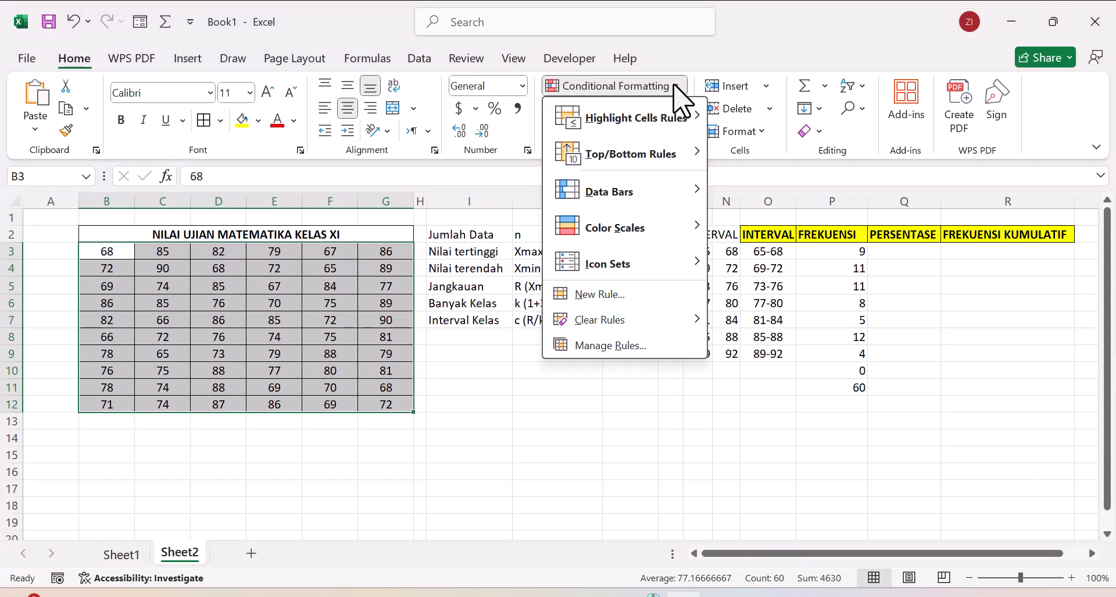
click(632, 345)
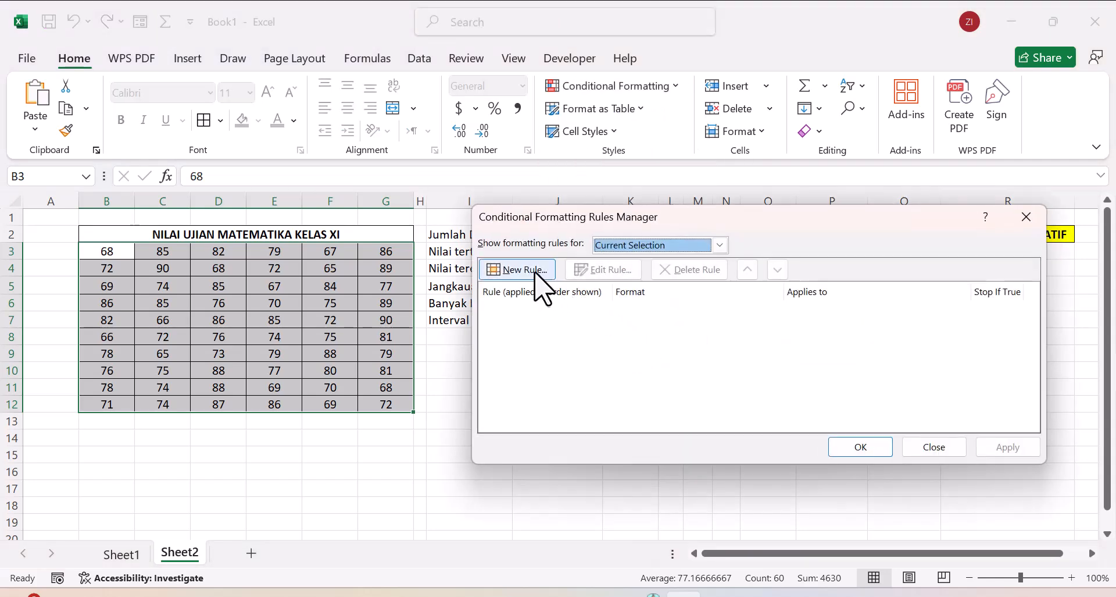
click(517, 270)
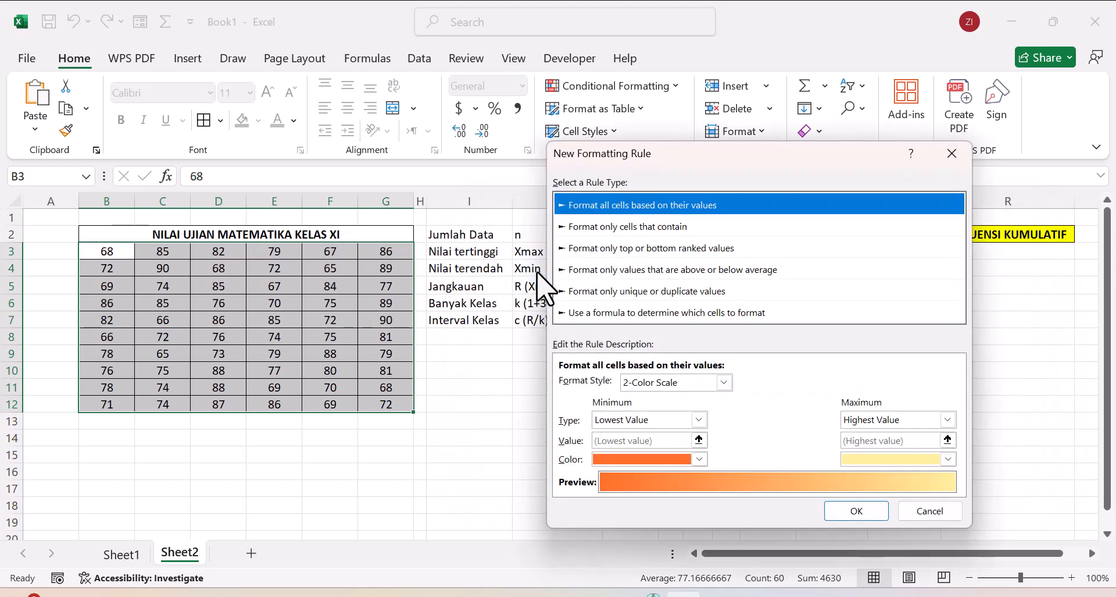
click(606, 226)
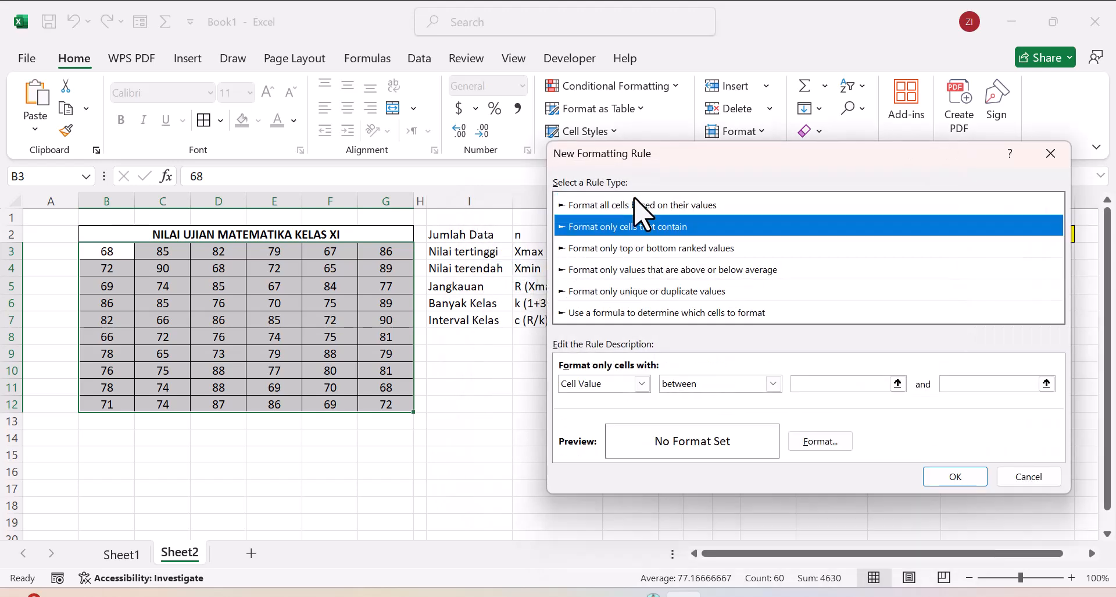
drag(695, 154, 245, 140)
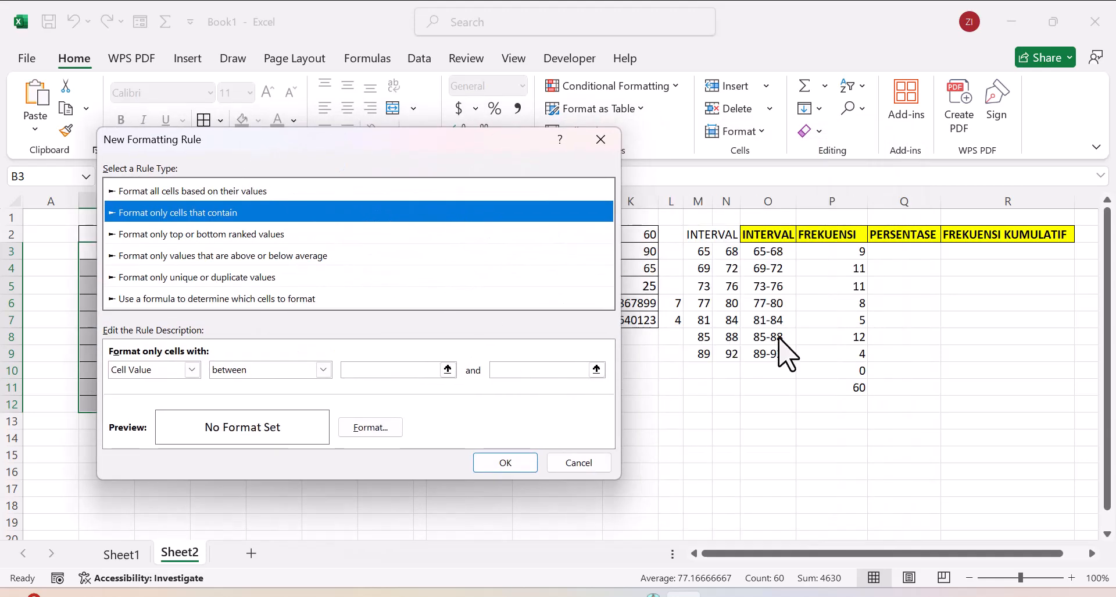
click(357, 373)
click(361, 372)
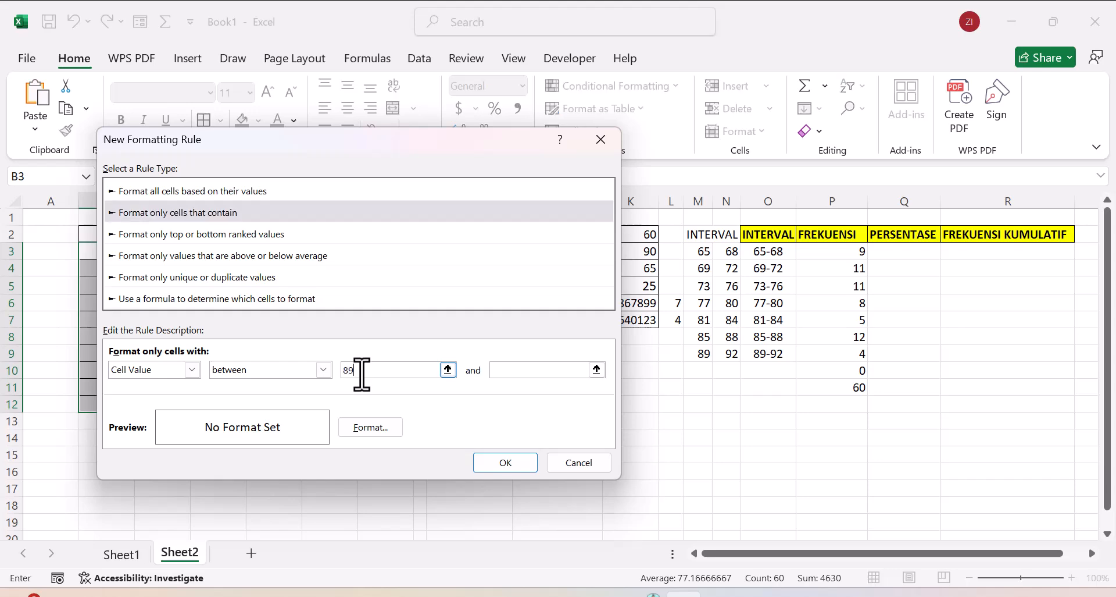
click(501, 370)
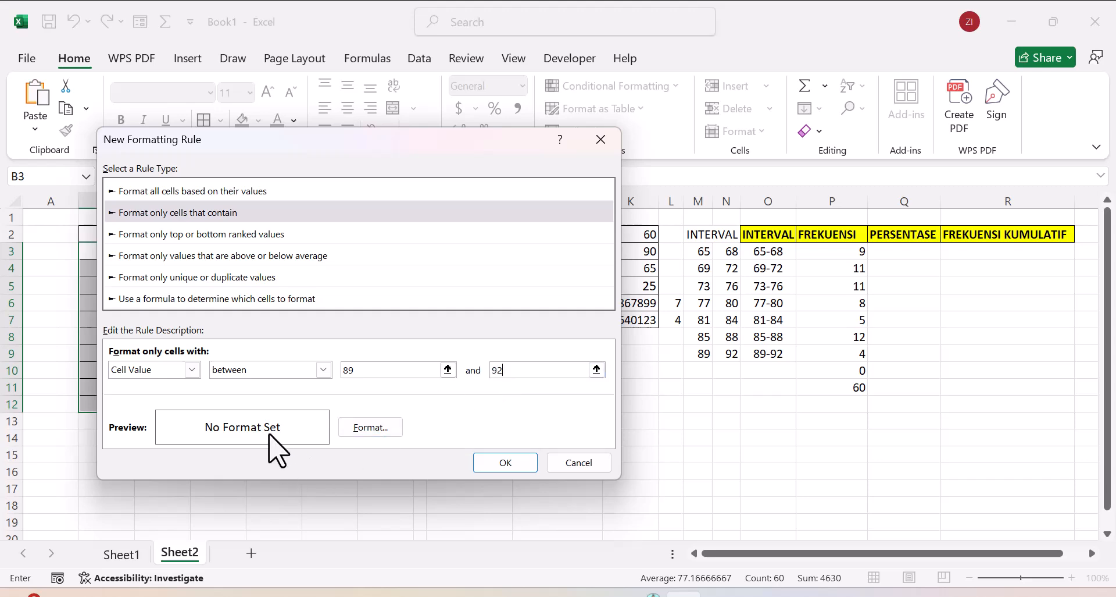
Step: Give the 89-92 rule an orange background fill and apply it to the scores
click(385, 430)
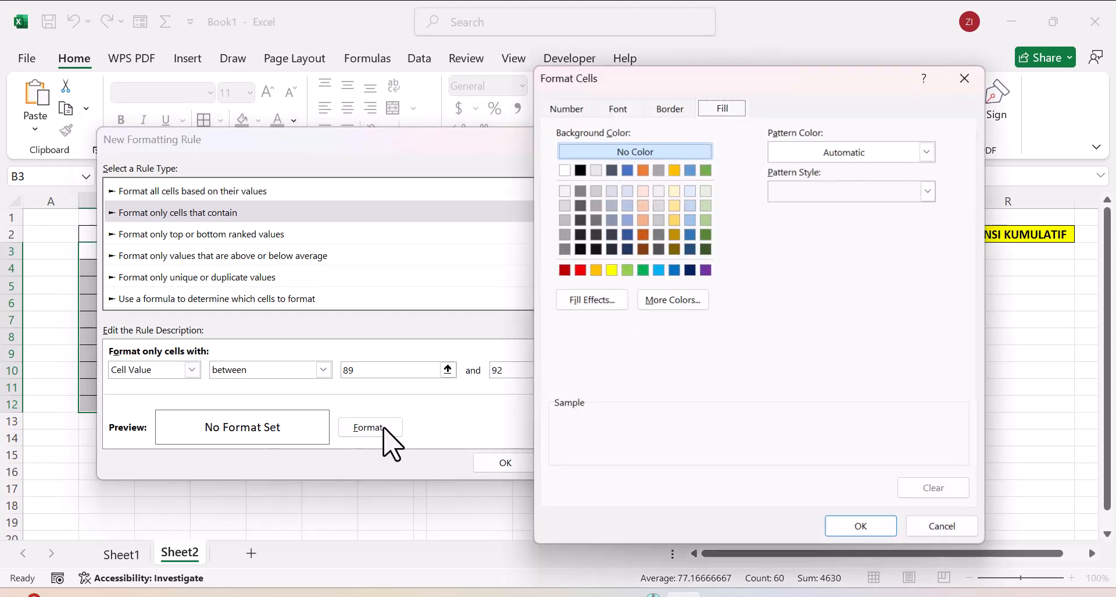
click(597, 270)
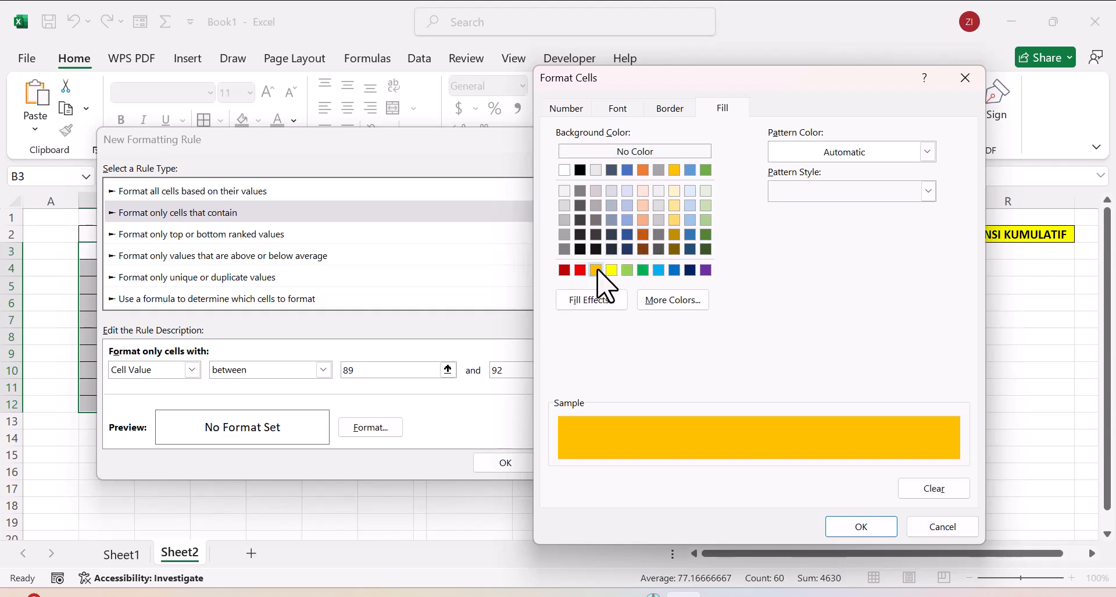
click(843, 525)
click(494, 464)
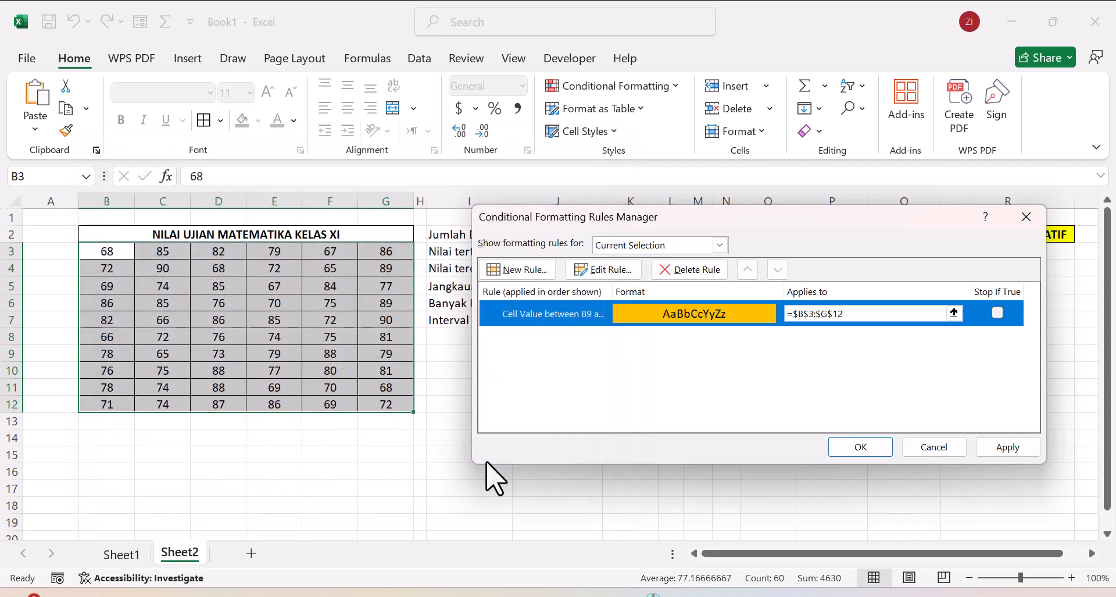
click(865, 449)
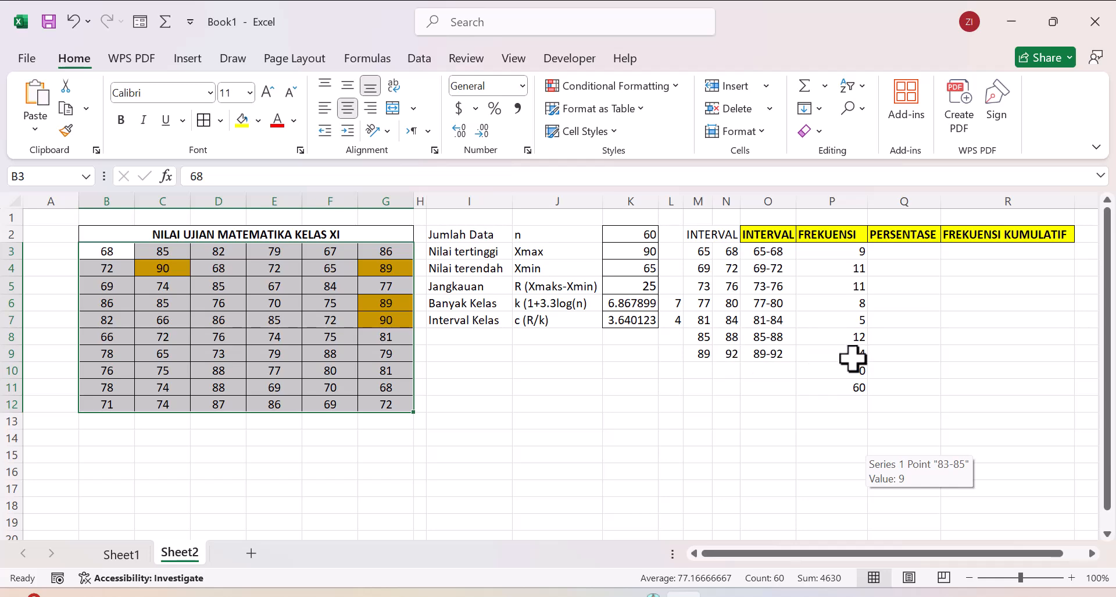
click(181, 340)
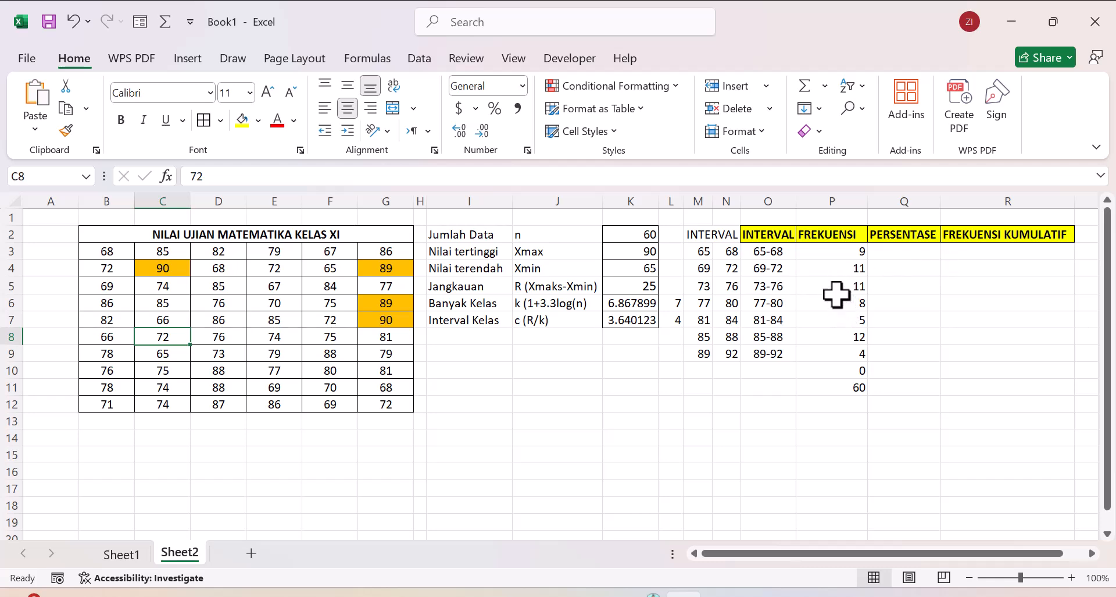
Step: Edit the conditional formatting rule on B3:G12 to highlight cell values between 73 and 76
click(806, 286)
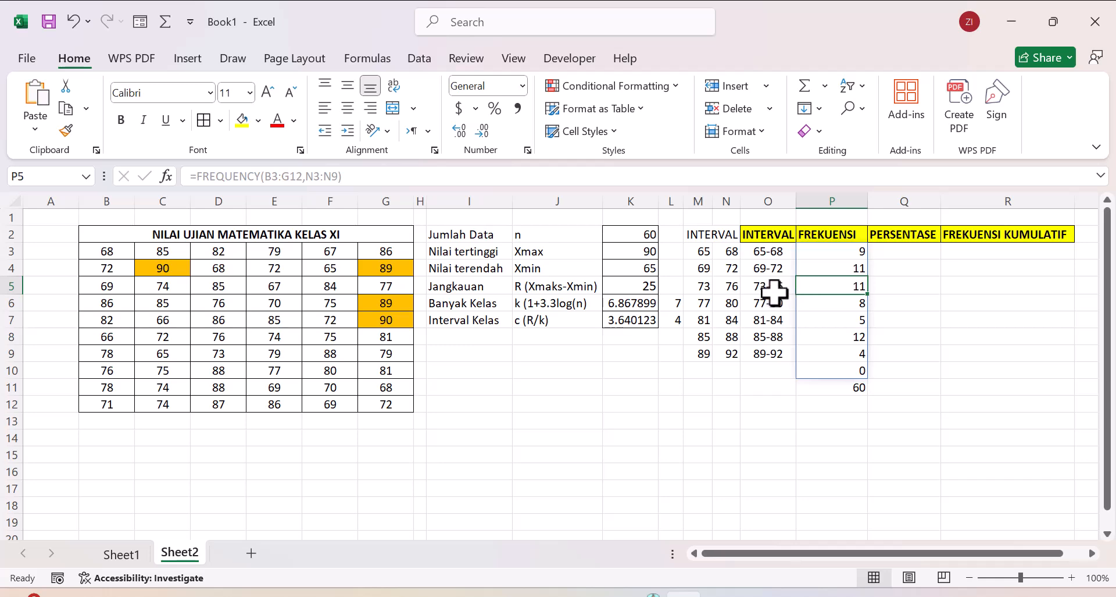
click(118, 251)
drag(119, 251, 403, 402)
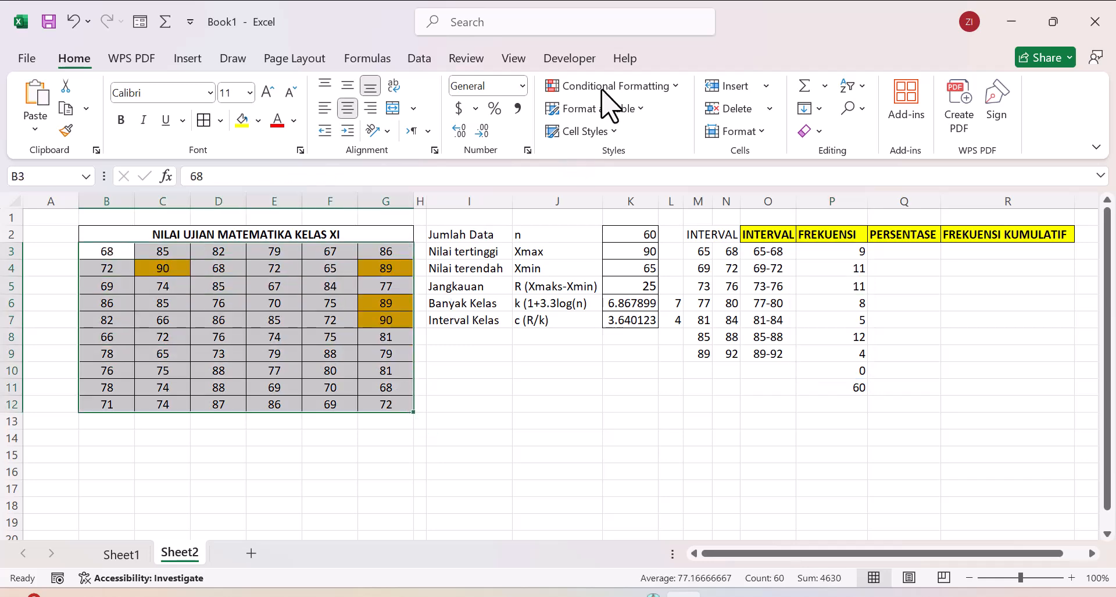
click(676, 87)
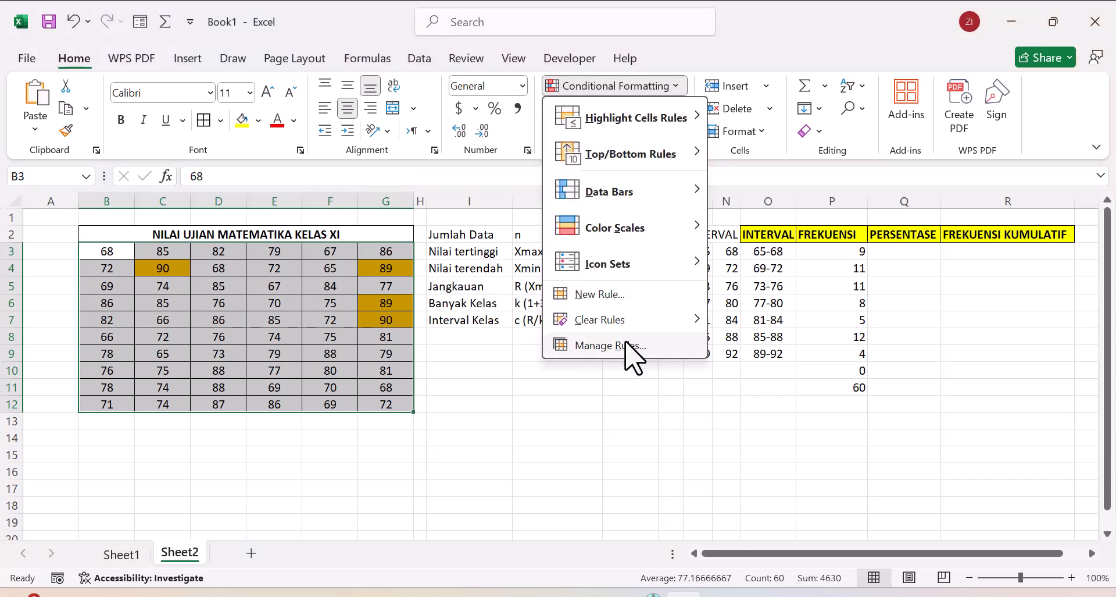
click(626, 345)
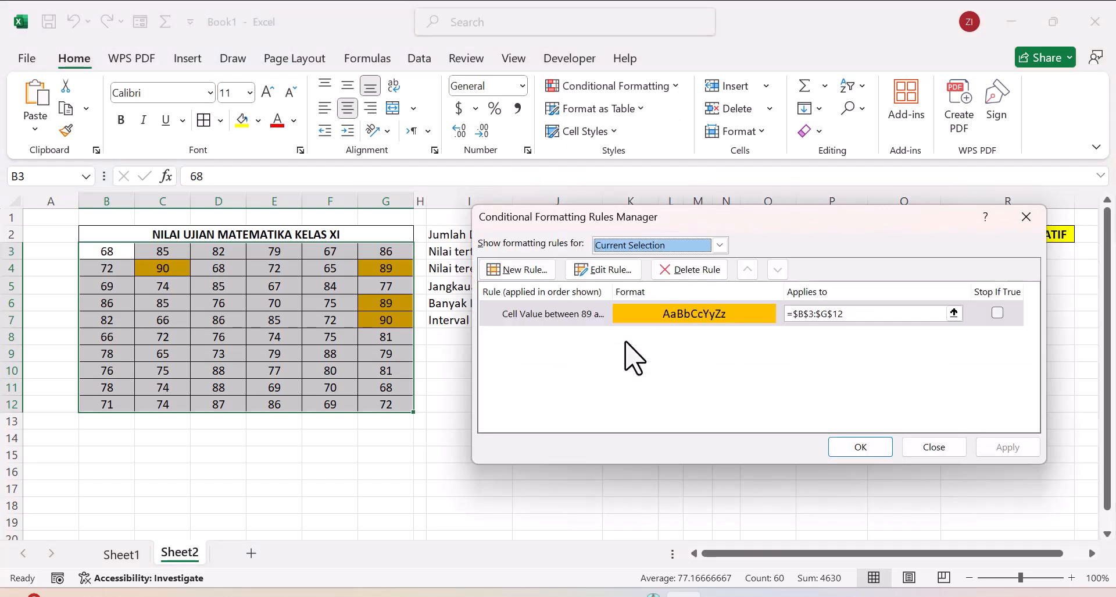
click(606, 269)
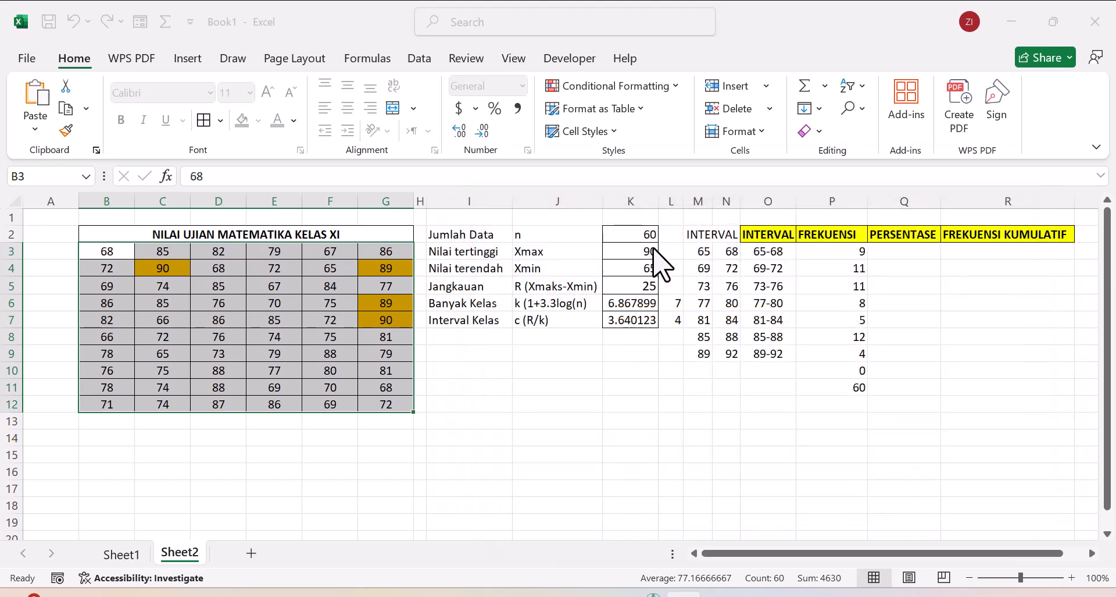
drag(709, 173, 310, 187)
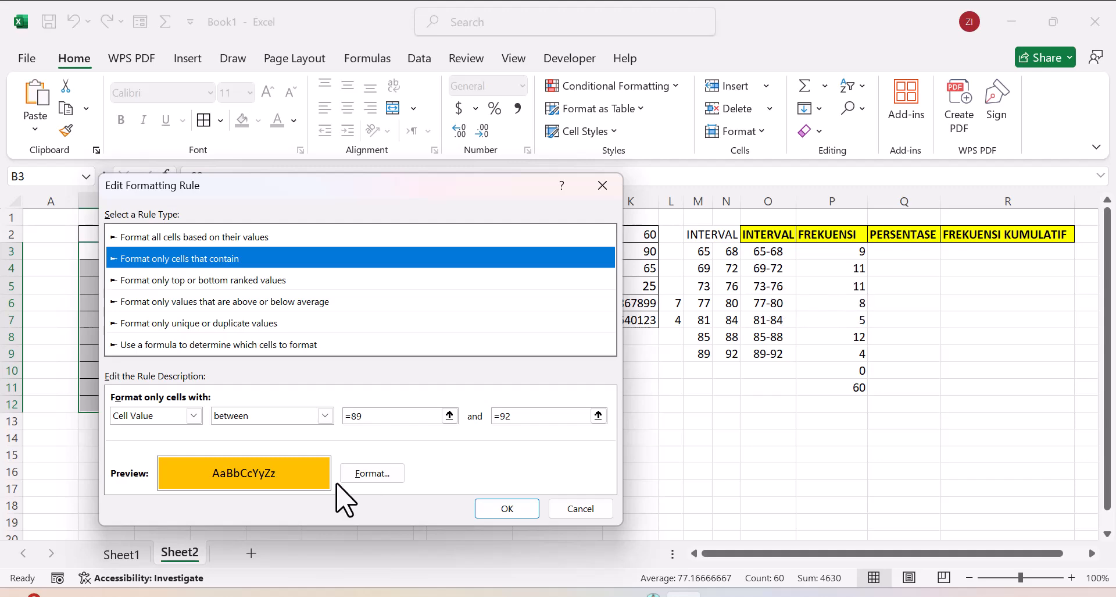
click(364, 416)
click(362, 420)
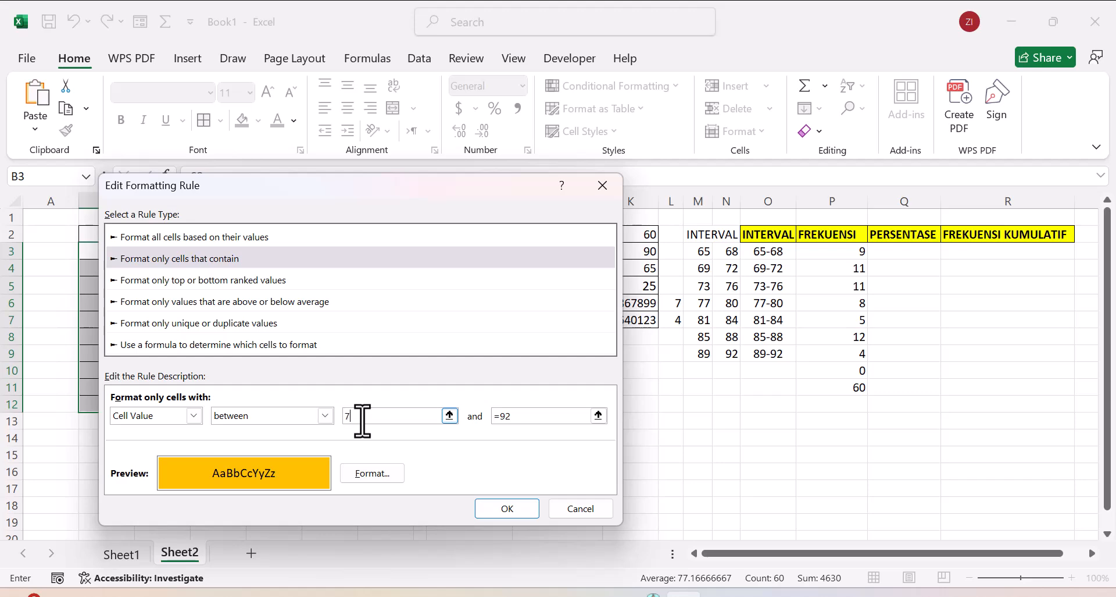
click(509, 416)
drag(512, 417, 478, 418)
click(500, 515)
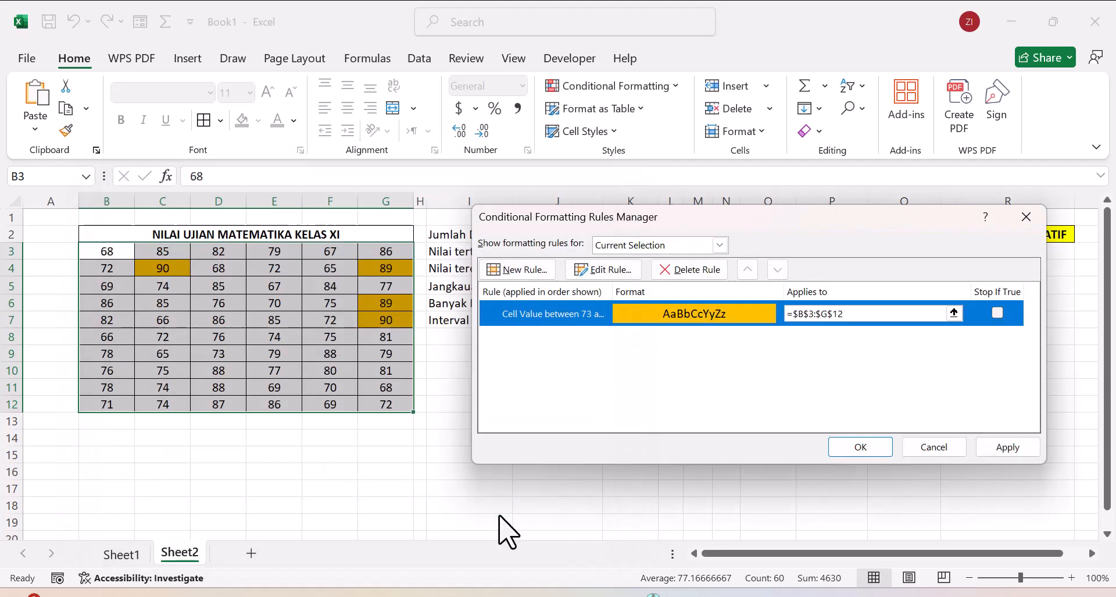
click(861, 446)
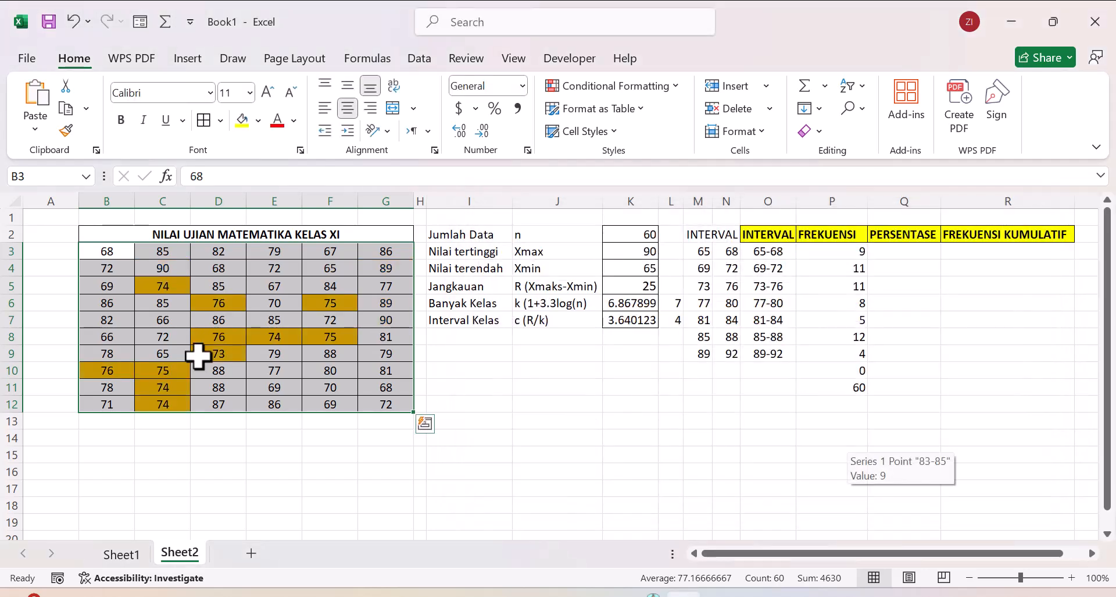
click(174, 442)
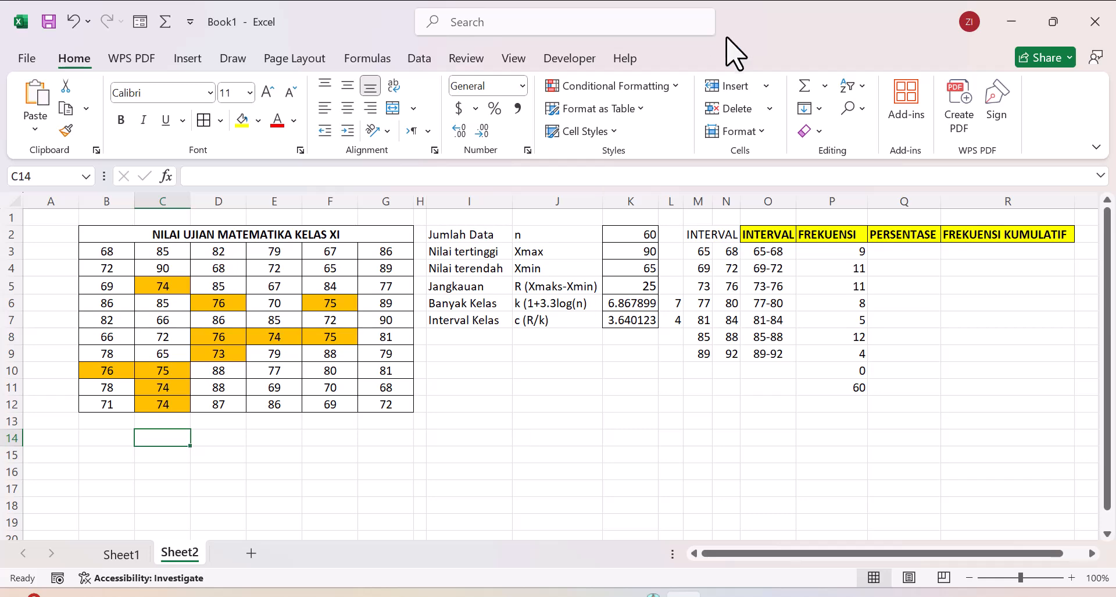
click(676, 86)
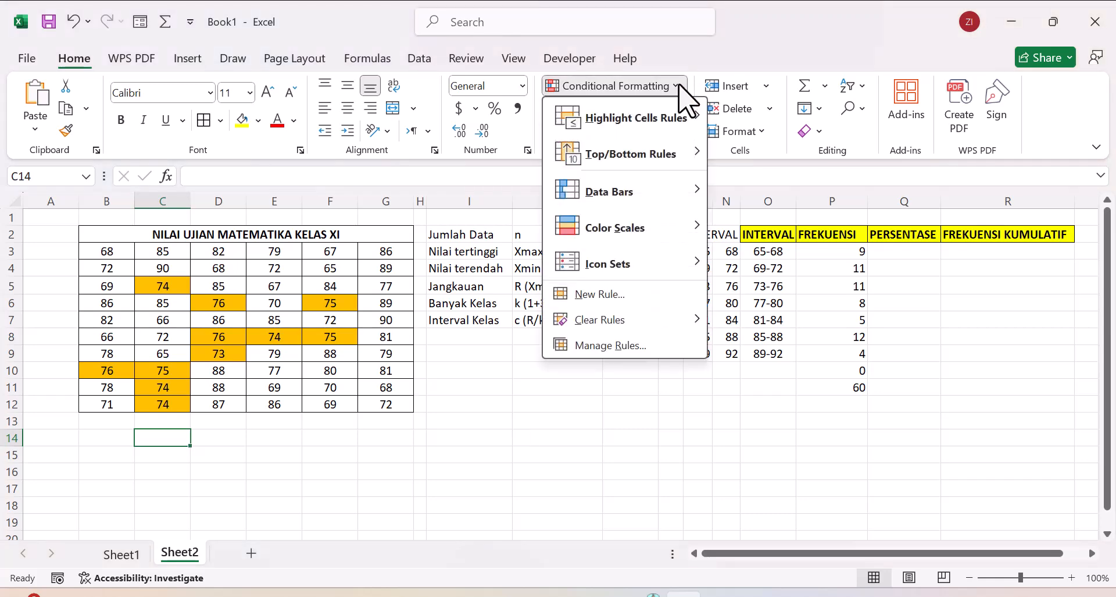
click(662, 348)
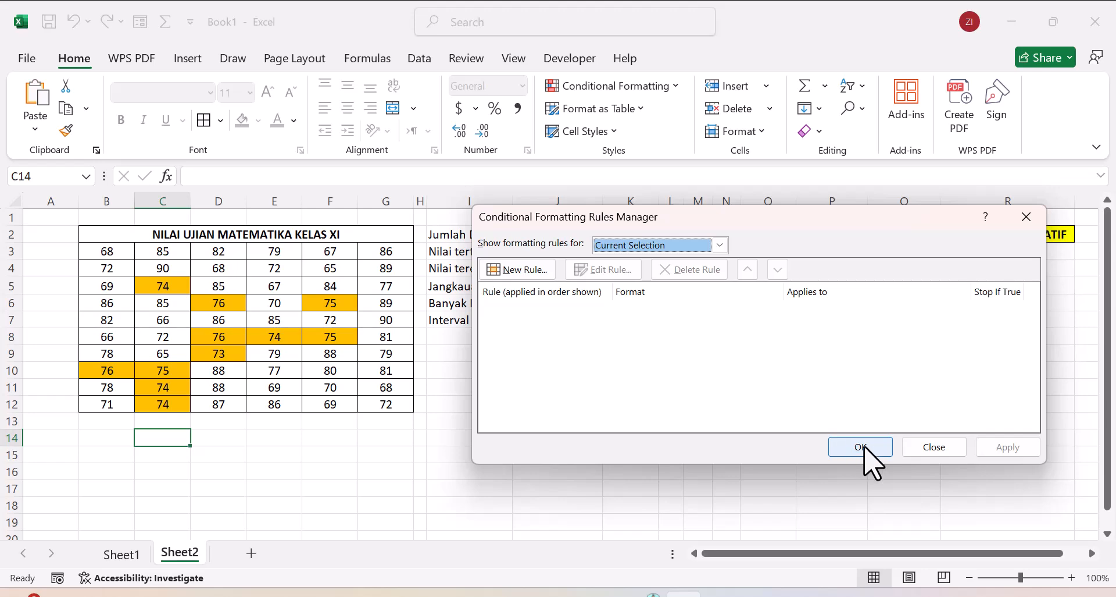
click(930, 451)
click(475, 433)
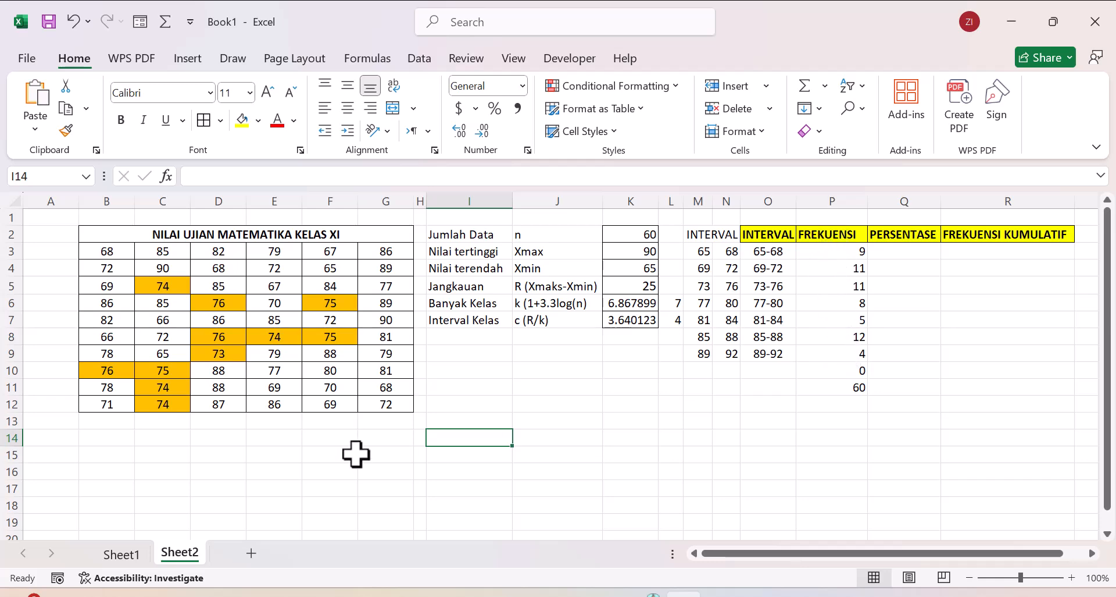
Step: Calculate the percentage for the 65-68 class in Q3 with the formula =P3/P11
click(903, 254)
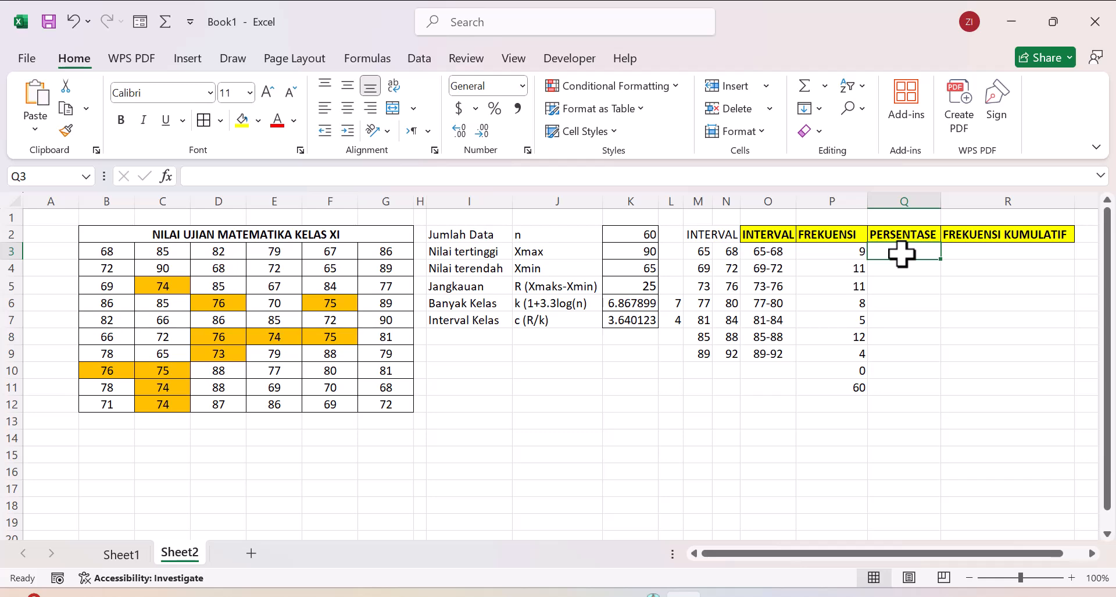
click(844, 251)
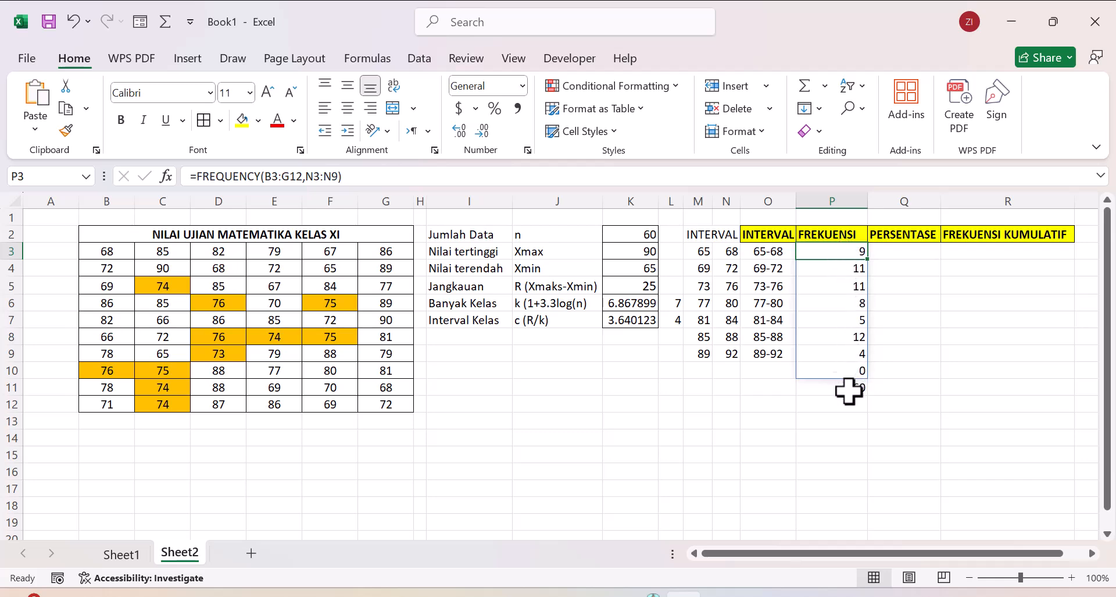
click(907, 254)
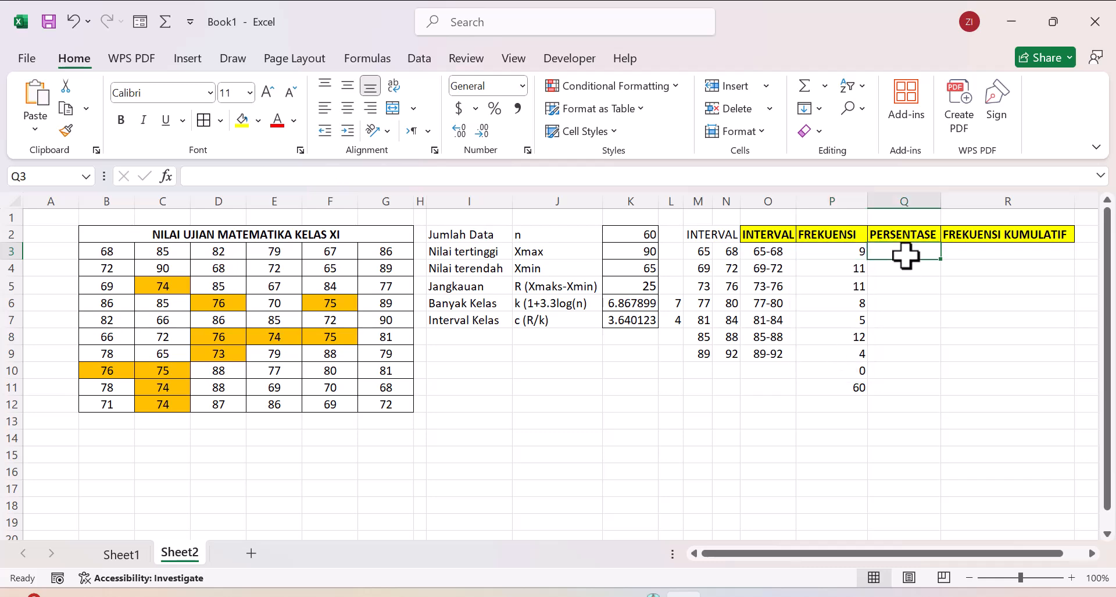
text(=)
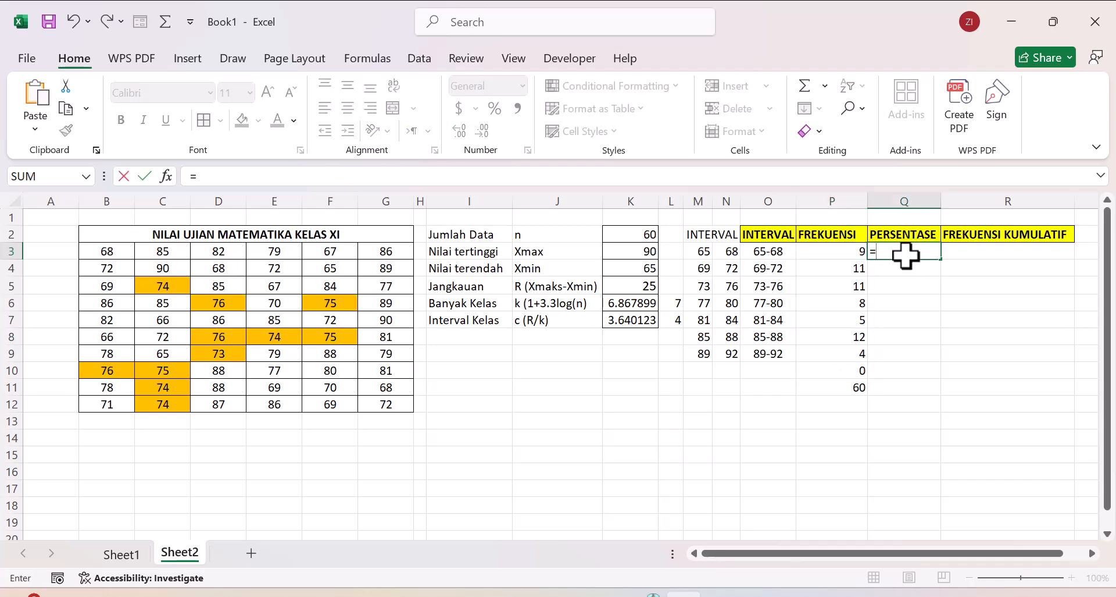
click(851, 251)
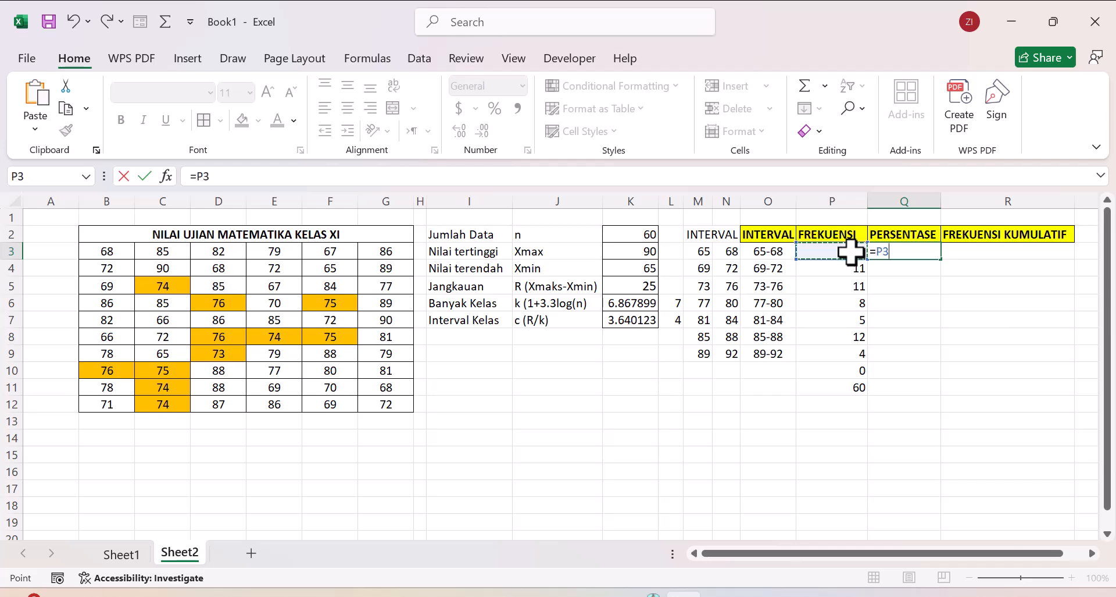
click(827, 386)
key(Return)
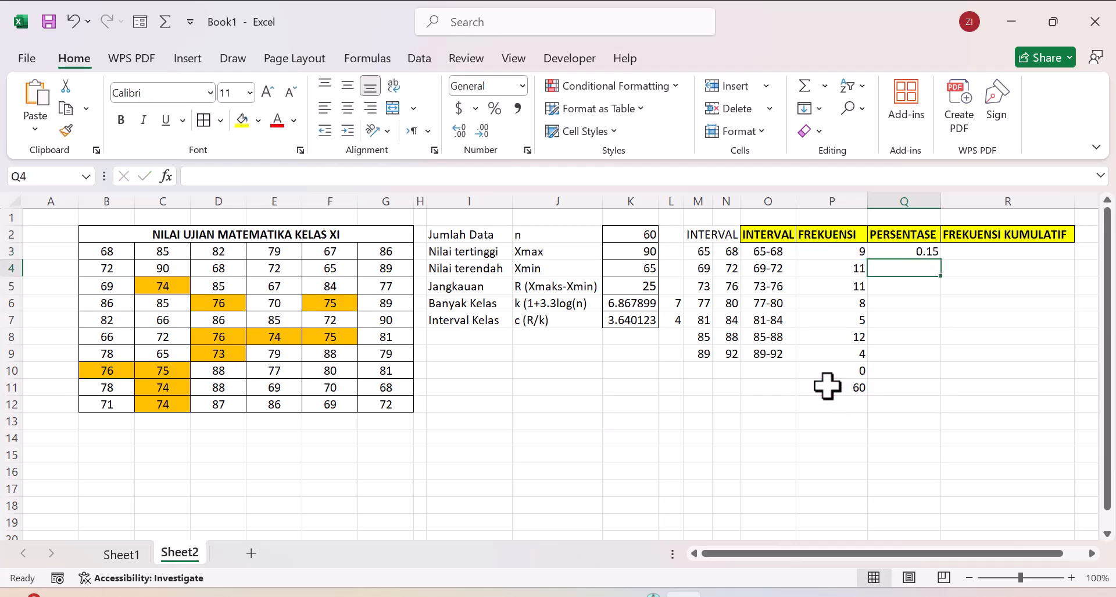
Step: Make the total reference in the Q3 percentage formula absolute so it reads =P3/$P$11
click(896, 250)
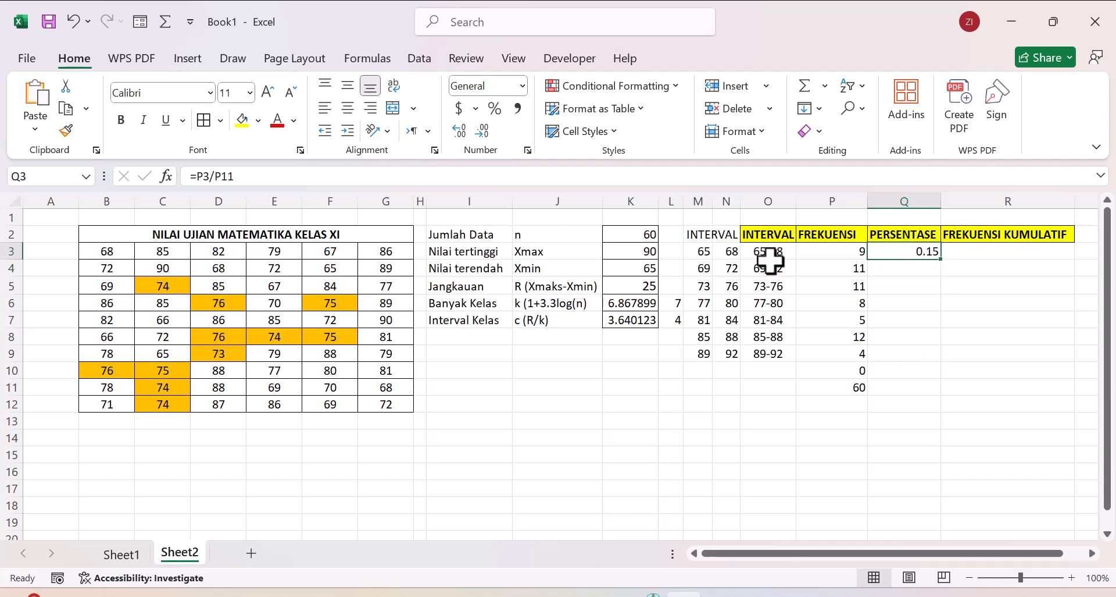
click(238, 176)
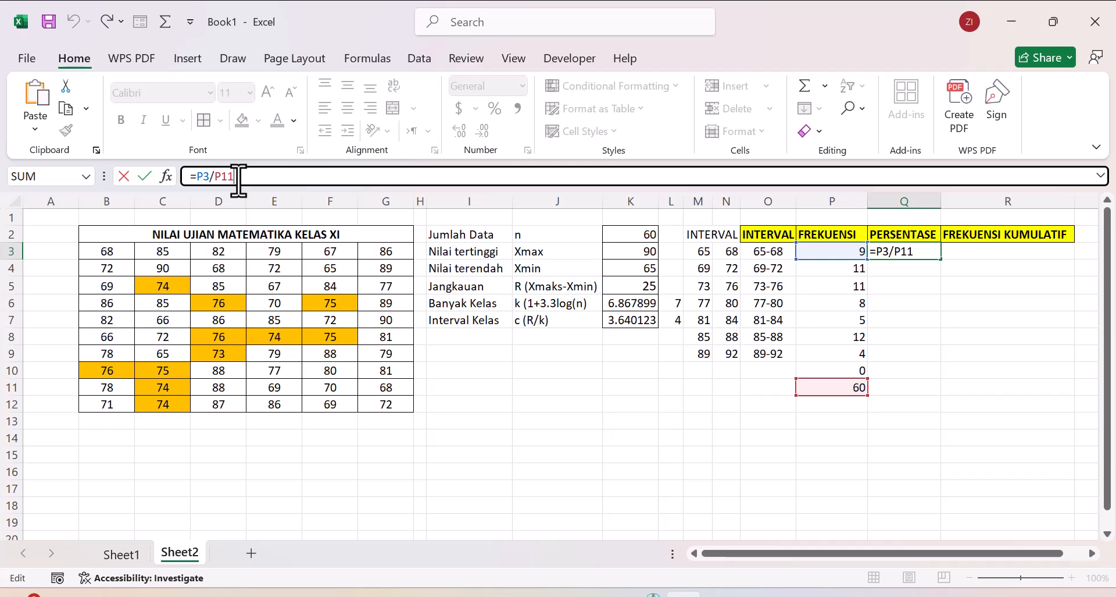
key(F4)
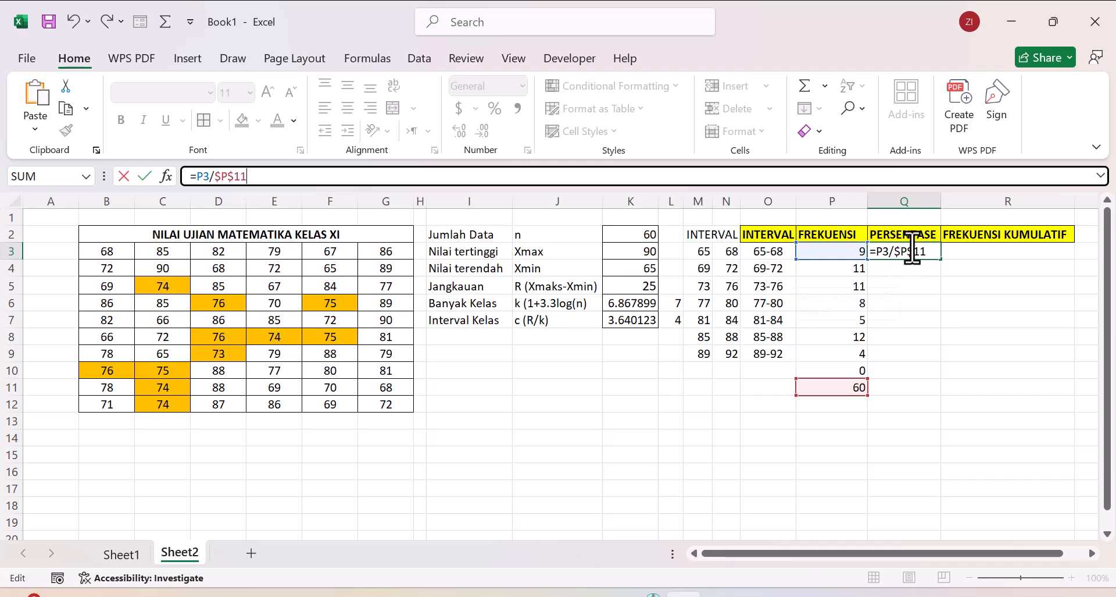
key(Return)
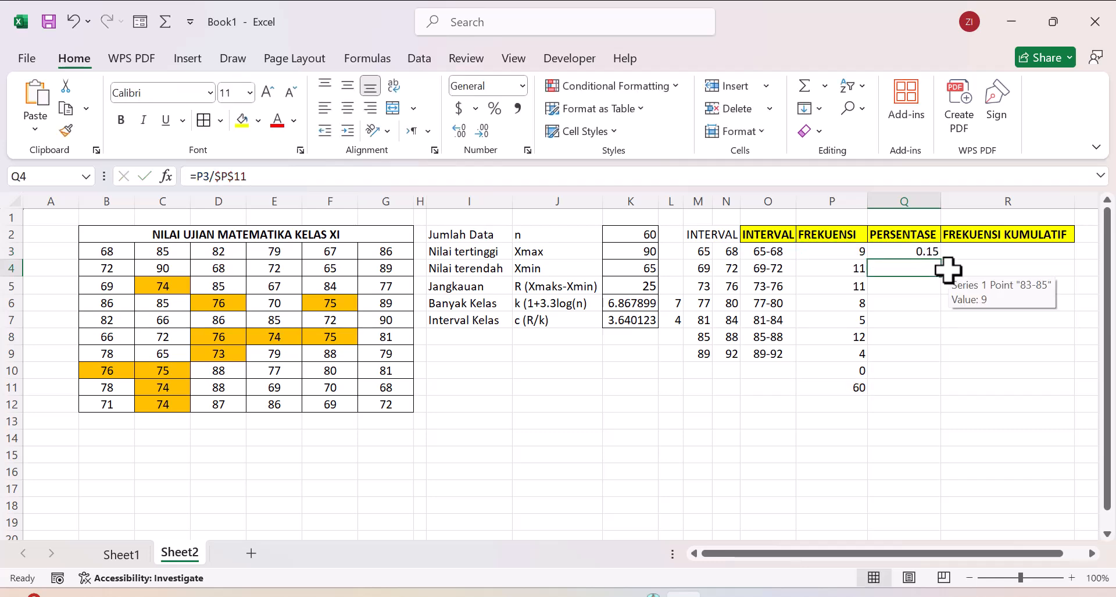
Step: Copy the Q3 percentage formula down through Q9 and format Q3:Q9 as percentages
right_click(930, 255)
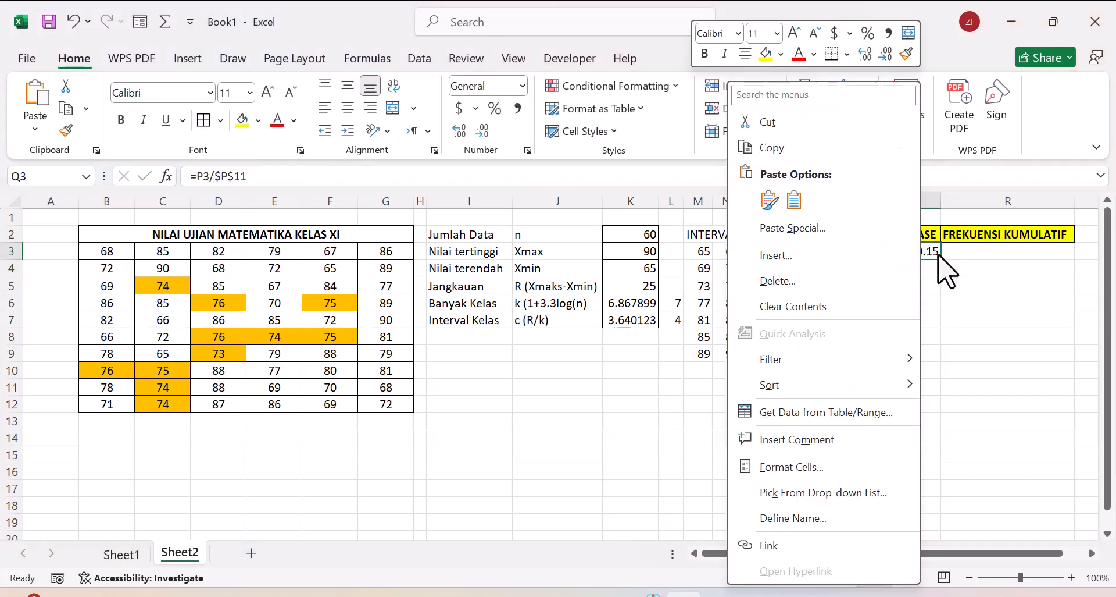
click(932, 252)
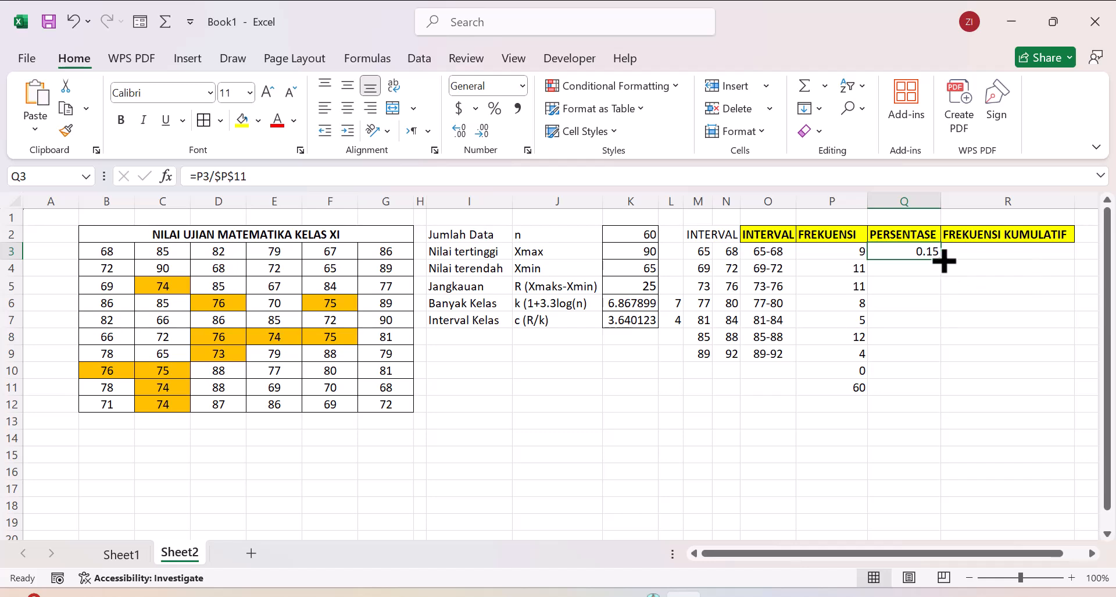
drag(940, 258, 946, 365)
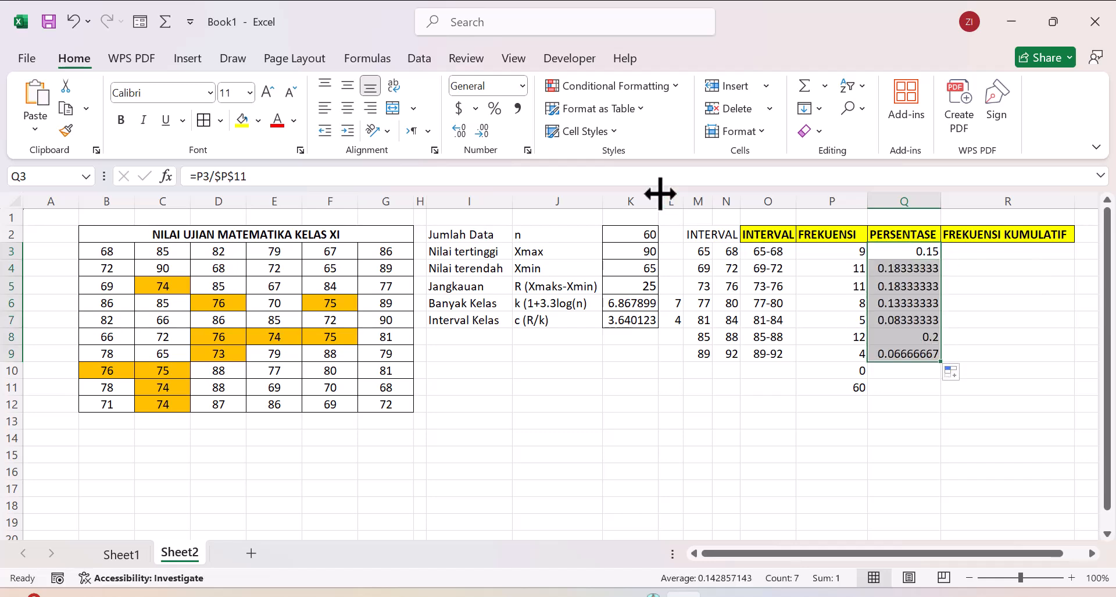
click(494, 109)
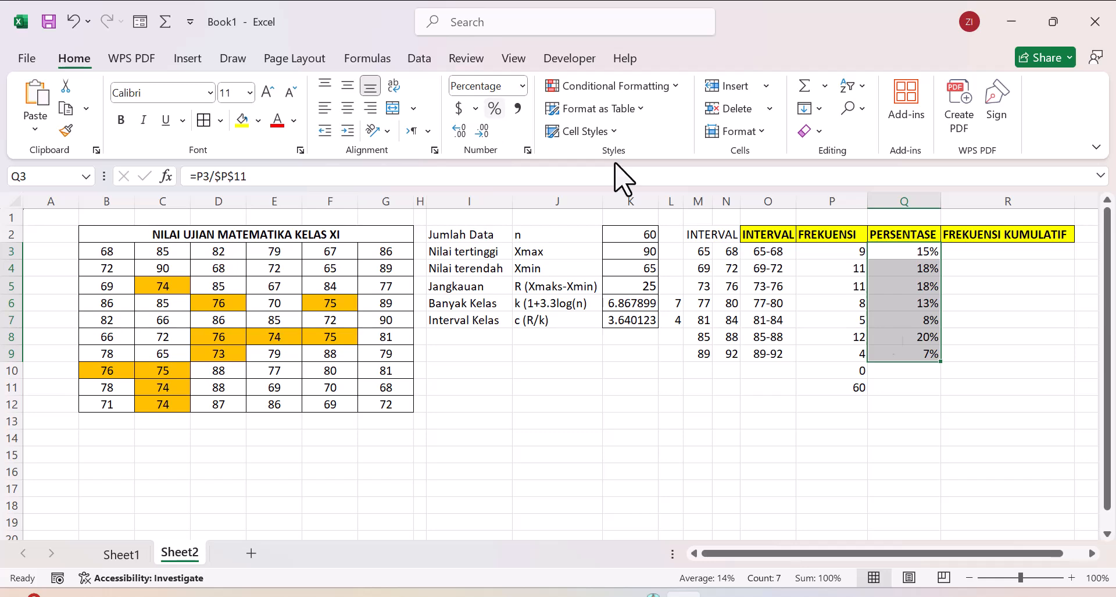
Step: Total the percentage column in Q11 with the formula =SUM(Q3:Q10)
click(924, 389)
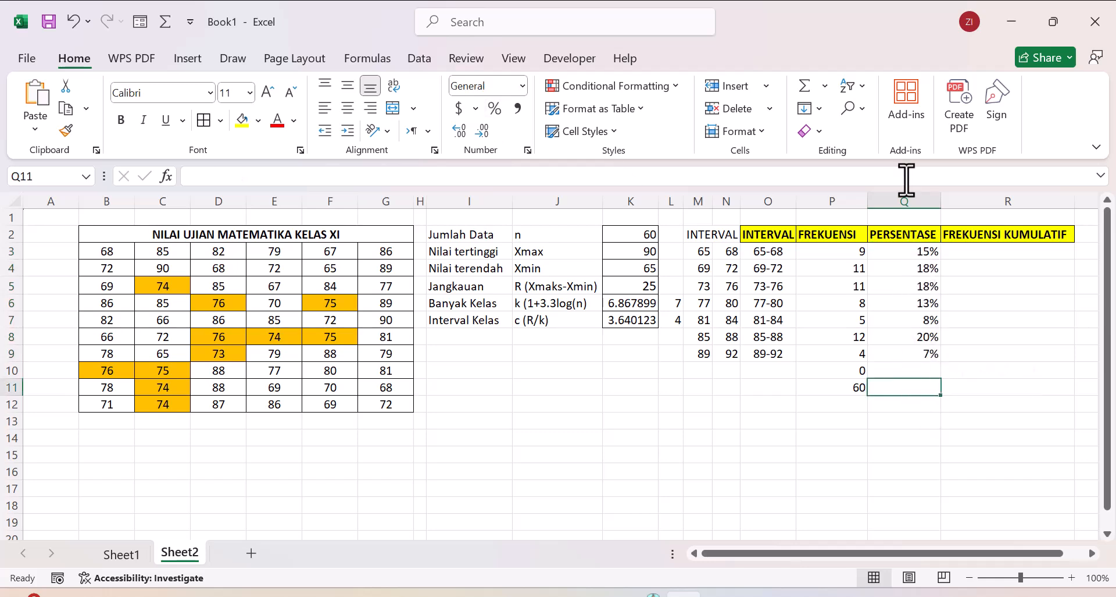
click(804, 88)
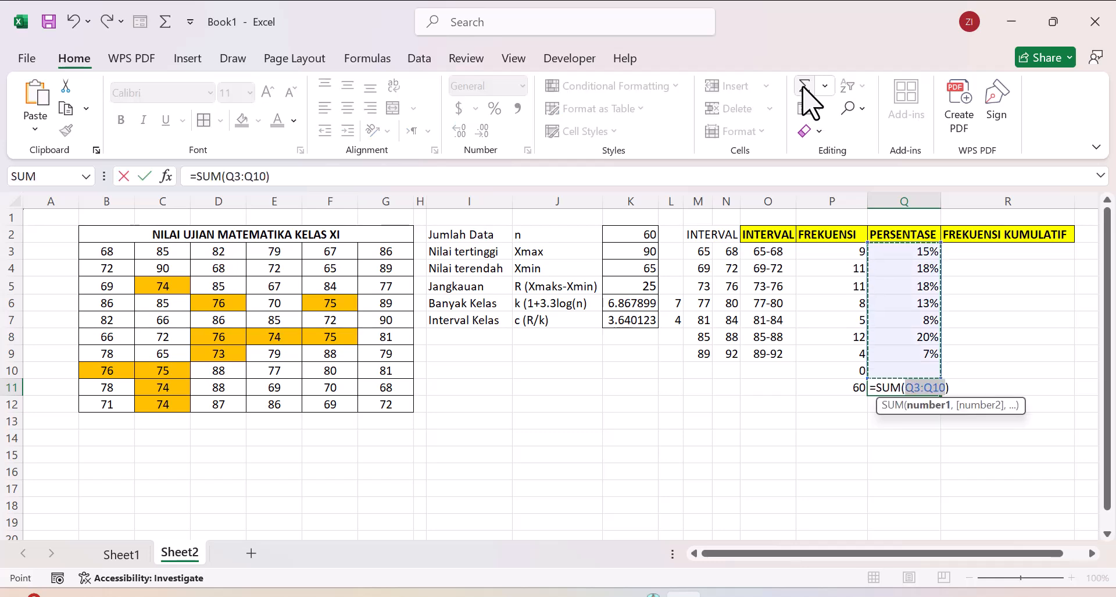
key(Return)
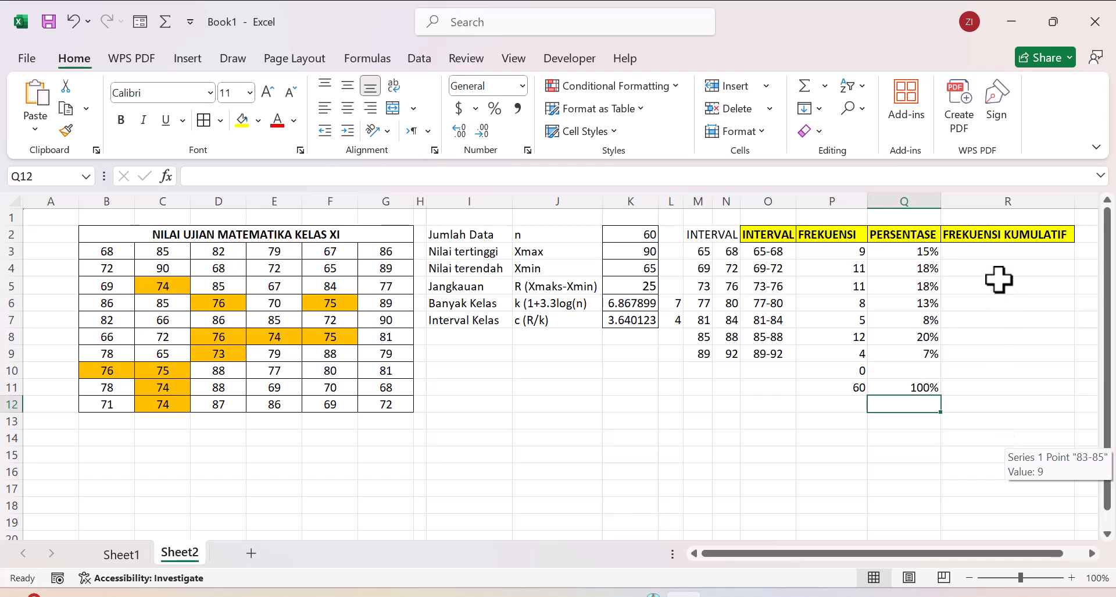
Step: Start the cumulative frequency column in R3 by referencing the 65-68 class frequency in P3
click(996, 254)
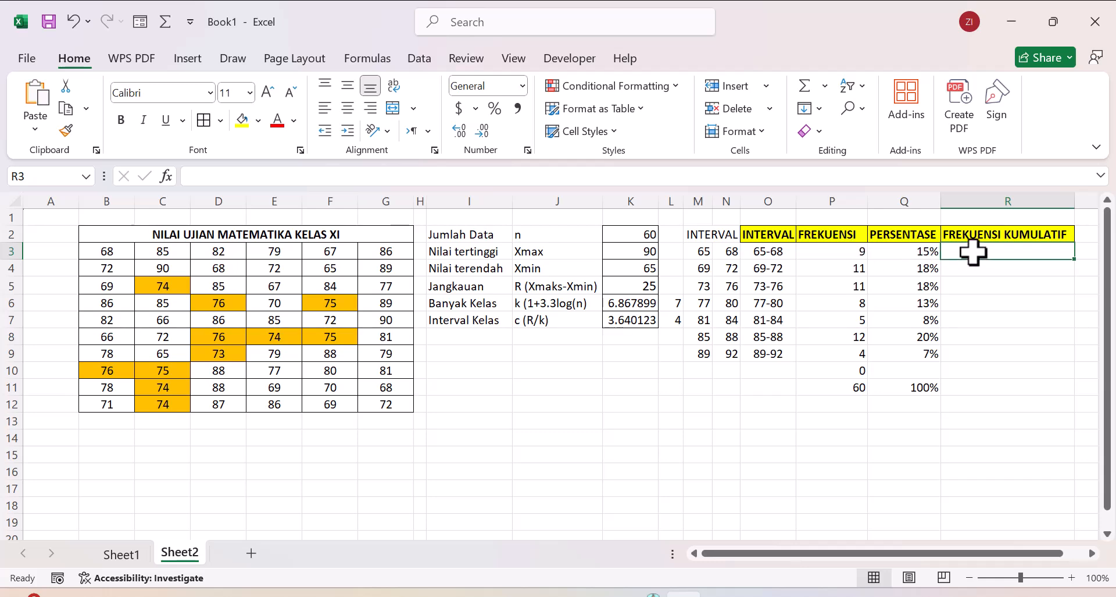
right_click(973, 252)
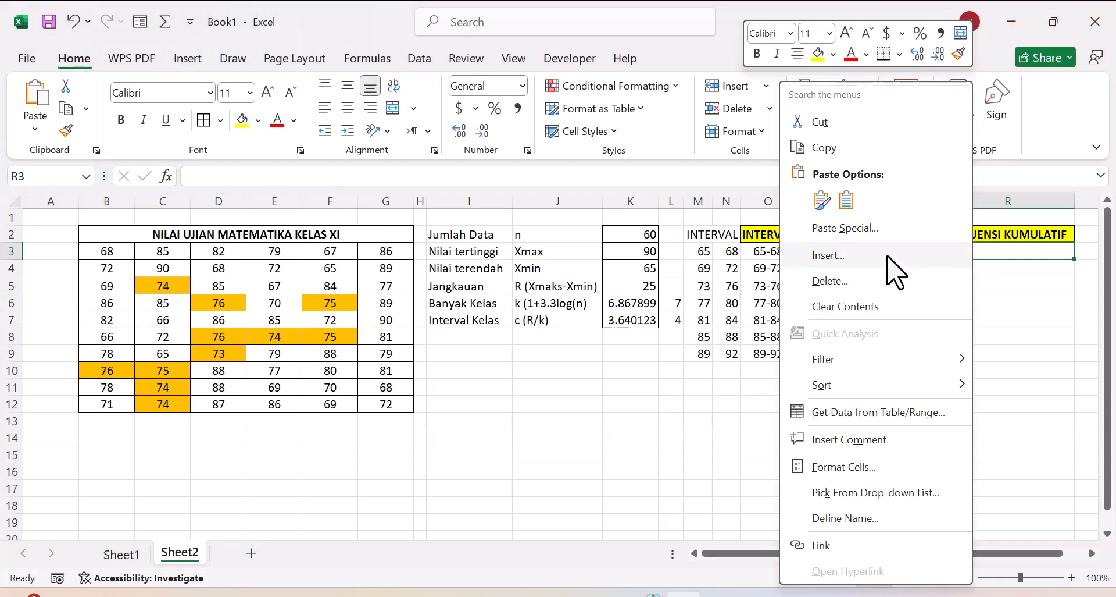
right_click(994, 254)
click(1004, 252)
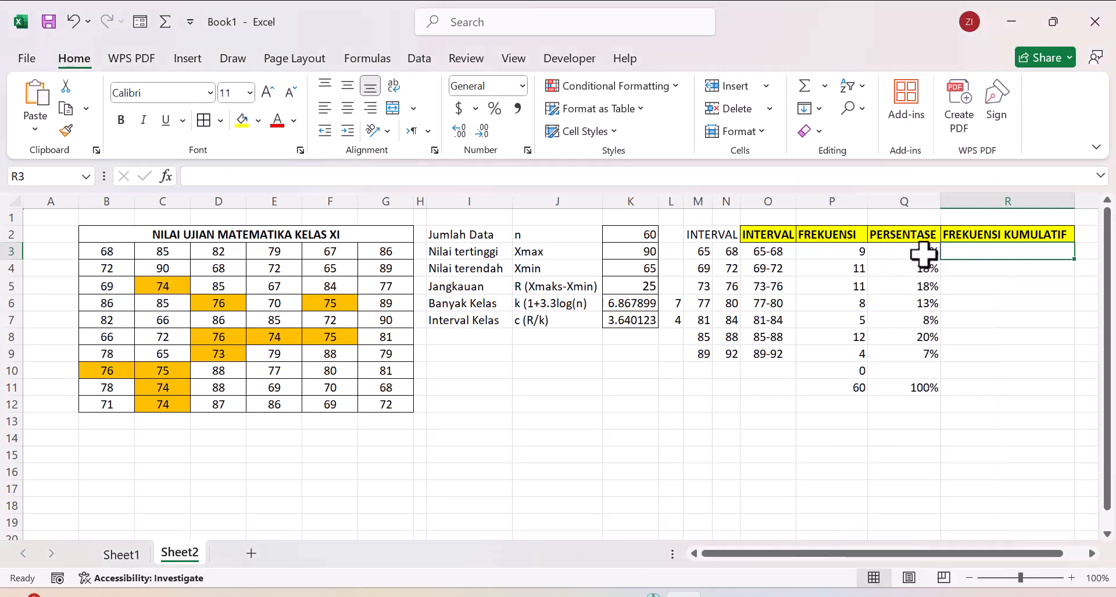
text(=)
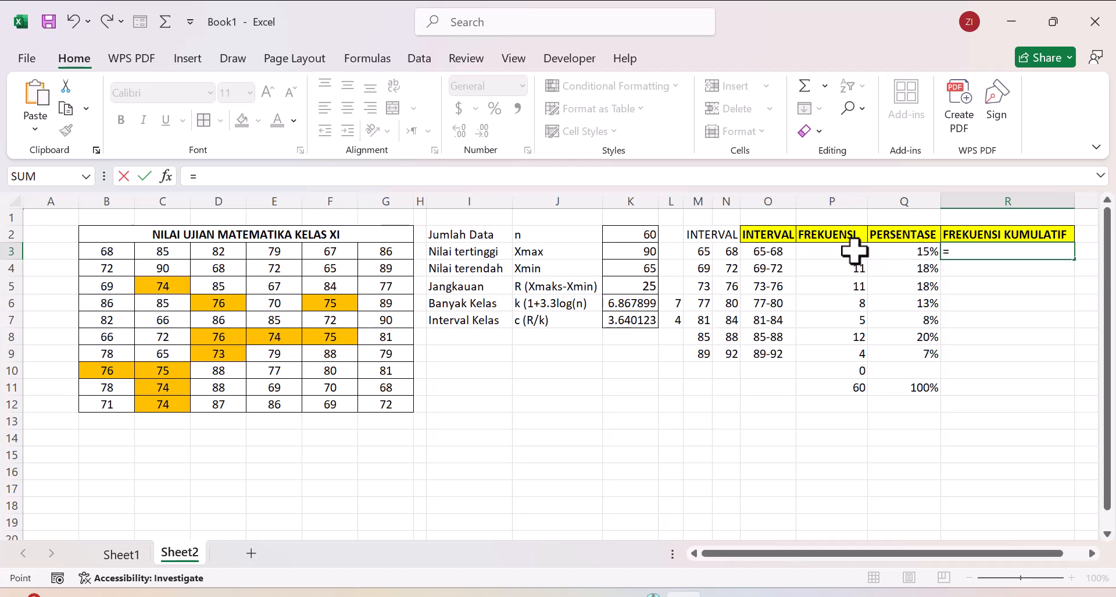
click(853, 251)
key(Return)
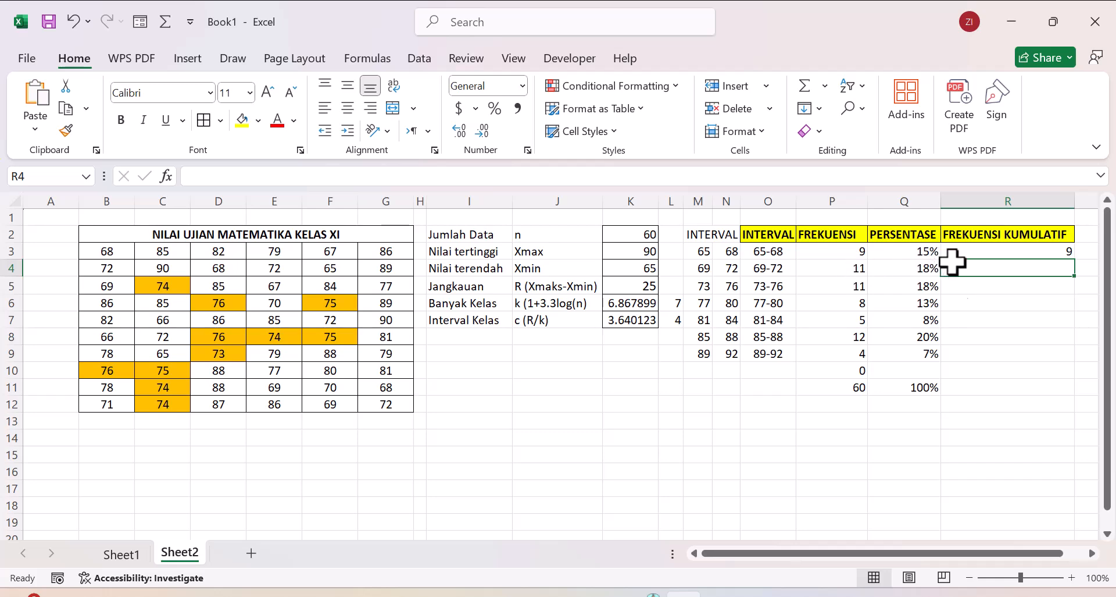
Step: Calculate the cumulative frequency for the 69-72 class in R4 with the formula =R3+P4
text(=)
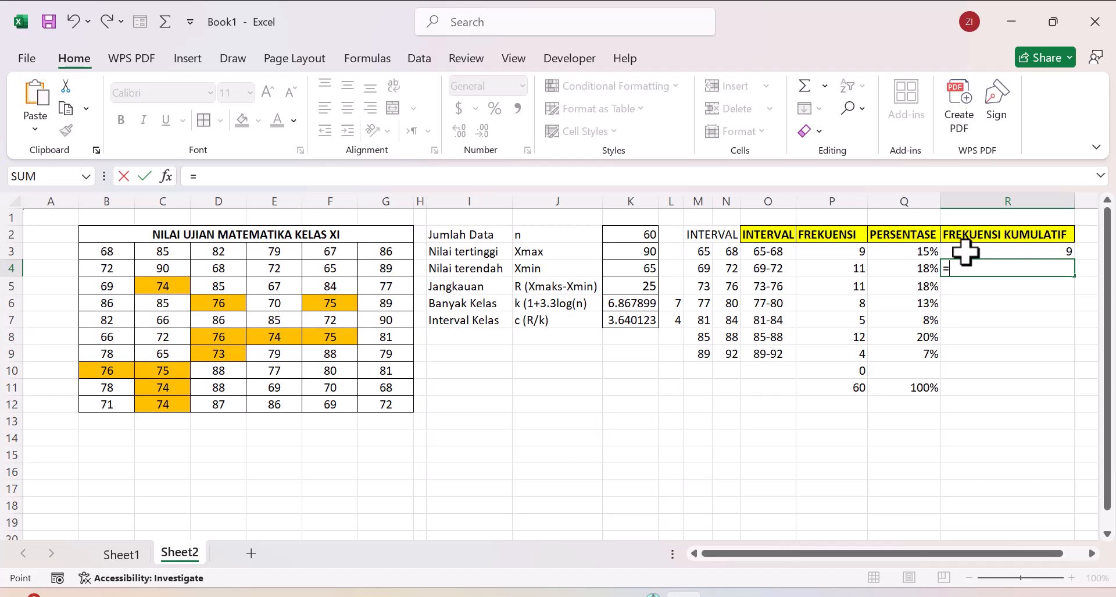
click(965, 251)
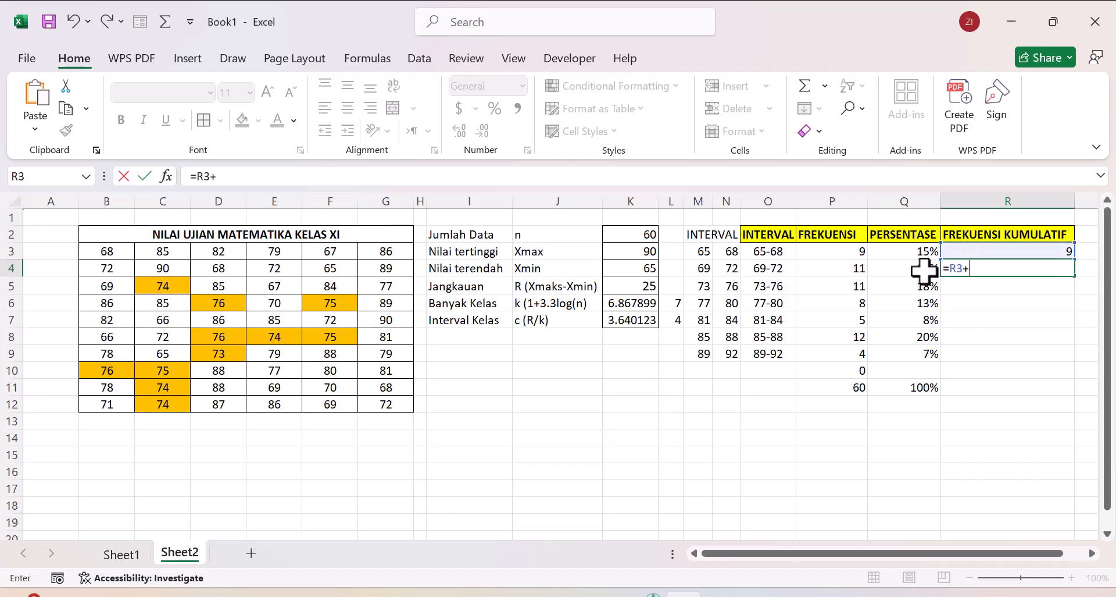
text(+)
click(852, 268)
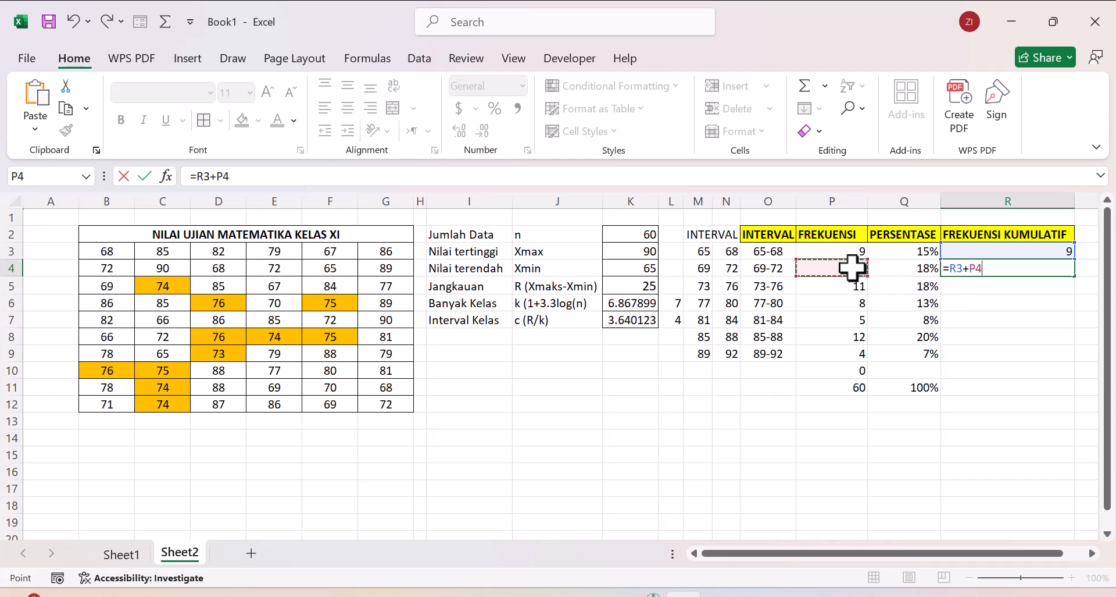
key(Return)
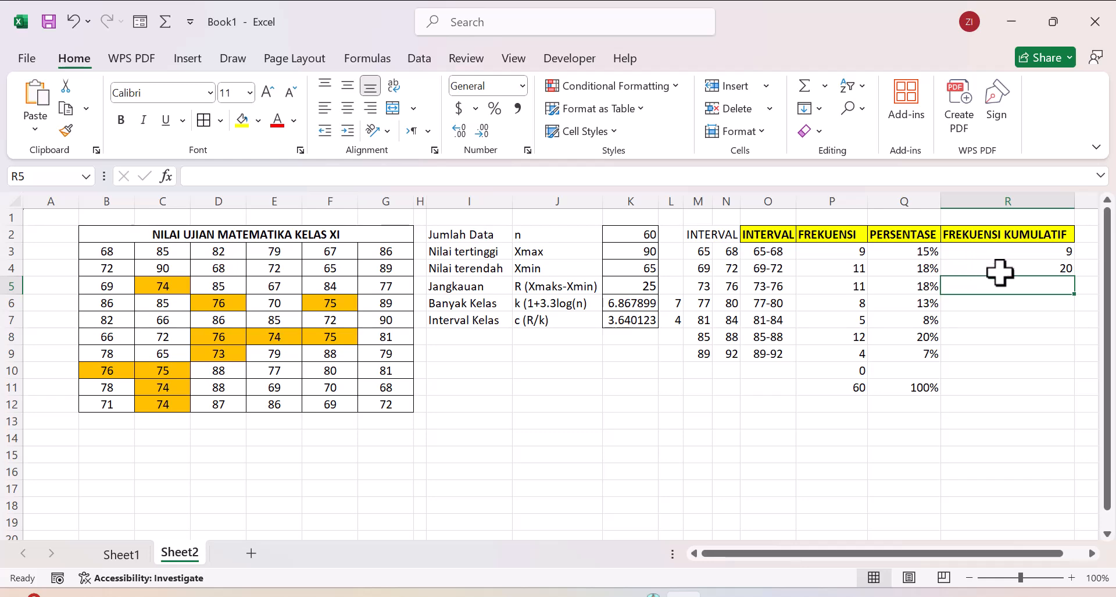
Step: Copy the R4 cumulative frequency formula down through R9 for the remaining classes
right_click(998, 269)
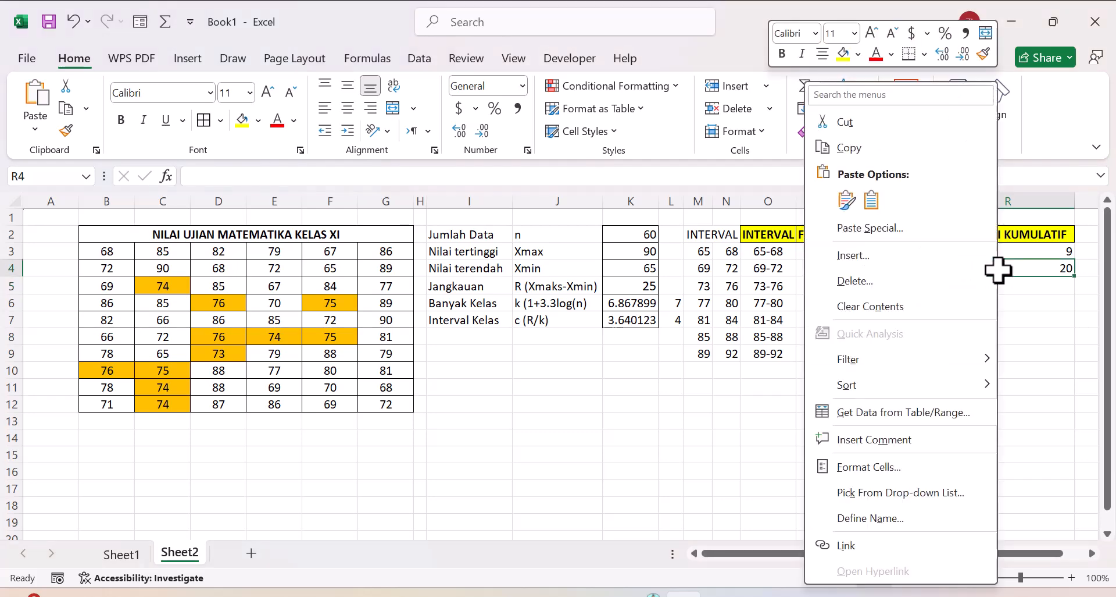
click(1045, 268)
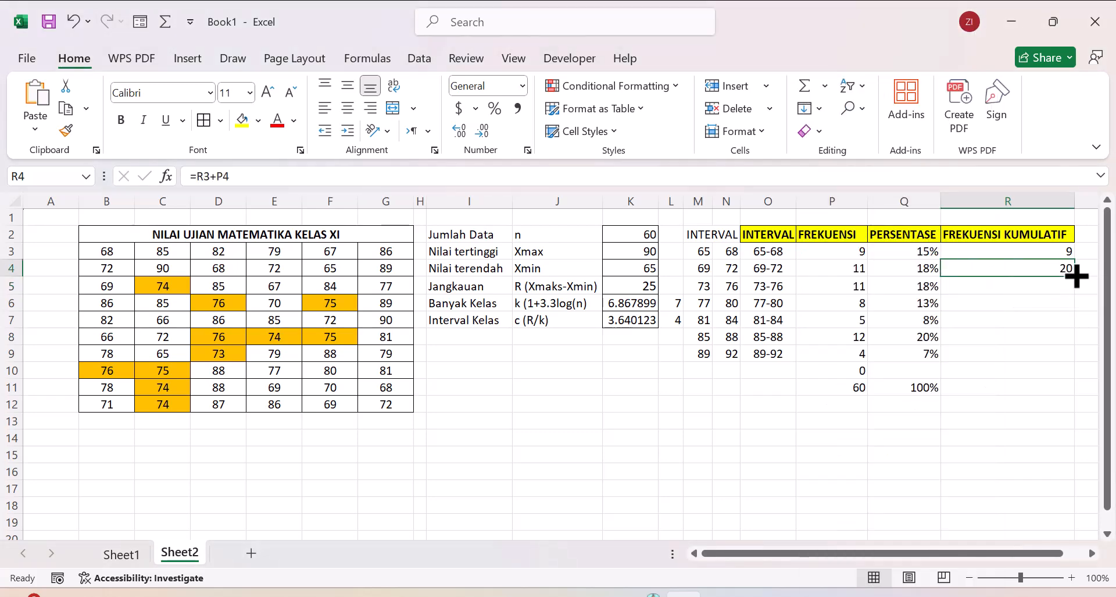
drag(1075, 275, 1081, 361)
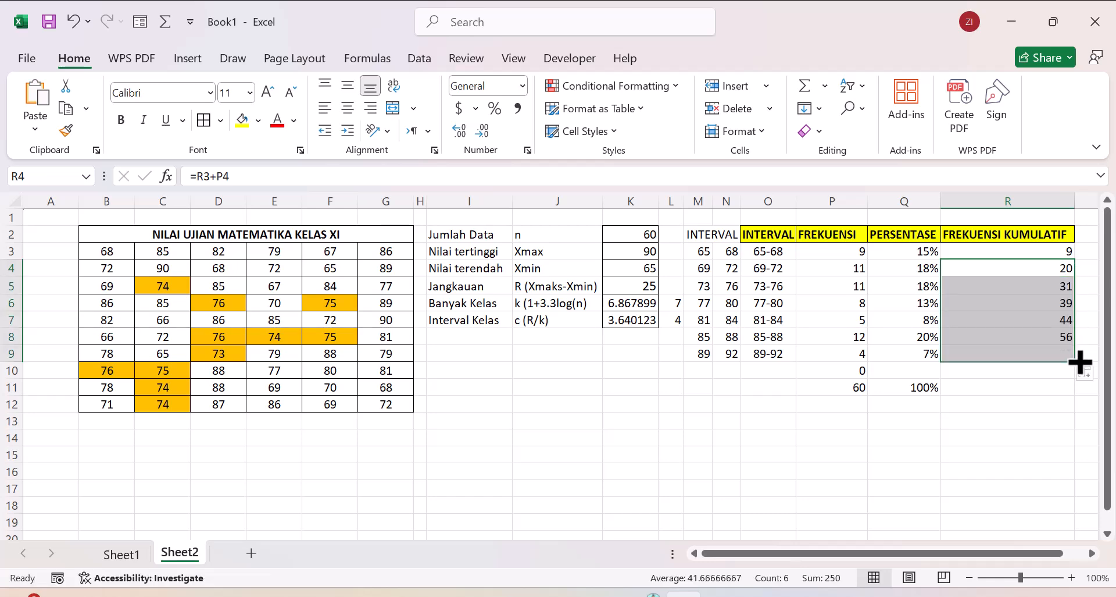
click(1021, 378)
right_click(1021, 378)
key(Escape)
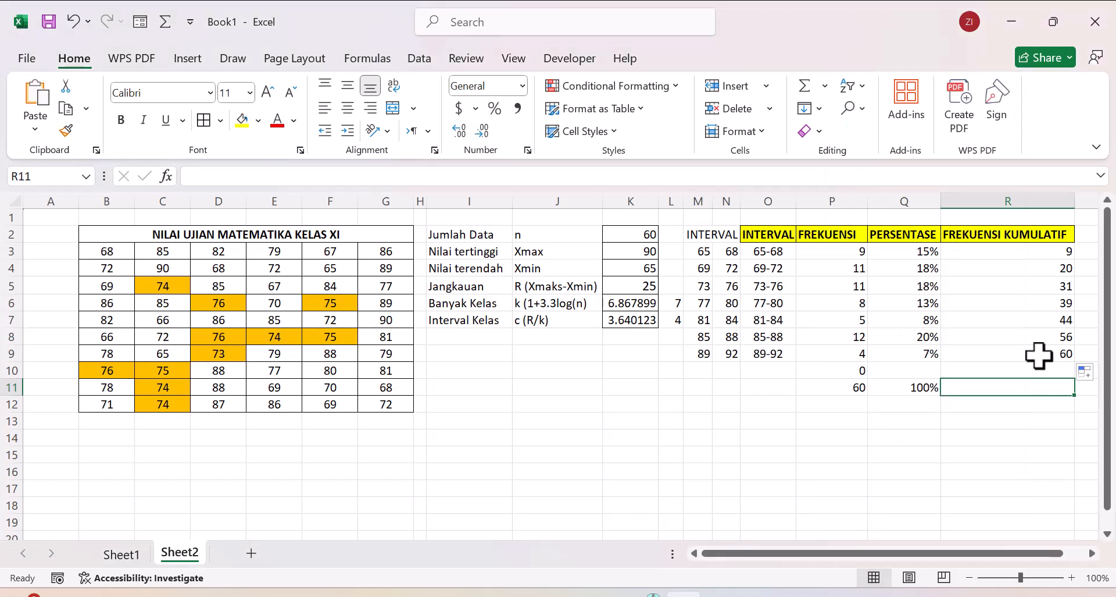
Step: Highlight the last cumulative frequency in R9 and the frequency total in P11 with a yellow fill
click(1039, 355)
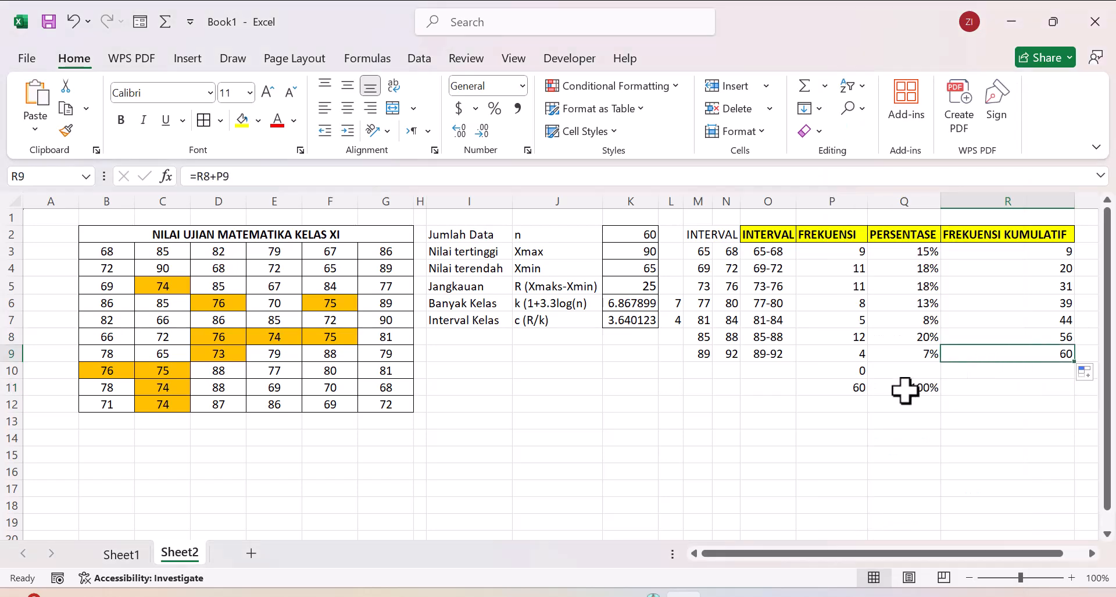
click(844, 389)
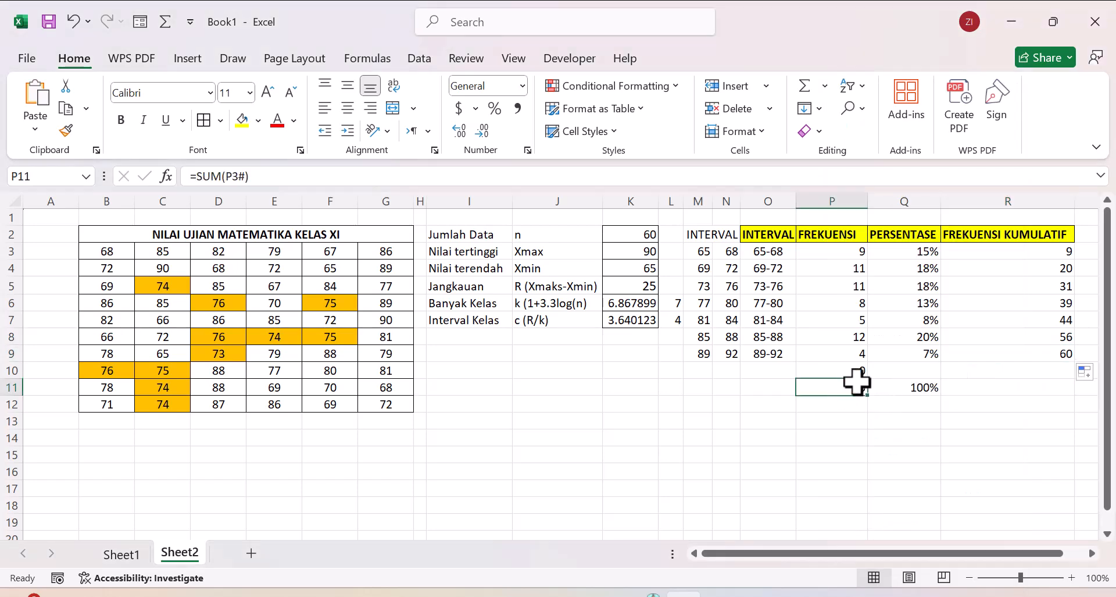
right_click(1014, 352)
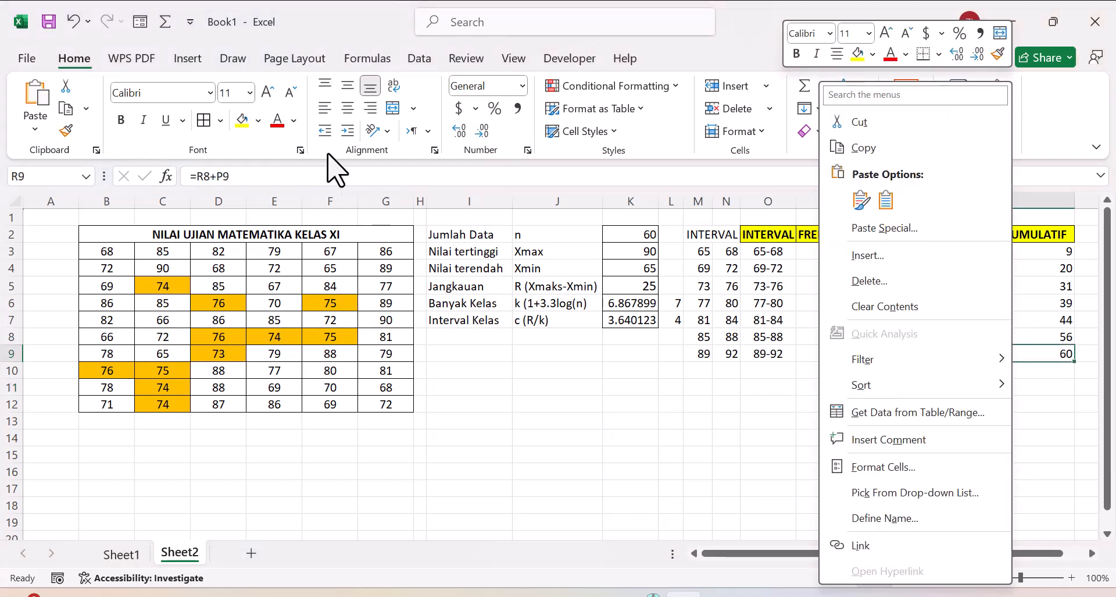
right_click(235, 120)
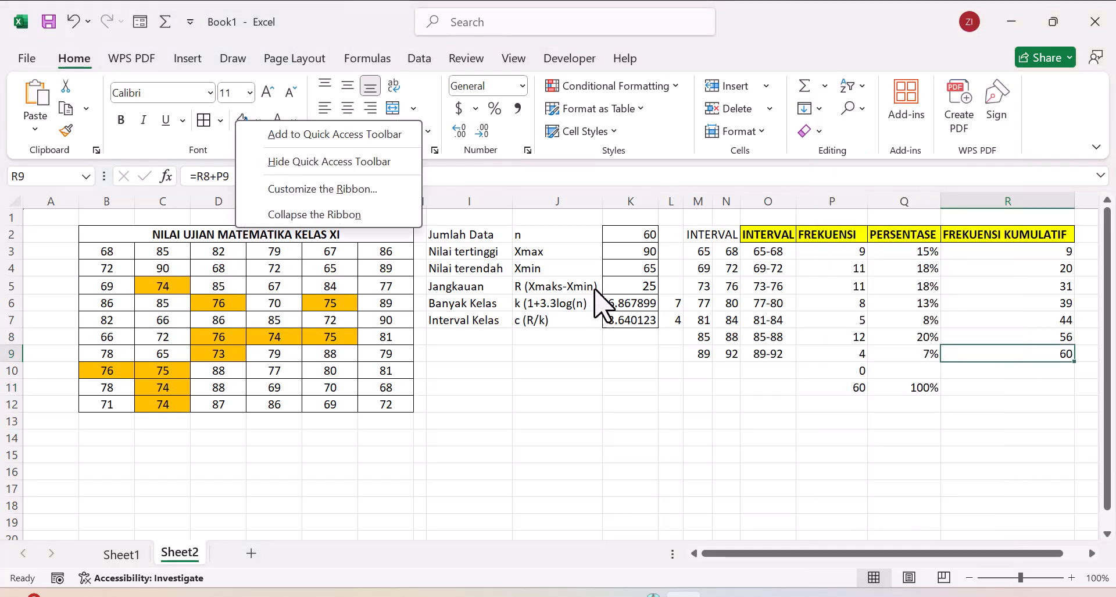
click(243, 124)
click(242, 122)
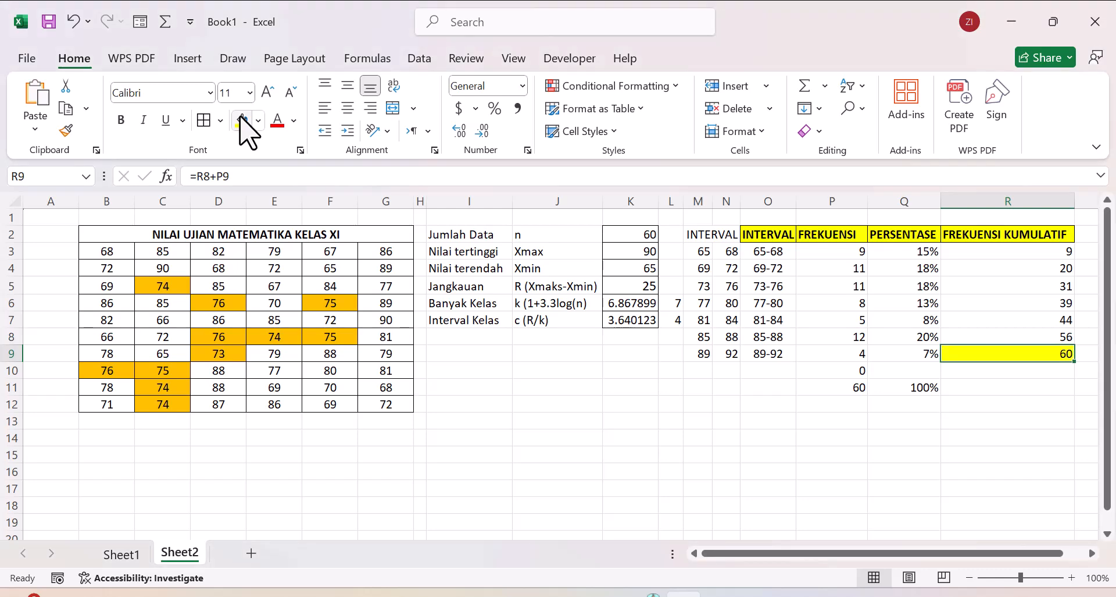
click(857, 386)
right_click(857, 386)
click(242, 121)
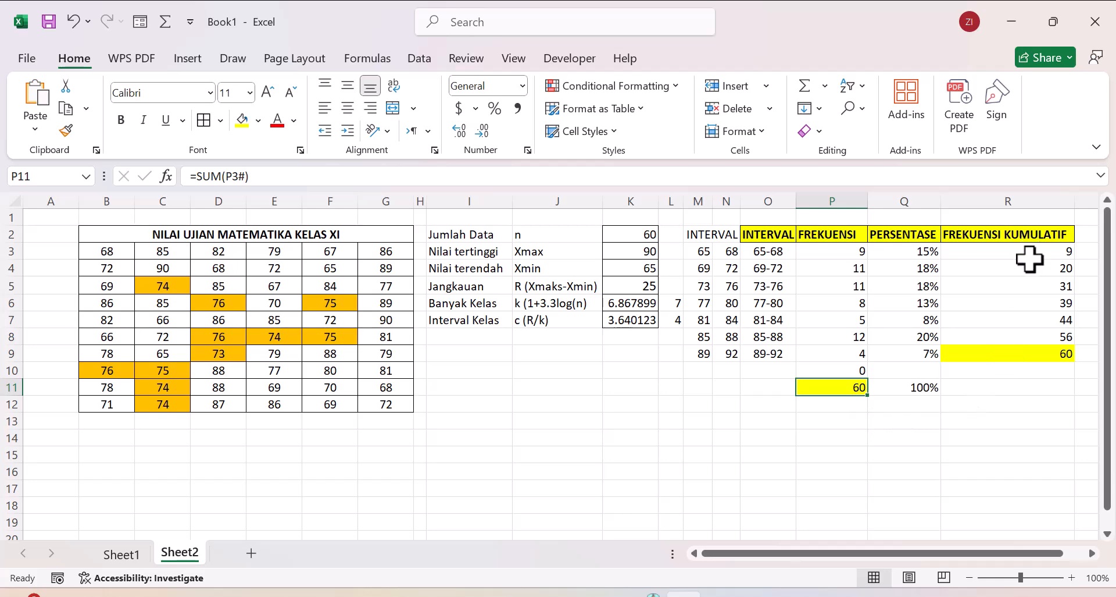
click(1045, 355)
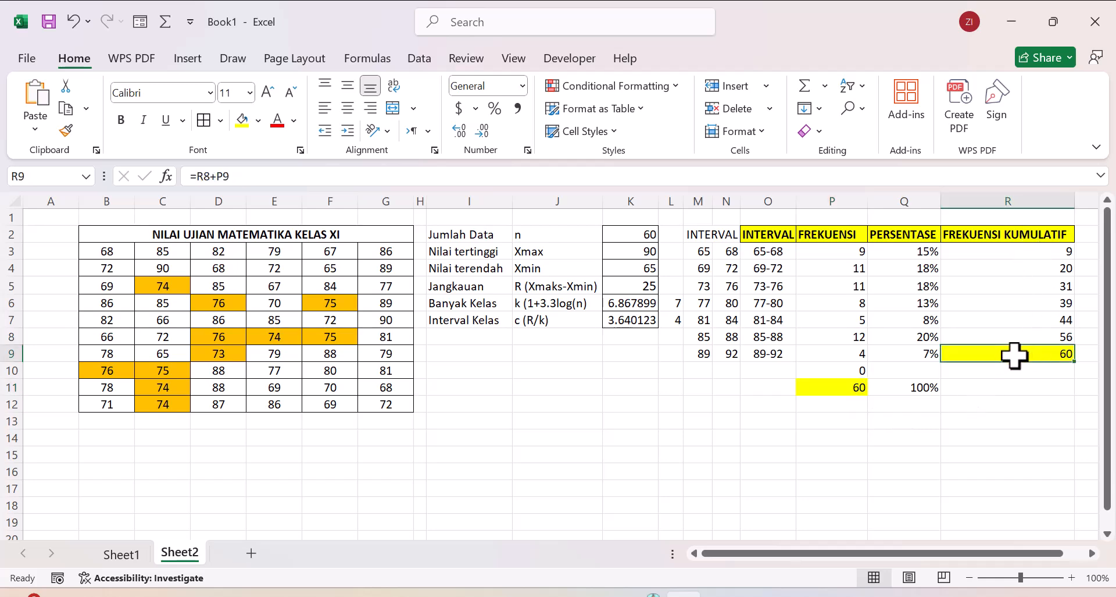
click(840, 389)
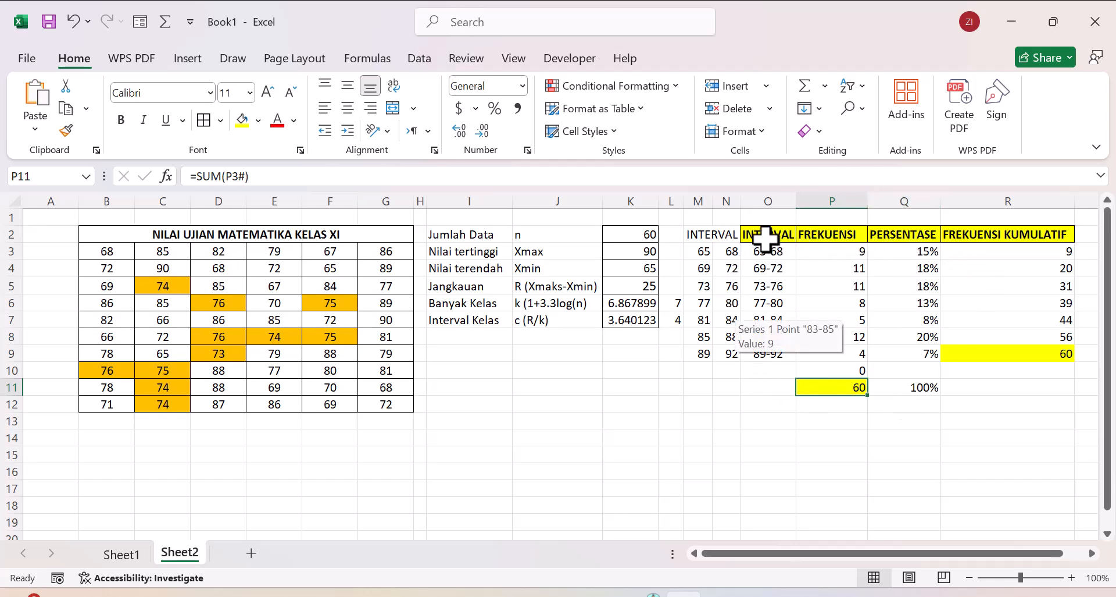
Step: Apply borders to all cells of the frequency distribution table in O2:R11
drag(768, 239, 996, 387)
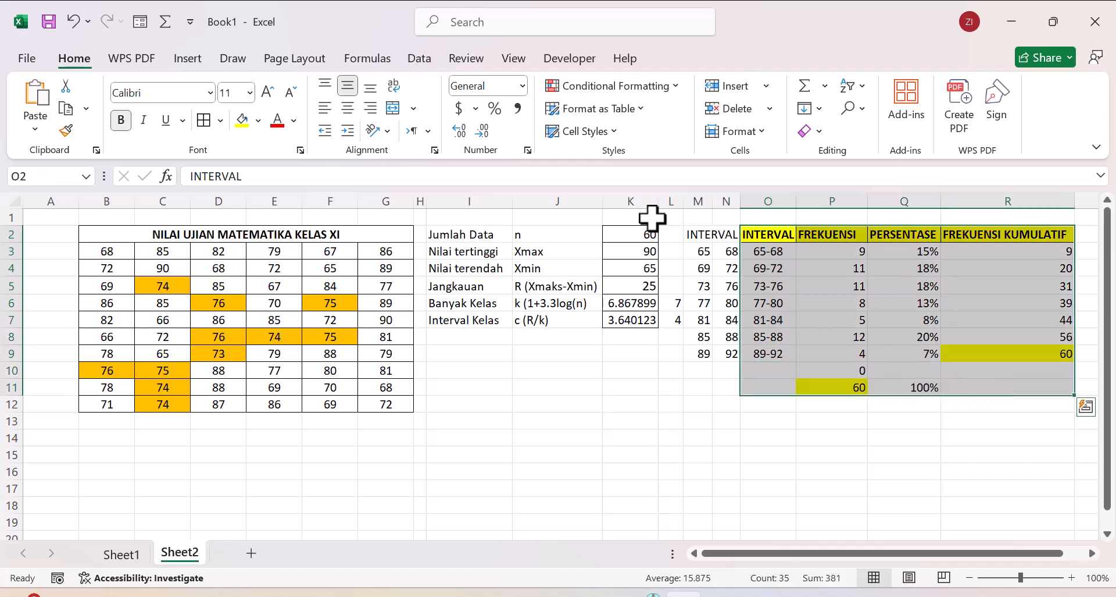
click(205, 120)
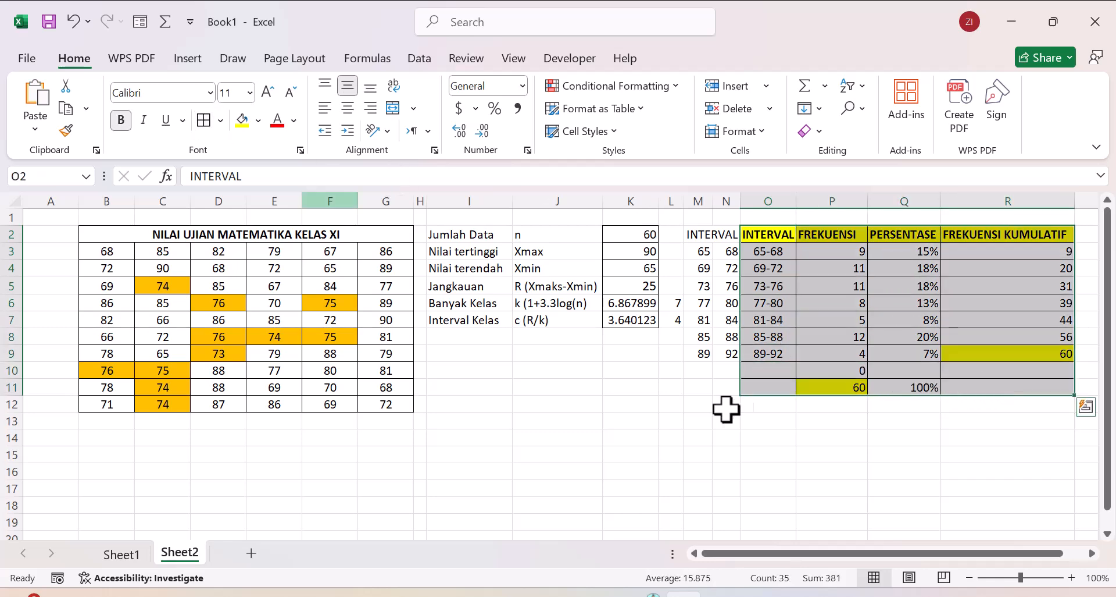
click(793, 409)
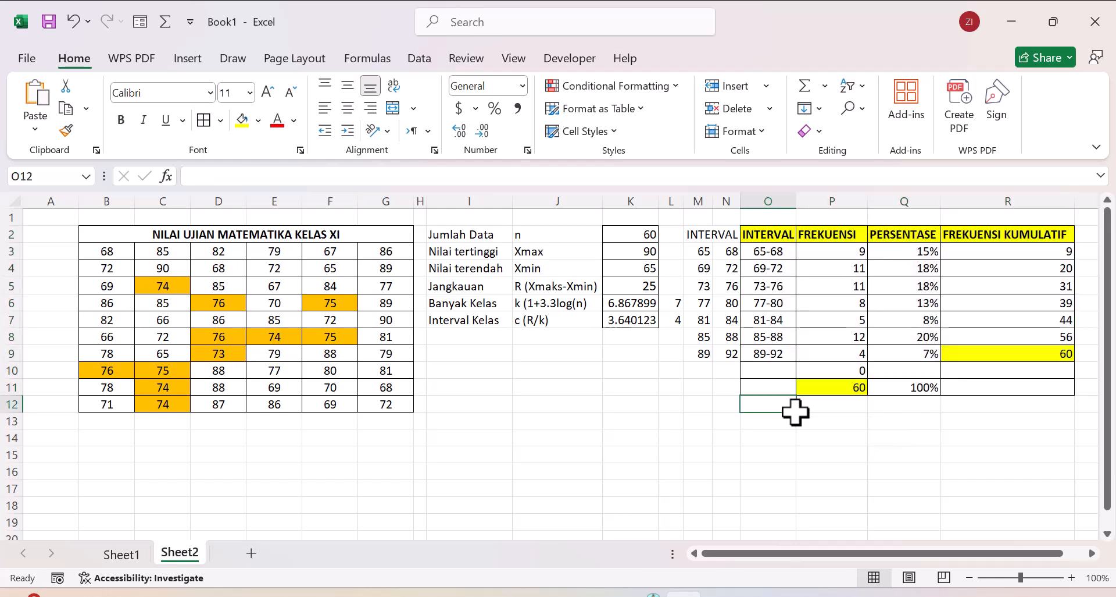
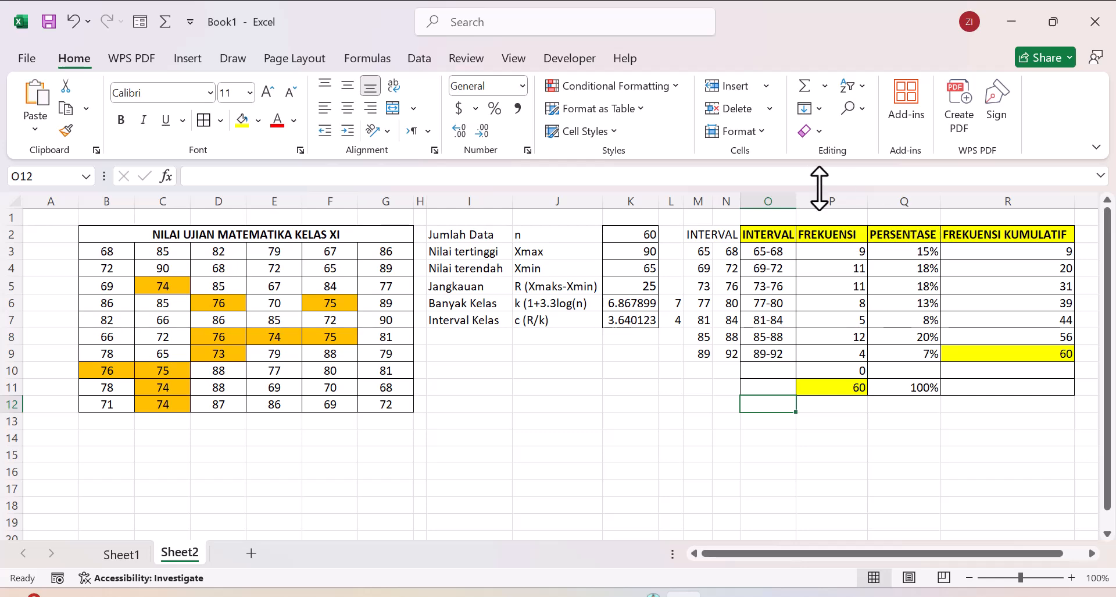
Step: Insert a 2-D clustered column chart from the class intervals and frequencies in O3:P9
mouse_move(828, 237)
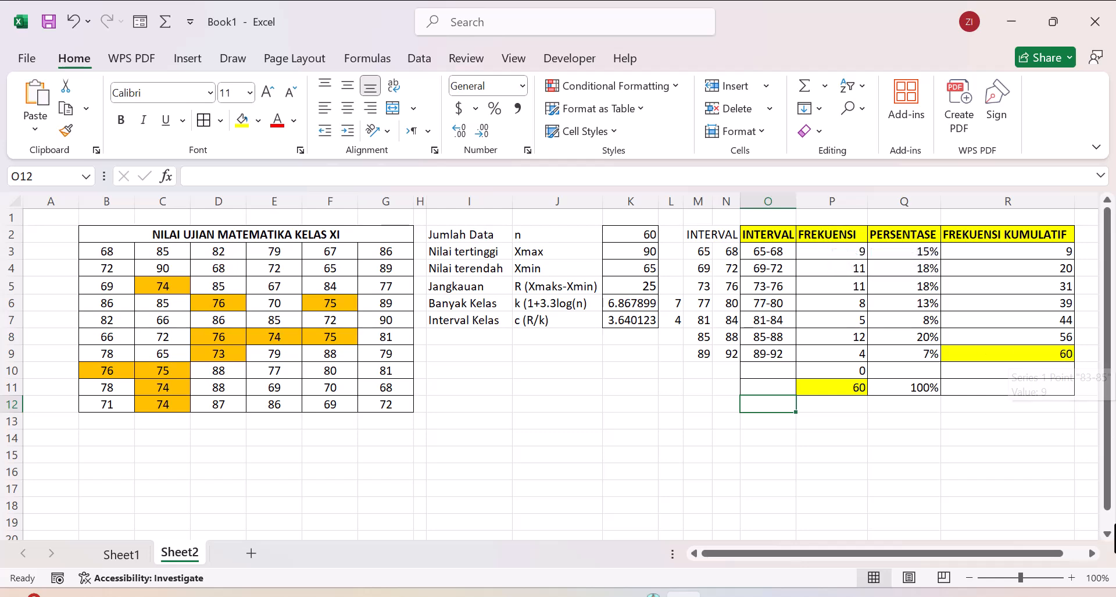
click(1107, 533)
click(1107, 532)
drag(1108, 474, 1108, 442)
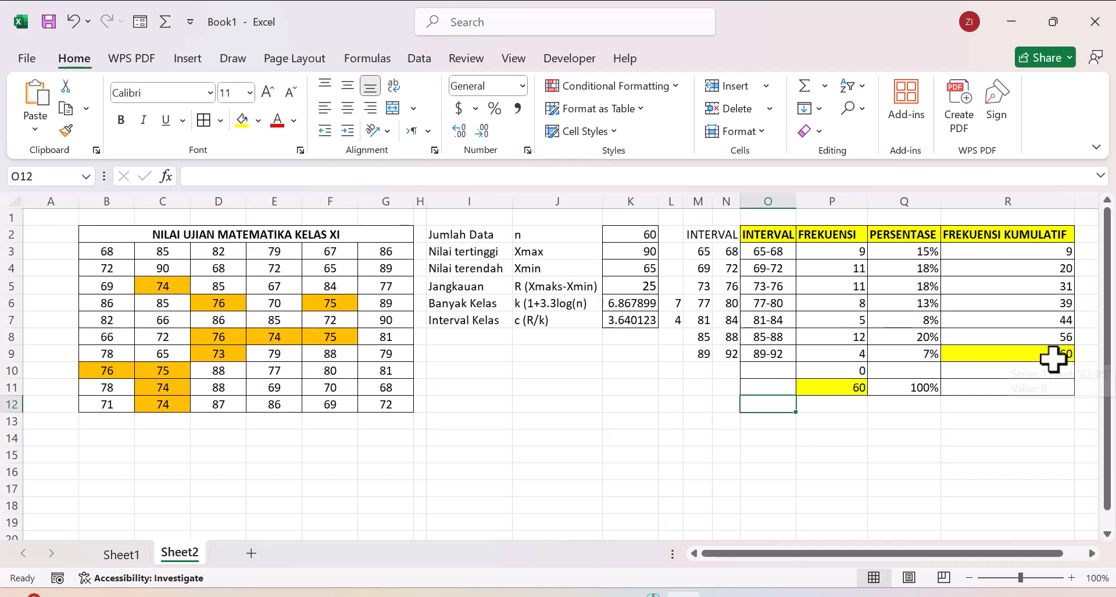
drag(770, 251, 831, 350)
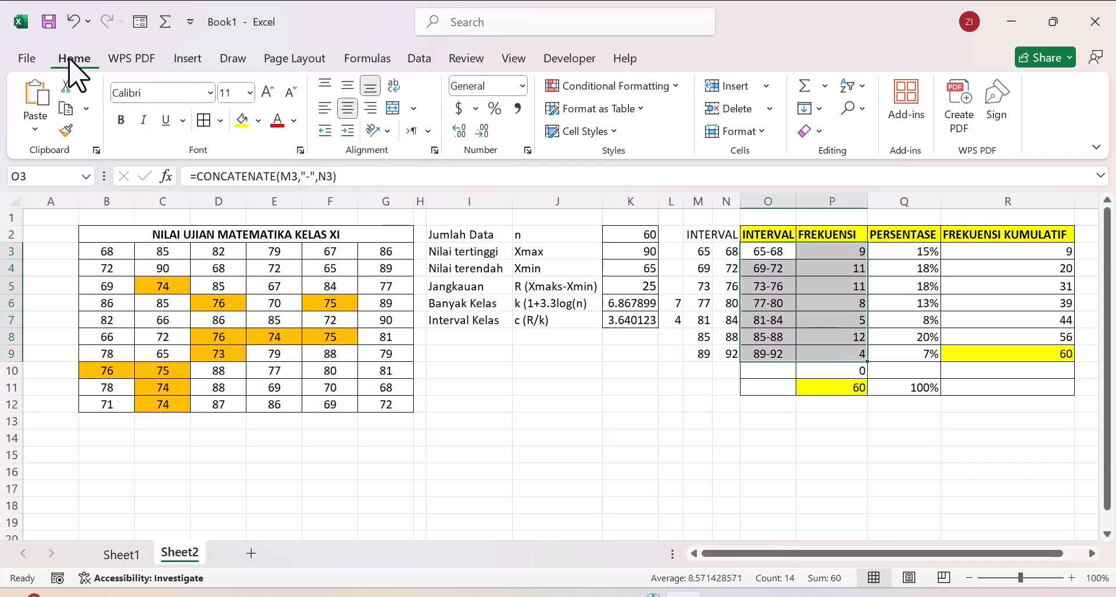
click(188, 58)
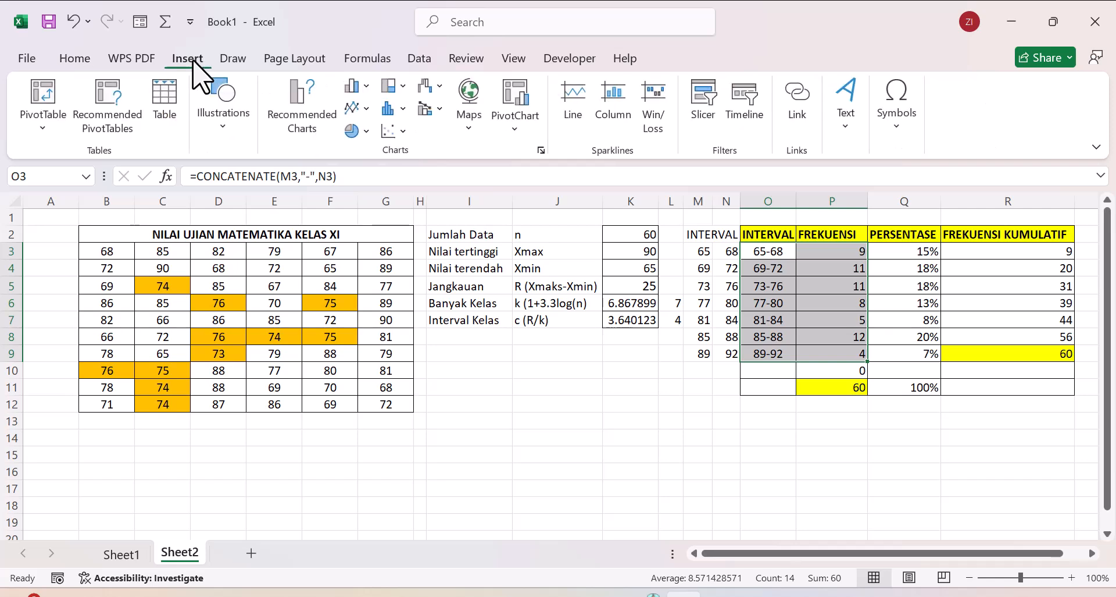
click(366, 87)
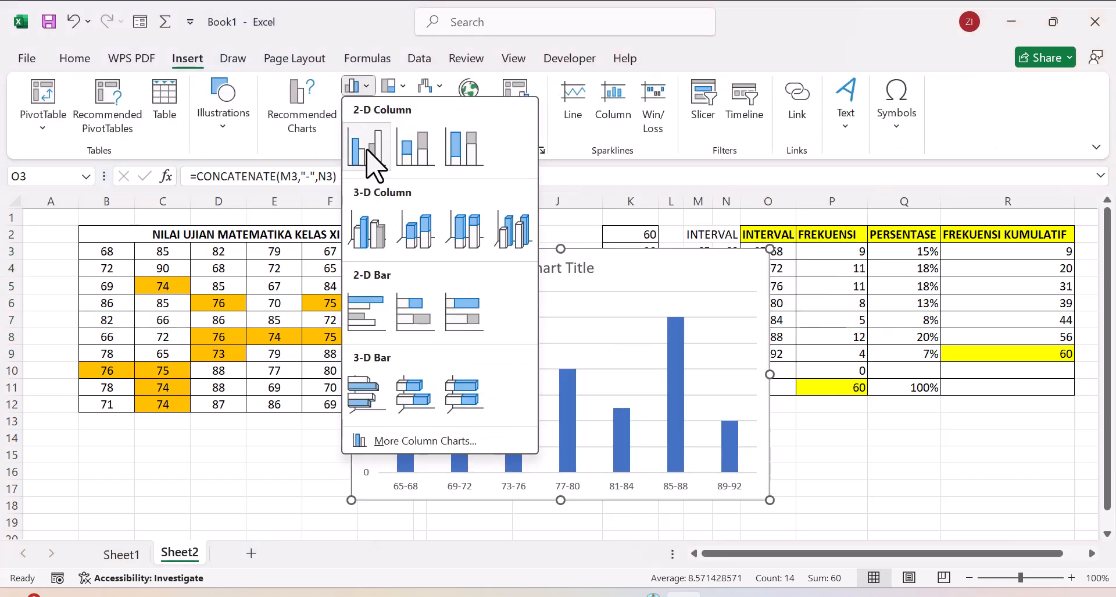
click(368, 152)
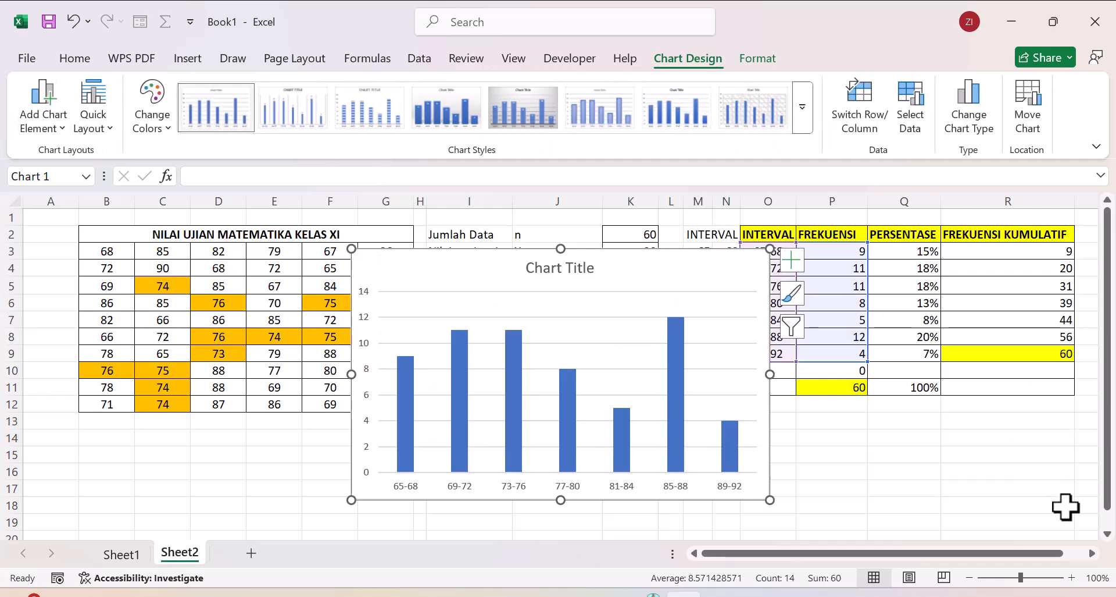
Step: Move the column chart into the empty area directly below the exam score table, starting around row 13
click(1107, 533)
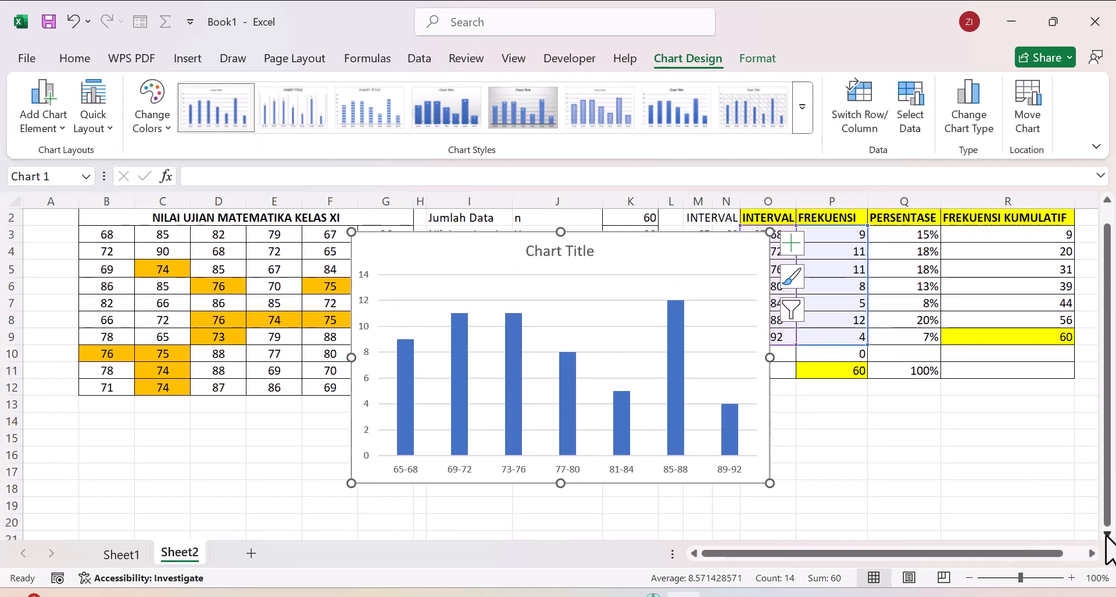
click(1107, 534)
click(1108, 534)
click(1108, 534)
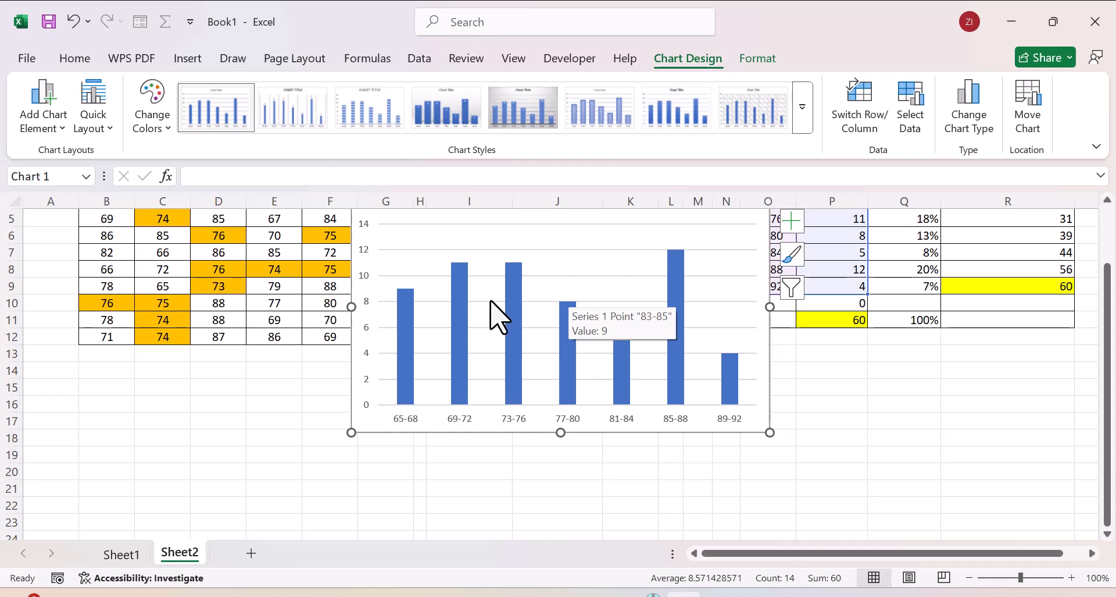
drag(479, 306, 442, 367)
drag(436, 434, 232, 596)
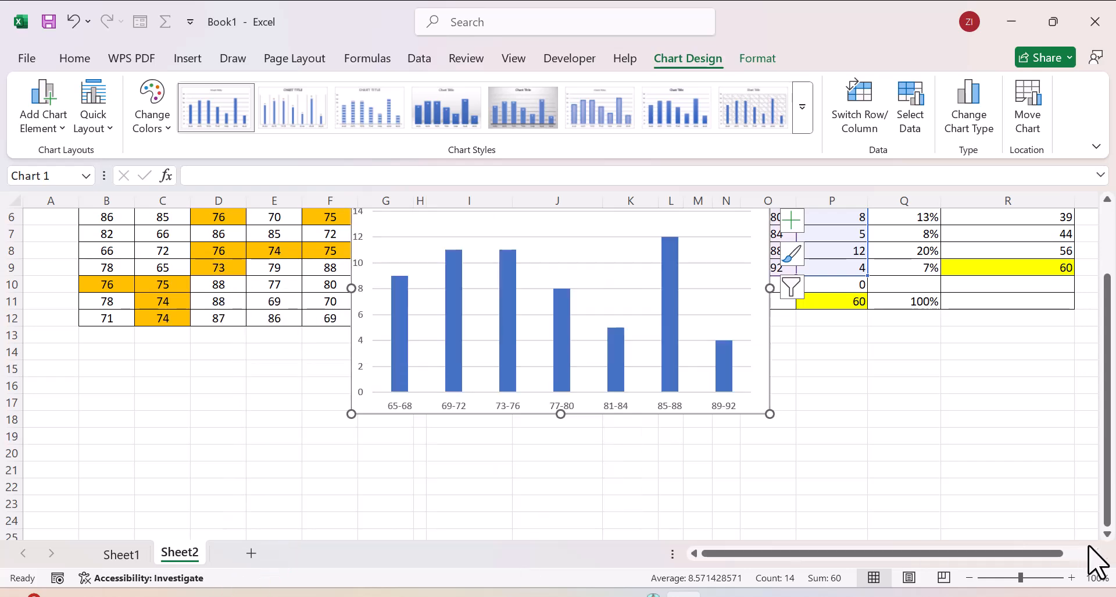
right_click(1106, 535)
right_click(1106, 535)
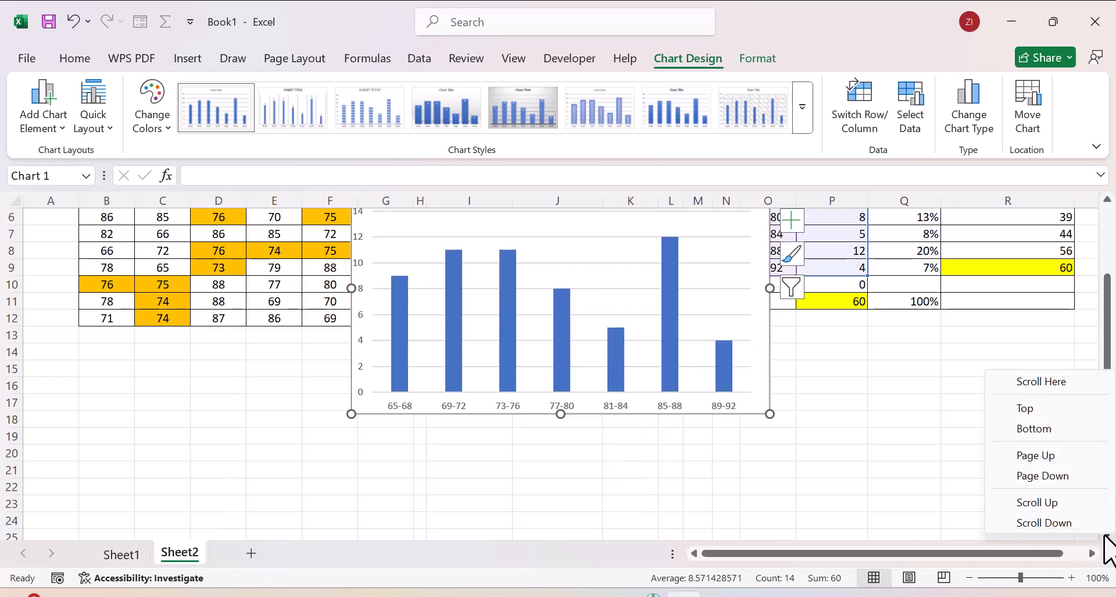
click(1106, 535)
click(1105, 535)
click(1105, 535)
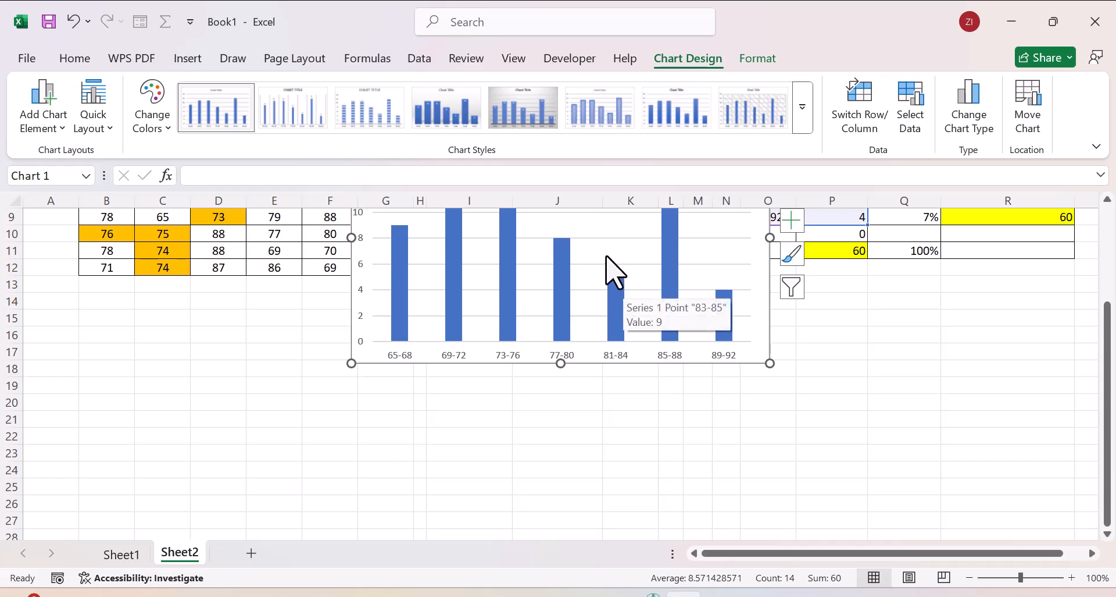
click(543, 345)
mouse_move(543, 345)
mouse_down()
mouse_move(449, 466)
mouse_move(379, 518)
mouse_move(336, 514)
mouse_up()
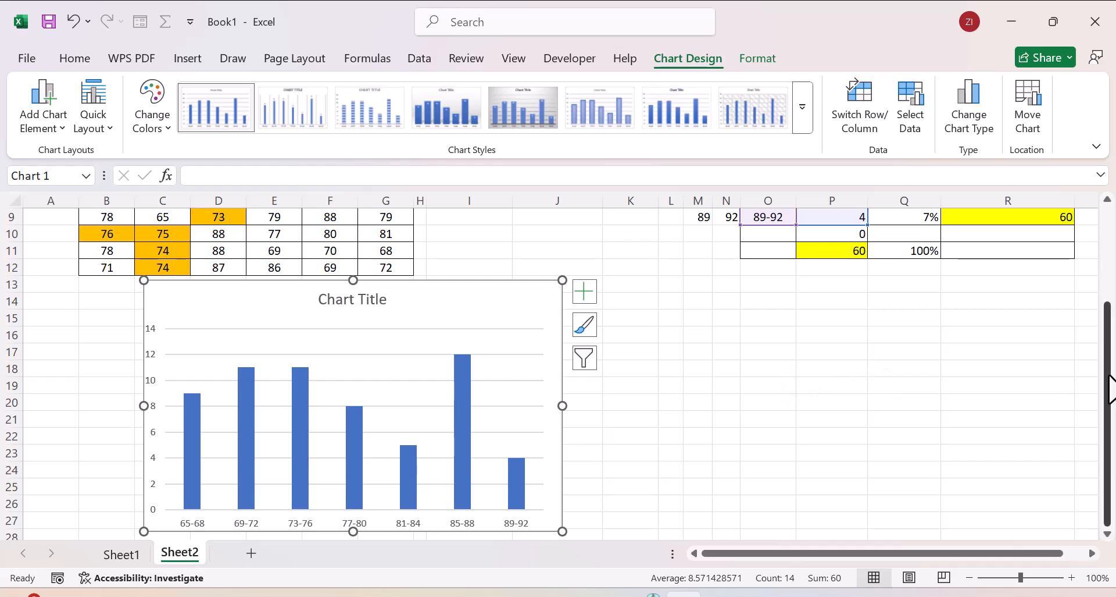
click(888, 374)
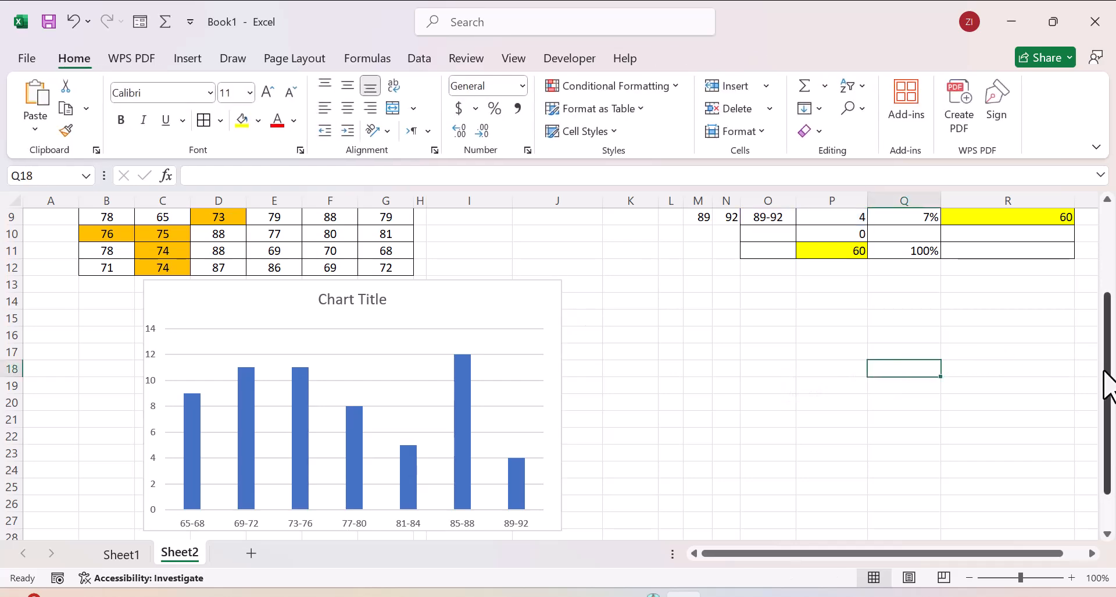
Step: Insert a 3-D pie chart from the class intervals and frequencies in O3:P9
drag(1109, 387, 1106, 281)
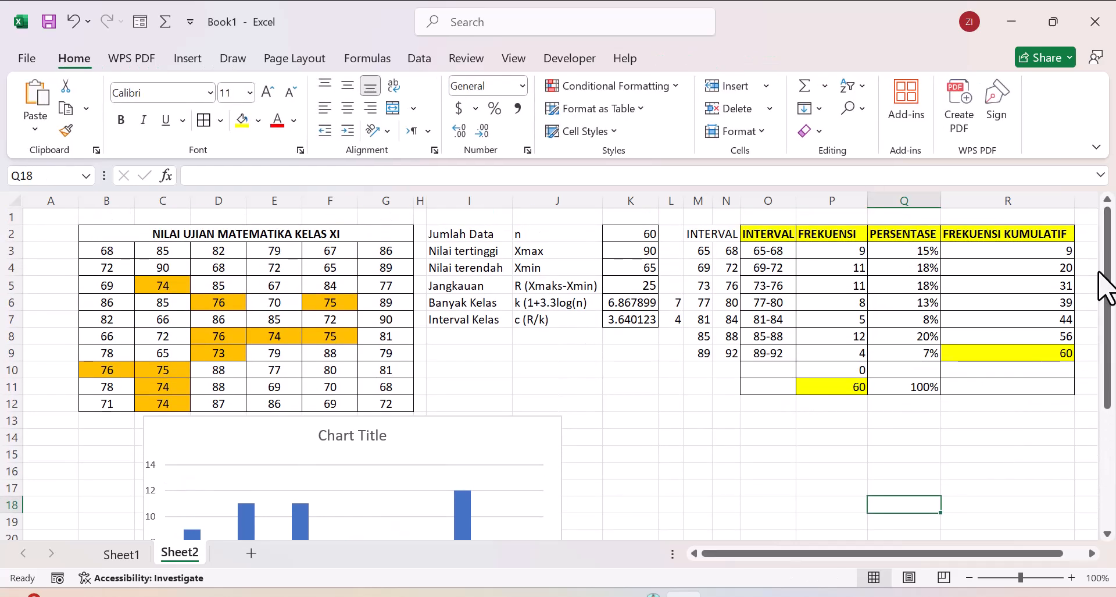
drag(761, 244, 830, 353)
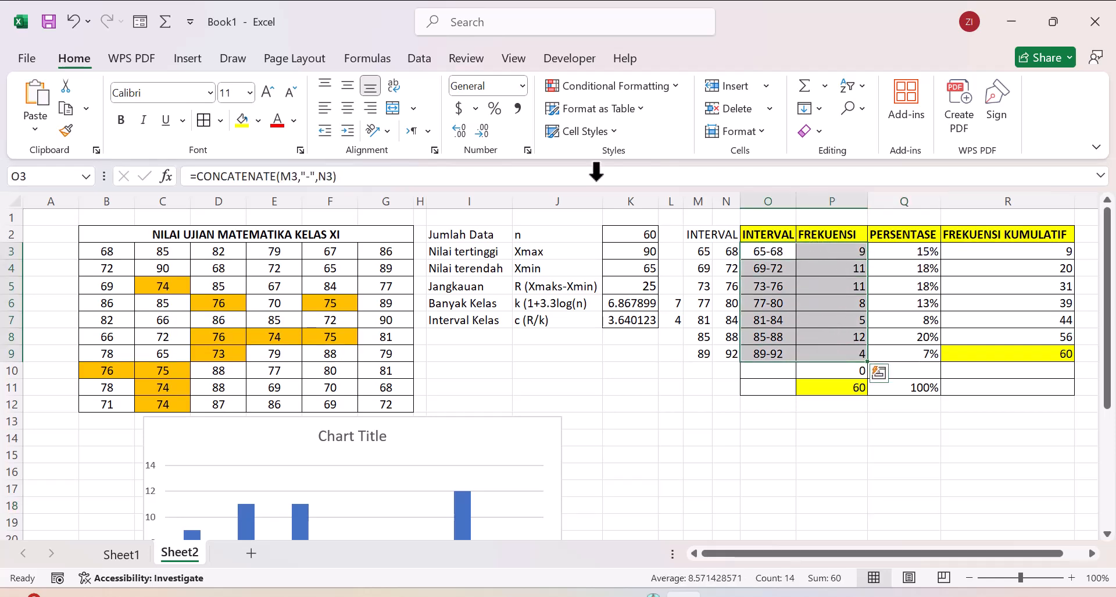
click(192, 61)
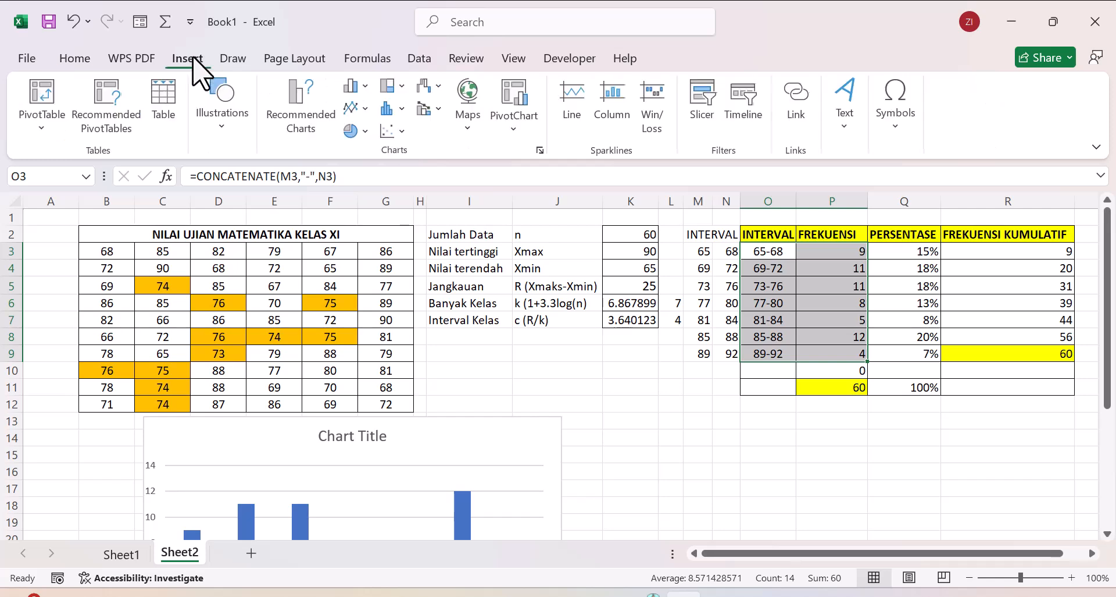
click(369, 135)
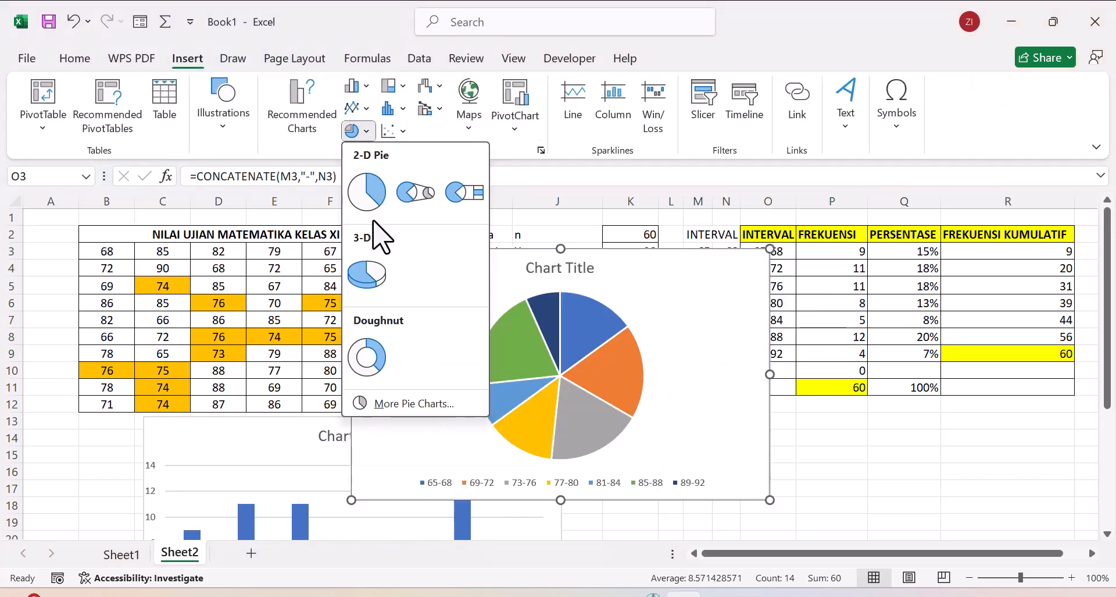
click(370, 276)
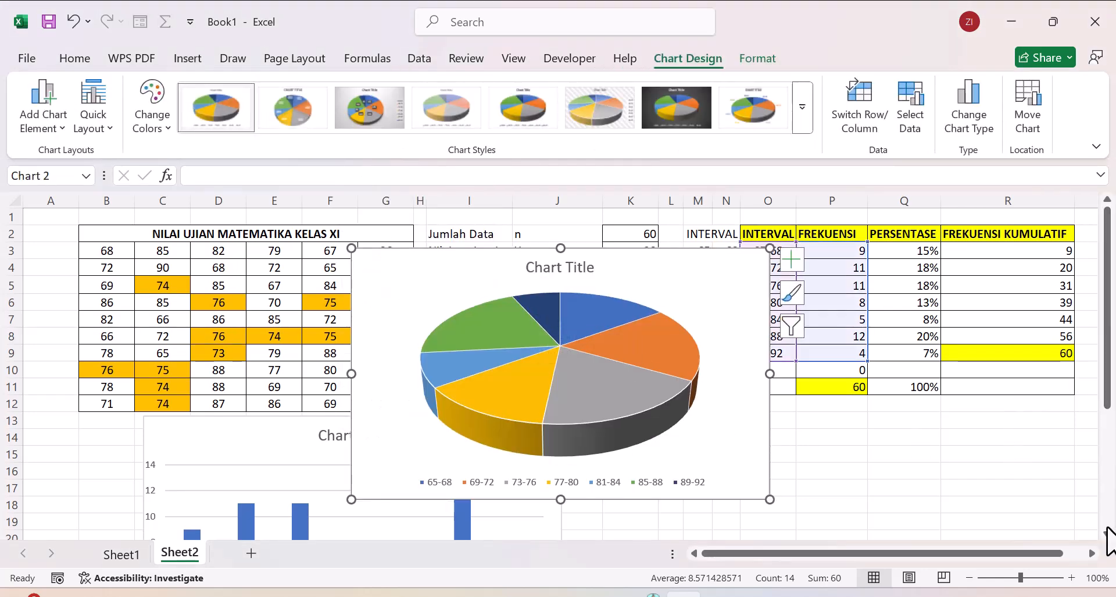
scroll(1108, 544, down, 2)
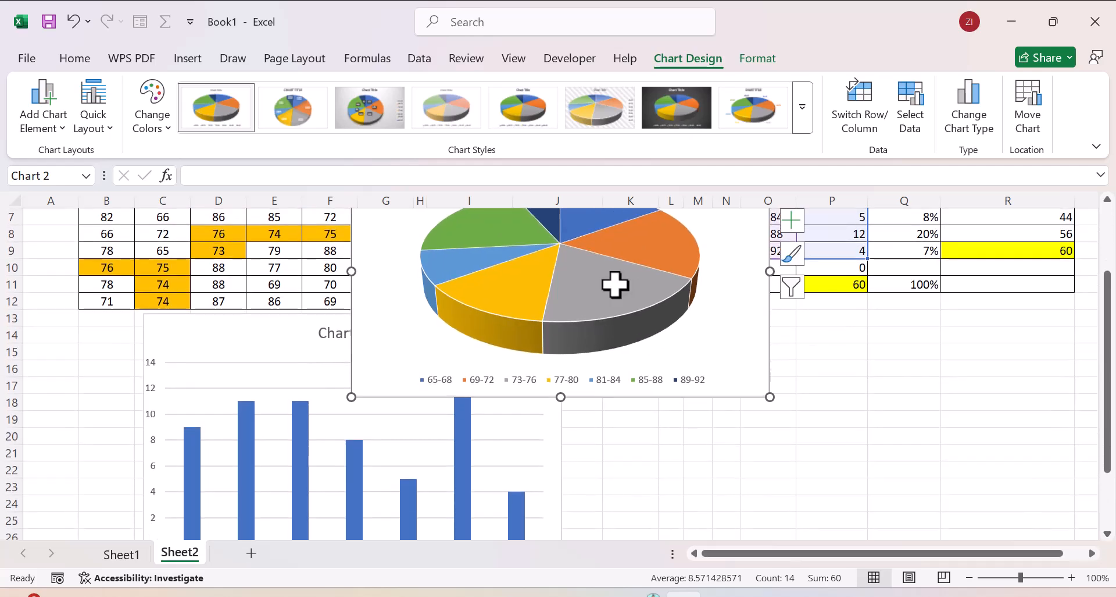
drag(586, 280, 732, 393)
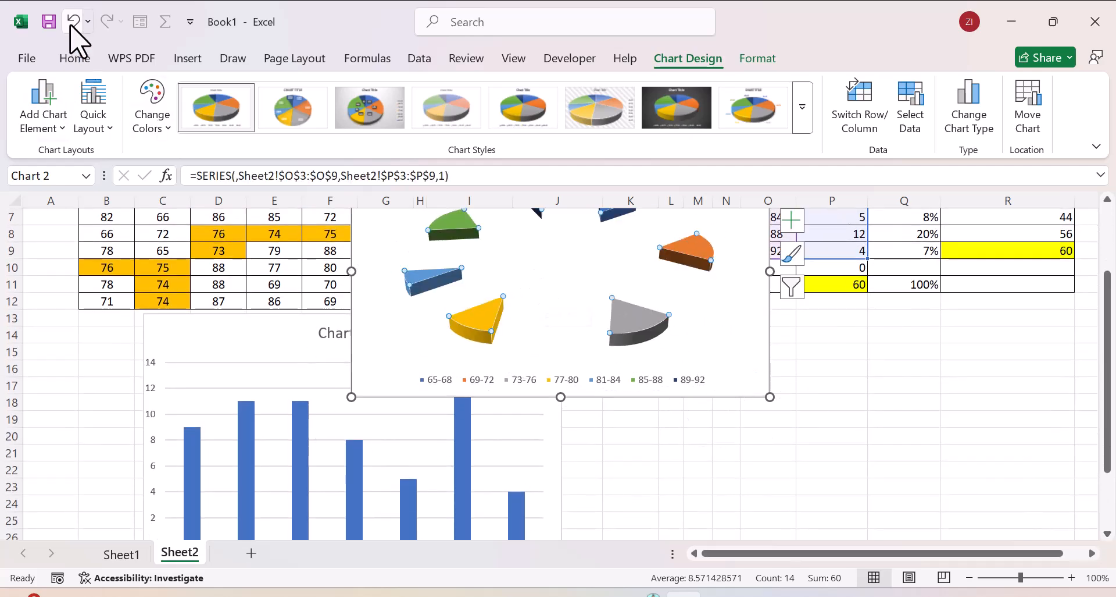
click(71, 23)
click(401, 248)
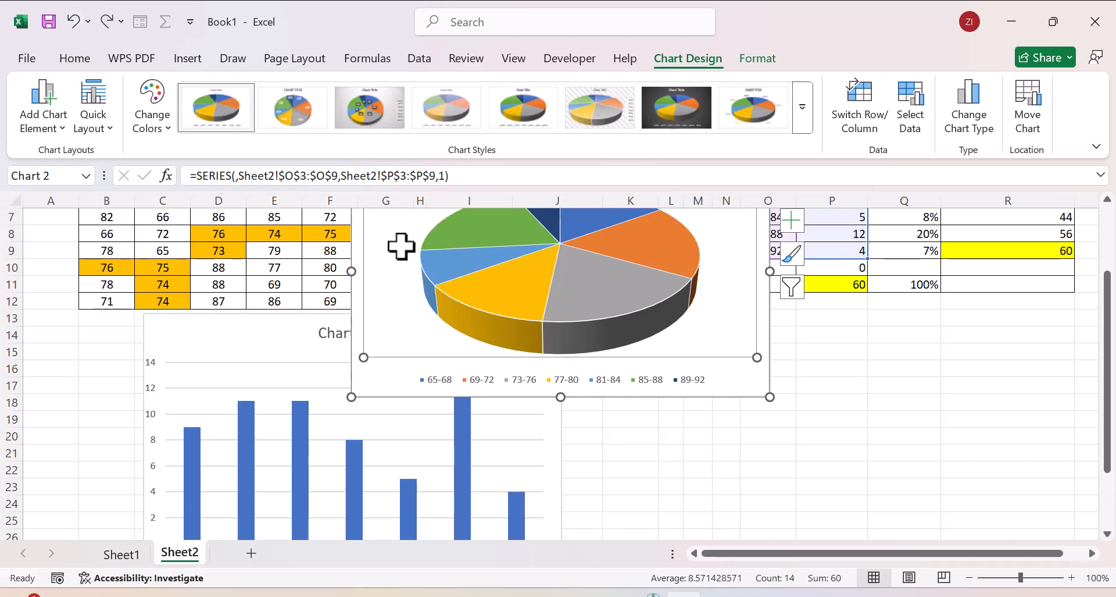
drag(588, 345, 587, 340)
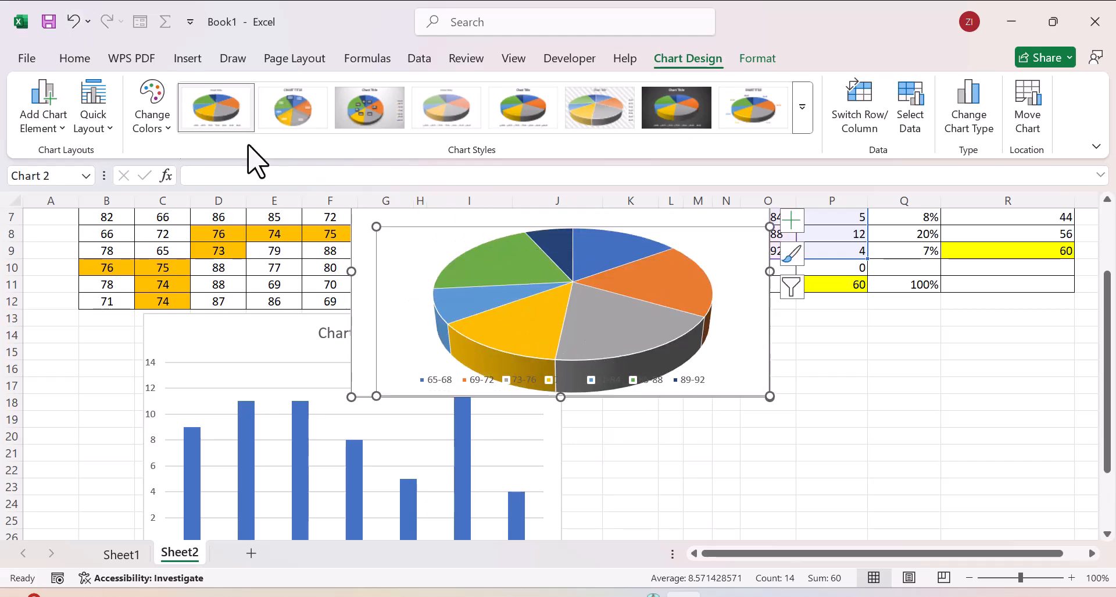
click(73, 22)
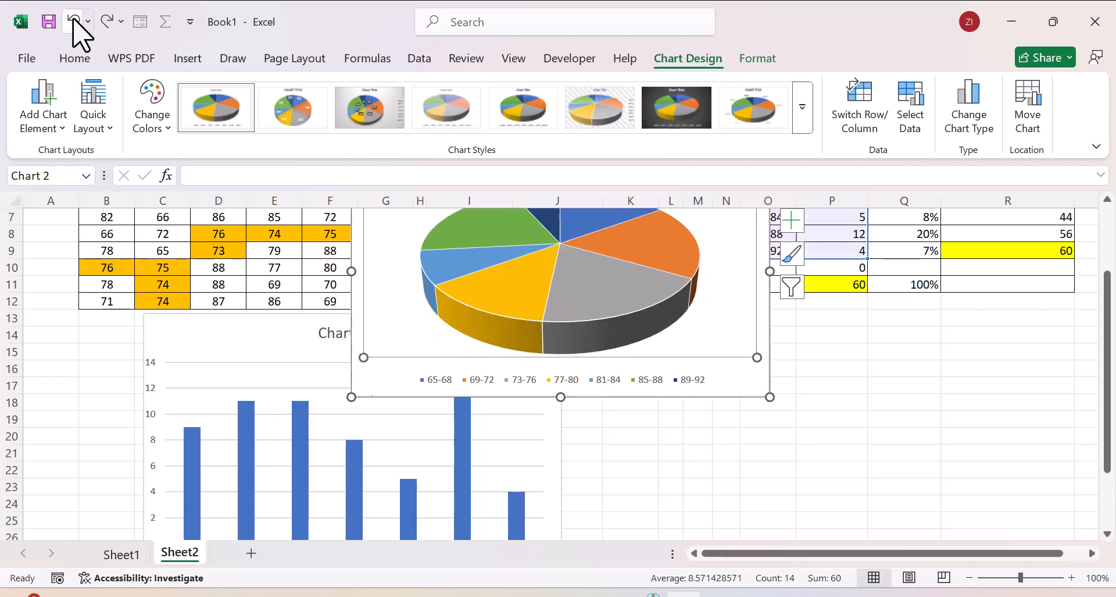
Step: Move the whole pie chart off the data tables into the empty area beside the column chart
click(726, 395)
drag(726, 395, 950, 579)
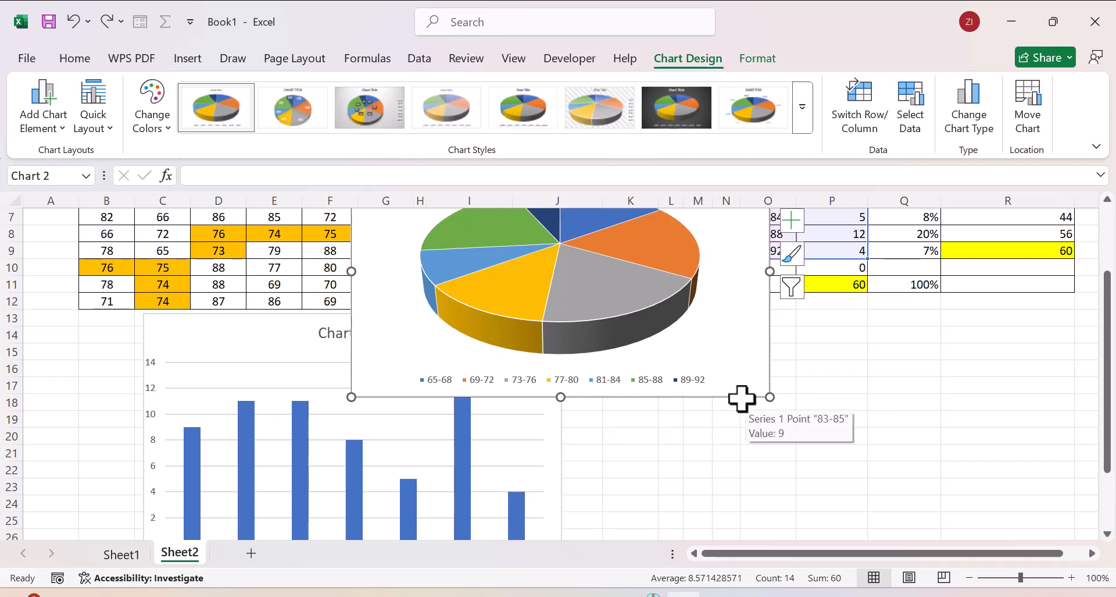
drag(744, 398, 971, 525)
drag(1107, 444, 1108, 500)
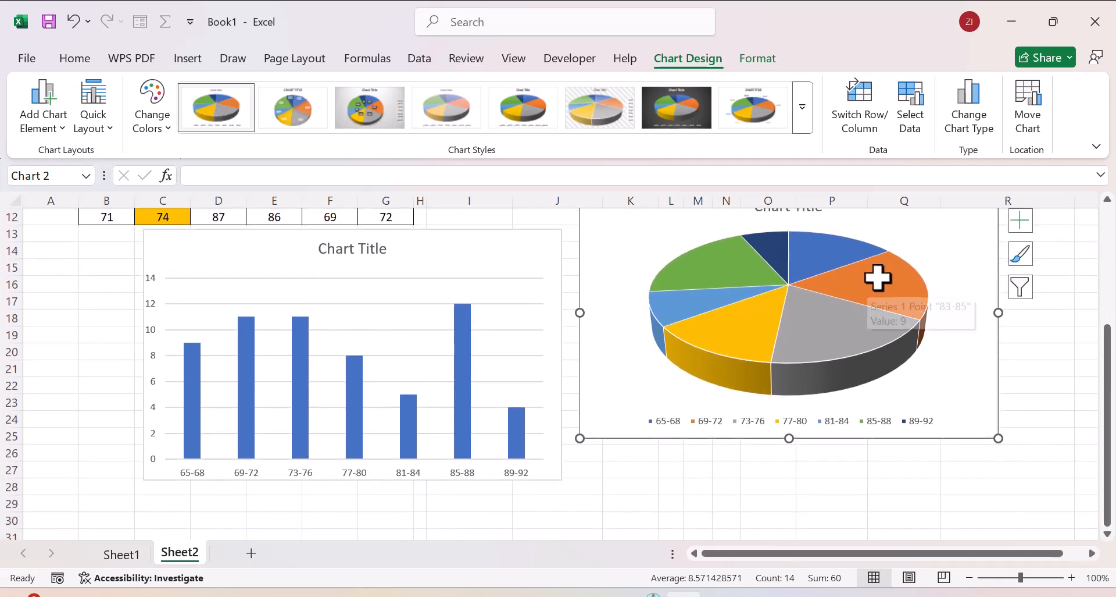
click(942, 280)
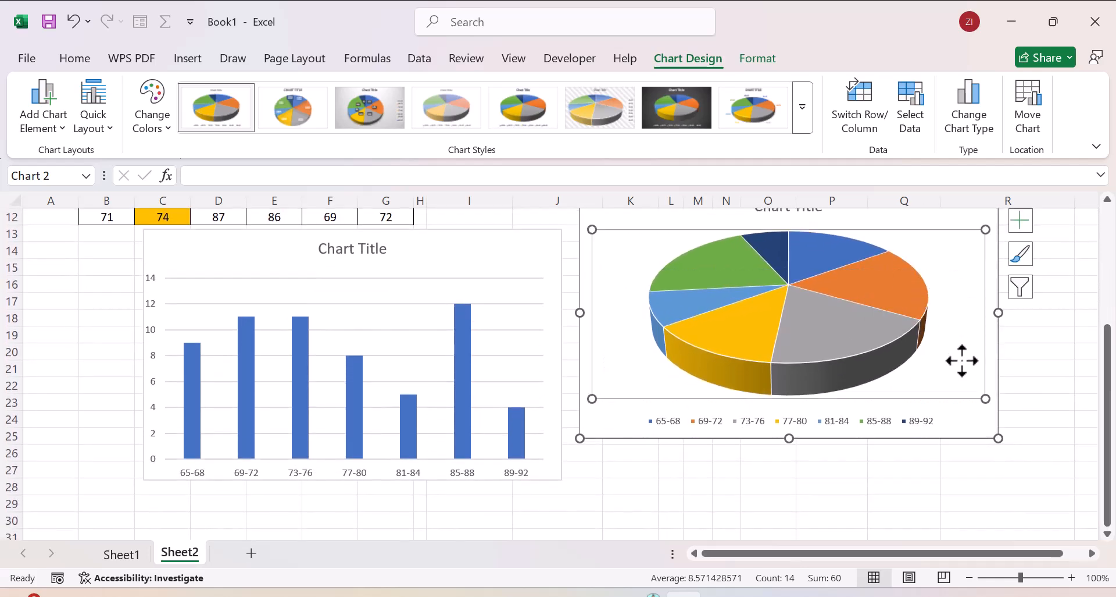
drag(962, 360, 975, 399)
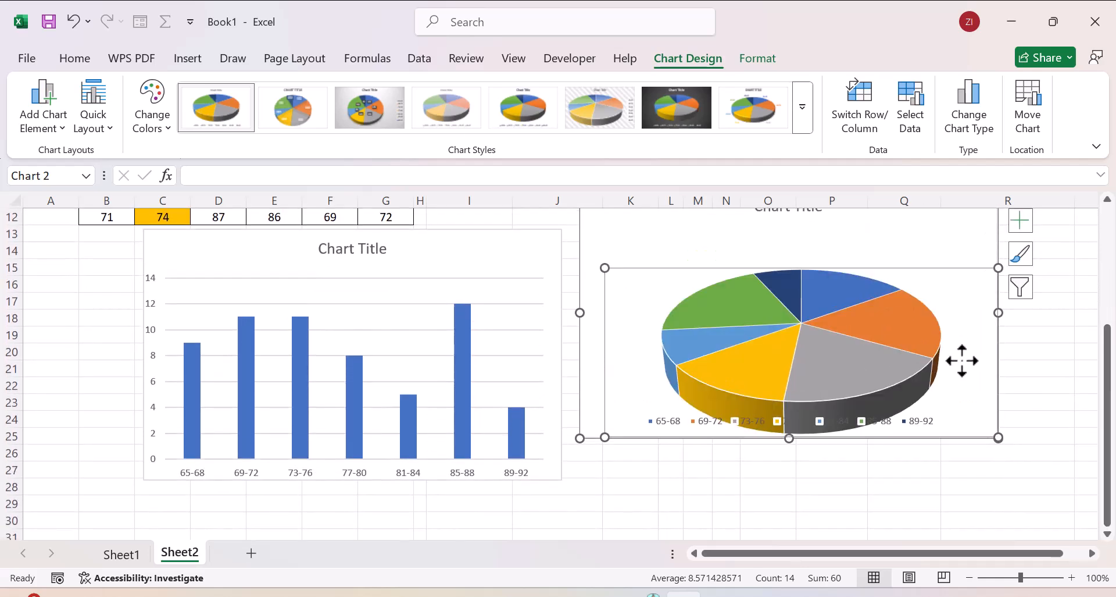
click(73, 23)
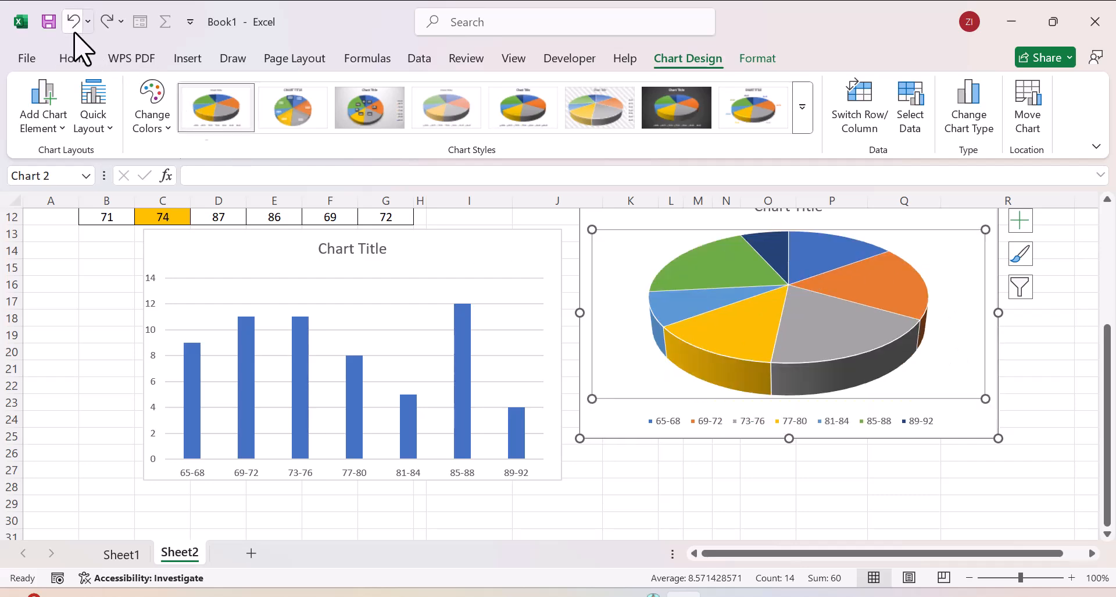
Step: Shift the pie chart slightly so that it lines up with the column chart and leaves a gap between them
click(965, 435)
drag(965, 435, 991, 473)
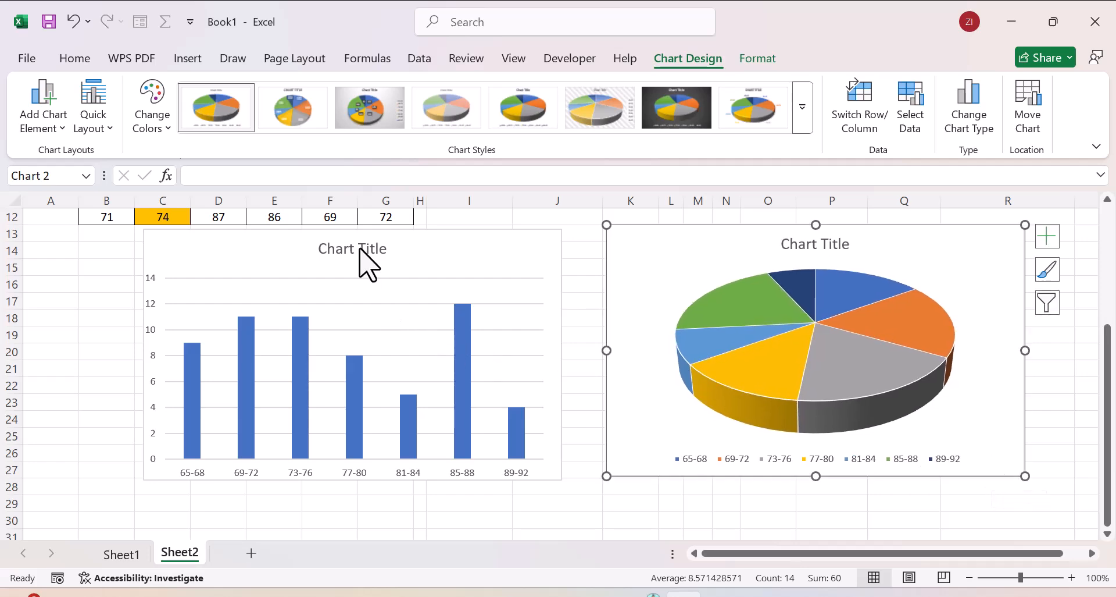
Step: Replace the column chart's title with "NILAI UJIAN MATEMATIKA KELAS XI", placing "KELAS XI" on a second line
mouse_move(1108, 410)
mouse_down()
mouse_move(1104, 304)
mouse_move(1084, 259)
mouse_move(1109, 361)
mouse_move(1107, 407)
mouse_up()
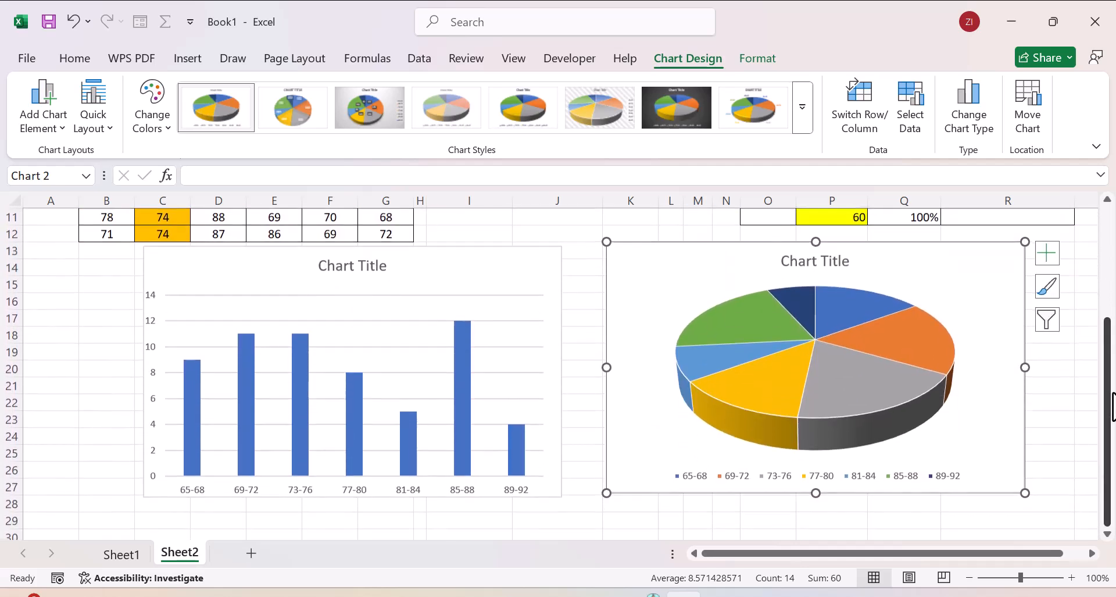
double_click(356, 266)
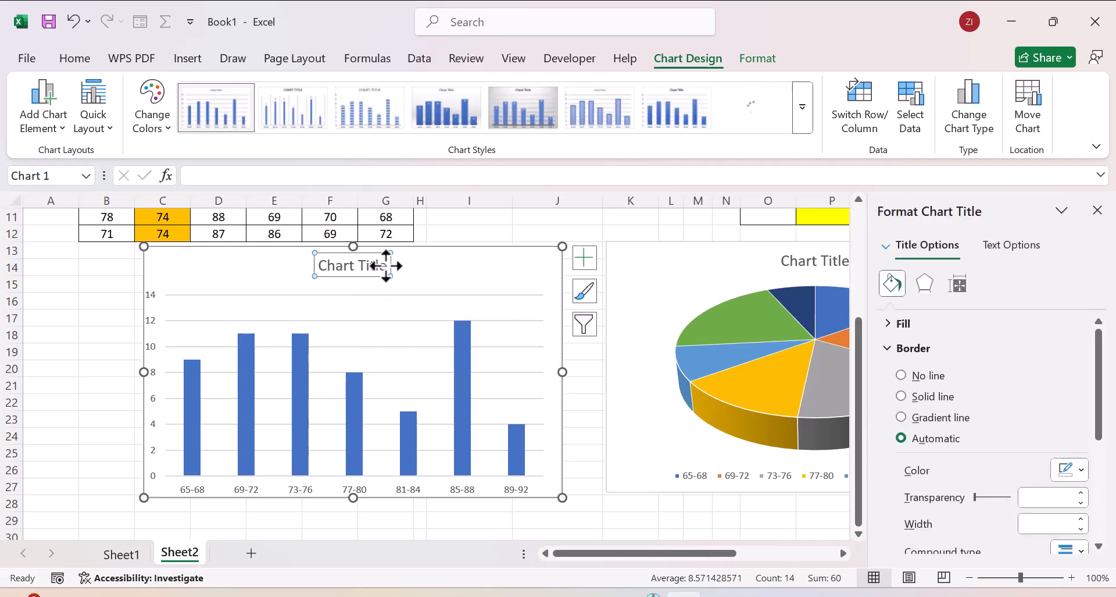
drag(385, 266, 327, 265)
text(NILAI)
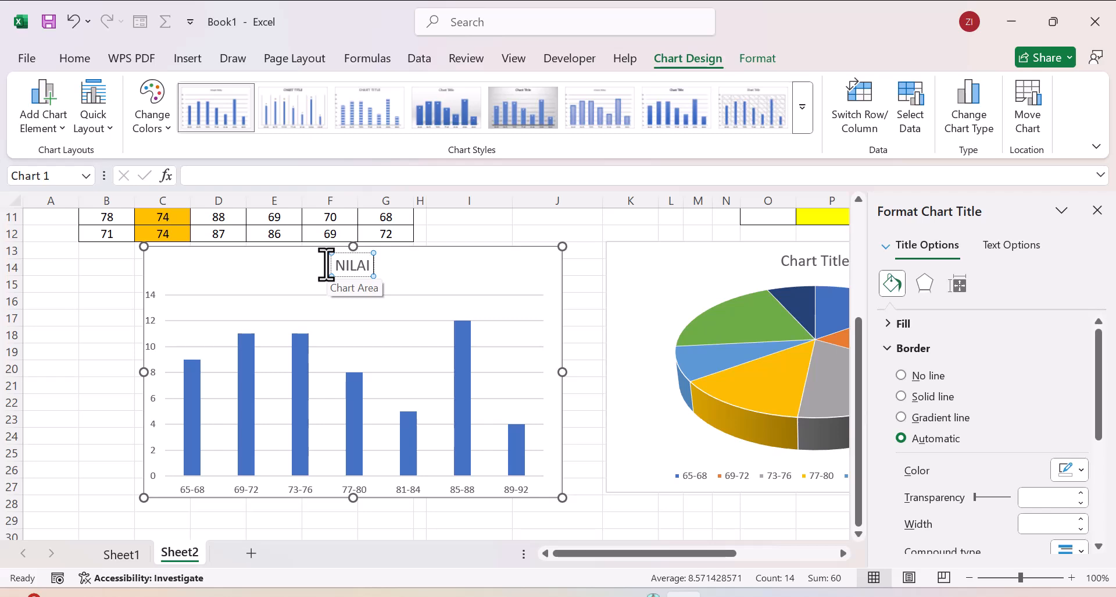
text( UJIAN MATEMATIKA)
key(Return)
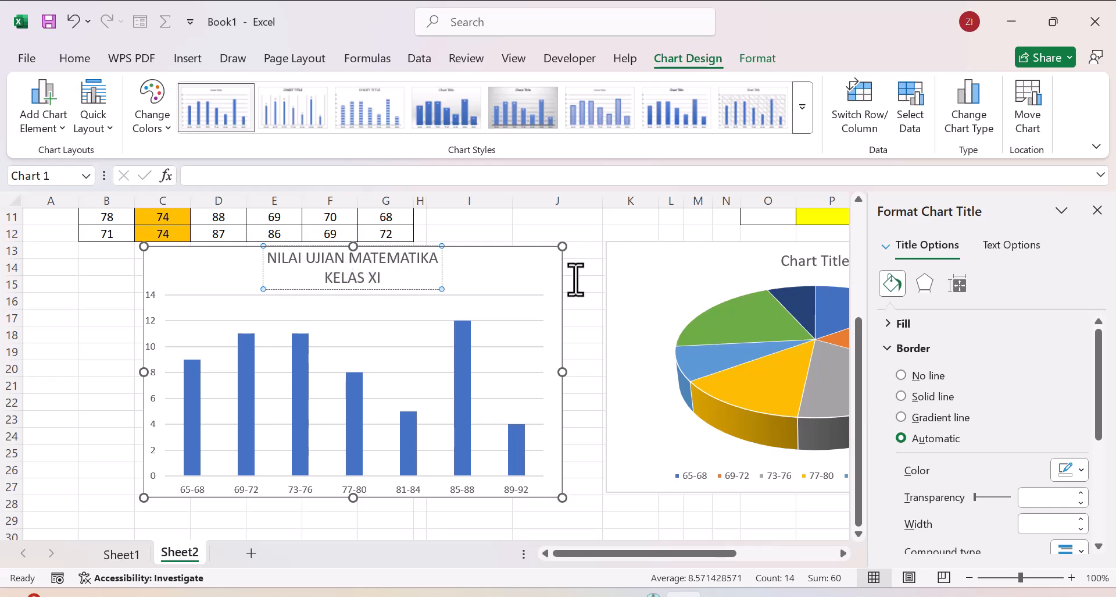
Step: Replace the pie chart's title with "NILAI UJIAN MATEMATIKA KELAS XI" on a single line
click(807, 263)
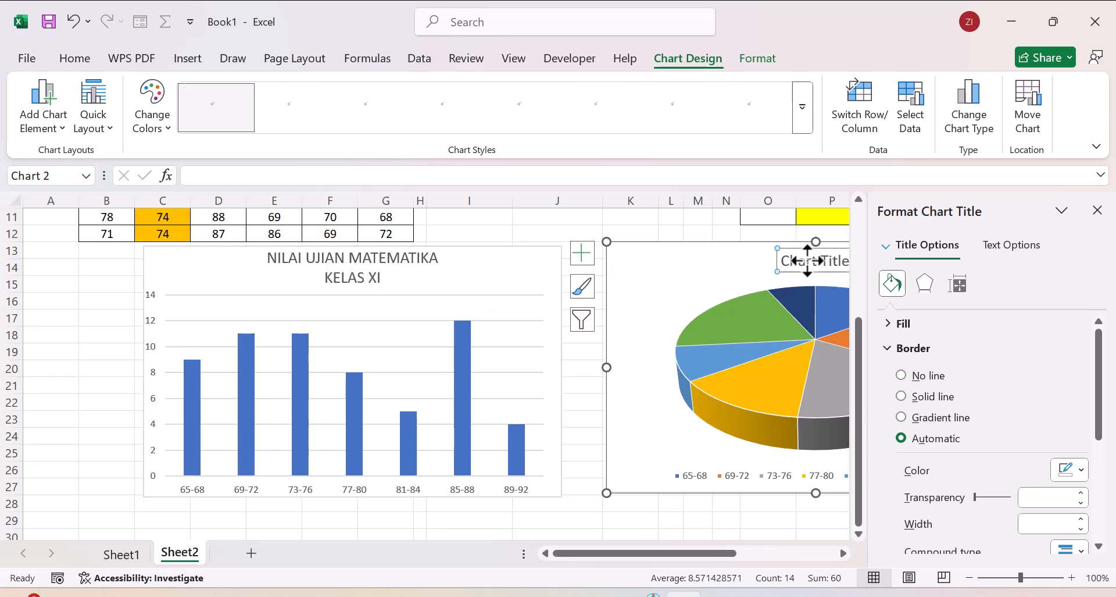
click(1096, 211)
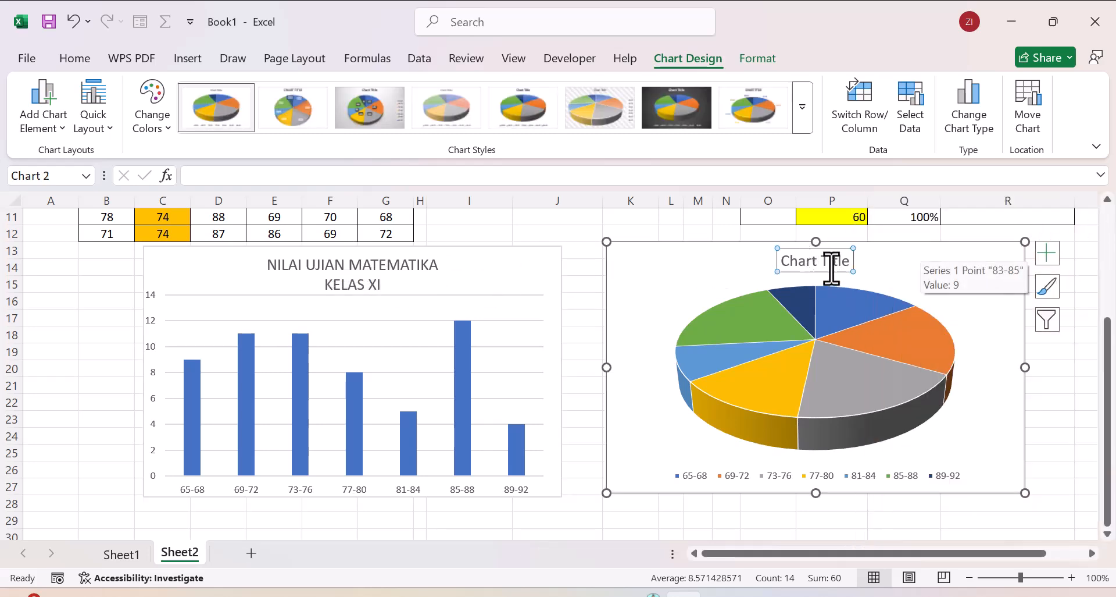
drag(850, 266, 783, 265)
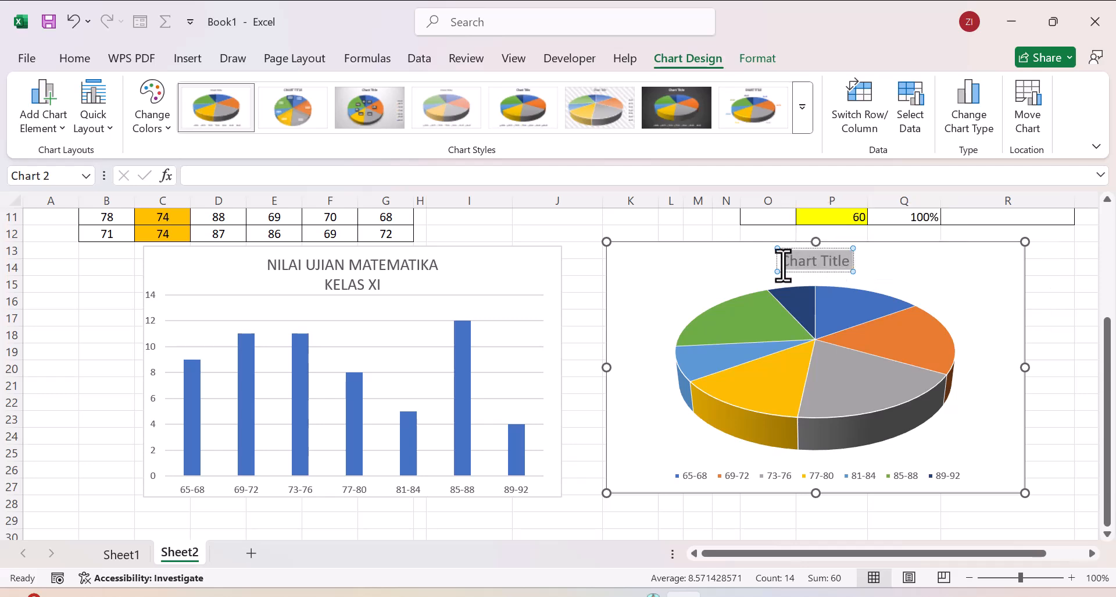
text(NILAI UJIAN M)
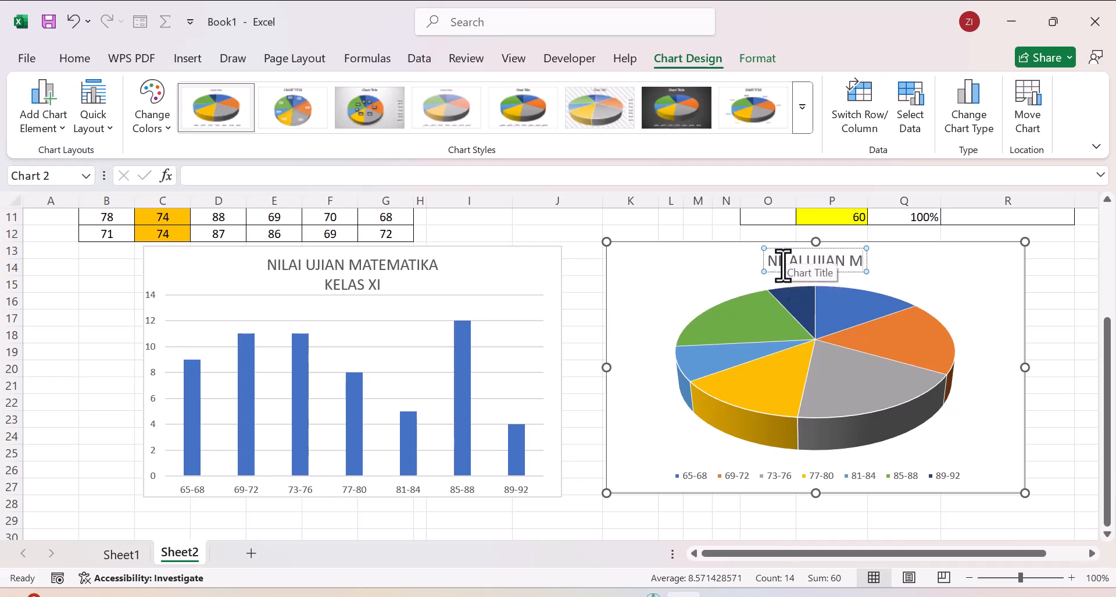
text(ATEMATI)
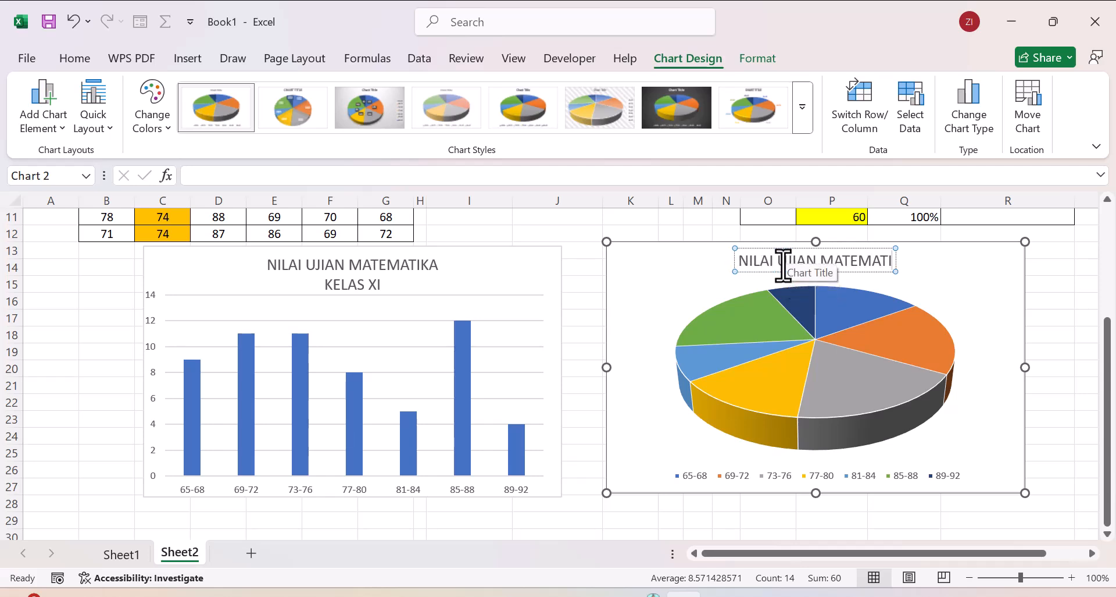
text(KA KELA)
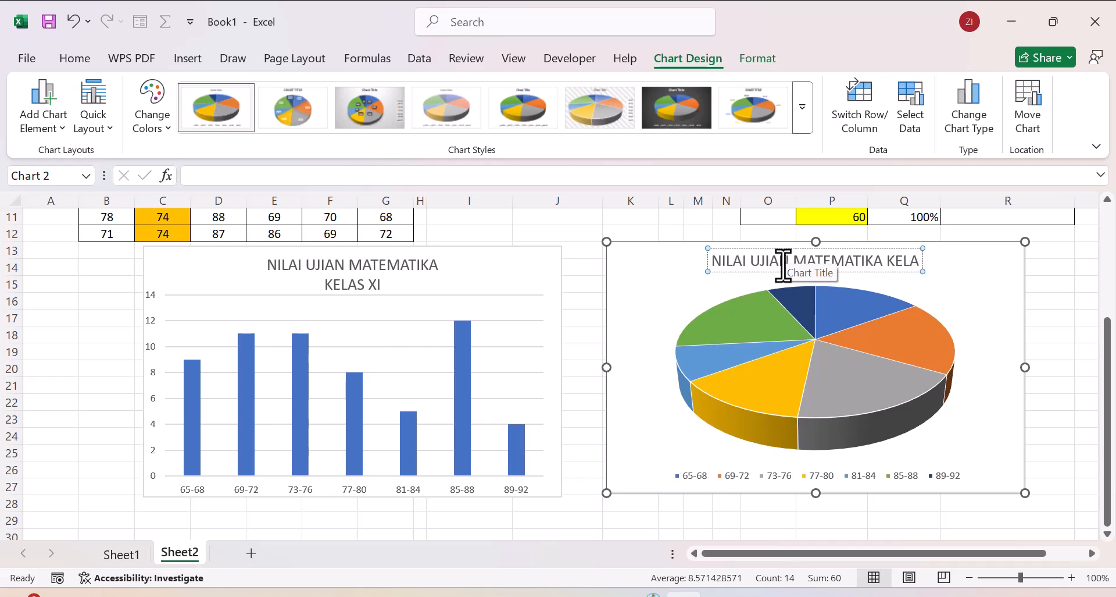
text(S XI)
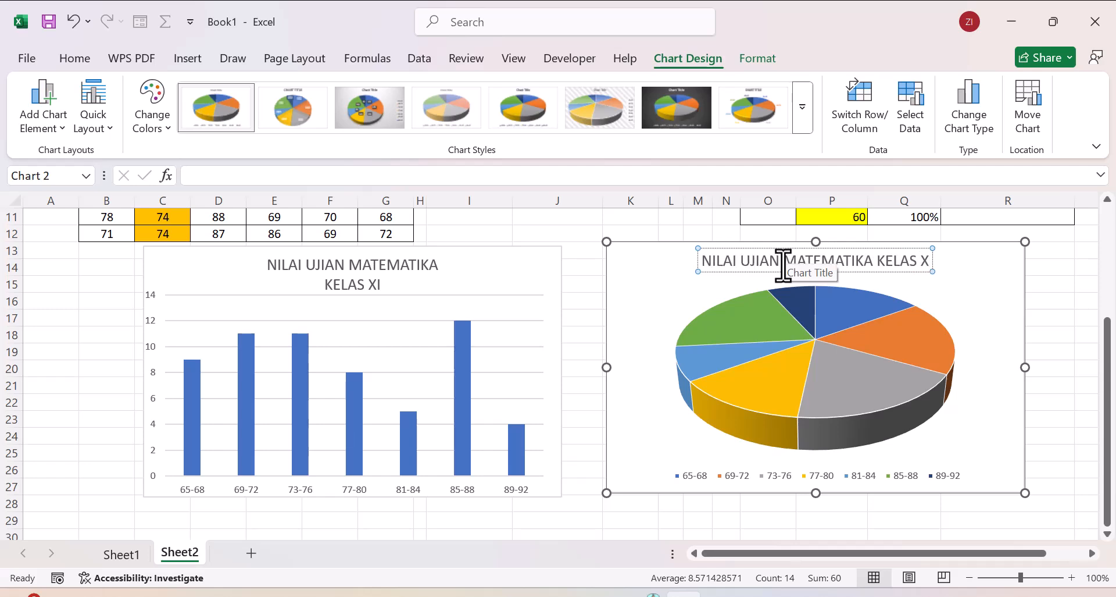
click(981, 296)
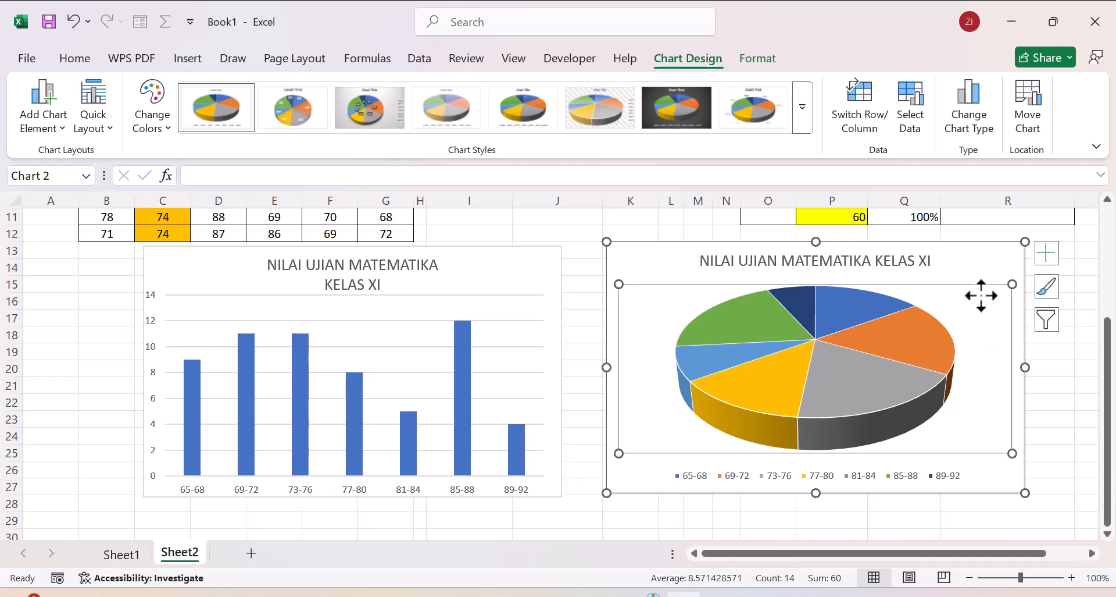
Step: Apply the chart style with a textured light background, white percentage labels and a bottom legend to the pie chart
click(916, 244)
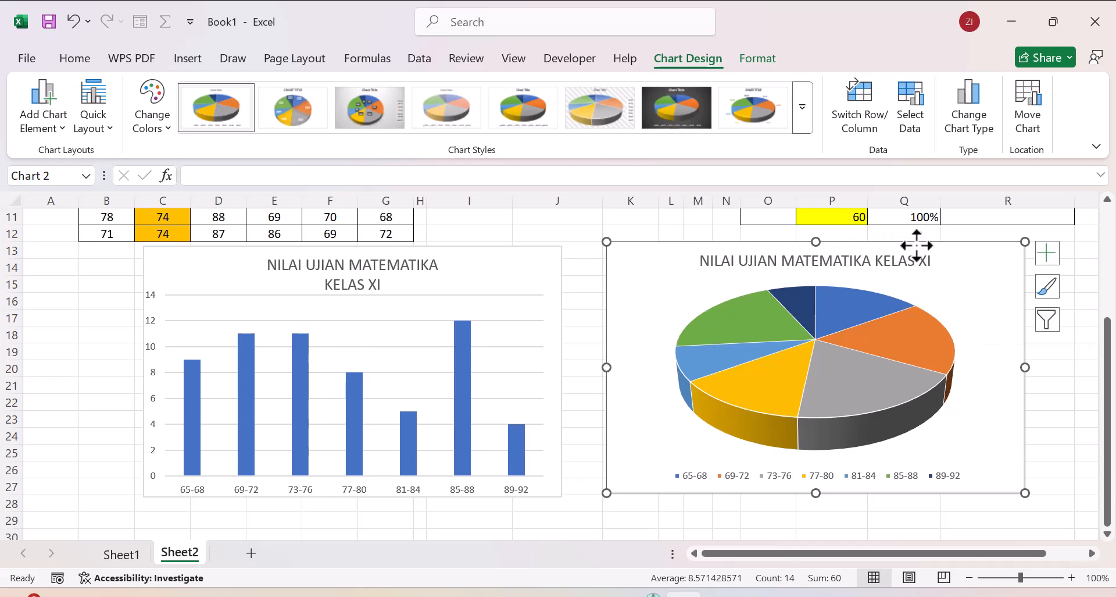
click(804, 123)
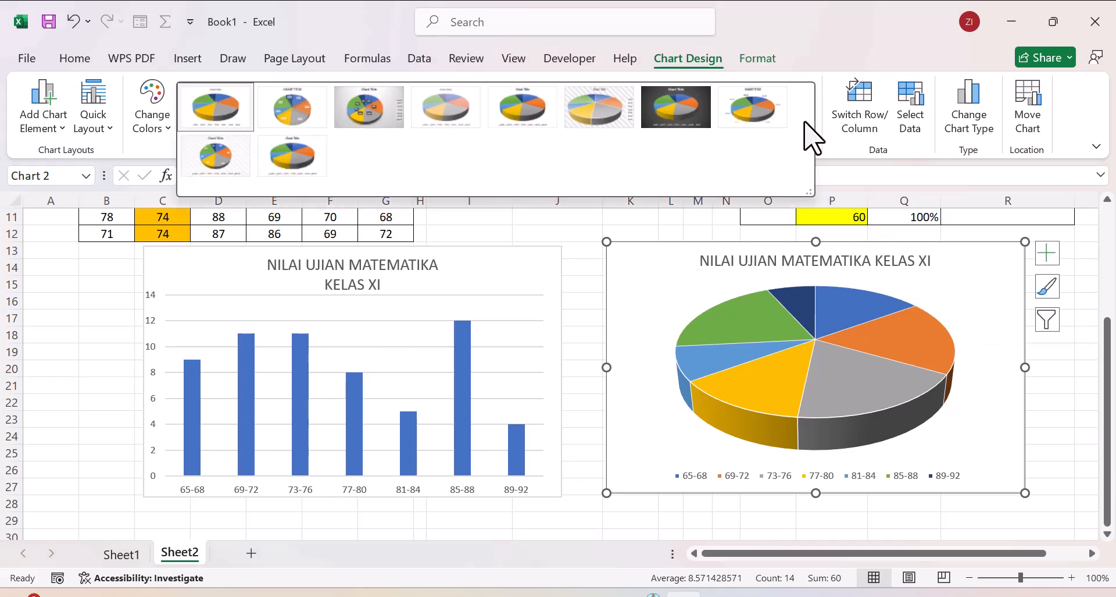
click(214, 168)
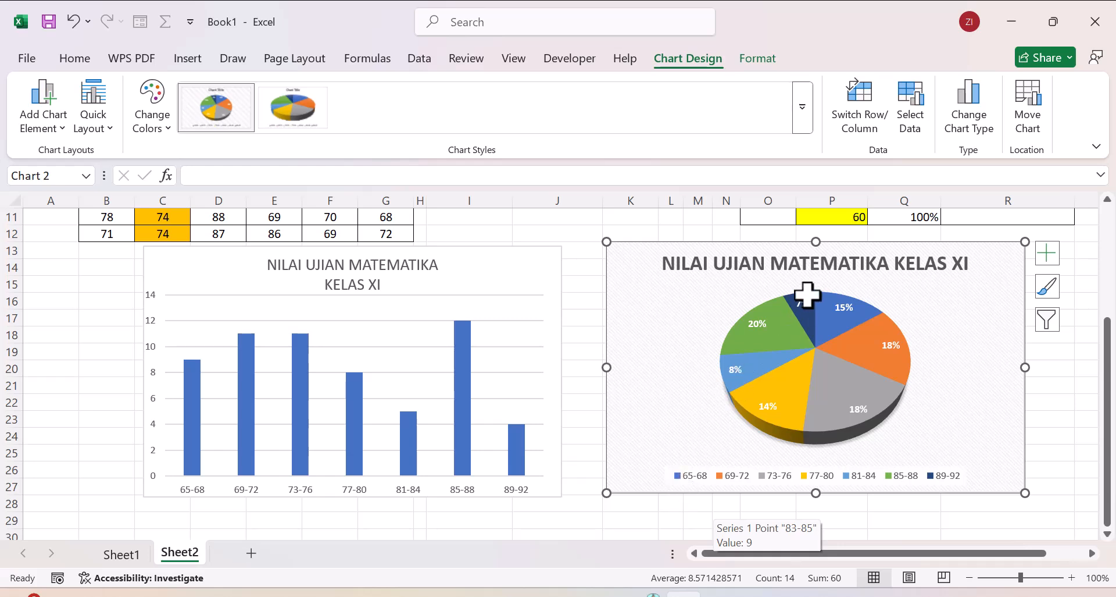
mouse_move(824, 315)
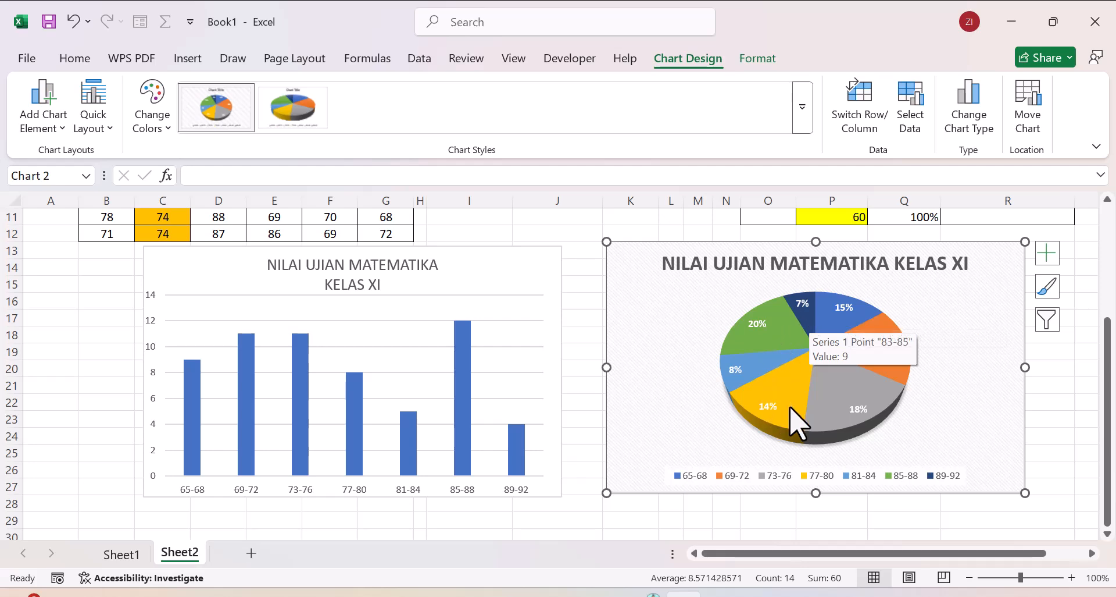
Step: Apply the chart style with boxed class-interval and percentage labels on the slices and no legend to the pie chart
click(802, 121)
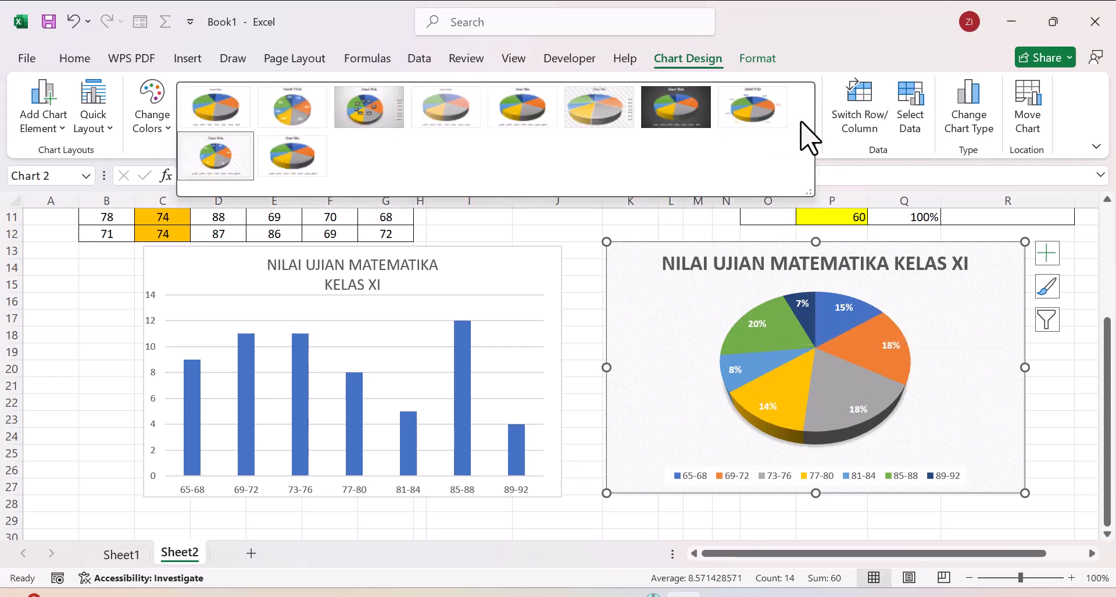
click(299, 105)
click(636, 308)
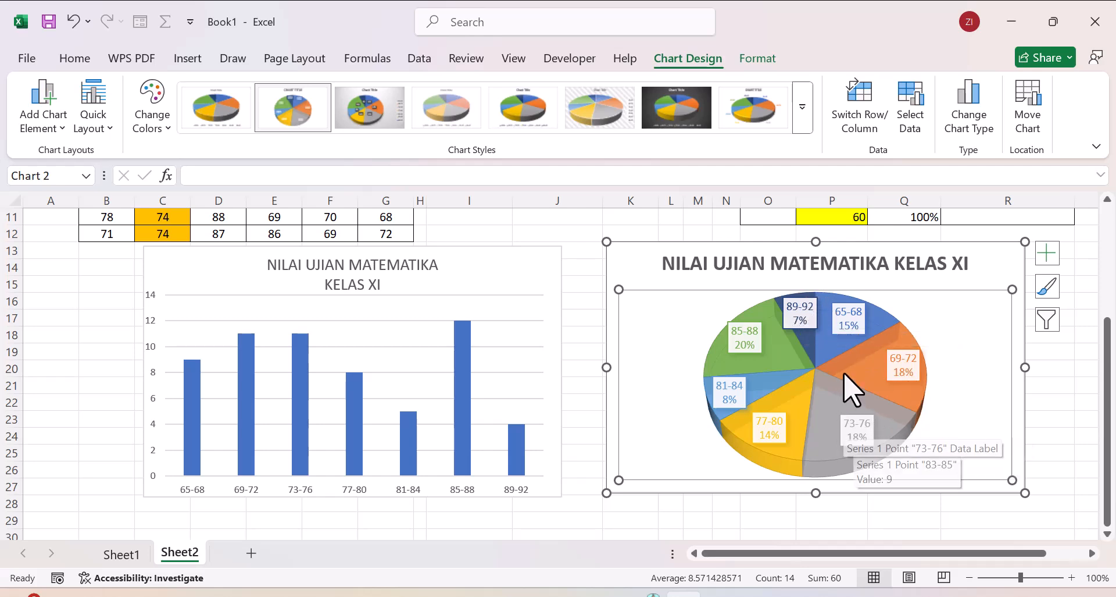
click(1005, 232)
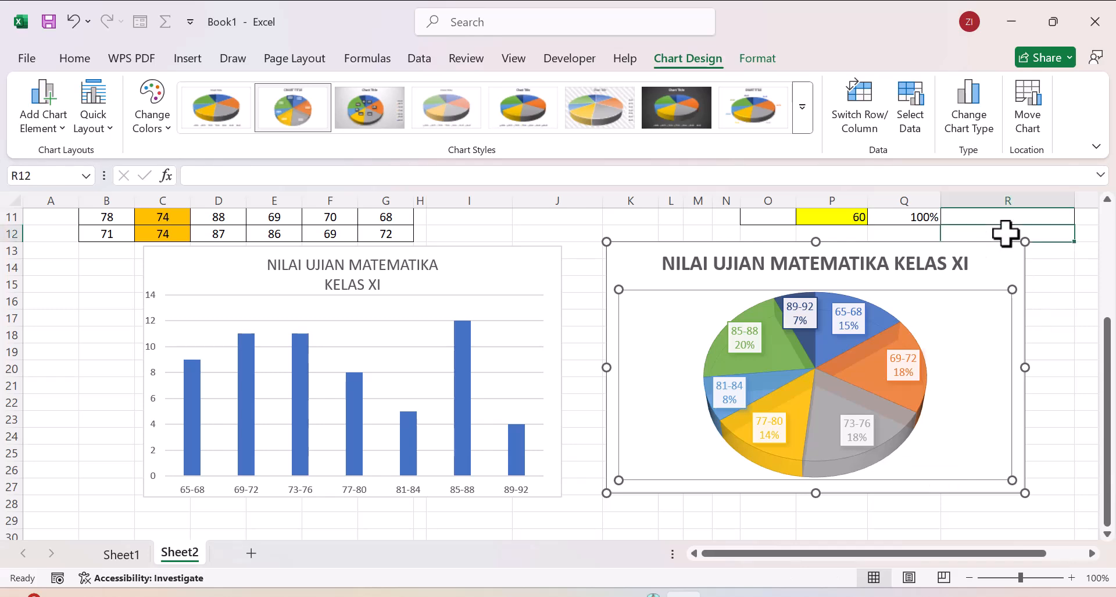
right_click(1006, 233)
key(Escape)
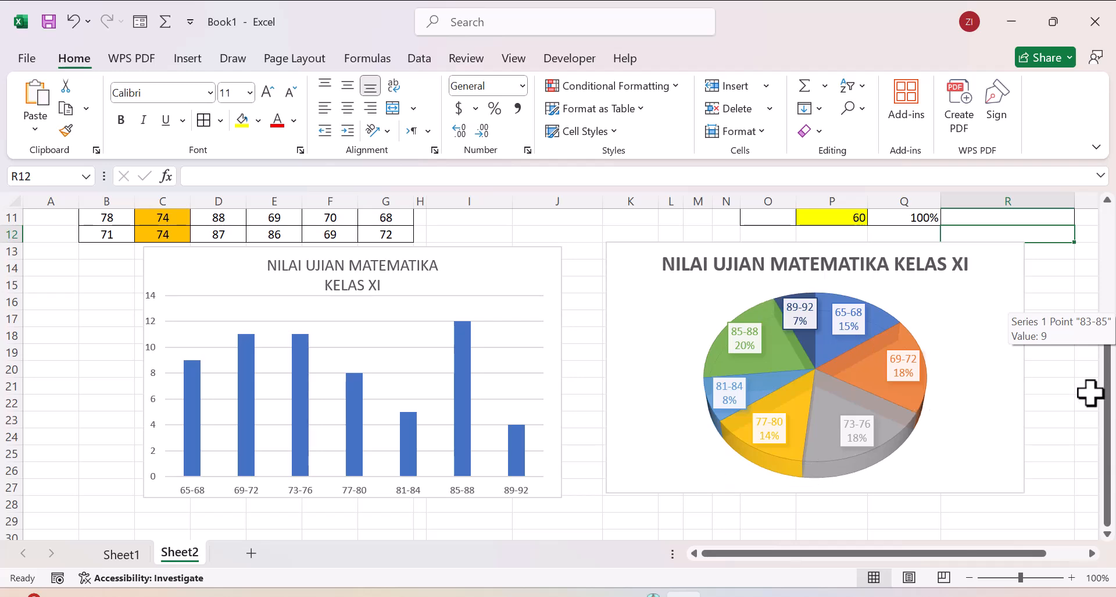
Step: Delete the horizontal gridlines from the column chart
drag(1108, 407, 1107, 276)
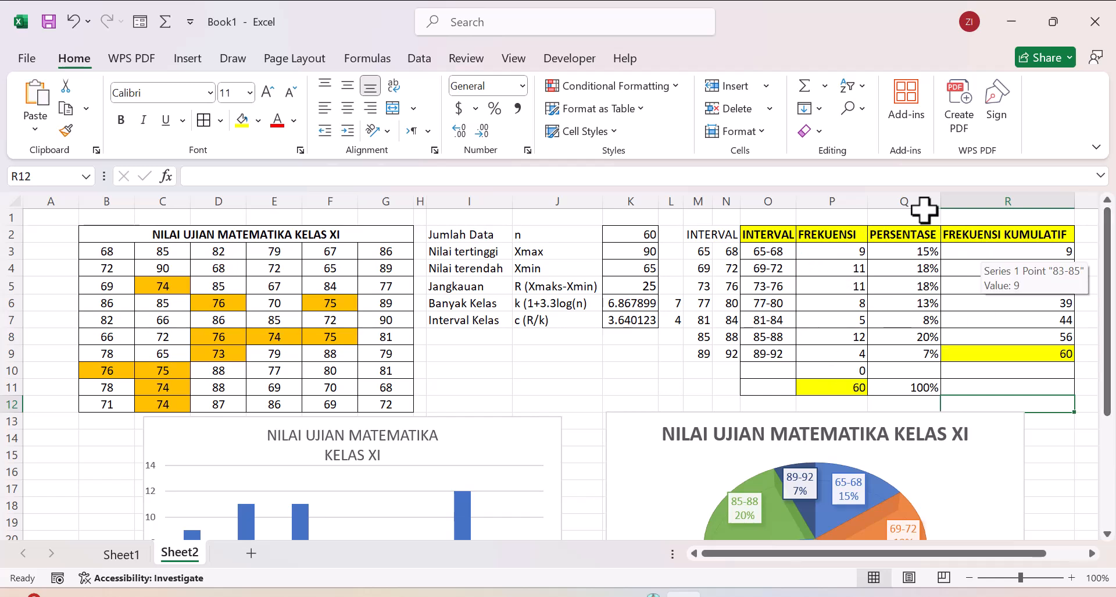
drag(1109, 304, 1112, 411)
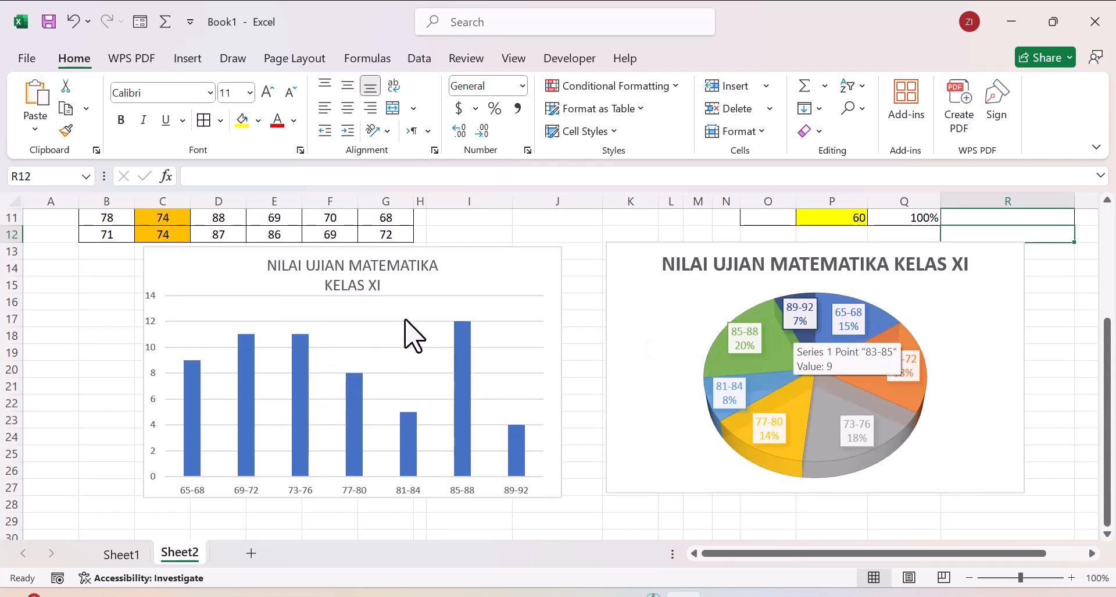
click(513, 316)
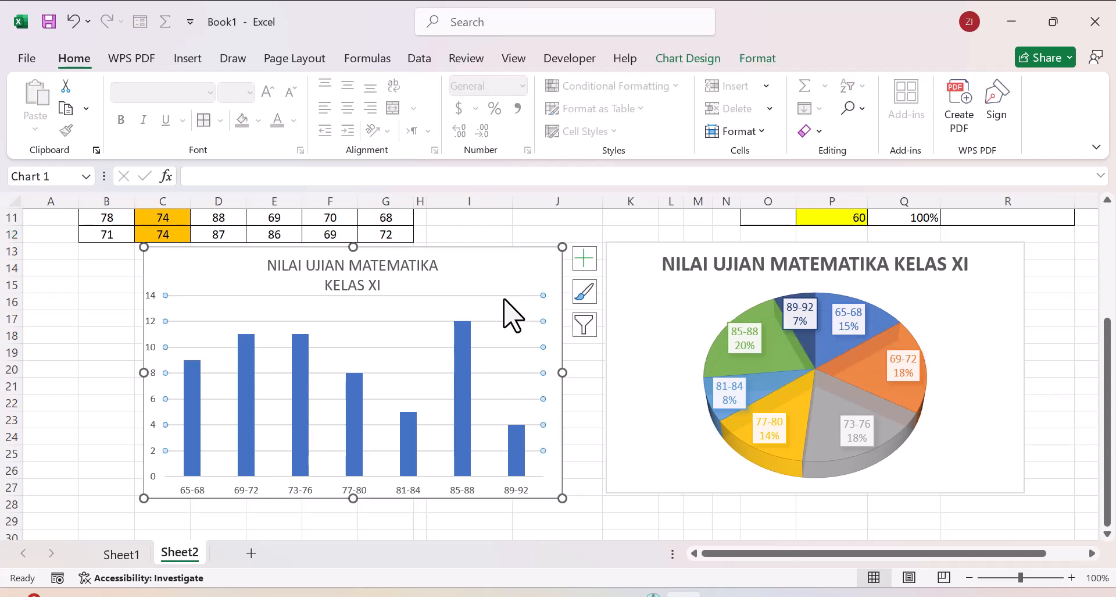
key(Delete)
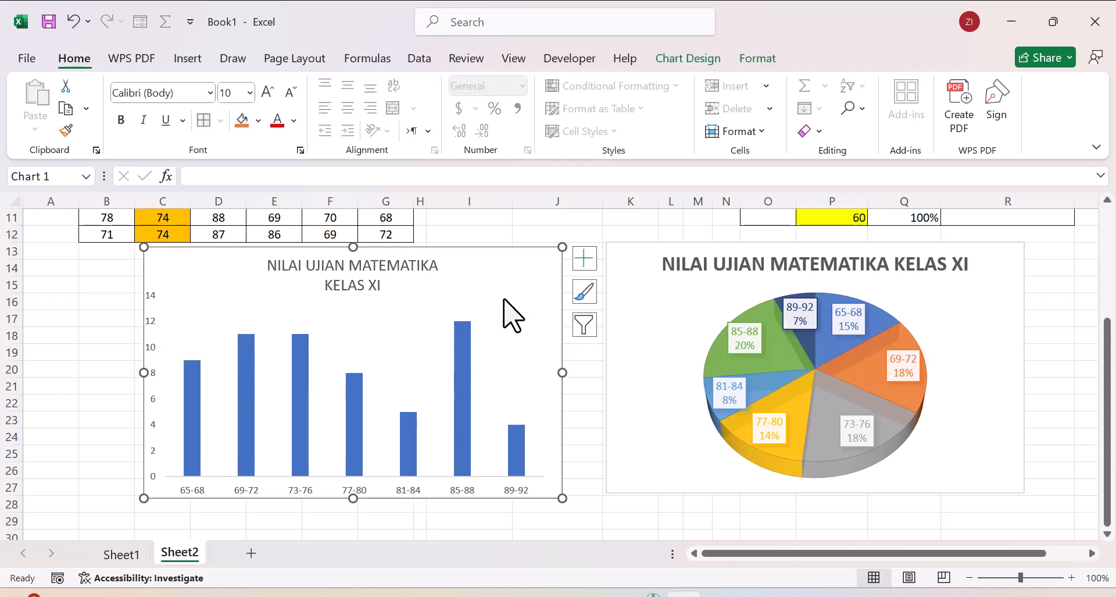
Step: Set the gap width of the column chart's data series to 0% so the bars touch like a histogram
click(193, 402)
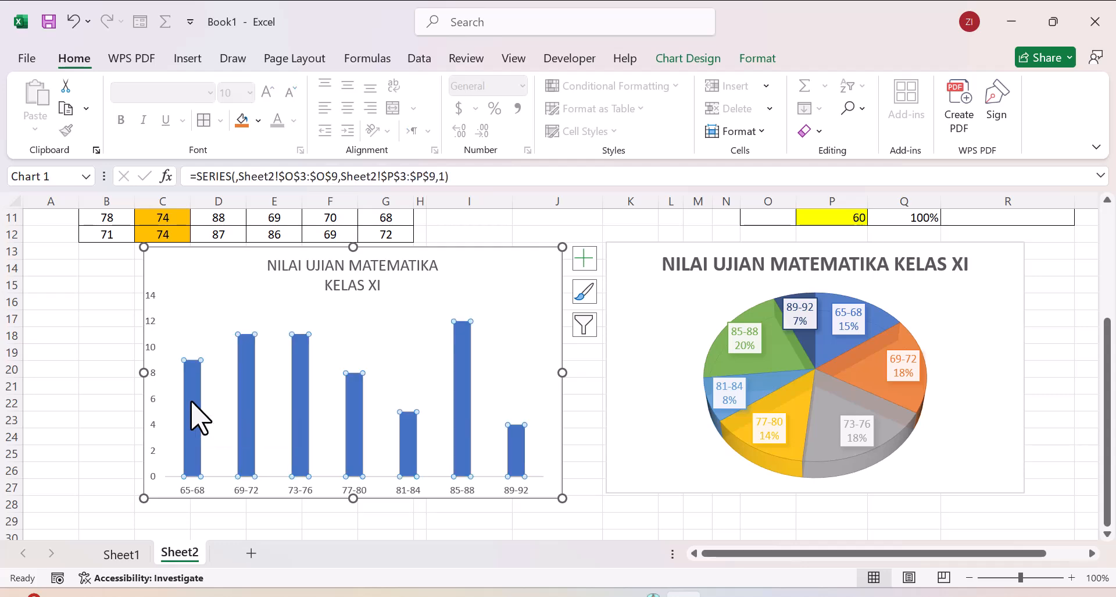
right_click(199, 416)
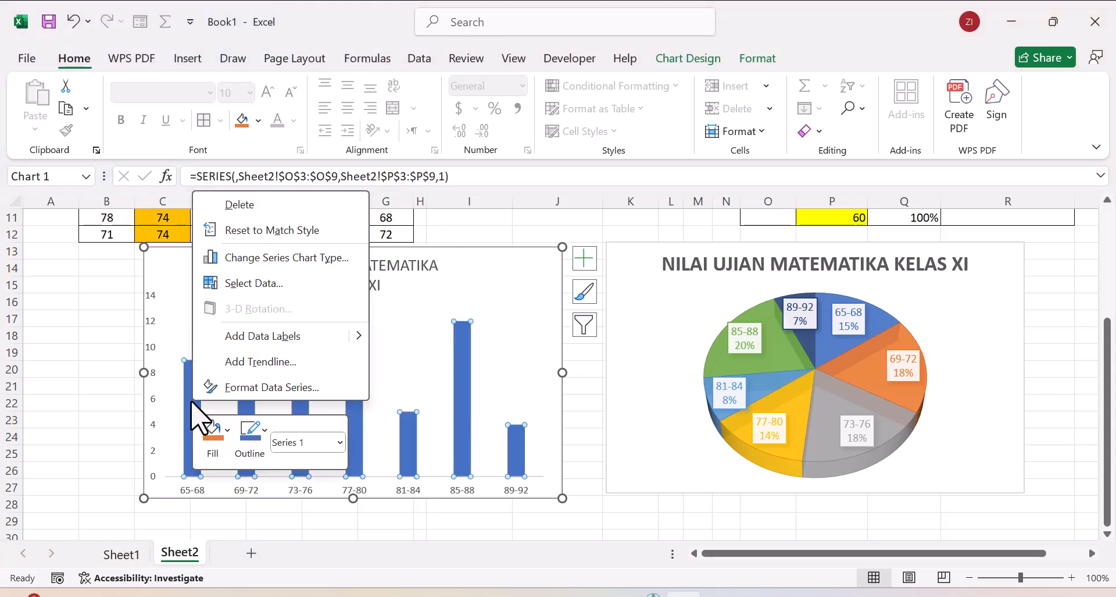
click(235, 387)
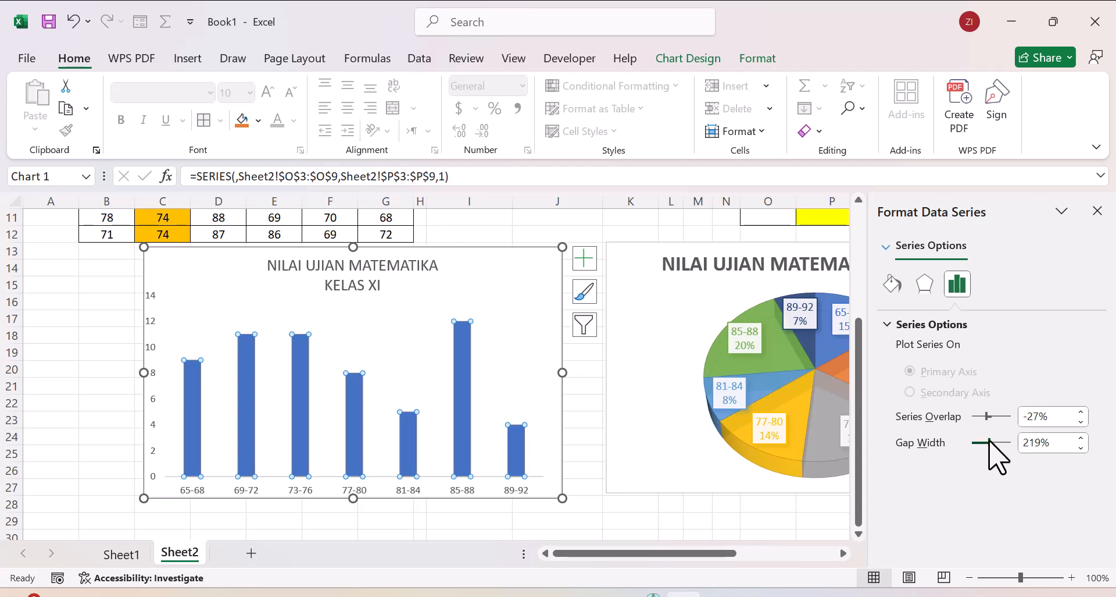
drag(972, 440, 970, 441)
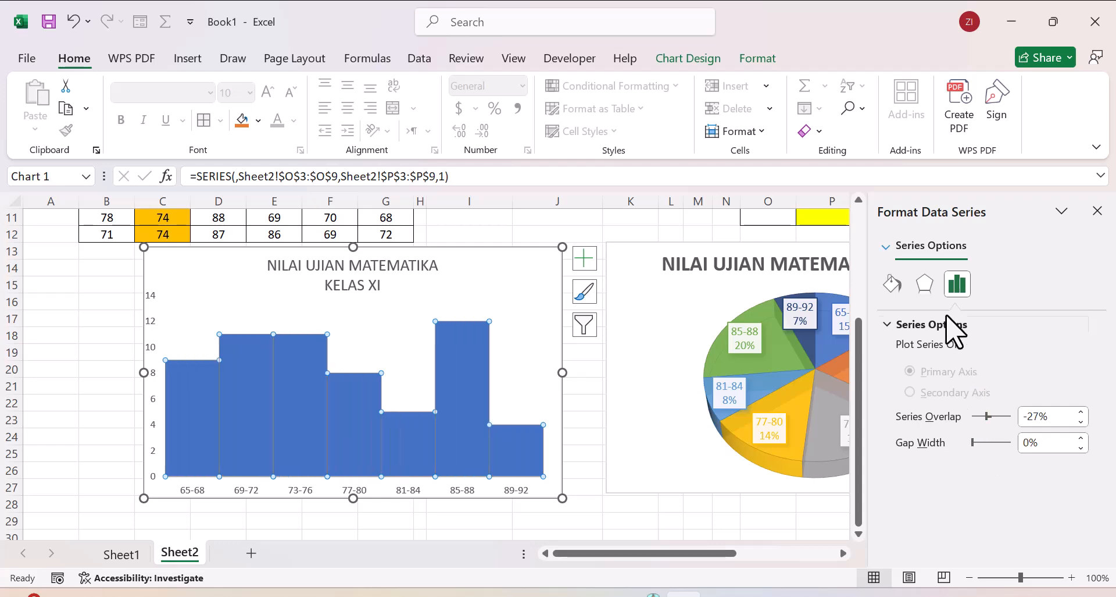
Step: Give the histogram bars a solid white border and close the series formatting options
click(893, 285)
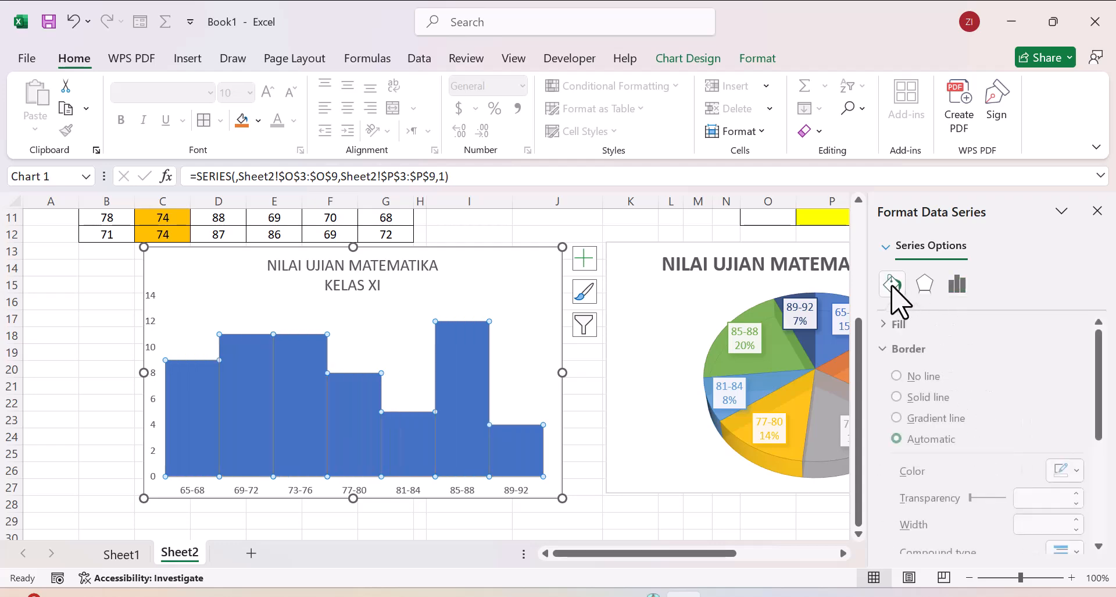
click(1082, 472)
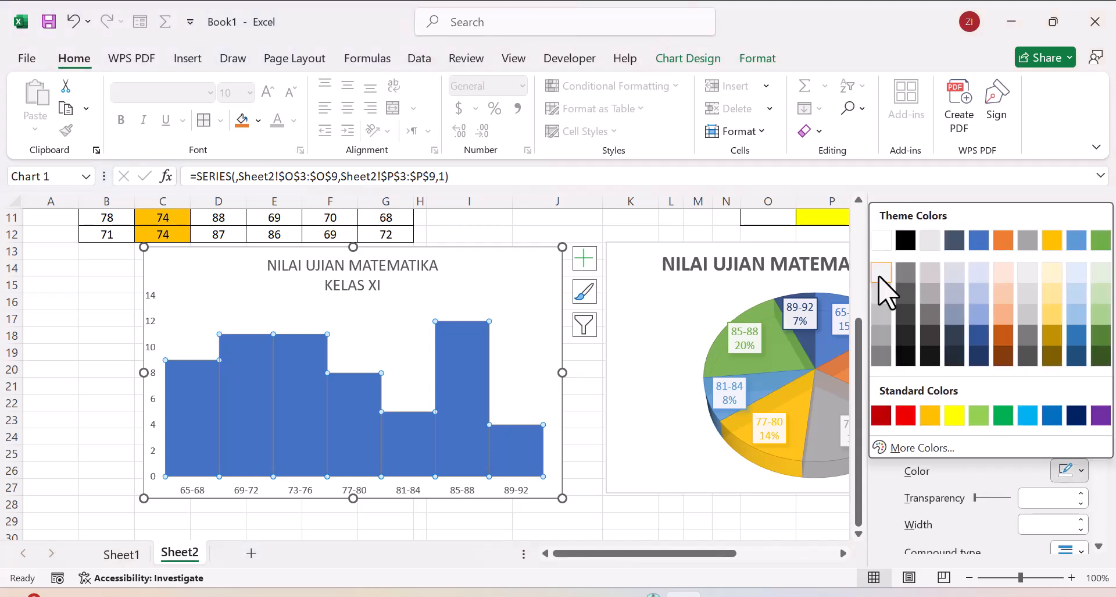
click(882, 245)
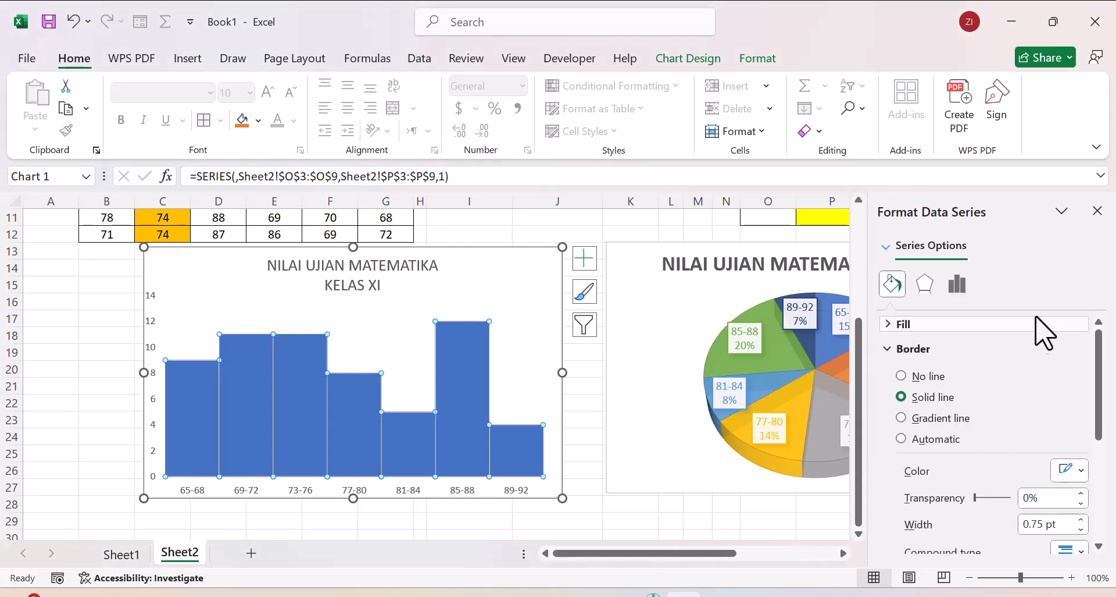
click(1098, 211)
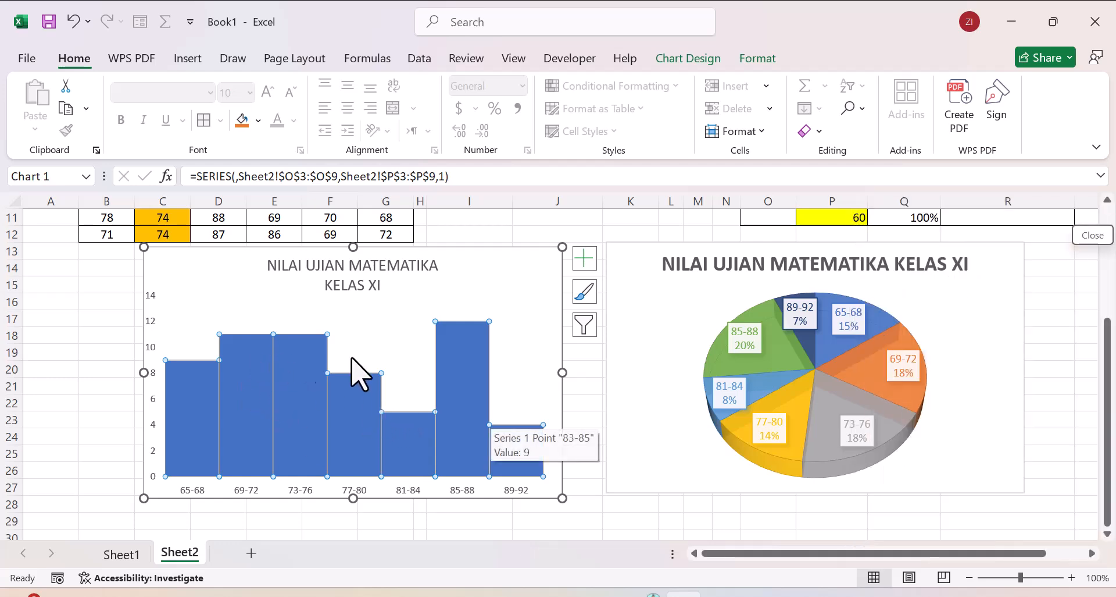
mouse_move(200, 413)
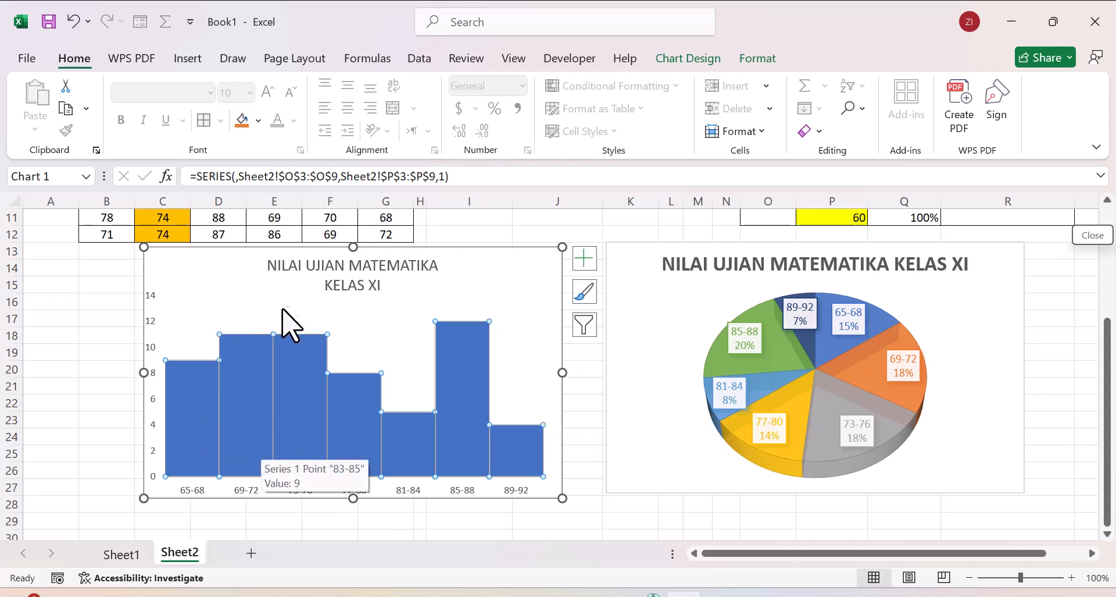
click(191, 369)
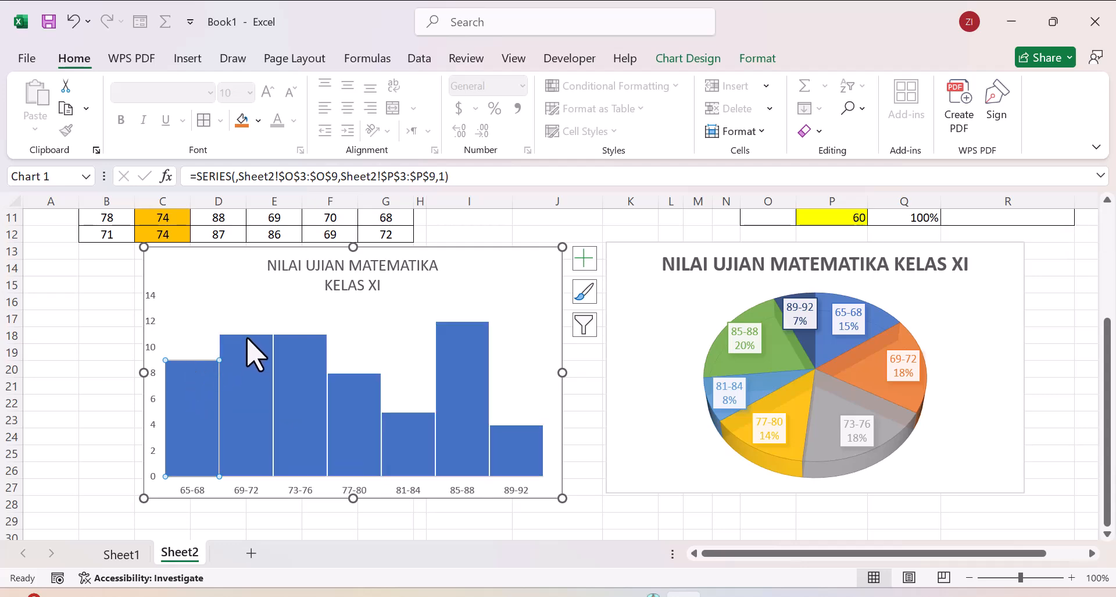
right_click(198, 372)
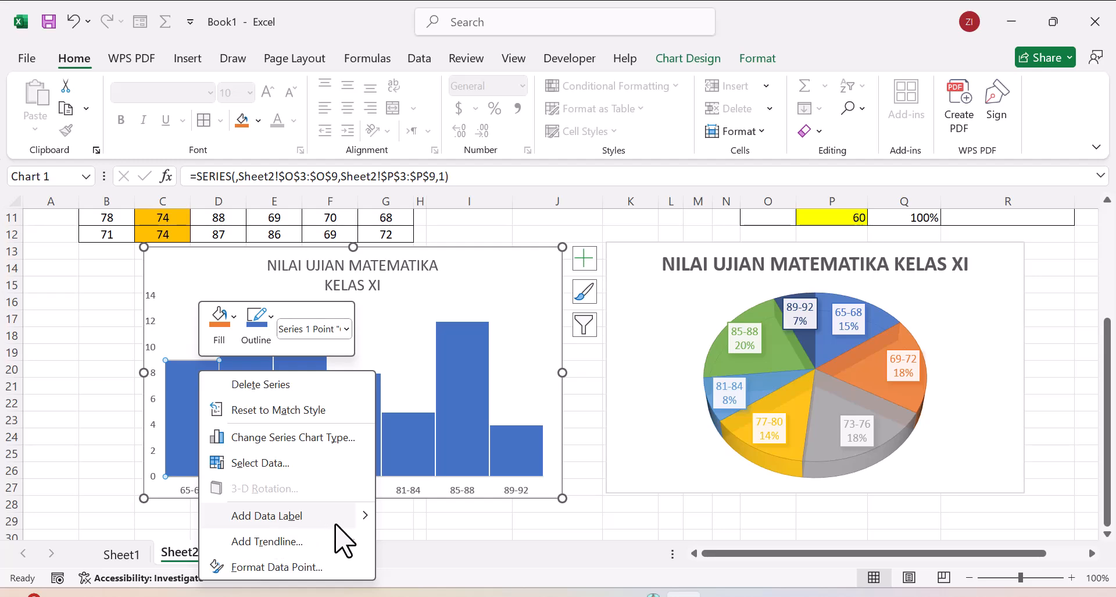
mouse_move(351, 516)
key(Escape)
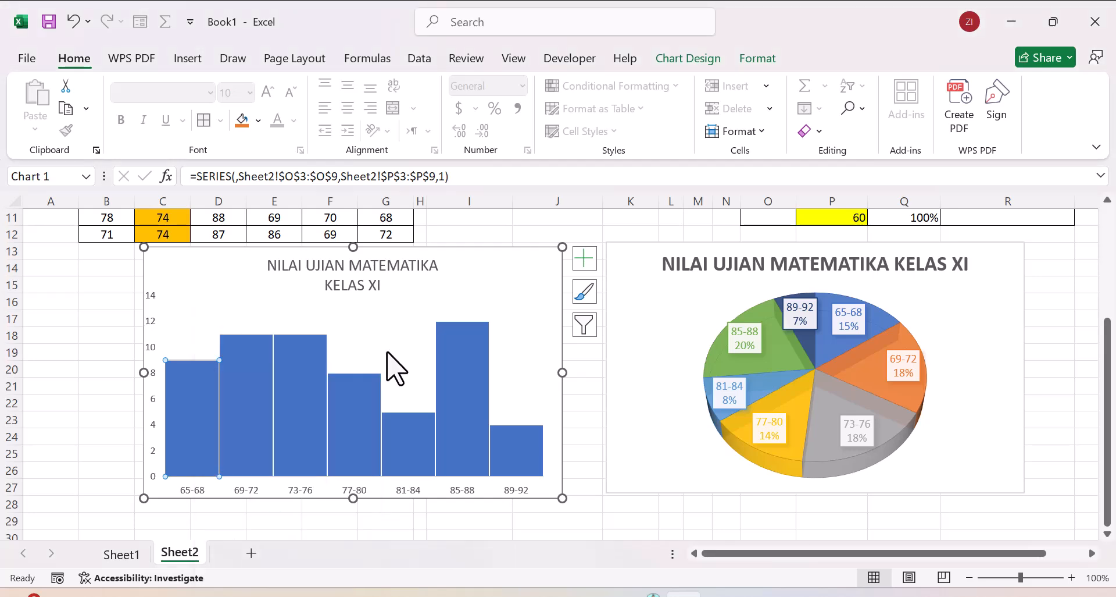
Step: Add a new data series to the histogram, taking its series name from the class intervals in O3:O9
right_click(192, 460)
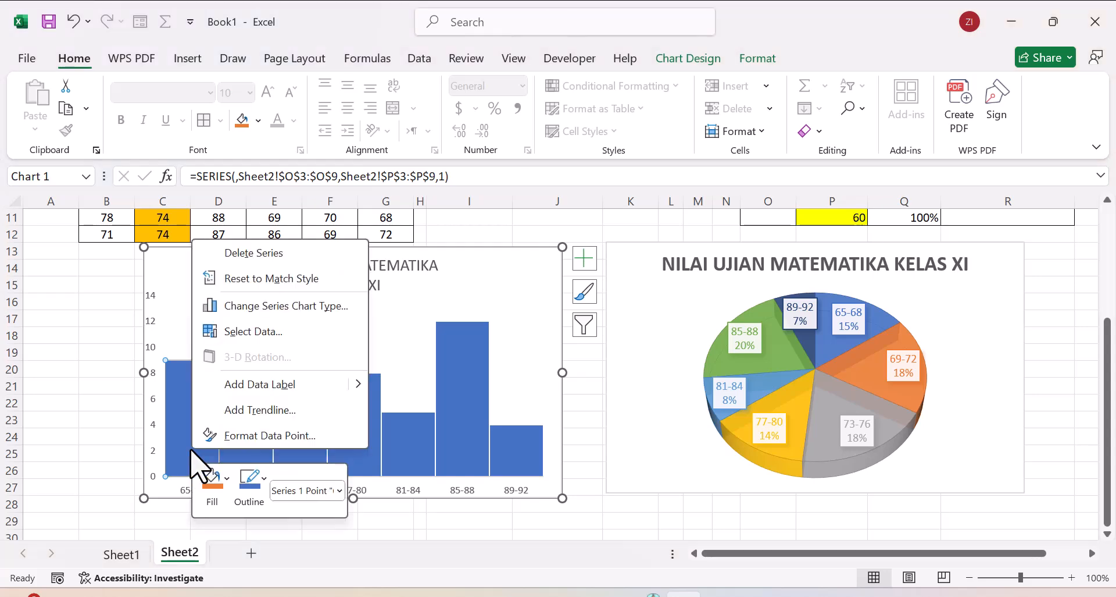
click(253, 331)
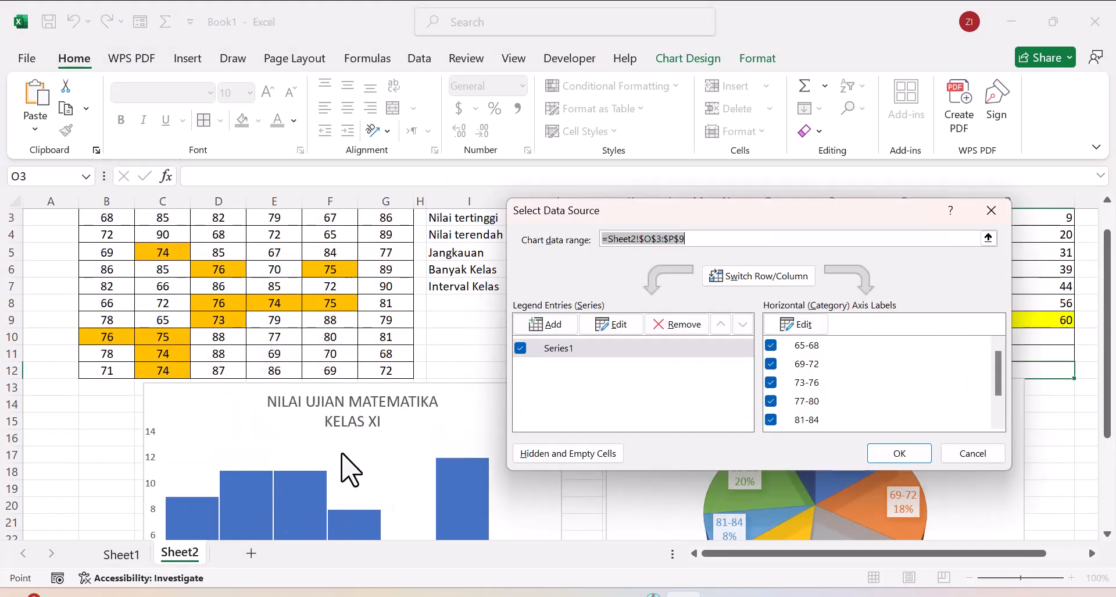
click(552, 322)
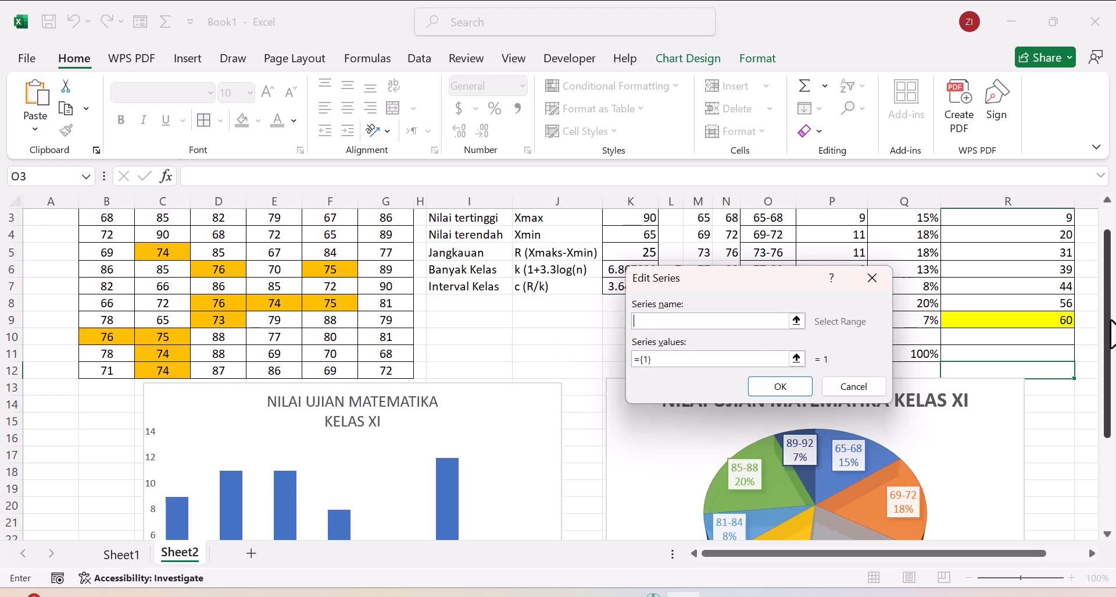
drag(1109, 333, 1107, 303)
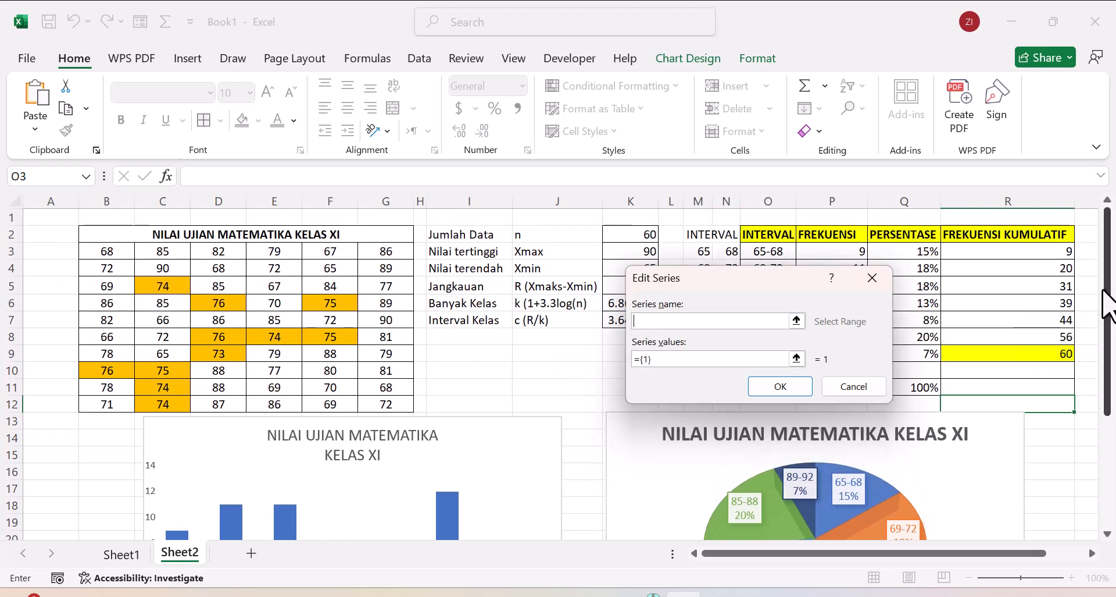
drag(763, 282, 546, 271)
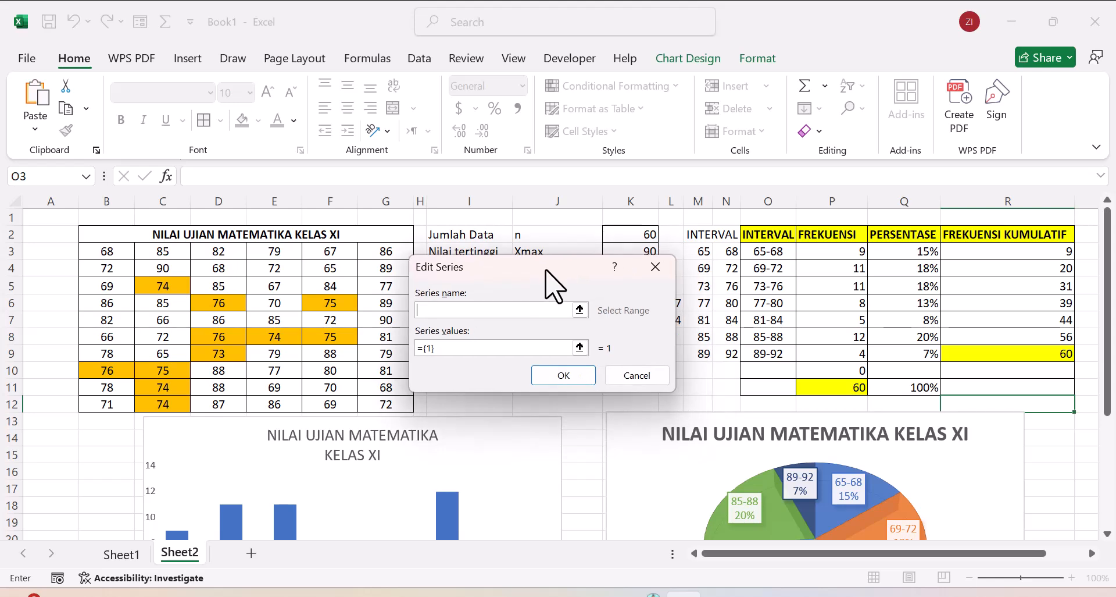
drag(779, 251, 780, 357)
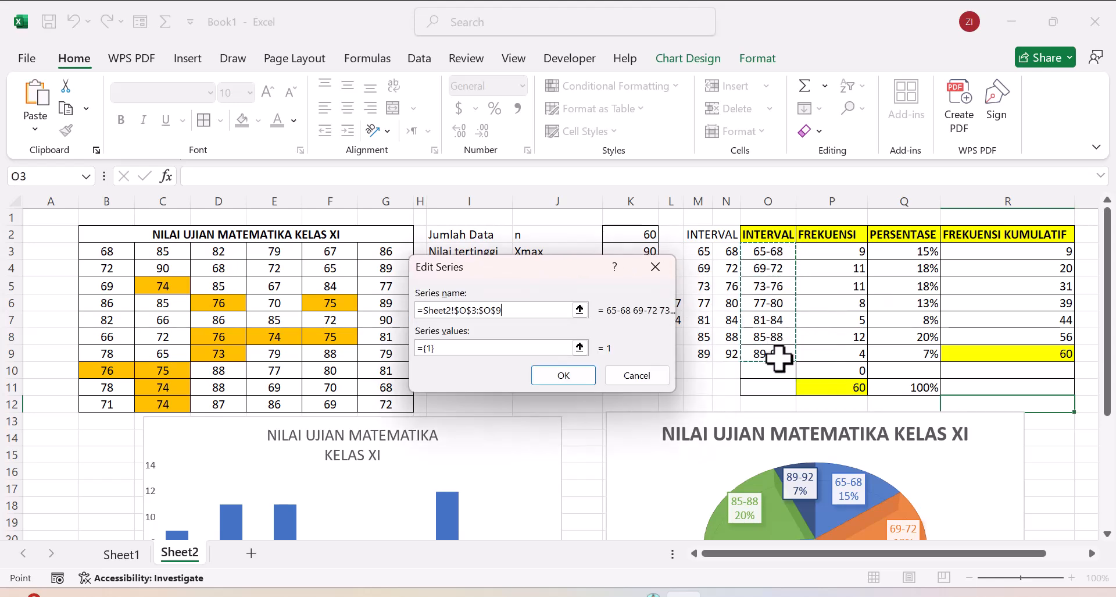
Step: Set the new series' values to the frequencies in P3:P9 and apply the chart's data source changes
click(452, 347)
drag(452, 348, 414, 344)
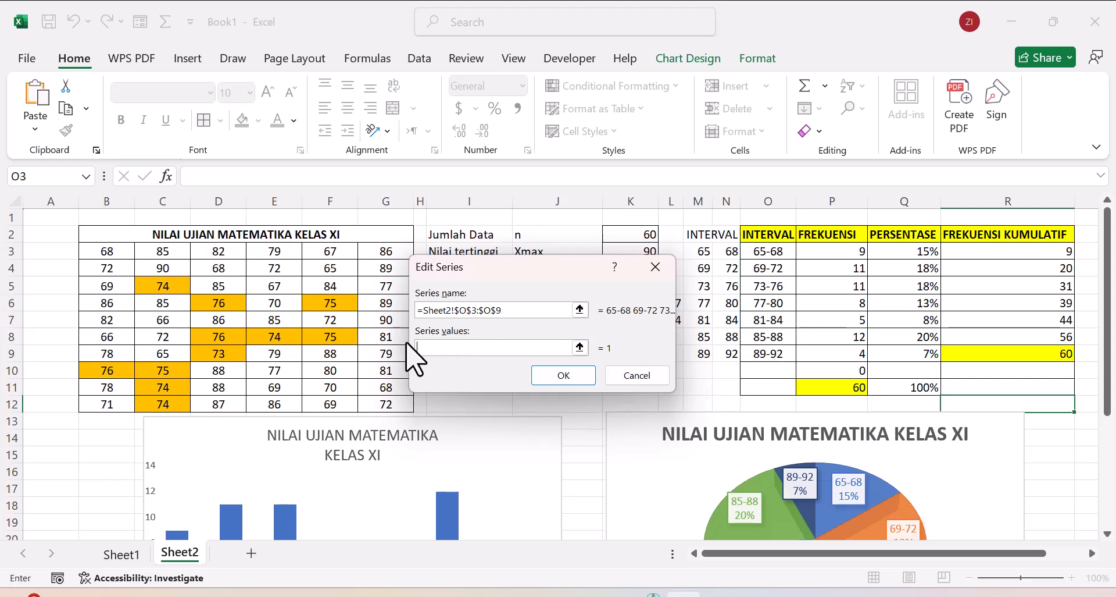
drag(837, 250, 837, 357)
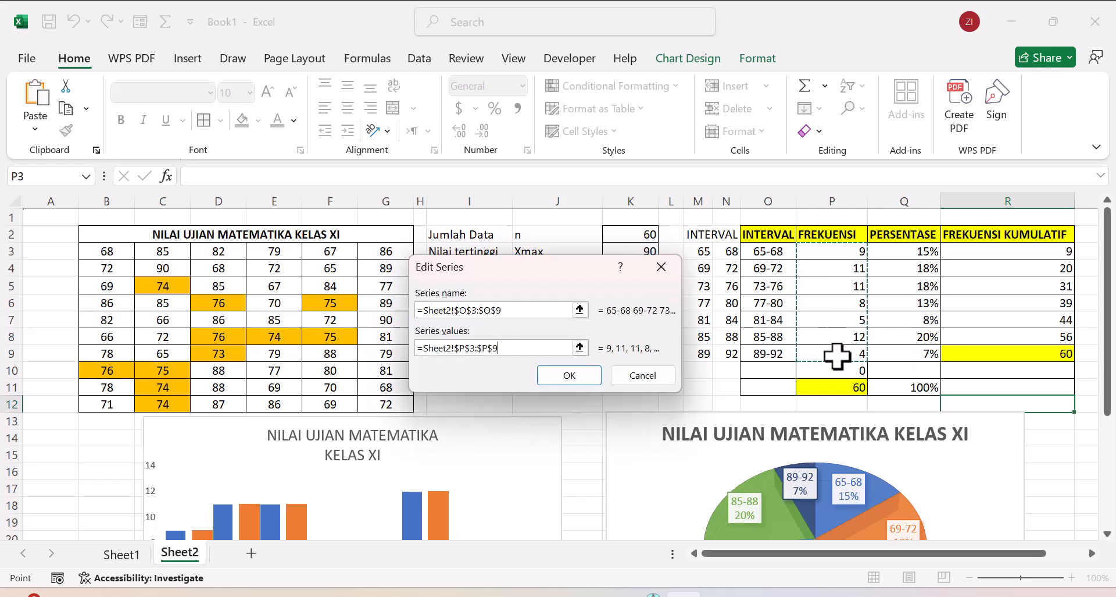
click(590, 391)
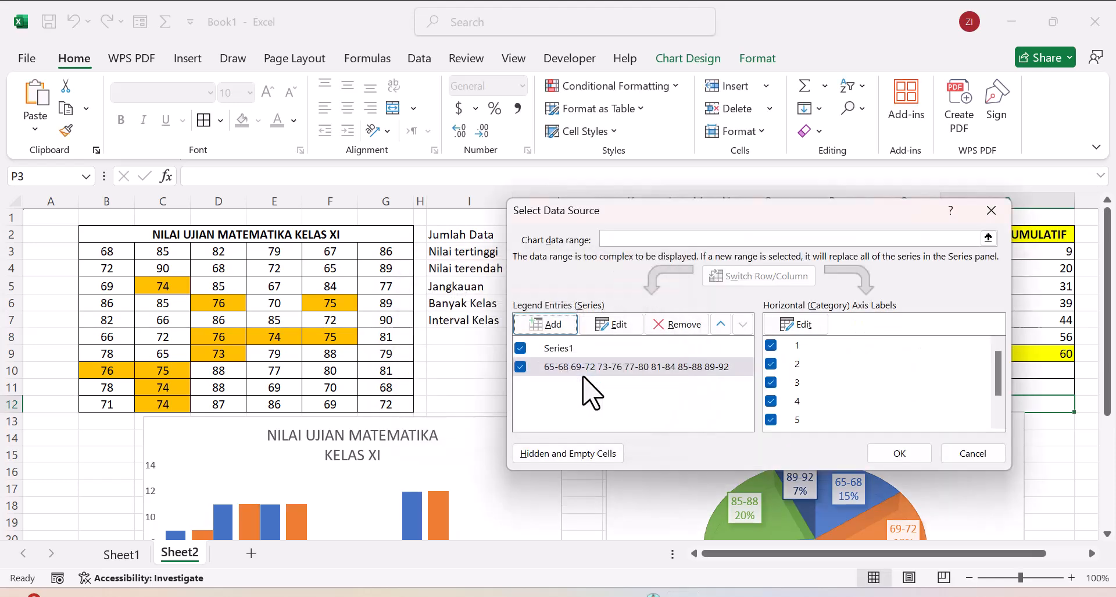
click(901, 454)
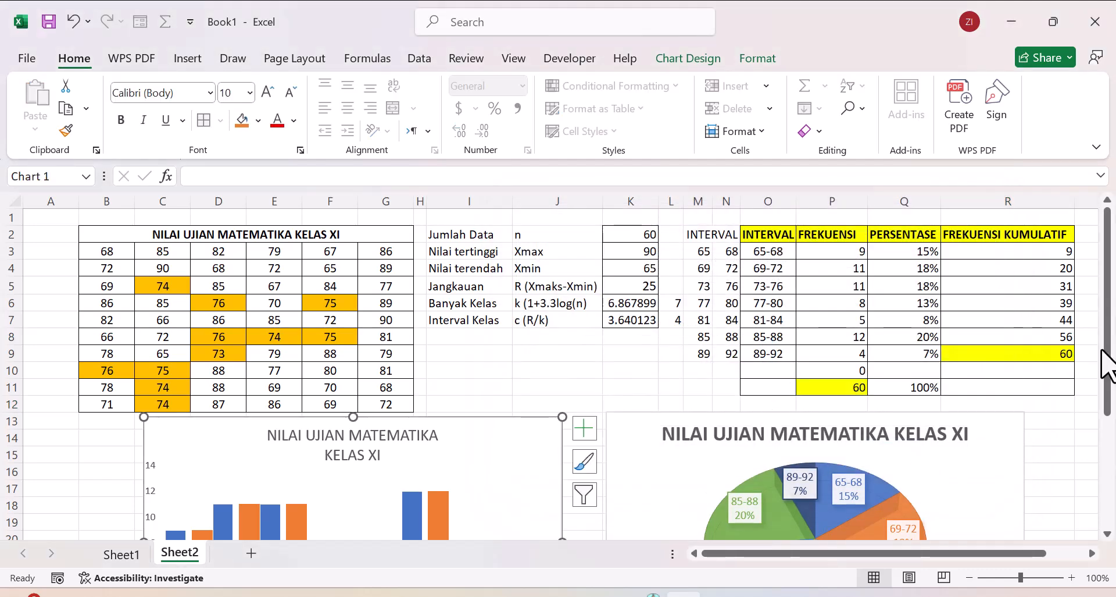
Step: Change the orange series in the histogram to a Line chart type to form a frequency polygon over the columns
drag(1110, 343, 1113, 442)
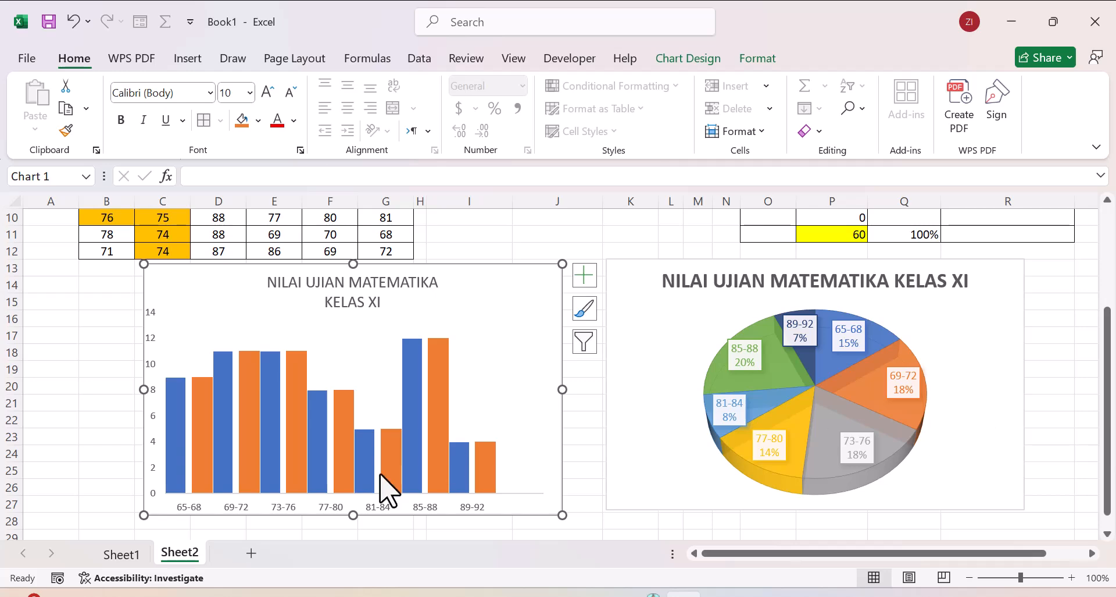
click(303, 486)
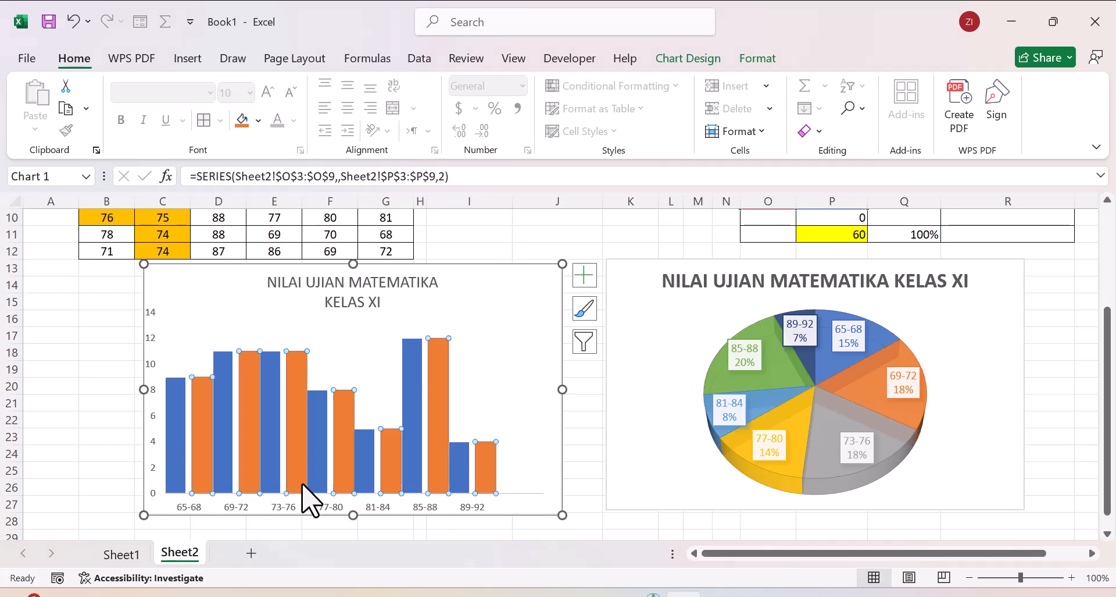
right_click(303, 486)
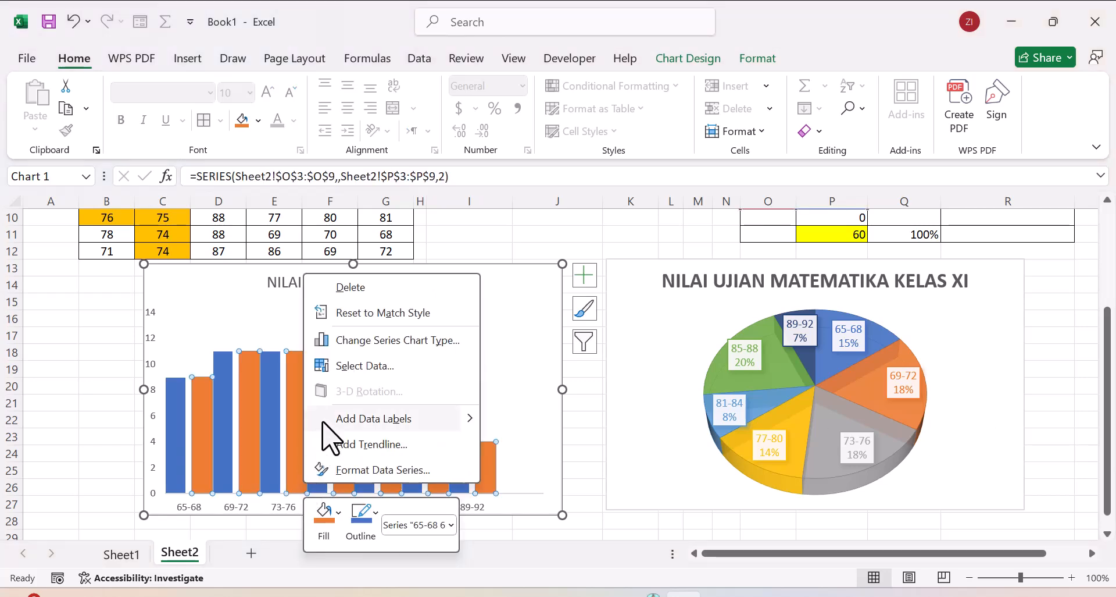
click(391, 341)
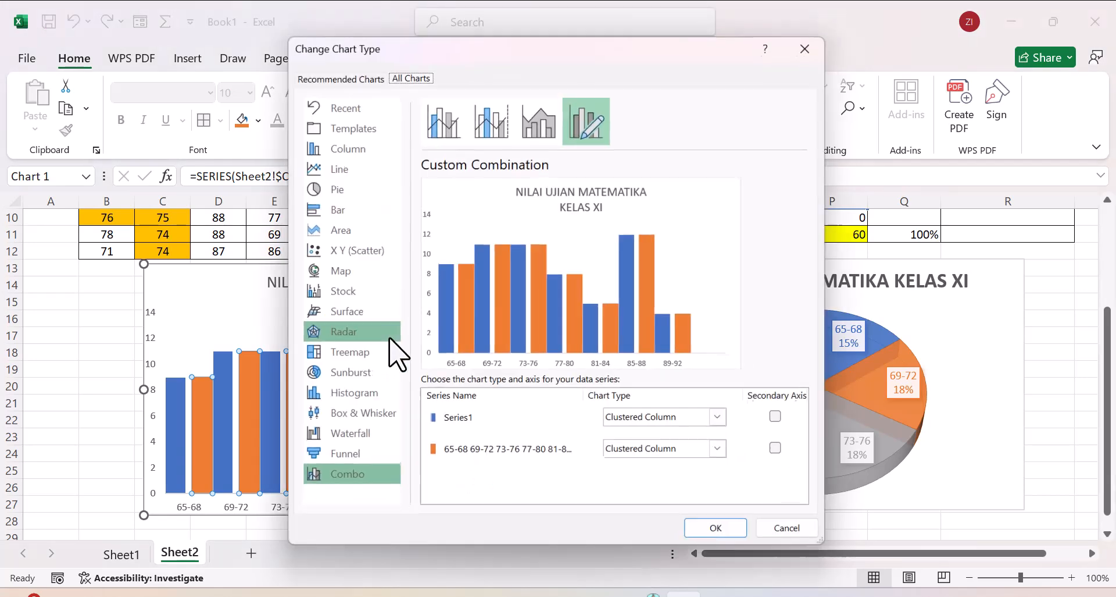
click(724, 455)
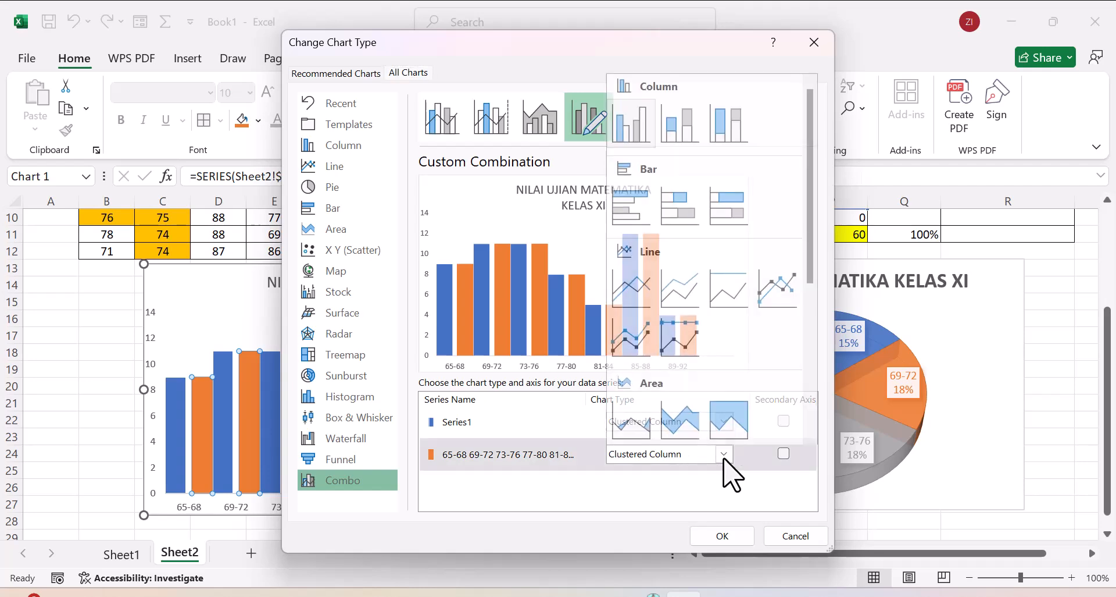
click(635, 280)
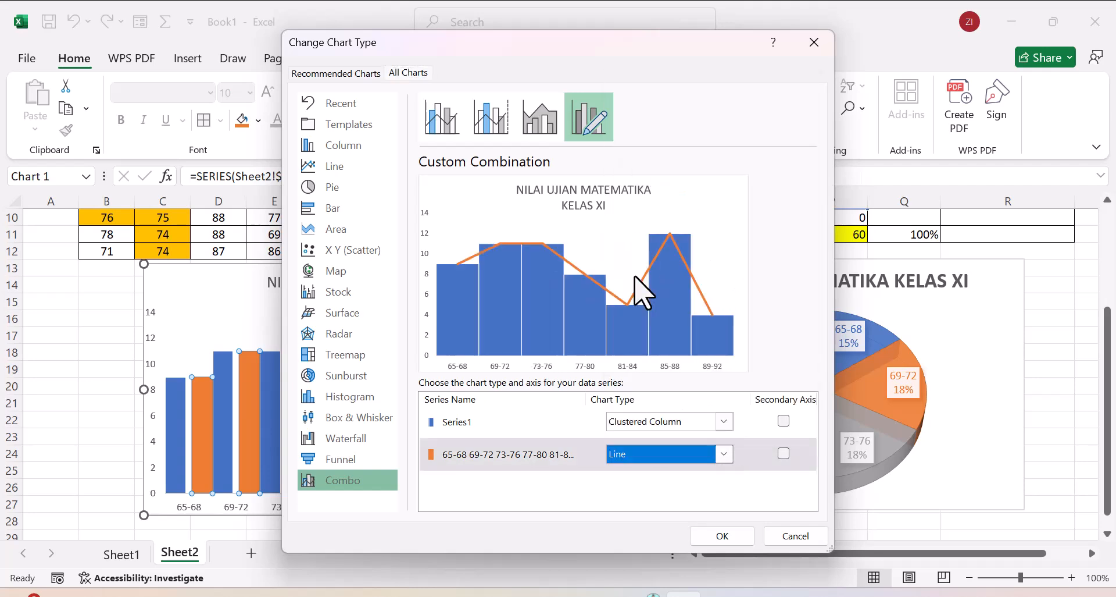
click(718, 537)
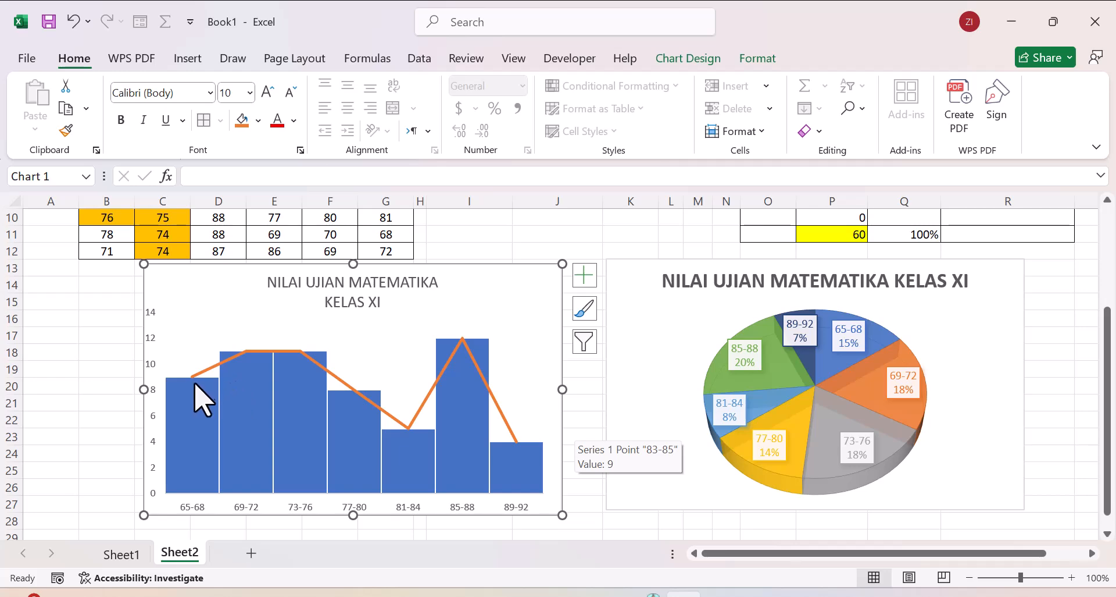
mouse_move(192, 380)
drag(1108, 401, 1099, 292)
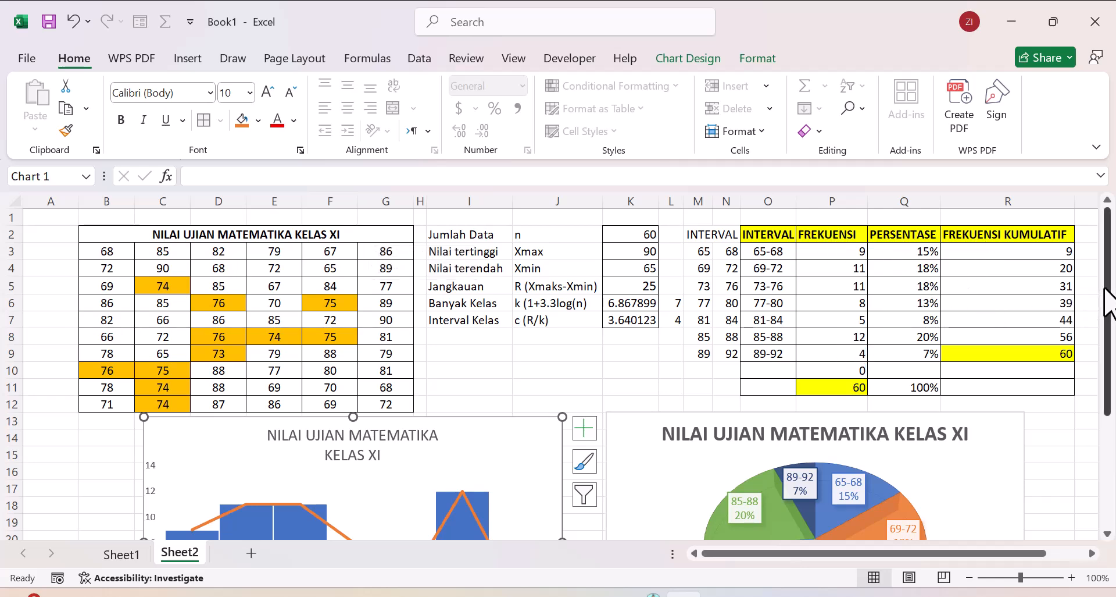
drag(1109, 303, 1110, 418)
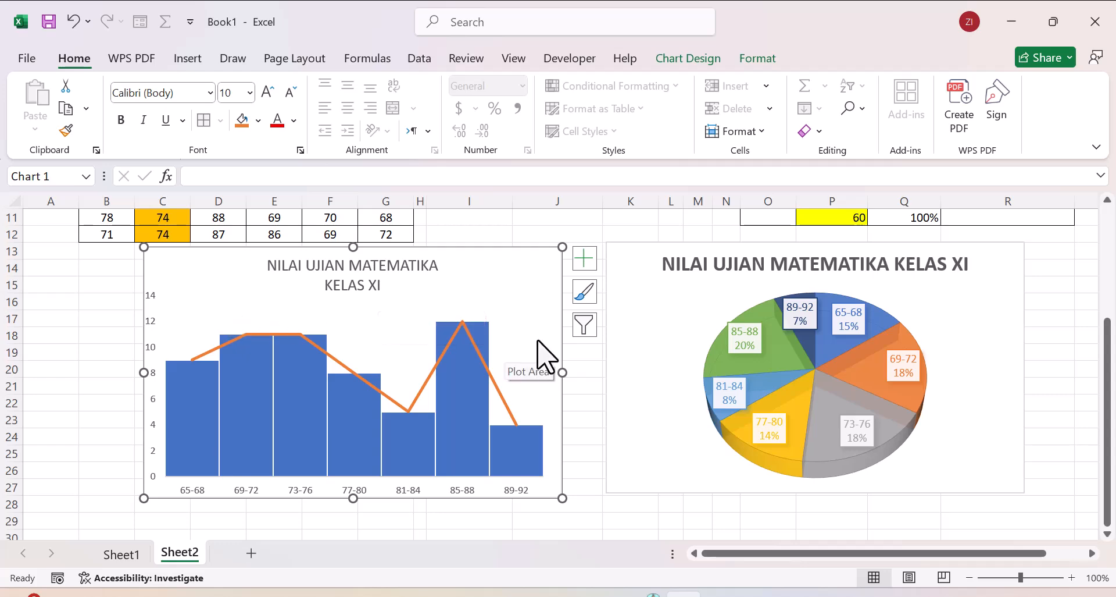
drag(1110, 355, 1102, 242)
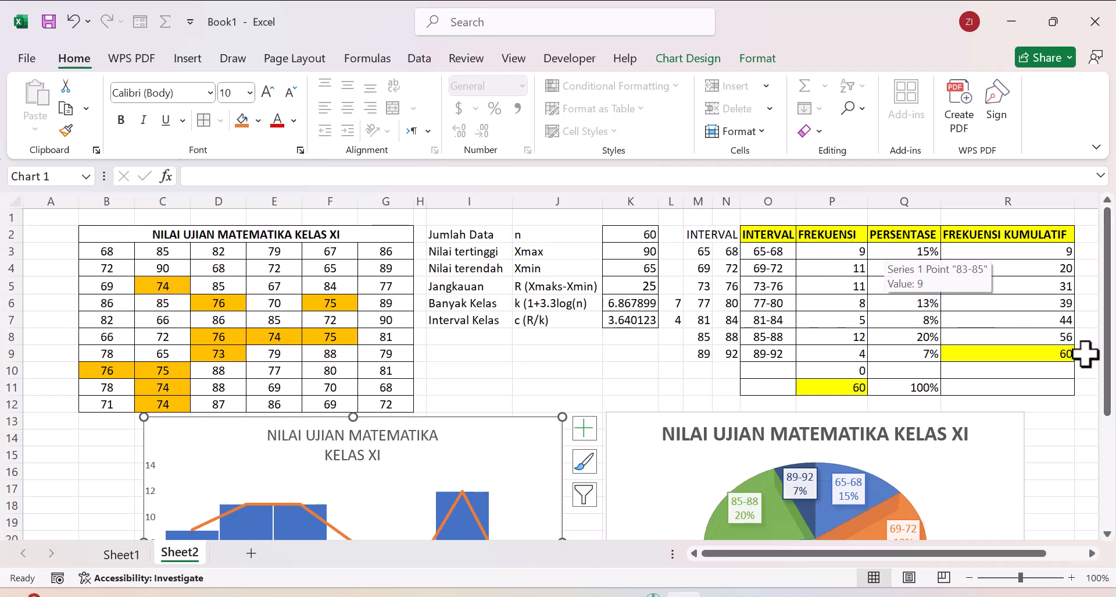
mouse_move(1109, 352)
mouse_down()
mouse_move(1112, 437)
mouse_move(1111, 349)
mouse_up()
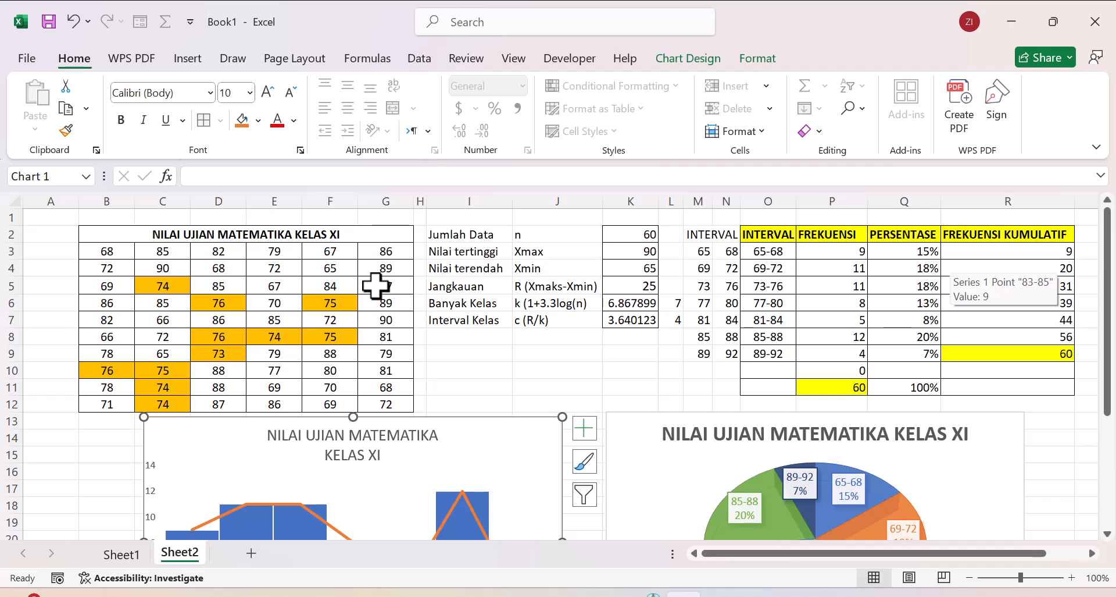
drag(1110, 300, 1112, 410)
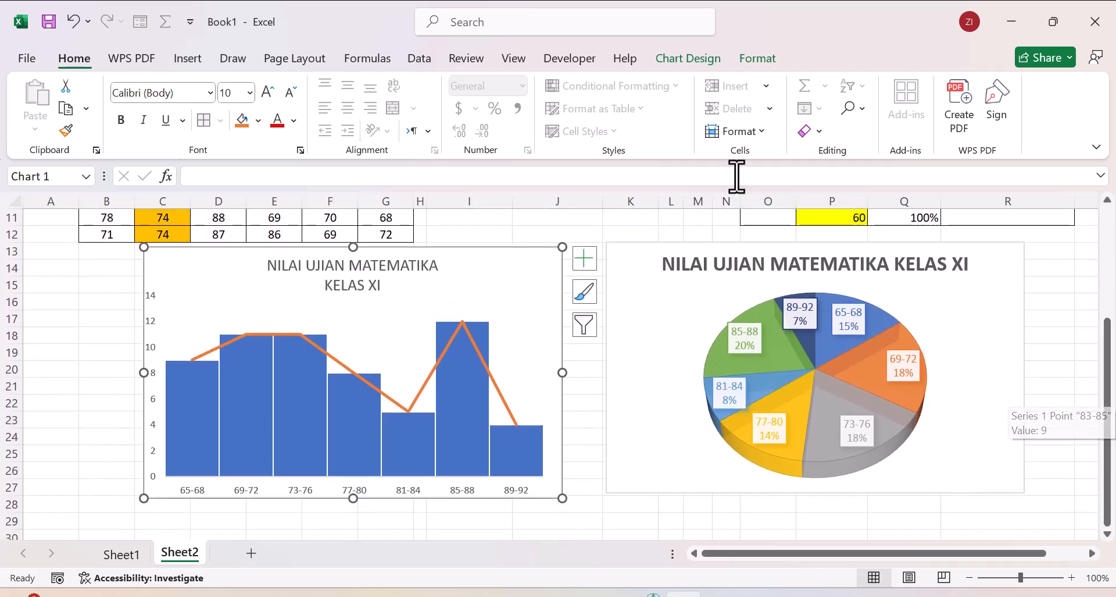